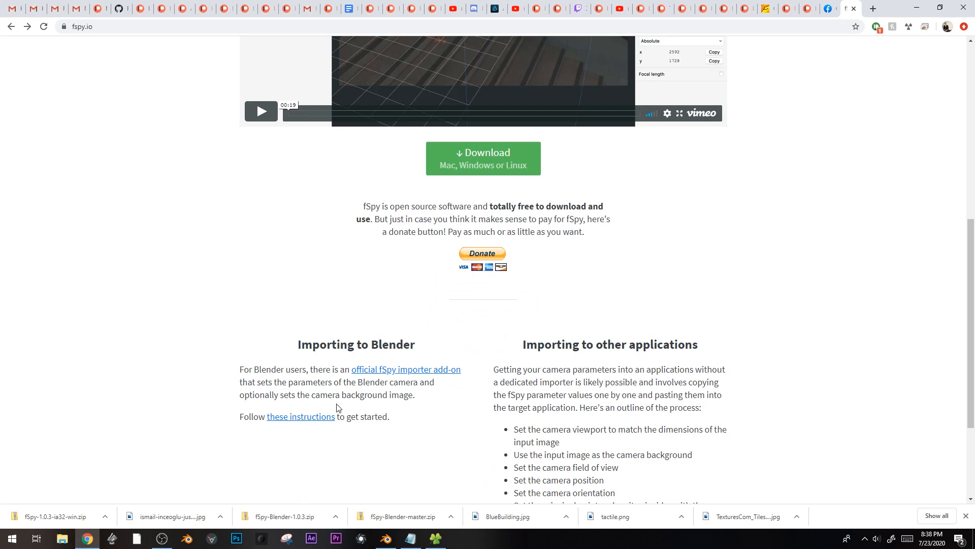
# - Switch to fSpy and load the grocery store photo from the images folder as the new project's image
pyautogui.click(212, 539)
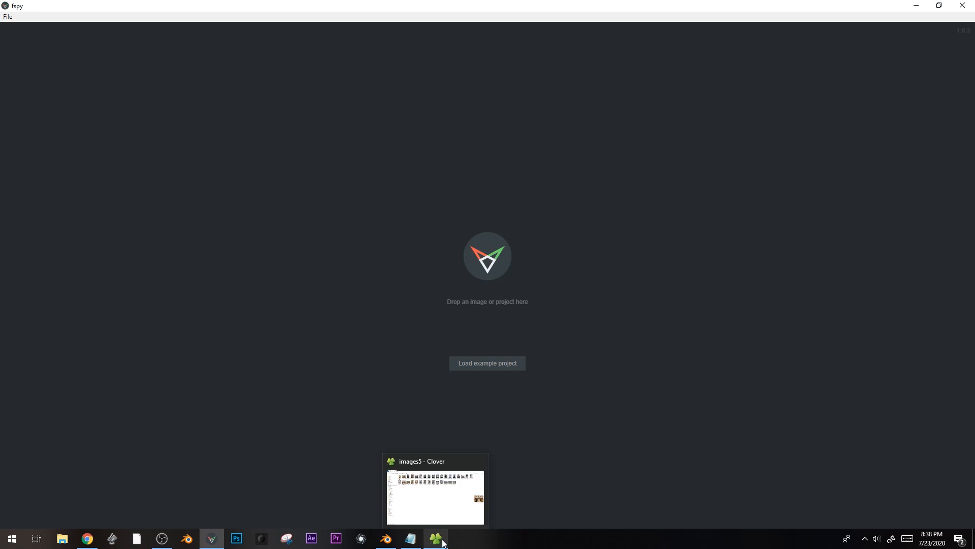
pyautogui.click(437, 539)
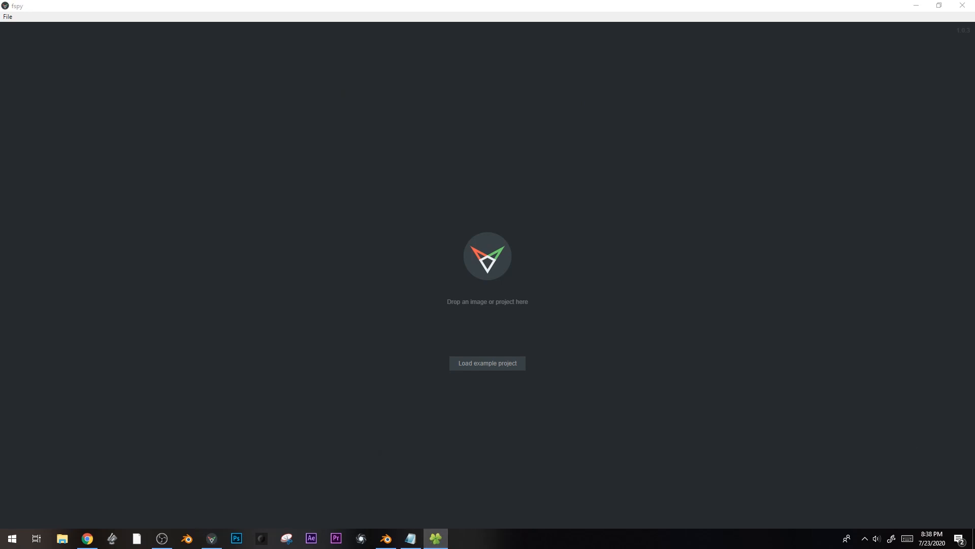
pyautogui.moveTo(212, 539); pyautogui.dragTo(416, 224)
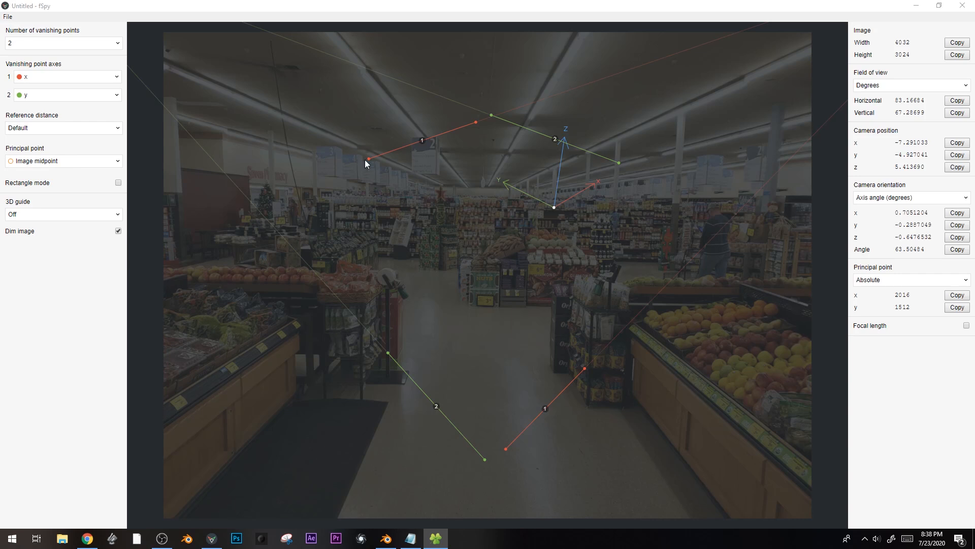
# - Align the two x-axis vanishing lines with the long ceiling light rows on either side of the store photo
pyautogui.moveTo(368, 157); pyautogui.dragTo(90, 20)
pyautogui.moveTo(484, 120); pyautogui.dragTo(462, 191)
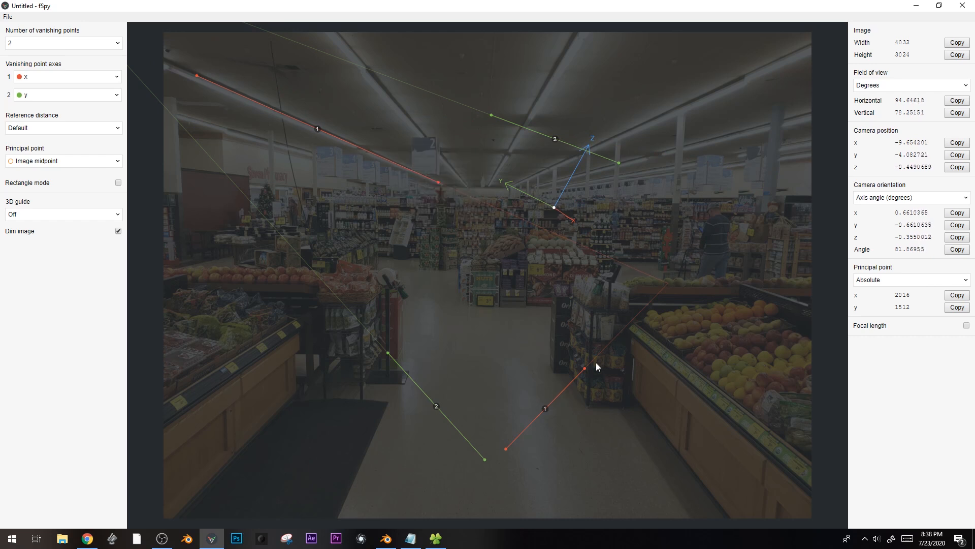
pyautogui.moveTo(584, 368); pyautogui.dragTo(675, 81)
pyautogui.moveTo(504, 446); pyautogui.dragTo(498, 199)
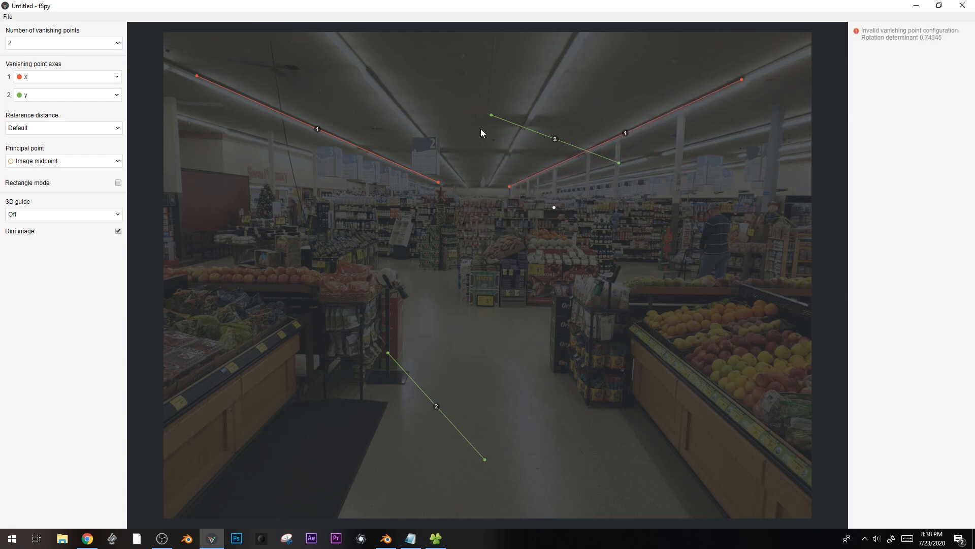
# - Align the two vanishing lines of axis 2 with the vertical pillars at both sides of the photo
pyautogui.moveTo(491, 115); pyautogui.dragTo(751, 92)
pyautogui.moveTo(620, 161); pyautogui.dragTo(763, 215)
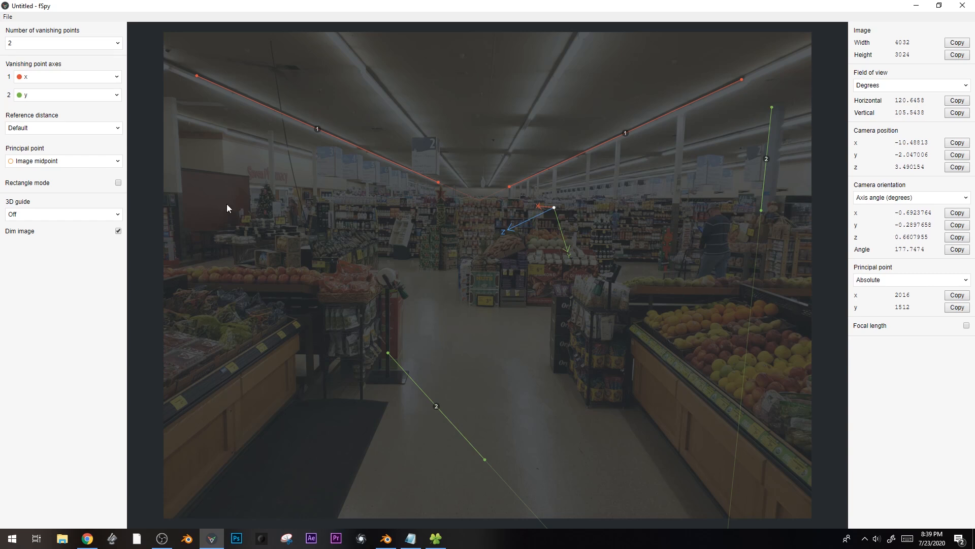
pyautogui.moveTo(389, 352); pyautogui.dragTo(176, 99)
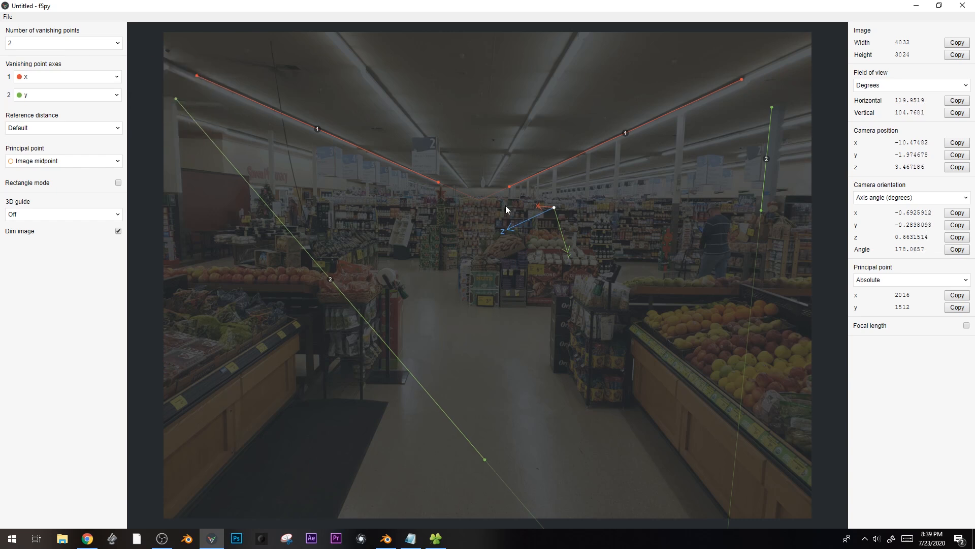
pyautogui.moveTo(485, 461); pyautogui.dragTo(195, 291)
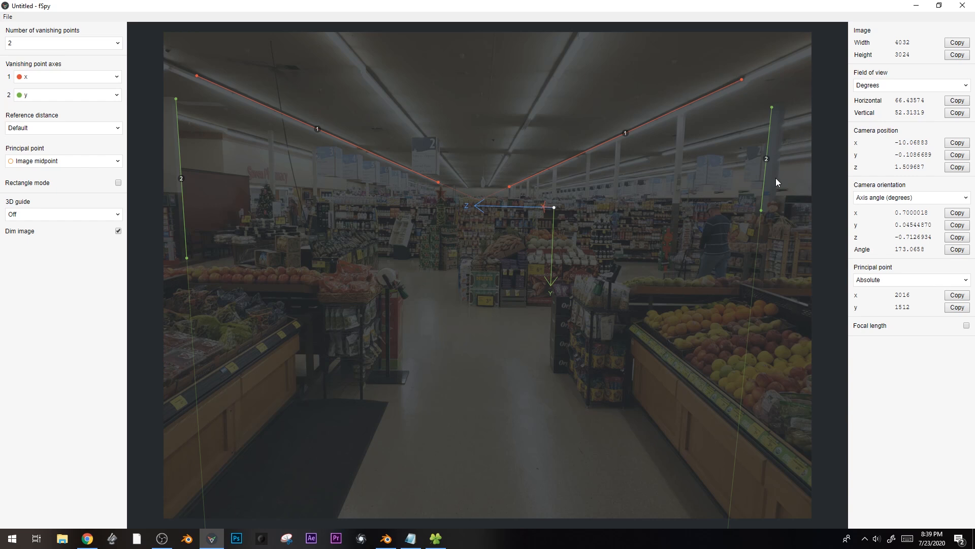
# - Assign vanishing point axis 2 to -z and move the origin onto the displays at the back of the aisle
pyautogui.click(45, 97)
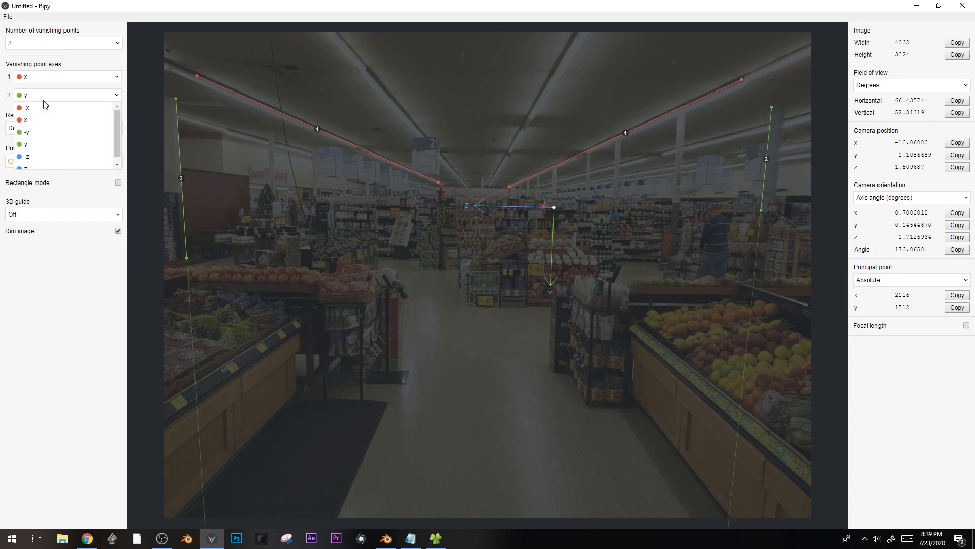
pyautogui.click(23, 157)
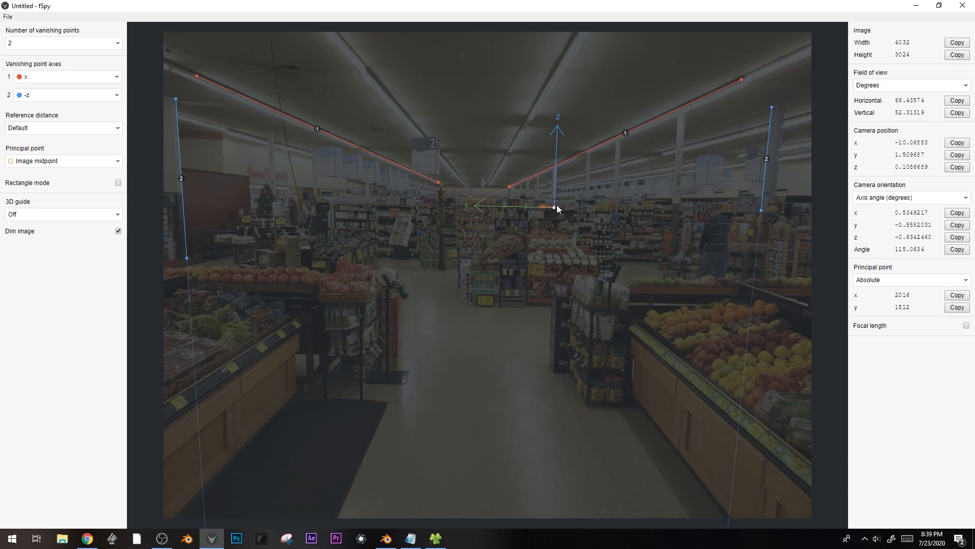
pyautogui.moveTo(555, 207); pyautogui.dragTo(500, 253)
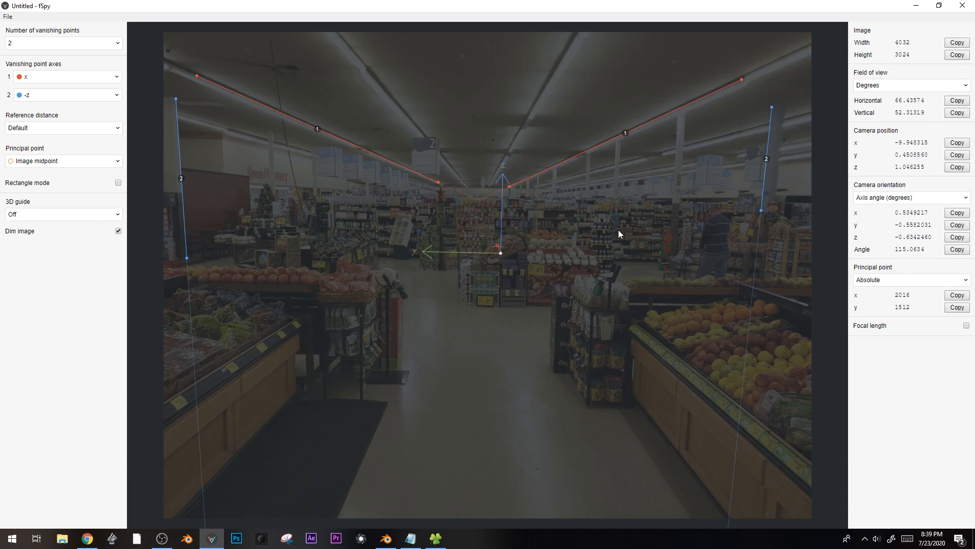
# - Show the Box 3D guide and lower the origin toward the aisle floor so the box sits in the aisle
pyautogui.click(49, 215)
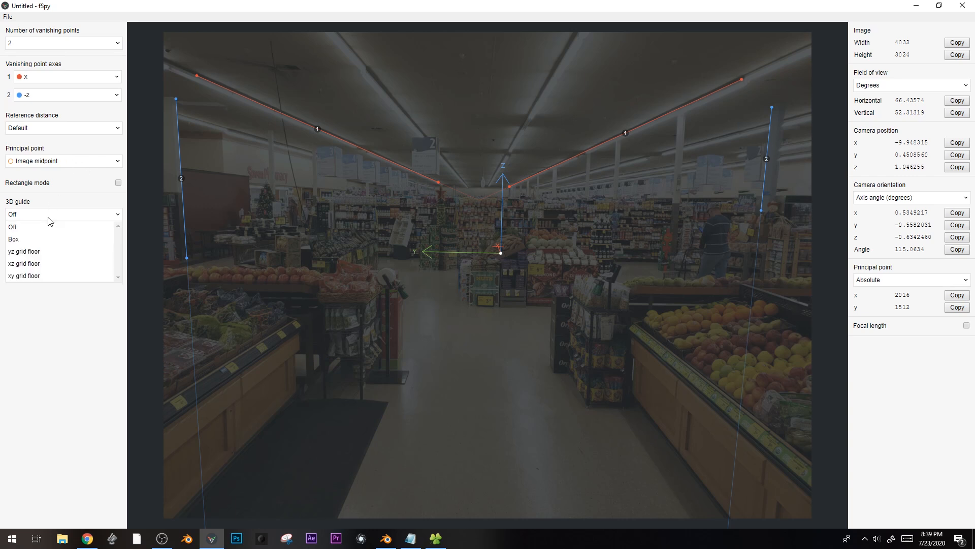
pyautogui.click(13, 240)
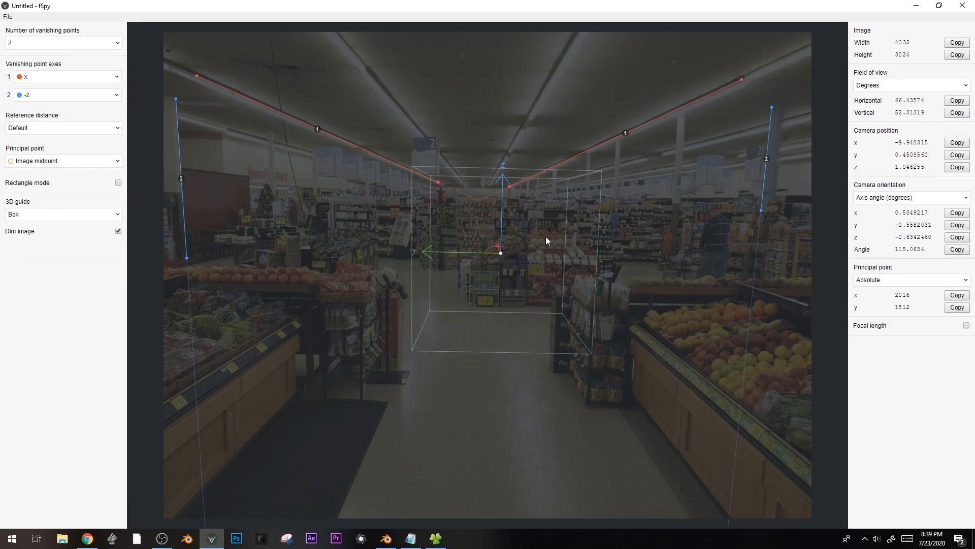
pyautogui.moveTo(501, 253); pyautogui.dragTo(481, 297)
# - Save the project as grocerystore in the images8 folder
pyautogui.hotkey('ctrl', 's')
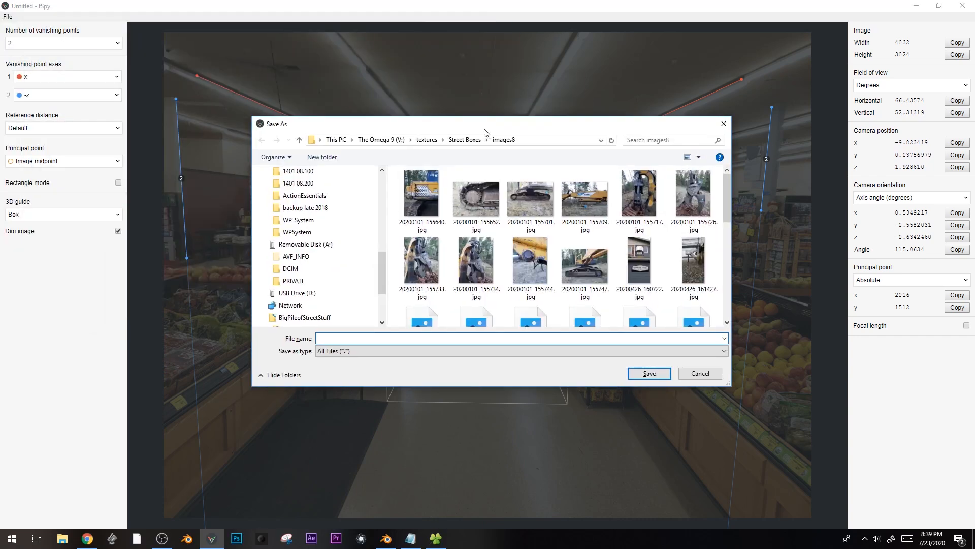
pyautogui.press('Return')
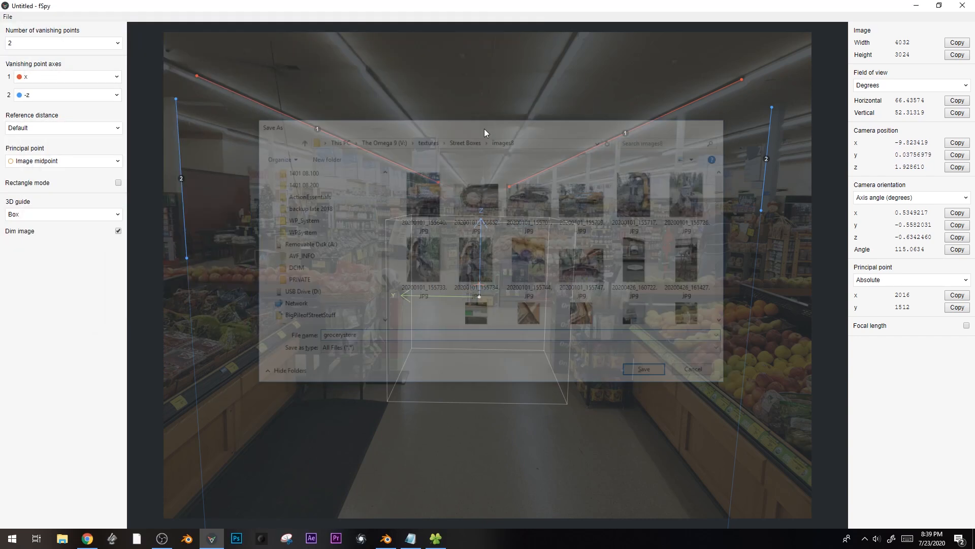
# - Switch to Blender and import the fSpy project grocerystore.fspy from textures\Street Boxes\images8 with its background image
pyautogui.click(386, 536)
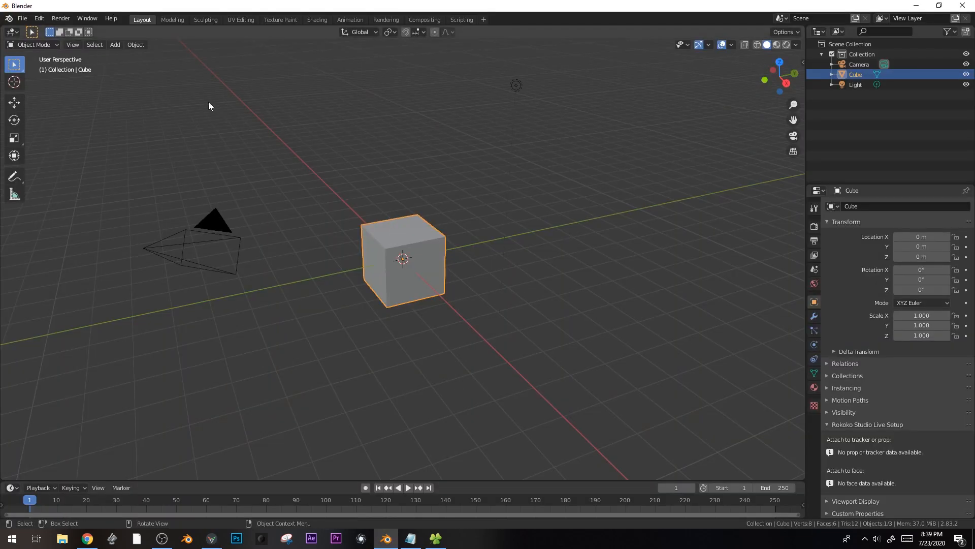
pyautogui.click(22, 19)
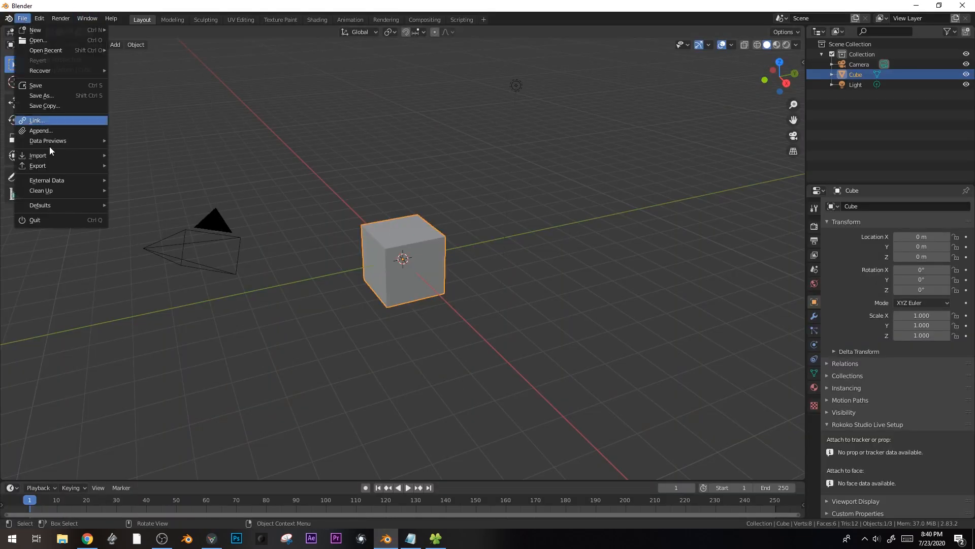
pyautogui.moveTo(55, 157)
pyautogui.click(147, 266)
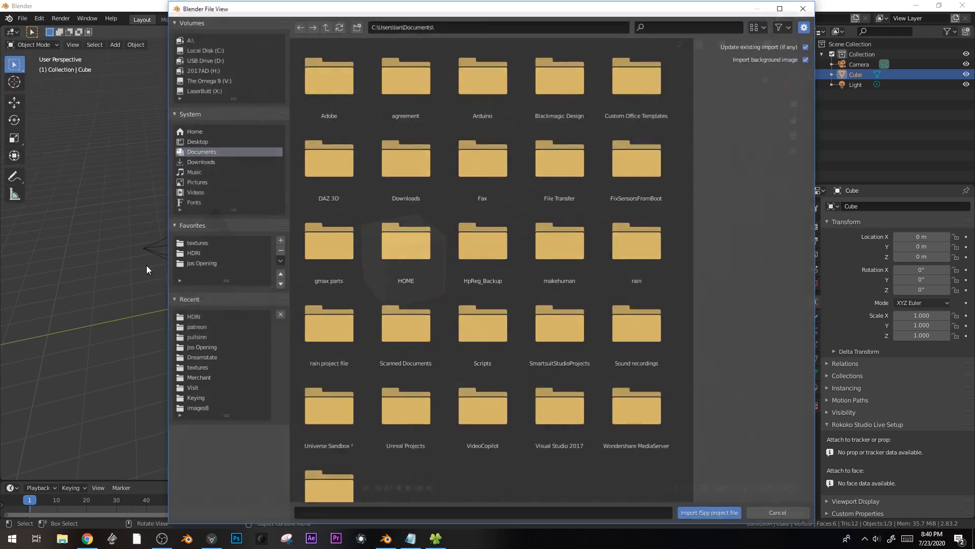
pyautogui.click(197, 243)
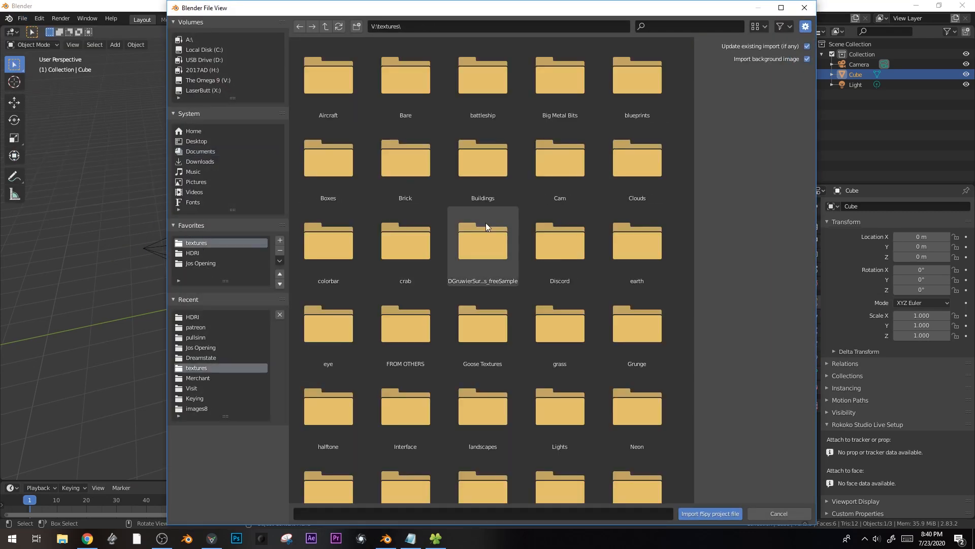
pyautogui.scroll(-5, 522, 278)
pyautogui.doubleClick(639, 382)
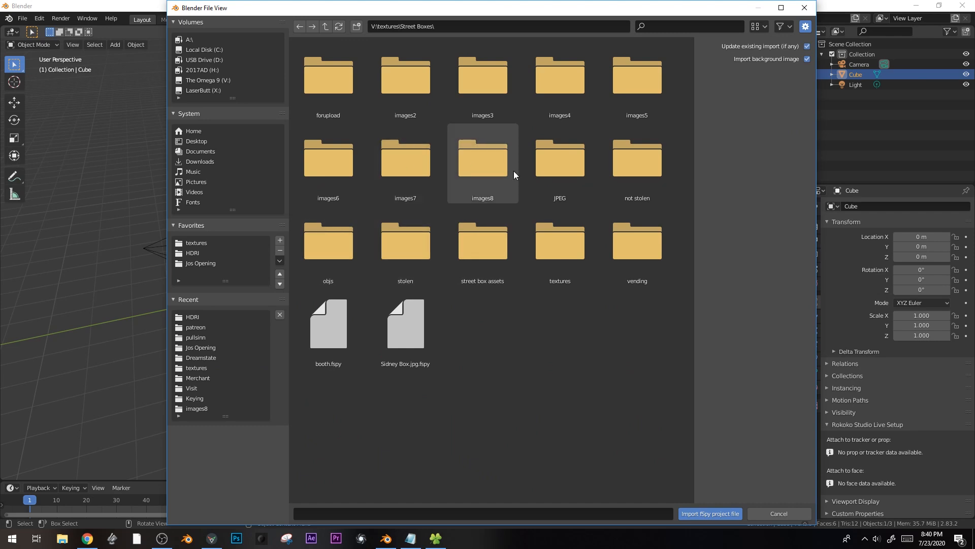
pyautogui.doubleClick(473, 165)
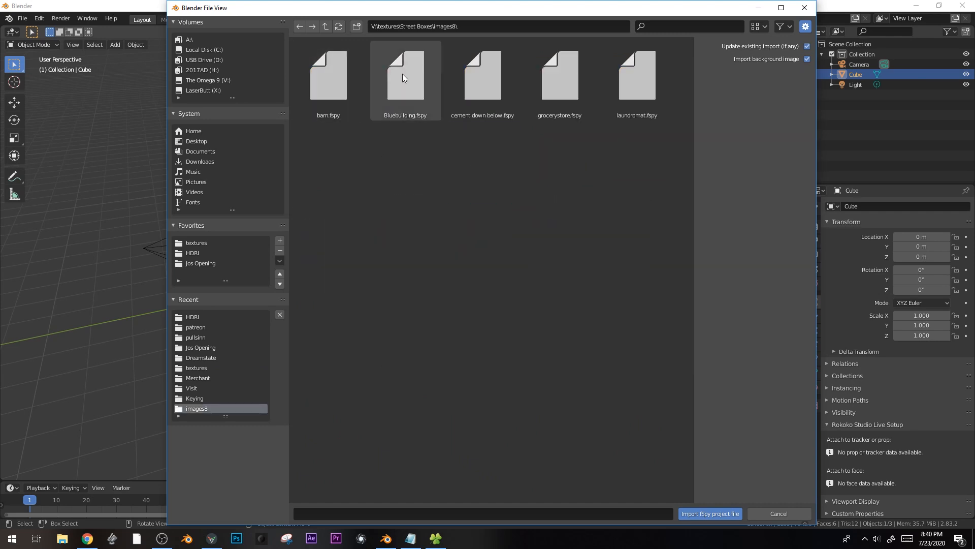
pyautogui.click(553, 75)
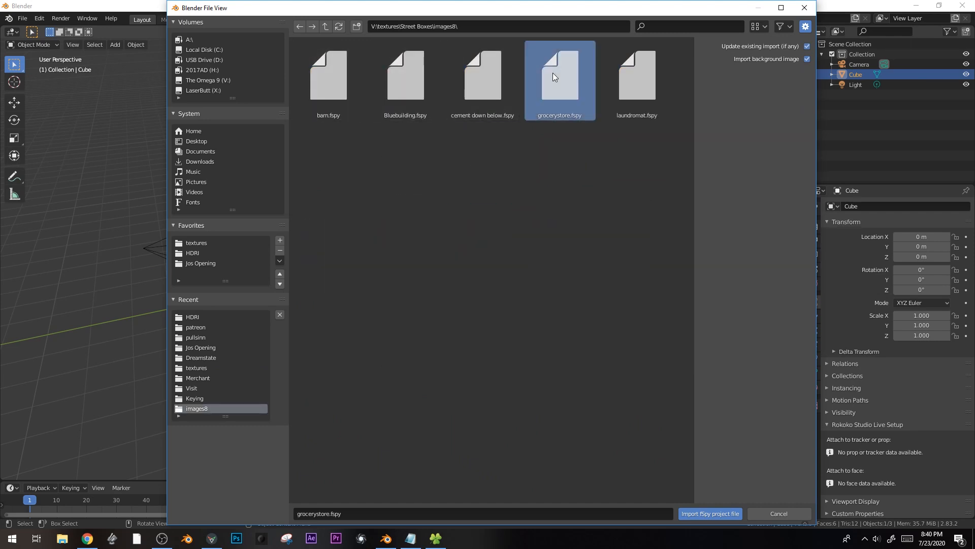
pyautogui.click(690, 514)
# - Enlarge the default cube to a uniform scale of about 1.72 and raise it to about 1.38 m on Z
pyautogui.scroll(3, 448, 233)
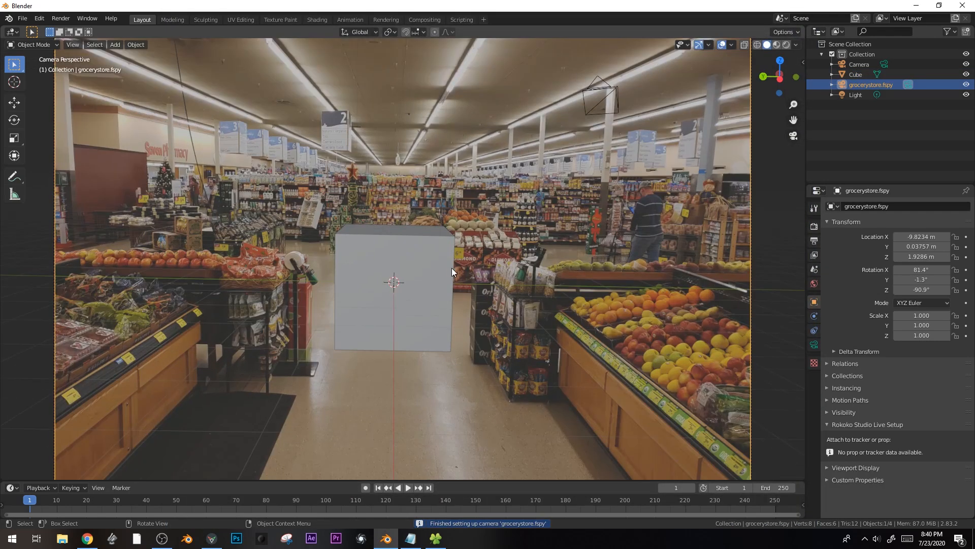
pyautogui.scroll(-1, 452, 267)
pyautogui.click(423, 255)
pyautogui.press('g')
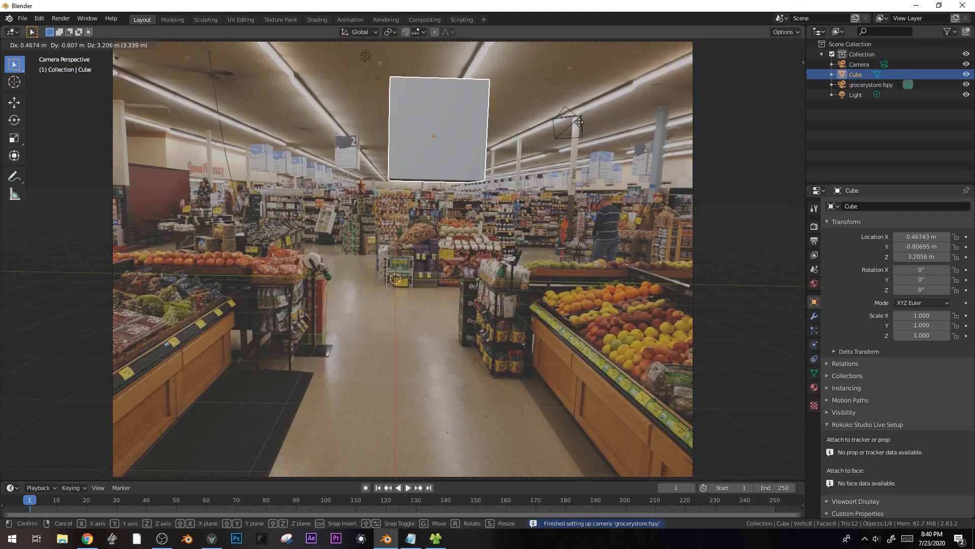
pyautogui.press('Escape')
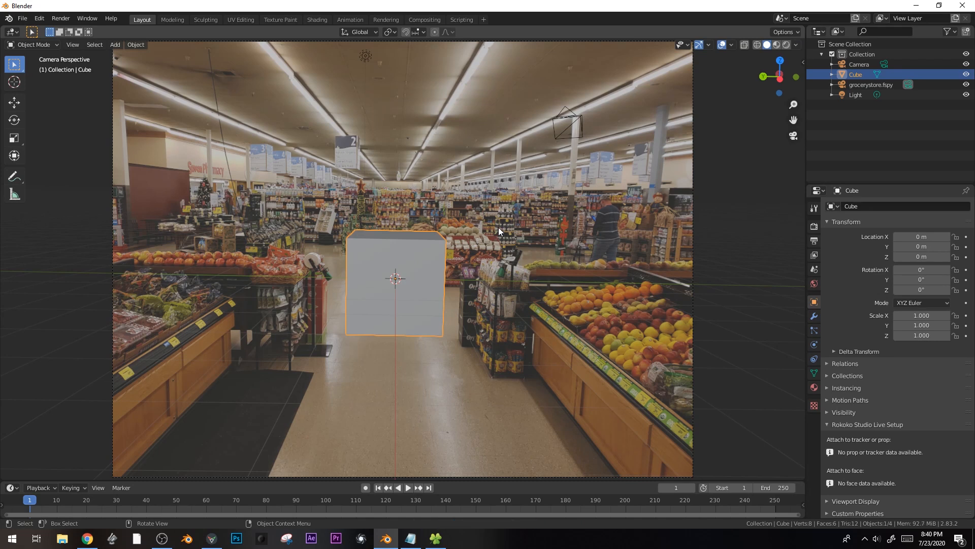
pyautogui.scroll(-1, 516, 290)
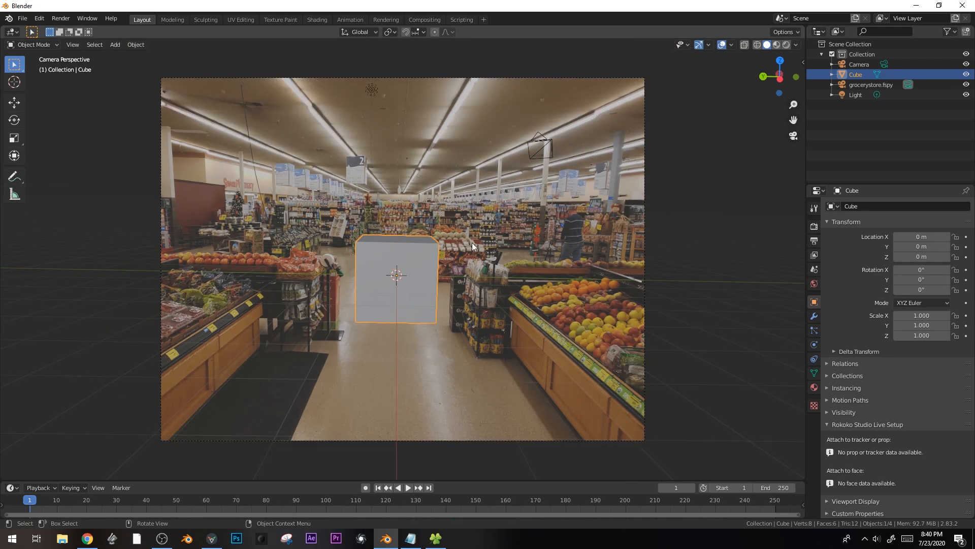
pyautogui.press('s')
pyautogui.click(489, 257)
pyautogui.press('g')
pyautogui.click(491, 206)
pyautogui.press('s')
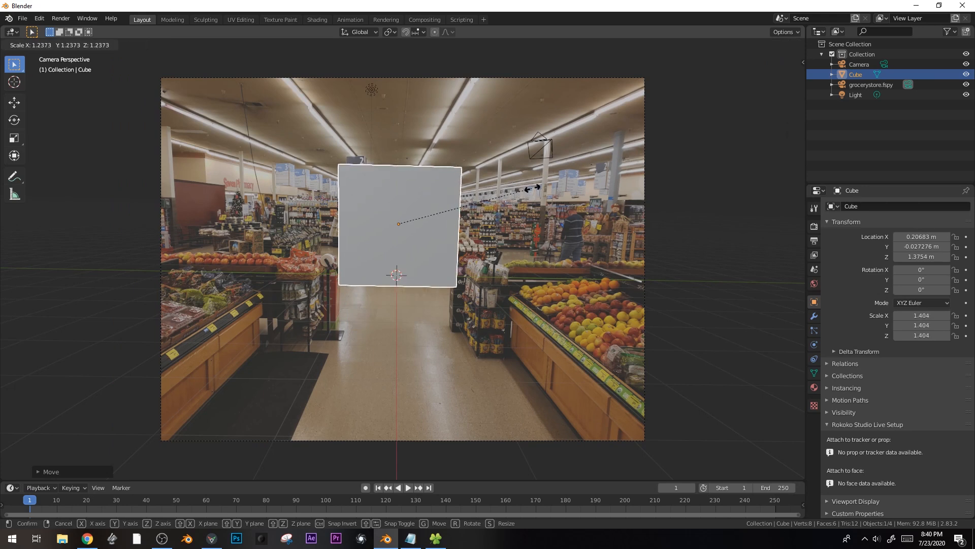
pyautogui.click(545, 197)
# - Stretch the cube to a scale of about 10.4 along X and about 4.3 along Y
pyautogui.press('s')
pyautogui.press('x')
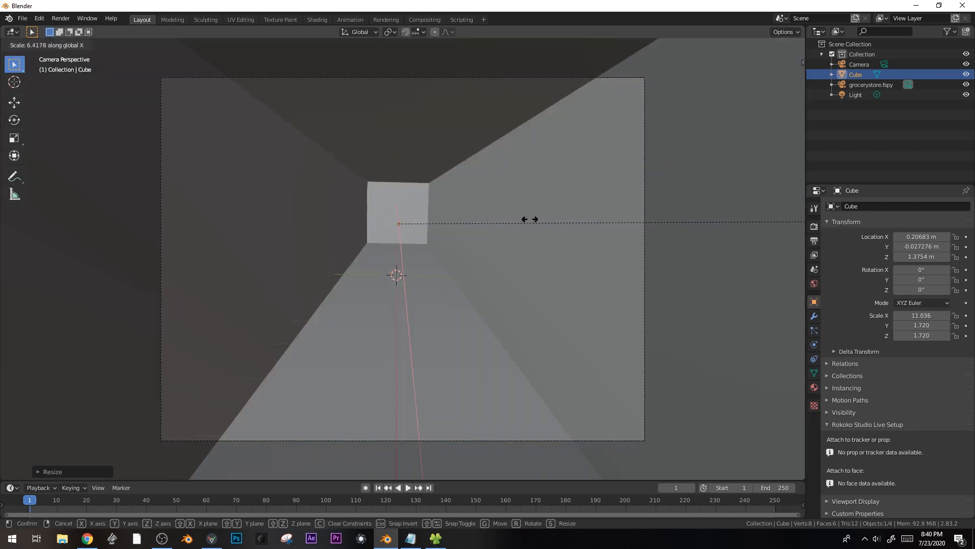
pyautogui.press('y')
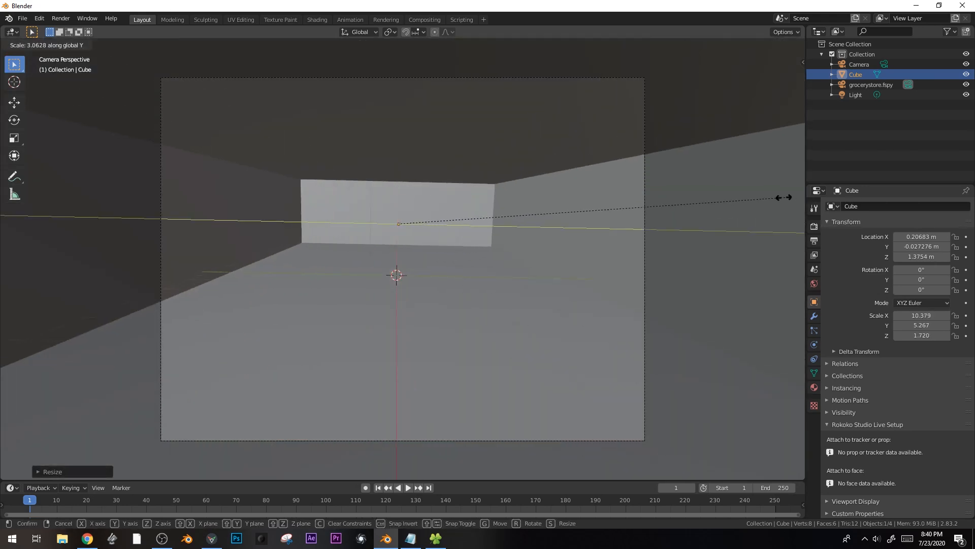
pyautogui.click(621, 212)
# - Shrink the stretched box uniformly to a fraction of its size, checking it from outside the camera view
pyautogui.moveTo(410, 207); pyautogui.dragTo(521, 280, button='middle')
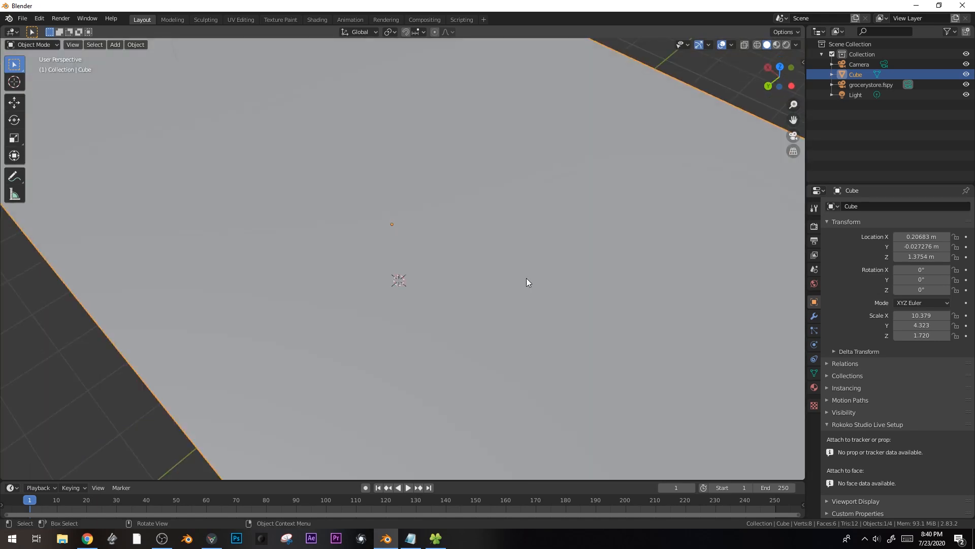
pyautogui.scroll(-5, 623, 303)
pyautogui.press('s')
pyautogui.click(433, 287)
# - Duplicate the box and move the copy along X to about 28.2 m
pyautogui.hotkey('shift', 'd')
pyautogui.press('x')
pyautogui.click(233, 173)
# - In camera view, enlarge the copy to an X scale of about 9.3 and place it above the produce, about 12.2 m on Y
pyautogui.press('KP_0')
pyautogui.press('s')
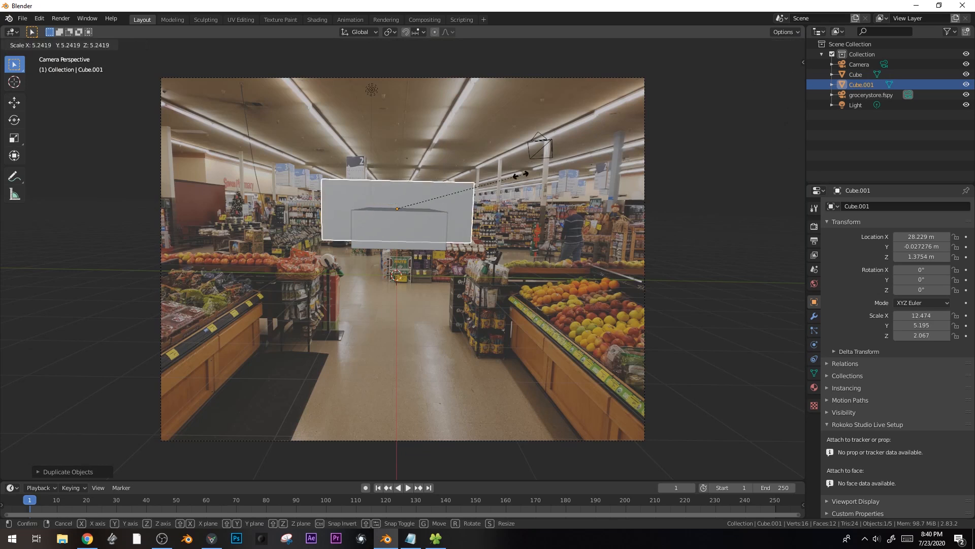
pyautogui.click(355, 204)
pyautogui.press('g')
pyautogui.click(317, 253)
pyautogui.press('s')
pyautogui.click(370, 290)
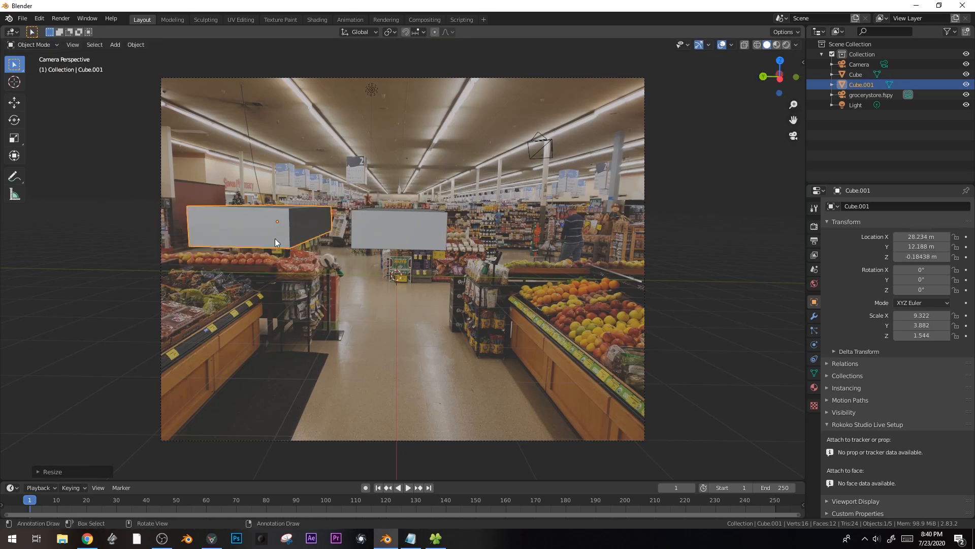
# - Delete the duplicated box
pyautogui.moveTo(278, 232); pyautogui.dragTo(295, 311, button='middle')
pyautogui.scroll(-5, 337, 315)
pyautogui.press('Delete')
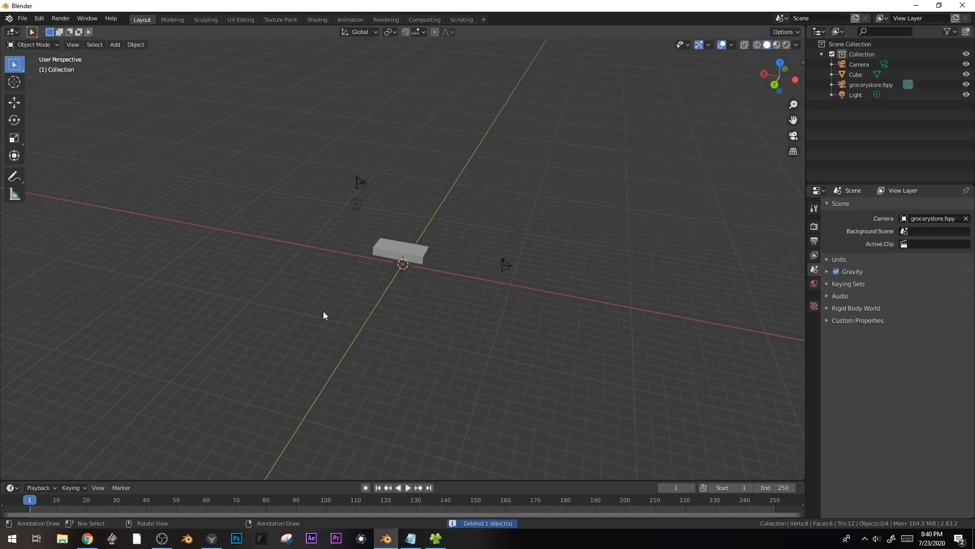
# - In camera view, scale the remaining box uniformly until its X scale is about 5.68
pyautogui.press('KP_0')
pyautogui.click(421, 226)
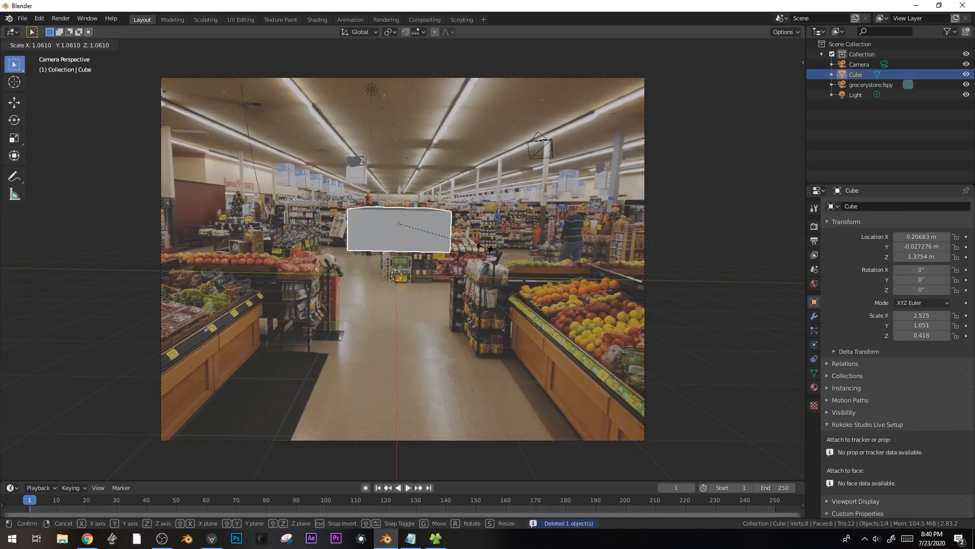
pyautogui.press('s')
pyautogui.click(224, 166)
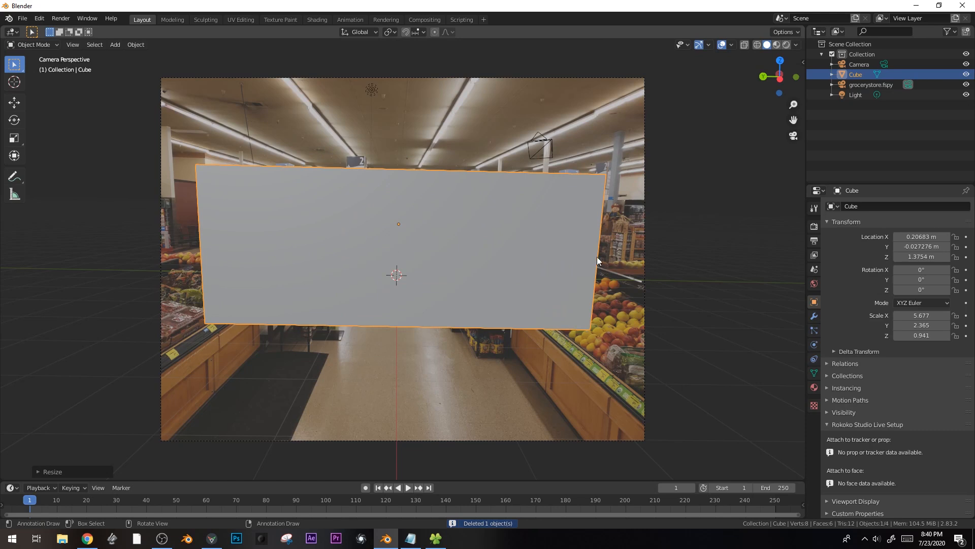
# - Set the grocerystore.fspy camera's background image depth to Front so the photo overlays the scene, and select the box
pyautogui.click(644, 252)
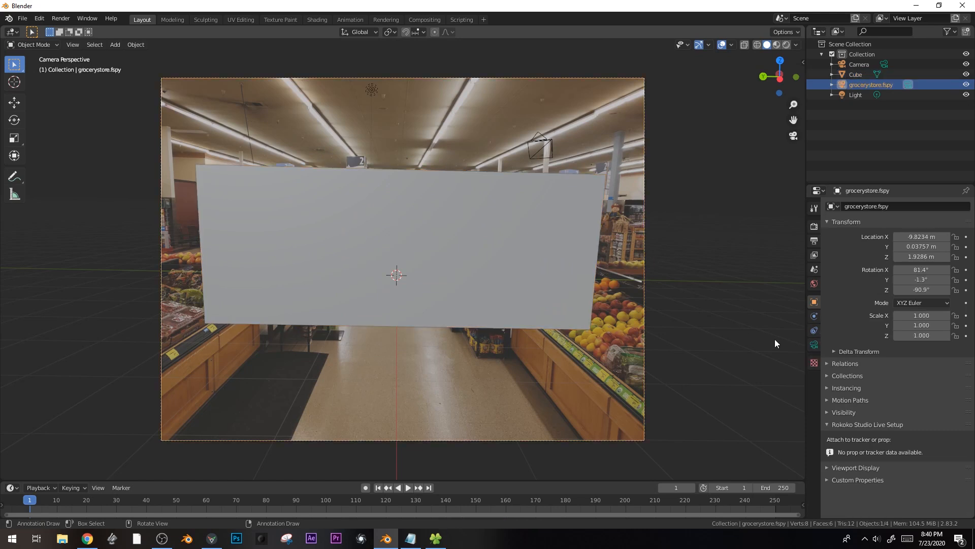
pyautogui.click(813, 345)
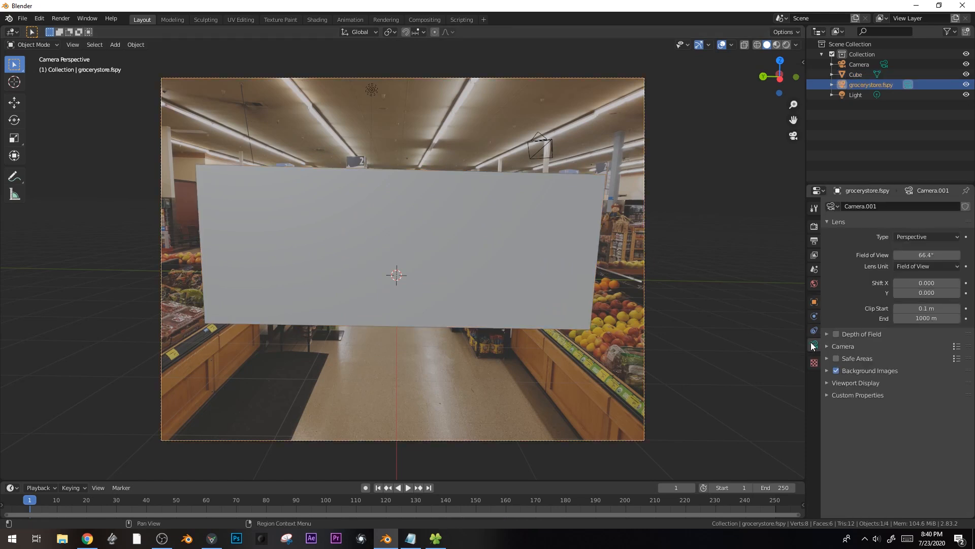
pyautogui.click(827, 373)
pyautogui.scroll(-3, 920, 418)
pyautogui.click(946, 435)
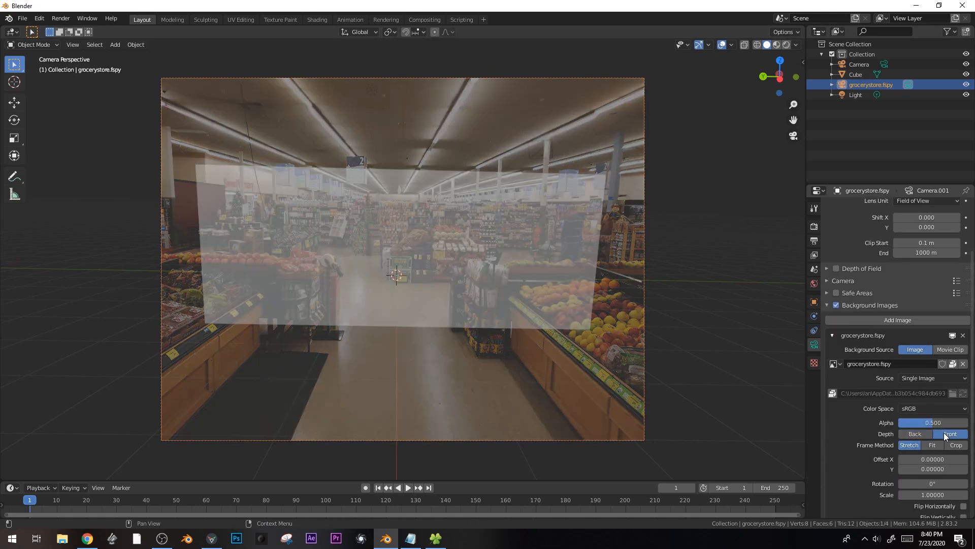
pyautogui.click(485, 202)
pyautogui.press('r')
pyautogui.press('r')
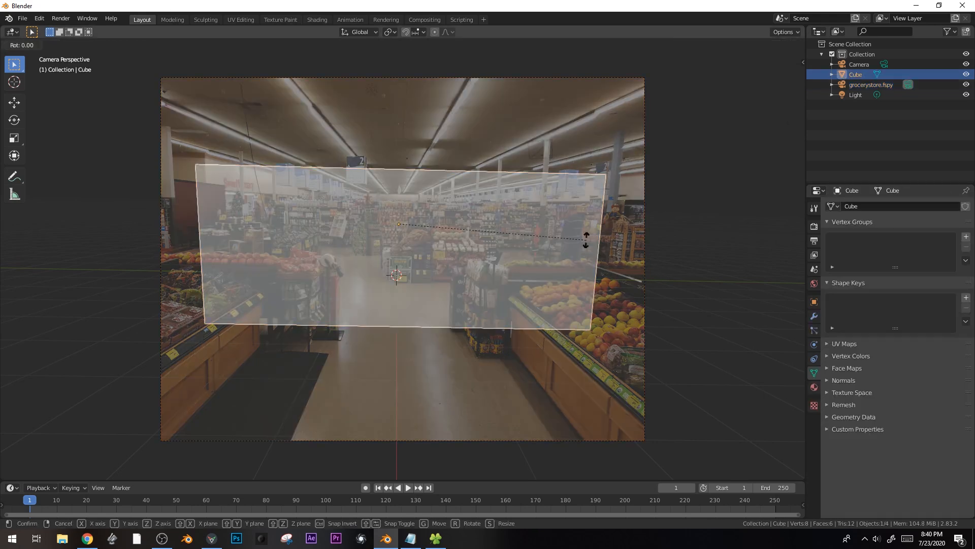
pyautogui.click(570, 254)
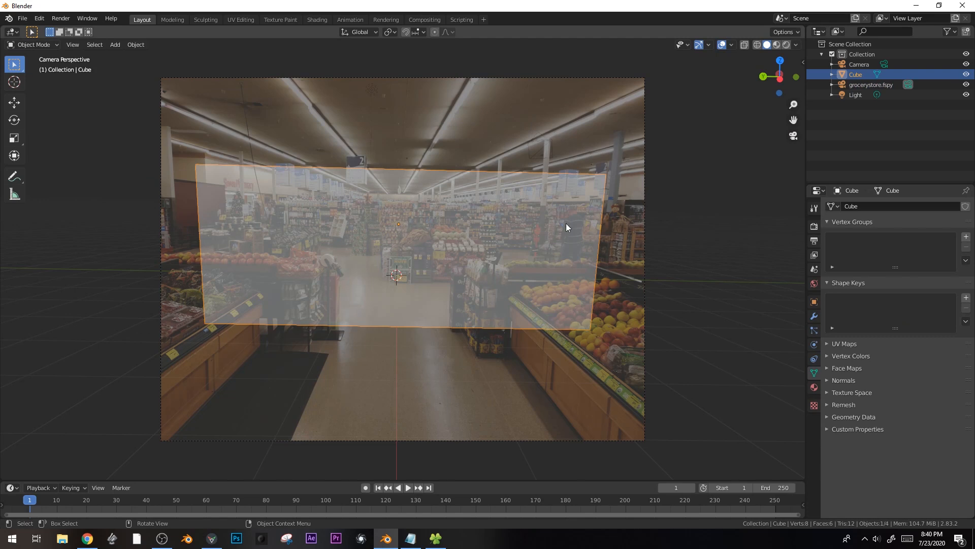
# - Stretch the box along X by a factor of about 1.88
pyautogui.moveTo(566, 224); pyautogui.dragTo(510, 231, button='middle')
pyautogui.scroll(-3, 510, 232)
pyautogui.press('s')
pyautogui.press('x')
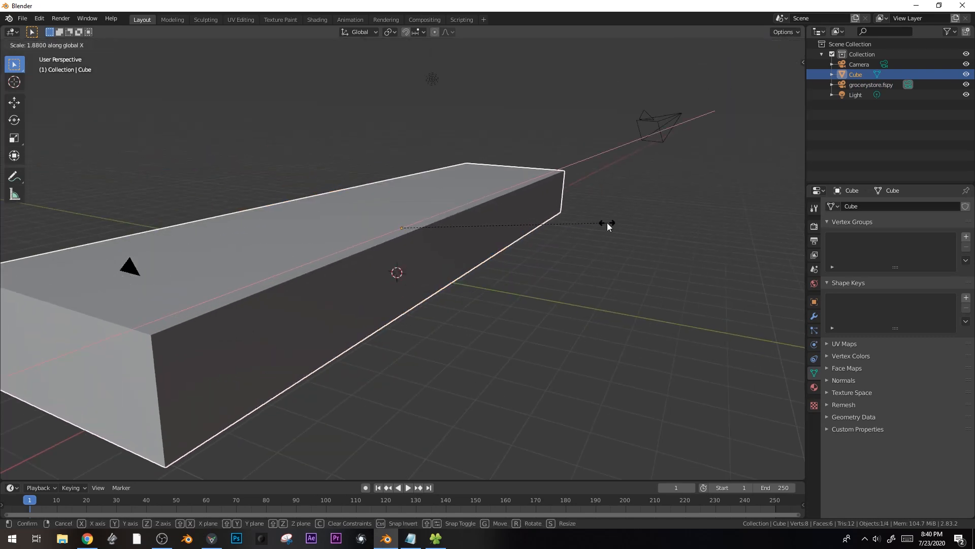
pyautogui.click(607, 222)
# - In camera view, edit the box's mesh and raise its top face along Z toward the store's ceiling
pyautogui.press('Tab')
pyautogui.press('3')
pyautogui.click(408, 210)
pyautogui.press('KP_0')
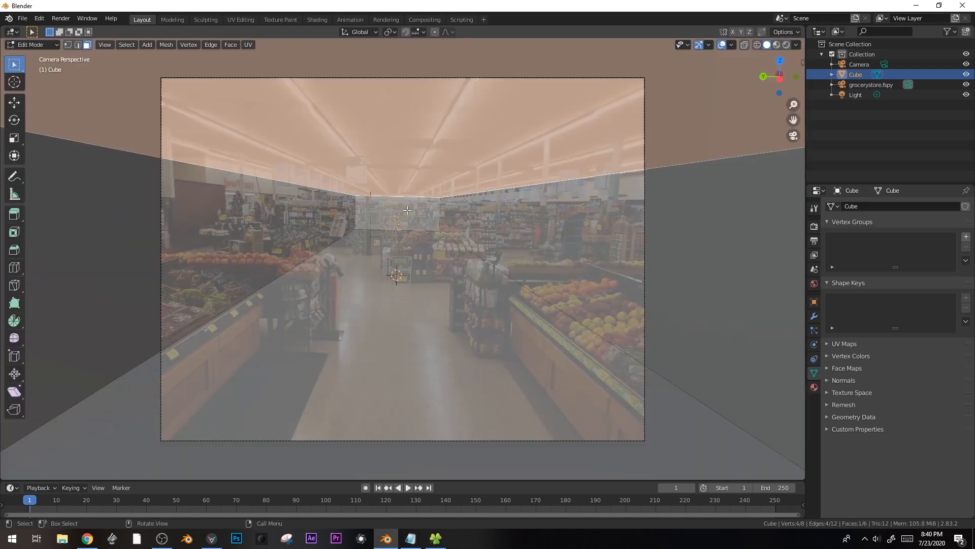
pyautogui.press('g')
pyautogui.press('z')
pyautogui.click(619, 276)
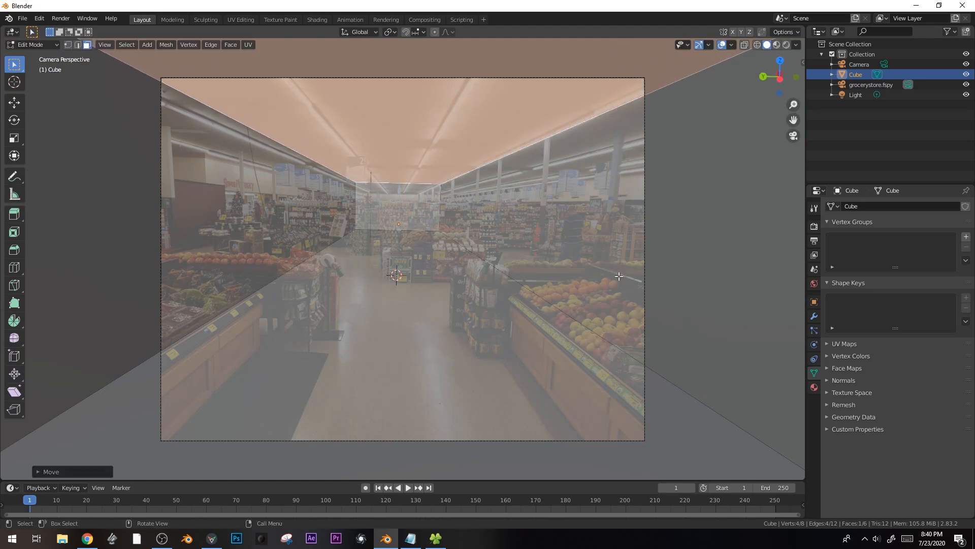
pyautogui.scroll(3, 618, 276)
pyautogui.click(391, 153)
pyautogui.press('g')
pyautogui.press('x')
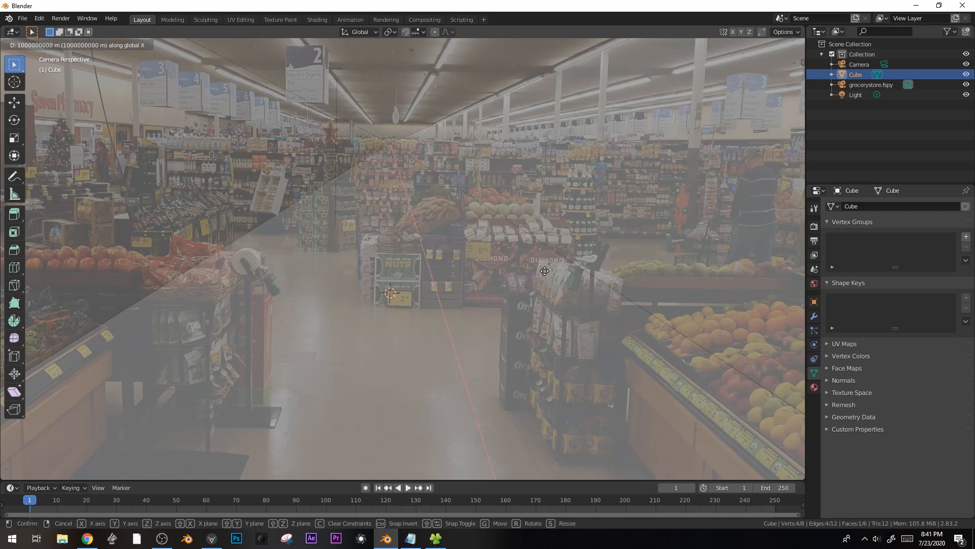
pyautogui.rightClick(544, 271)
# - Move the box's left wall face outward along Y toward the left side of the photo
pyautogui.scroll(-3, 542, 287)
pyautogui.keyDown('shift'); pyautogui.moveTo(542, 287); pyautogui.dragTo(742, 303, button='middle'); pyautogui.keyUp('shift')
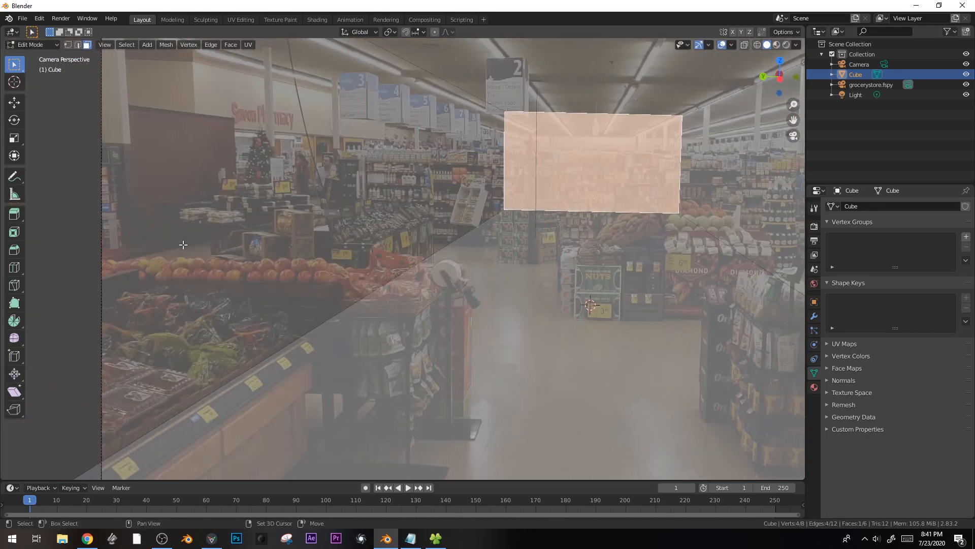
pyautogui.press('g')
pyautogui.press('y')
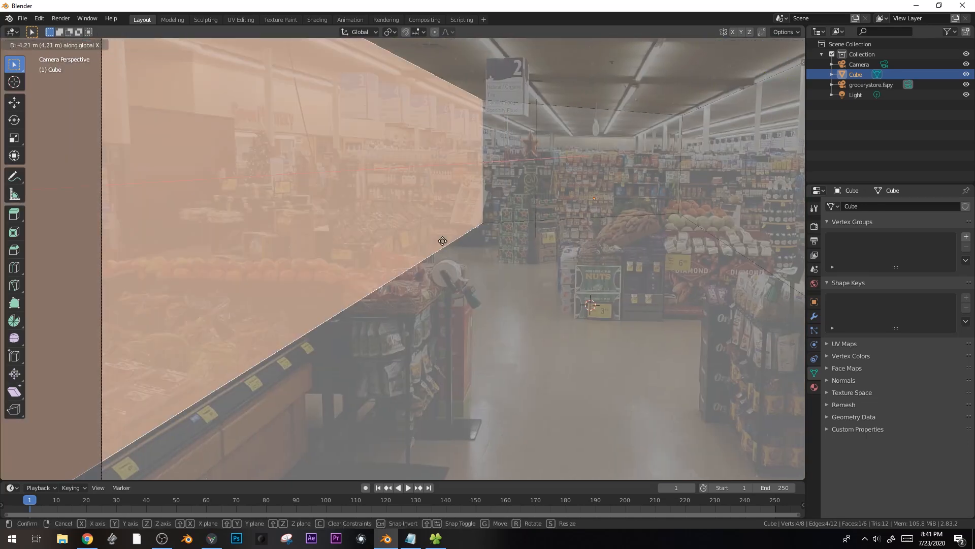
pyautogui.click(277, 229)
pyautogui.keyDown('shift'); pyautogui.moveTo(277, 229); pyautogui.dragTo(334, 254, button='middle'); pyautogui.keyUp('shift')
# - Push the left wall face farther out along Y so its lower edge runs above the row of apples
pyautogui.click(284, 152)
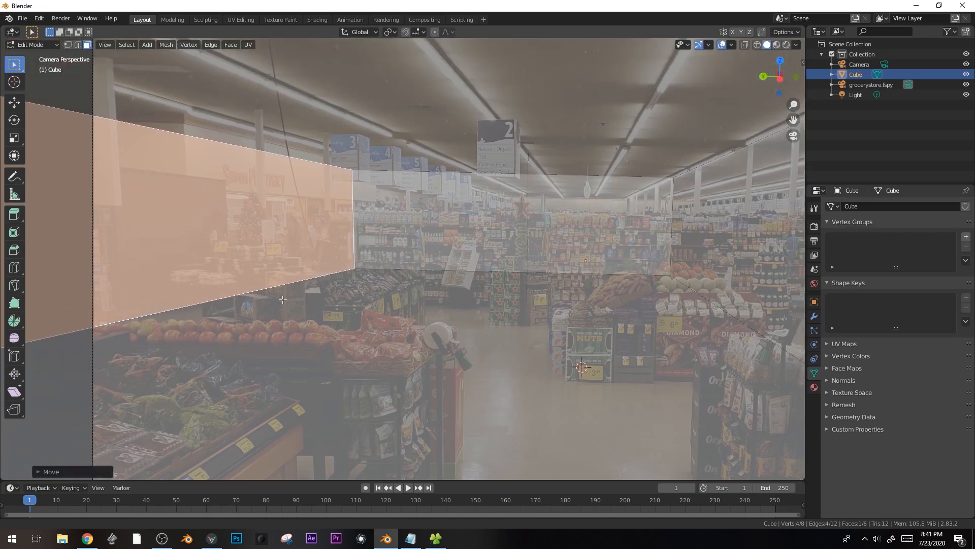
pyautogui.scroll(5, 243, 246)
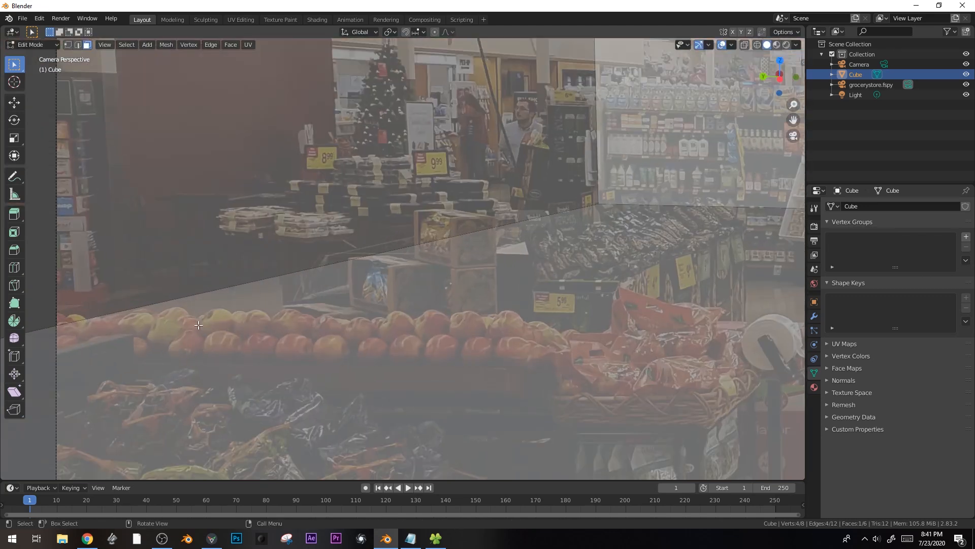
pyautogui.click(195, 259)
pyautogui.press('g')
pyautogui.press('y')
pyautogui.press('Escape')
pyautogui.press('g')
pyautogui.press('y')
pyautogui.click(270, 153)
pyautogui.keyDown('shift'); pyautogui.moveTo(270, 115); pyautogui.dragTo(300, 204, button='middle'); pyautogui.keyUp('shift')
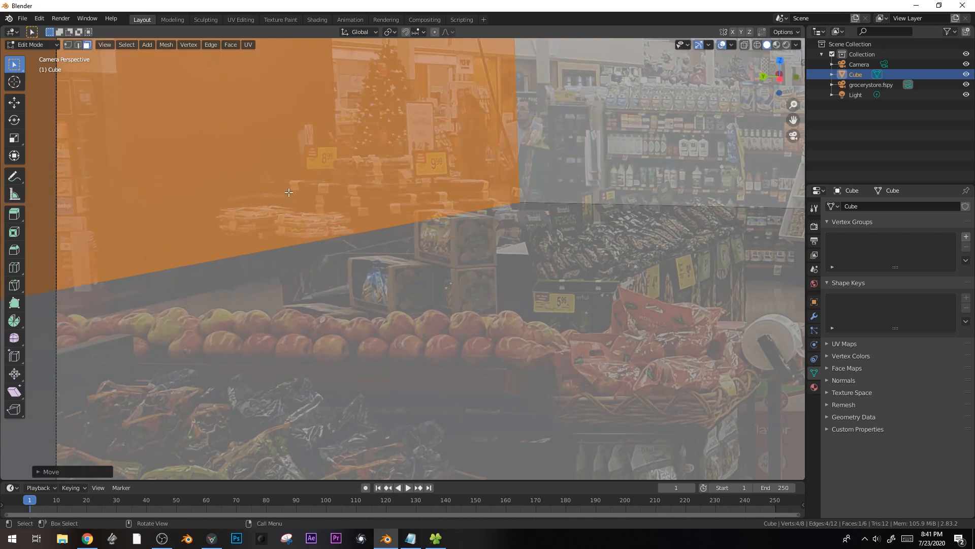
# - Shift the left wall face outward once more along Y, toward the pharmacy side of the store
pyautogui.press('Tab')
pyautogui.scroll(-1, 268, 223)
pyautogui.scroll(3, 444, 272)
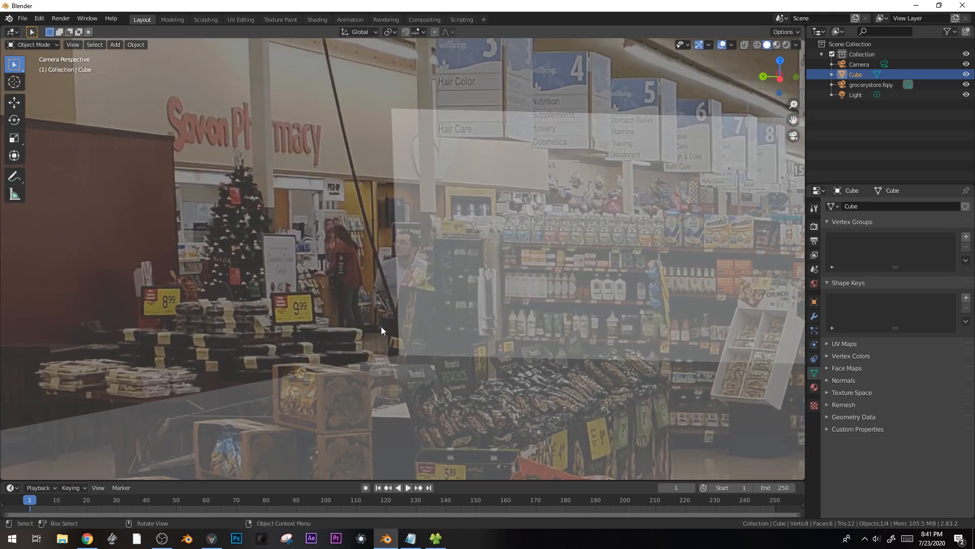
pyautogui.press('Tab')
pyautogui.press('g')
pyautogui.press('y')
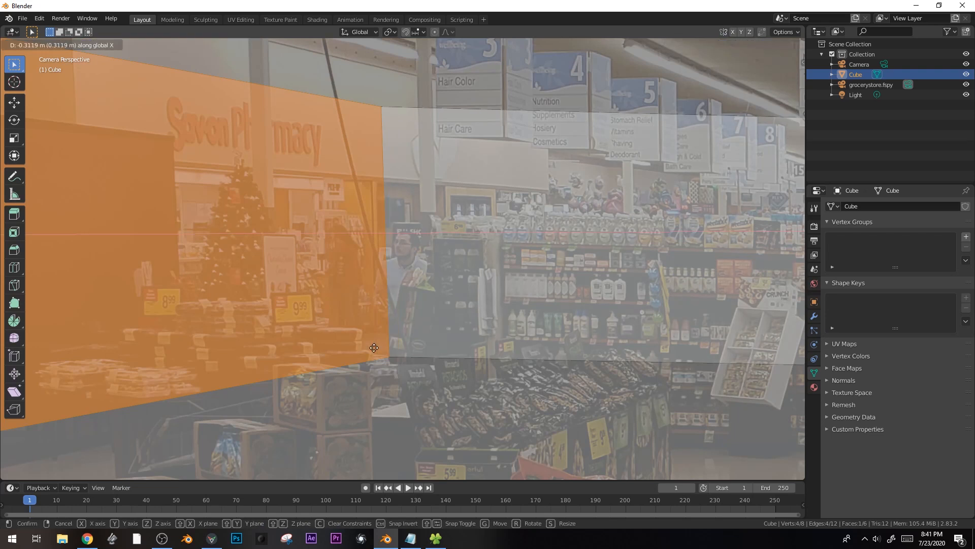
pyautogui.click(250, 344)
# - Push the box's far wall back along X and move the left wall by about 0.68 m along Y
pyautogui.click(407, 299)
pyautogui.press('g')
pyautogui.press('x')
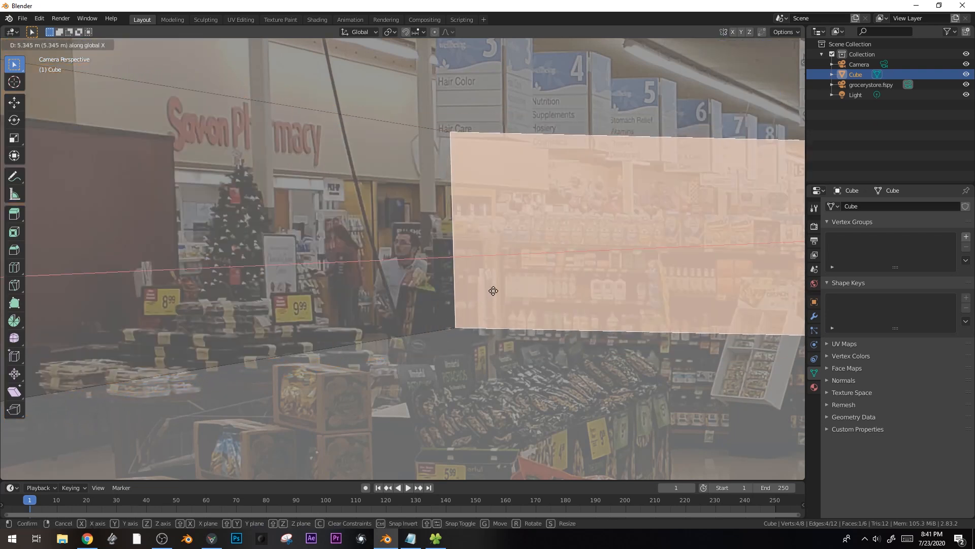
pyautogui.click(523, 287)
pyautogui.click(316, 257)
pyautogui.press('g')
pyautogui.press('y')
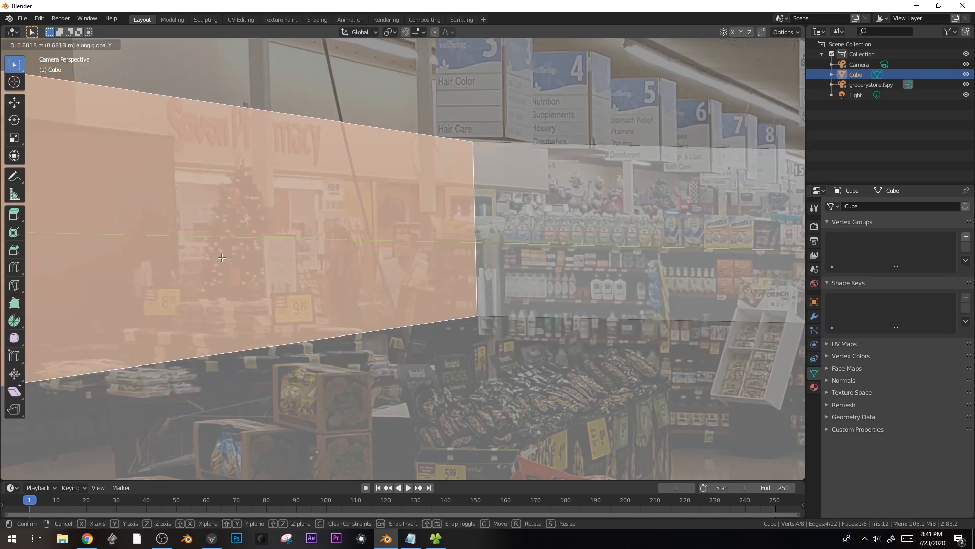
pyautogui.click(219, 257)
# - Raise the box's top face along Z to about the height of the hanging aisle signs
pyautogui.scroll(-3, 491, 208)
pyautogui.scroll(3, 492, 208)
pyautogui.click(491, 153)
pyautogui.press('g')
pyautogui.press('z')
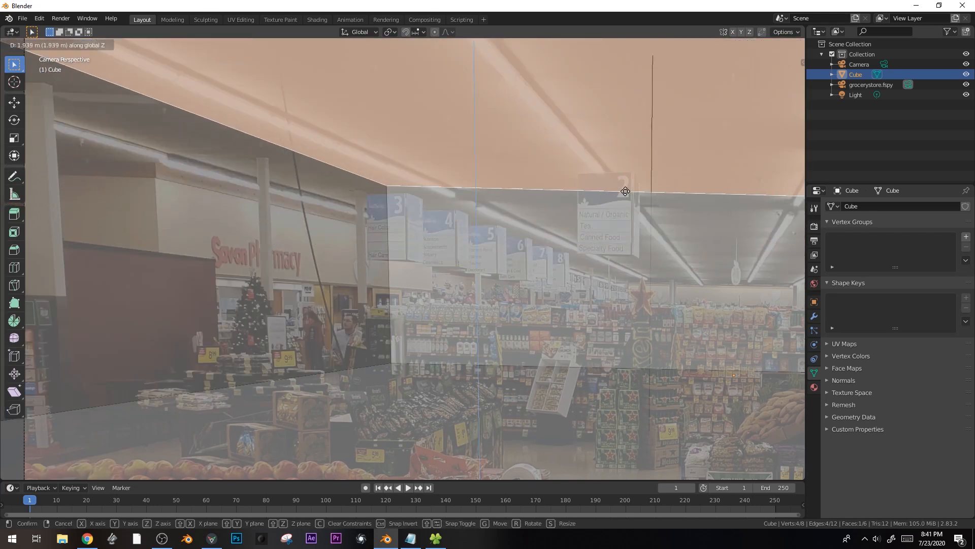
pyautogui.click(630, 226)
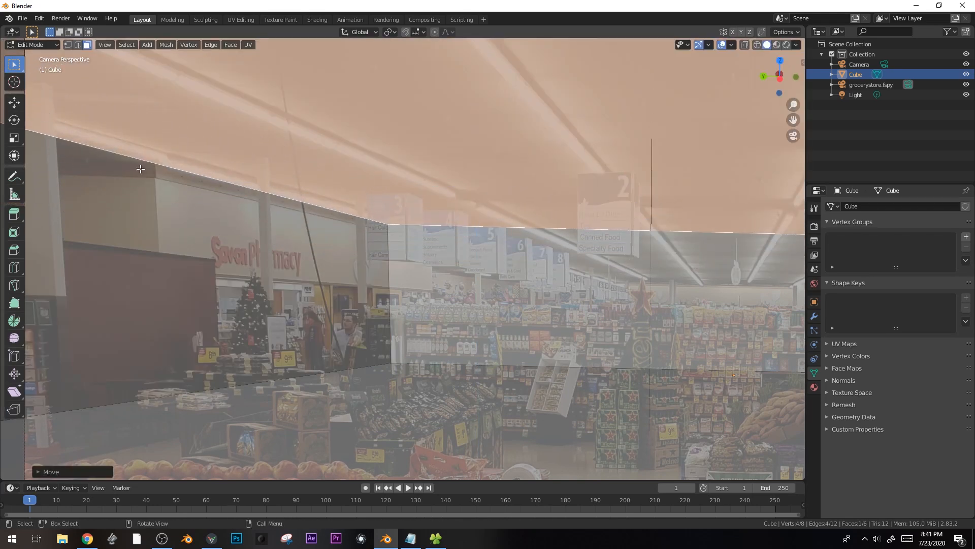
# - Move the box's right wall face outward along Y, beyond the fruit stand on the photo's right side
pyautogui.scroll(-4, 263, 229)
pyautogui.keyDown('shift'); pyautogui.moveTo(264, 230); pyautogui.dragTo(61, 196, button='middle'); pyautogui.keyUp('shift')
pyautogui.click(432, 239)
pyautogui.scroll(3, 402, 239)
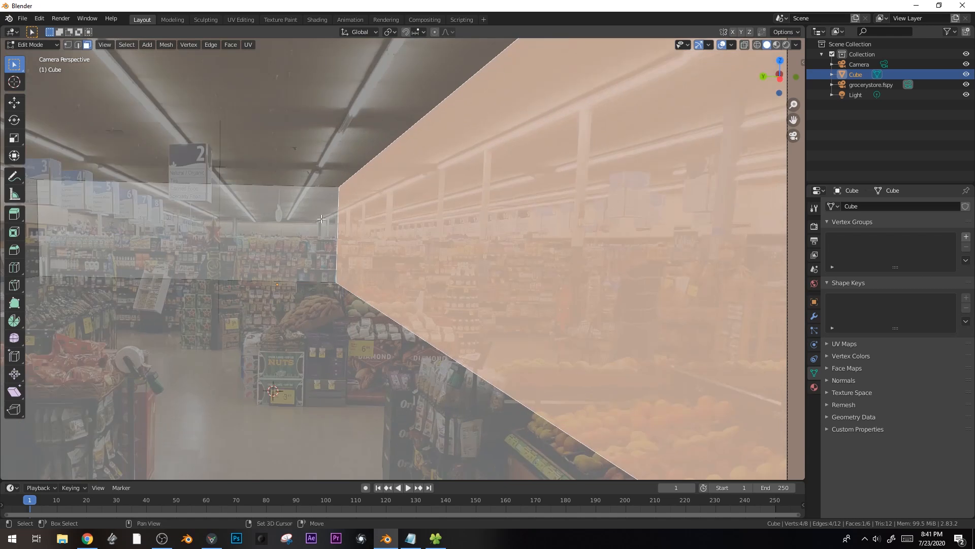
pyautogui.keyDown('shift'); pyautogui.moveTo(286, 210); pyautogui.dragTo(214, 205, button='middle'); pyautogui.keyUp('shift')
pyautogui.press('g')
pyautogui.press('y')
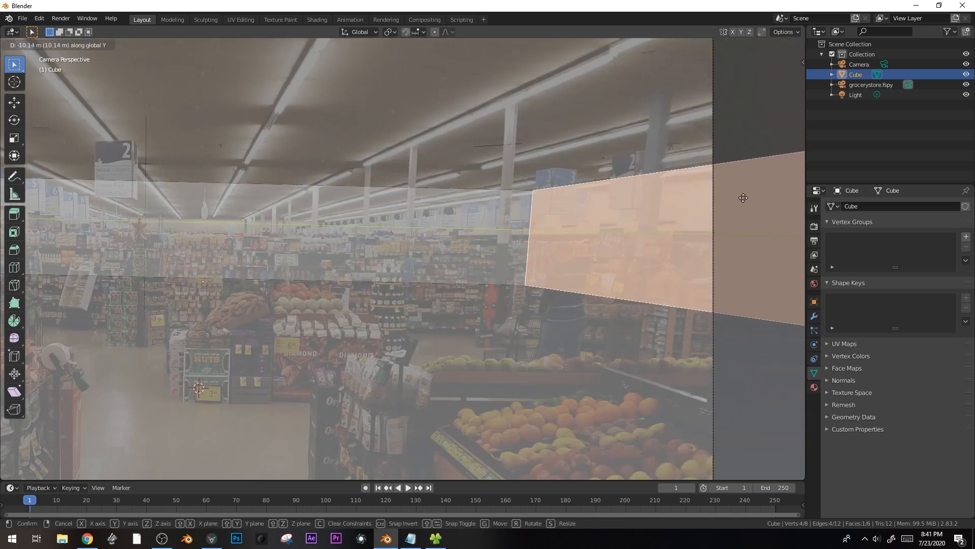
pyautogui.click(764, 194)
# - Push the box's far wall face back along X by about 47.8 m toward the rear of the store
pyautogui.scroll(-3, 300, 221)
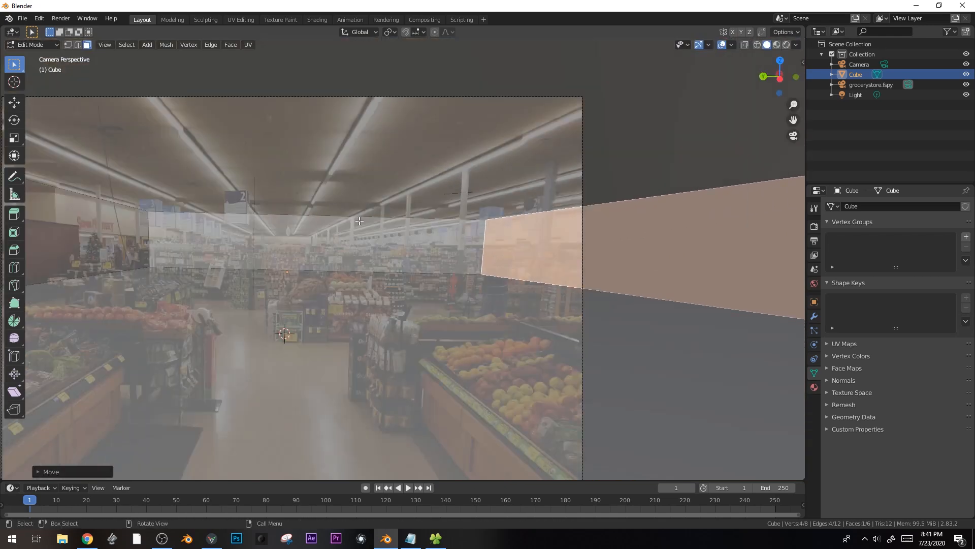
pyautogui.keyDown('shift'); pyautogui.moveTo(301, 221); pyautogui.dragTo(493, 205, button='middle'); pyautogui.keyUp('shift')
pyautogui.scroll(1, 300, 228)
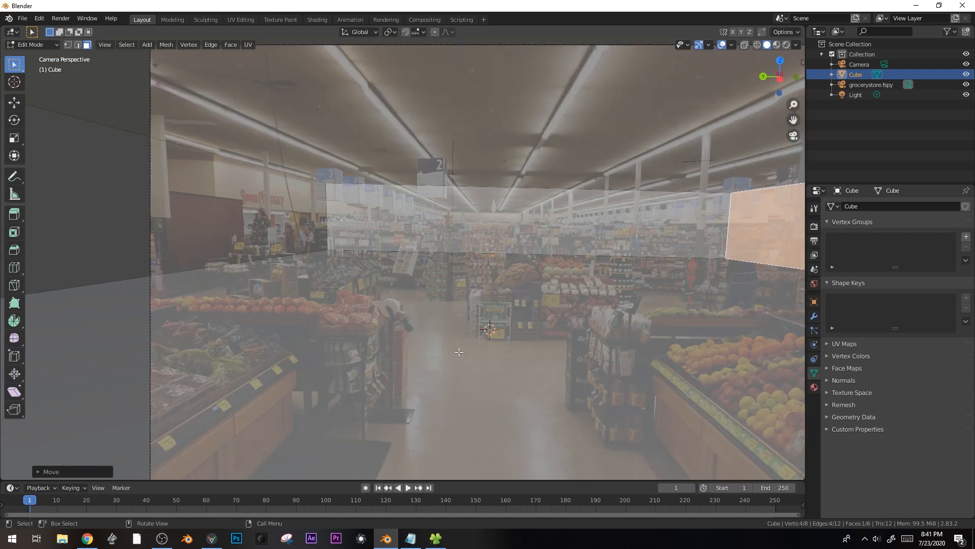
pyautogui.scroll(5, 464, 217)
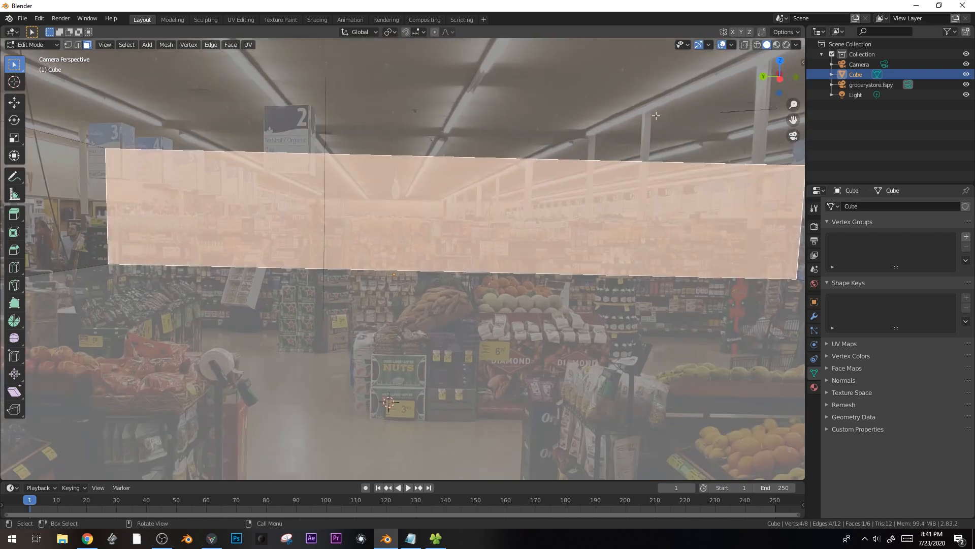
pyautogui.press('g')
pyautogui.press('x')
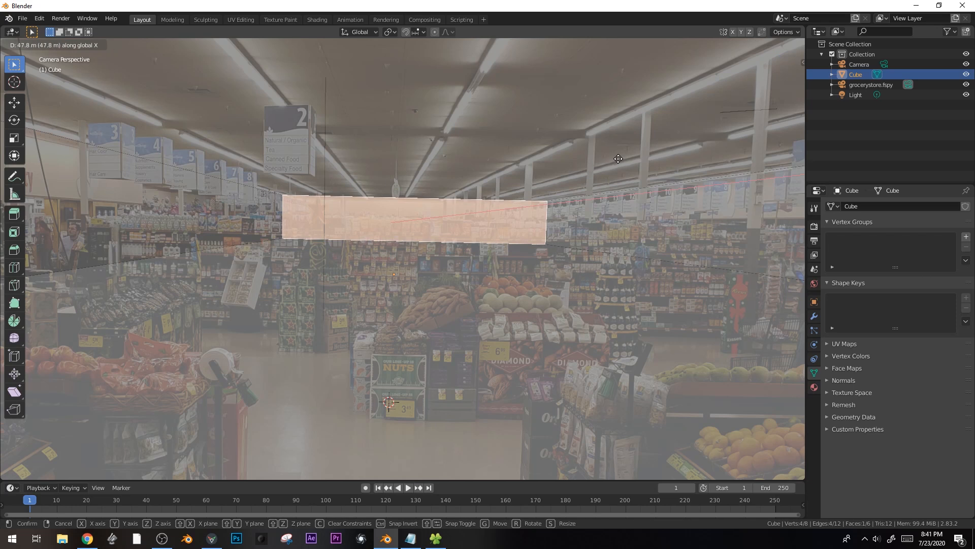
pyautogui.click(618, 159)
# - Examine how the box's walls and ceiling line up with the photo in camera view
pyautogui.press('Tab')
pyautogui.scroll(-5, 418, 192)
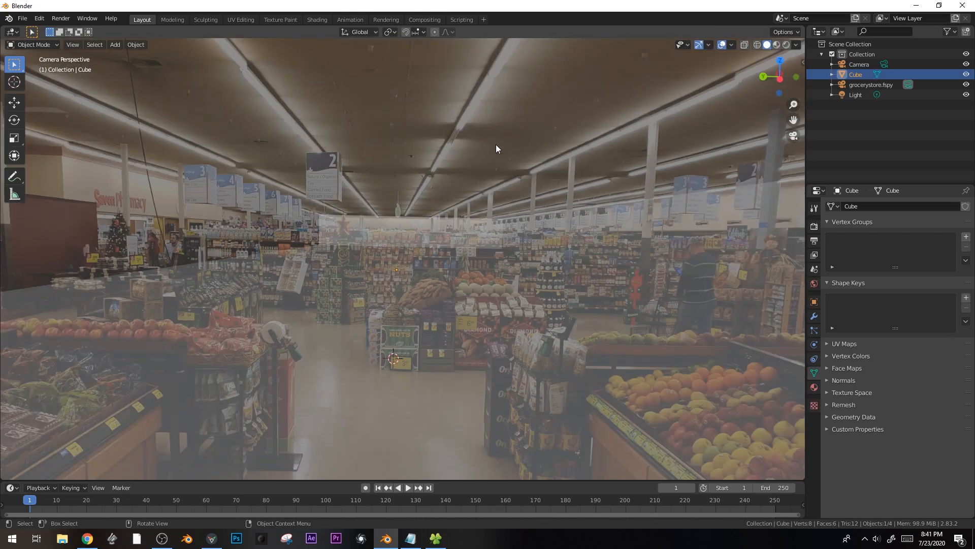
pyautogui.press('Tab')
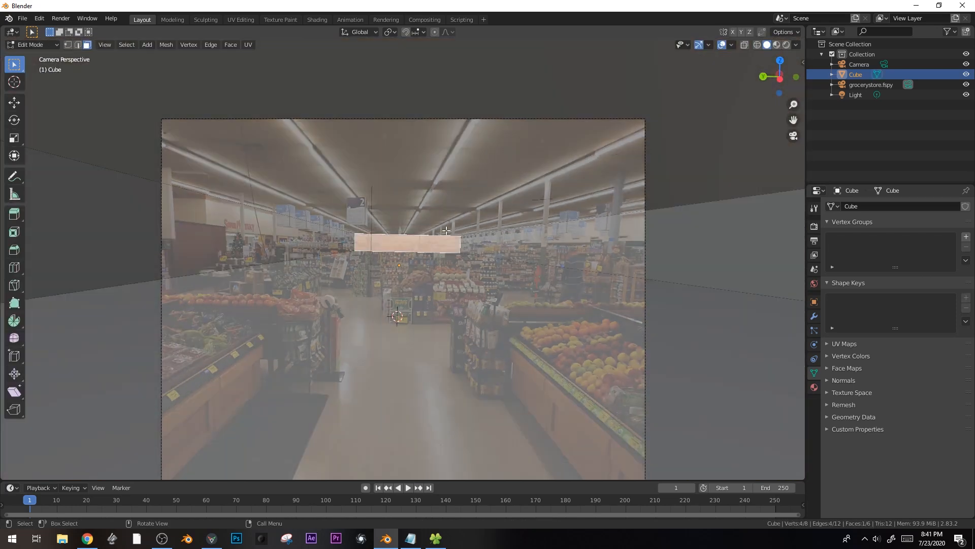
pyautogui.keyDown('shift'); pyautogui.moveTo(446, 231); pyautogui.dragTo(485, 175, button='middle'); pyautogui.keyUp('shift')
pyautogui.scroll(2, 477, 224)
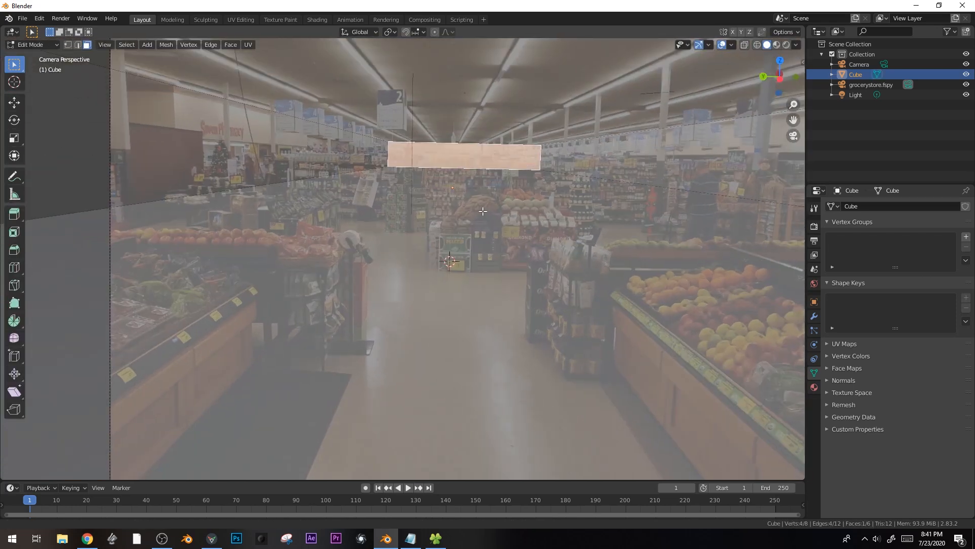
pyautogui.keyDown('shift'); pyautogui.moveTo(477, 225); pyautogui.dragTo(422, 197, button='middle'); pyautogui.keyUp('shift')
pyautogui.scroll(-2, 422, 197)
pyautogui.scroll(-2, 349, 218)
# - Delete the box's end face nearest the camera and return to Object Mode
pyautogui.moveTo(350, 218); pyautogui.dragTo(363, 275, button='middle')
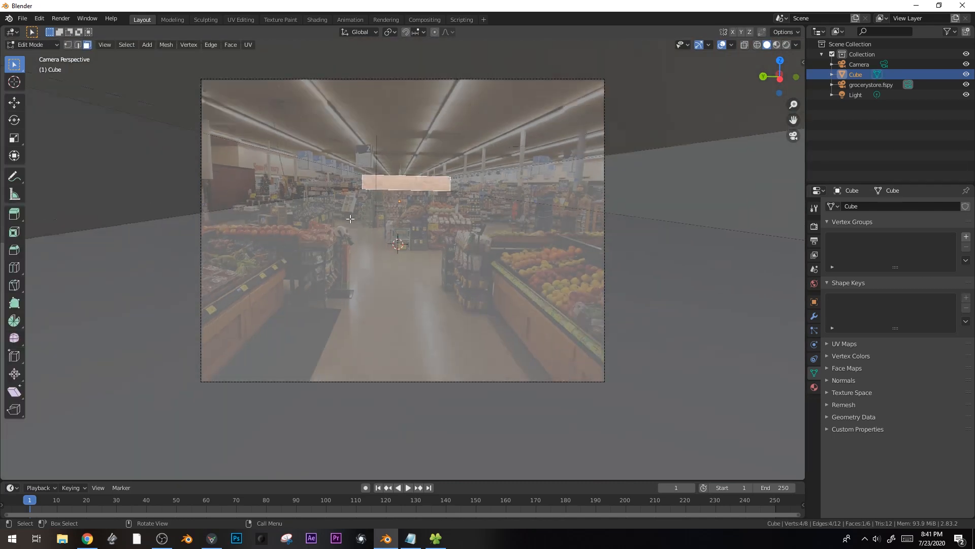
pyautogui.click(362, 274)
pyautogui.press('g')
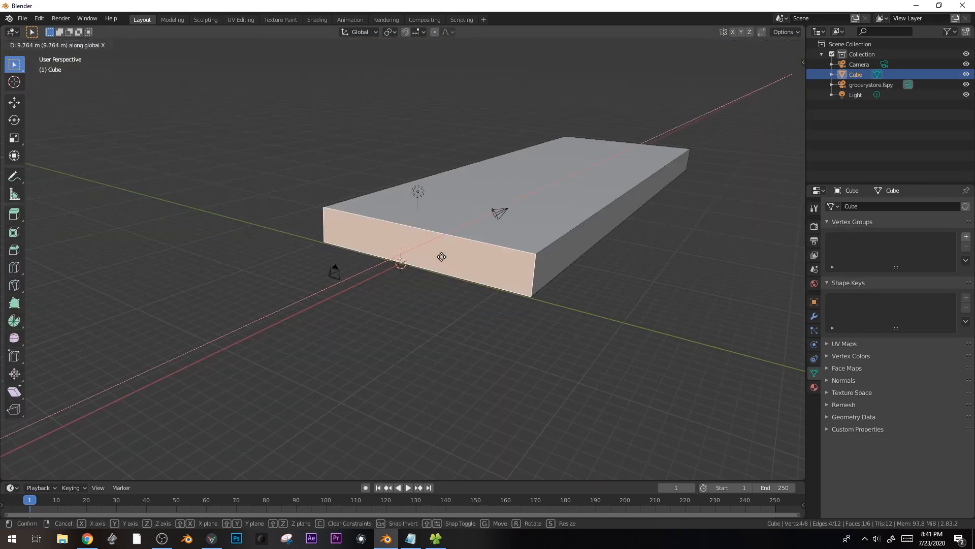
pyautogui.click(334, 274)
pyautogui.press('x')
pyautogui.click(361, 310)
pyautogui.press('Tab')
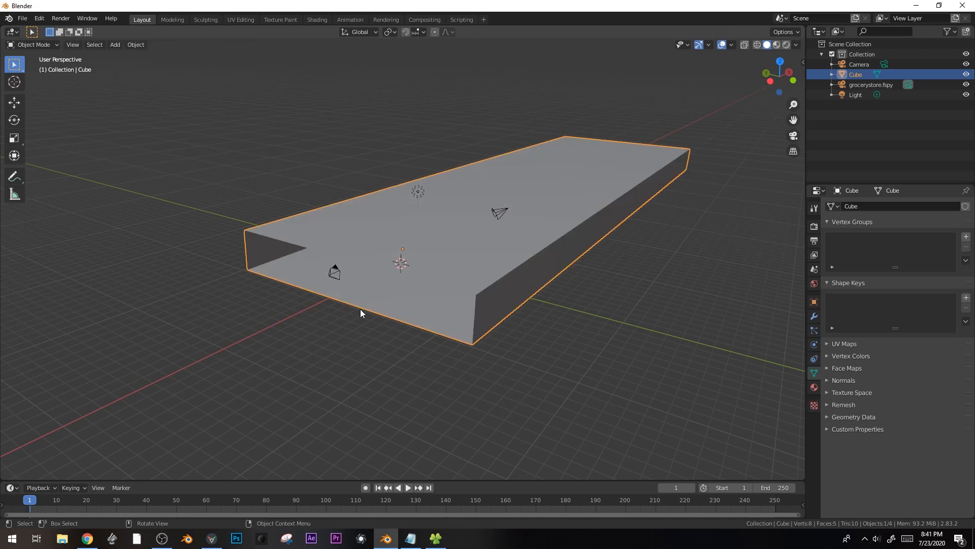
# - In camera view, add a new cube and raise it along Z until it rests on the store floor
pyautogui.press('KP_0')
pyautogui.scroll(3, 432, 273)
pyautogui.scroll(-1, 450, 218)
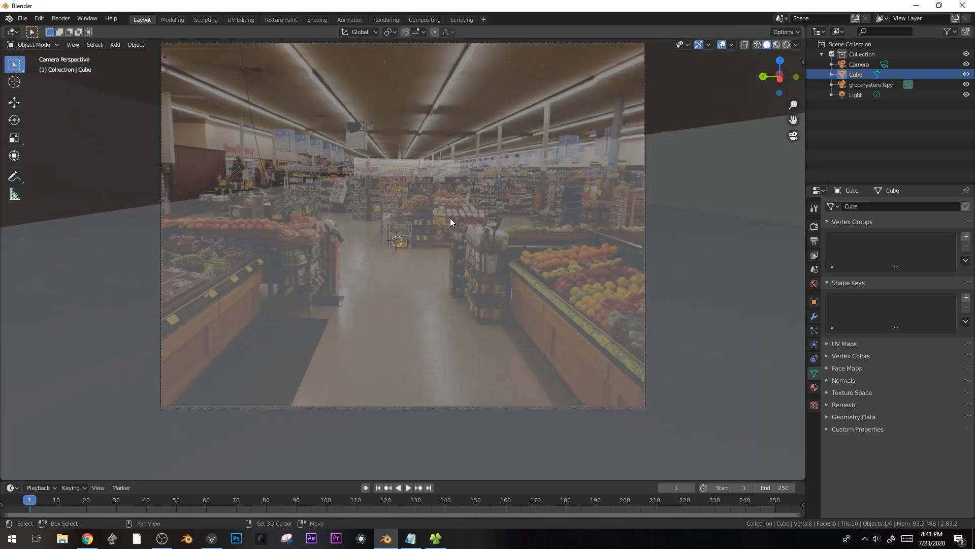
pyautogui.keyDown('shift'); pyautogui.moveTo(371, 253); pyautogui.dragTo(388, 270, button='middle'); pyautogui.keyUp('shift')
pyautogui.hotkey('shift', 'a')
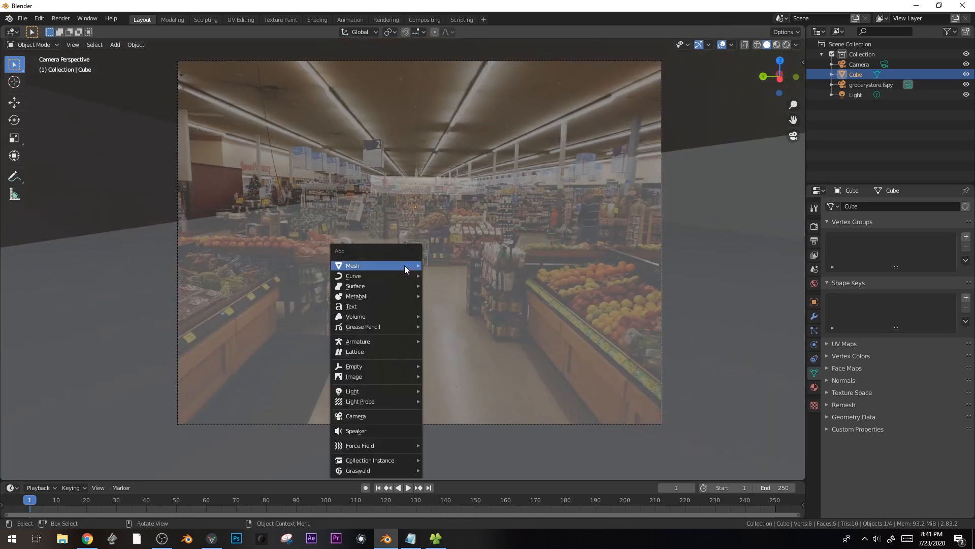
pyautogui.moveTo(398, 266)
pyautogui.click(462, 275)
pyautogui.press('g')
pyautogui.press('z')
pyautogui.click(516, 304)
pyautogui.scroll(4, 361, 230)
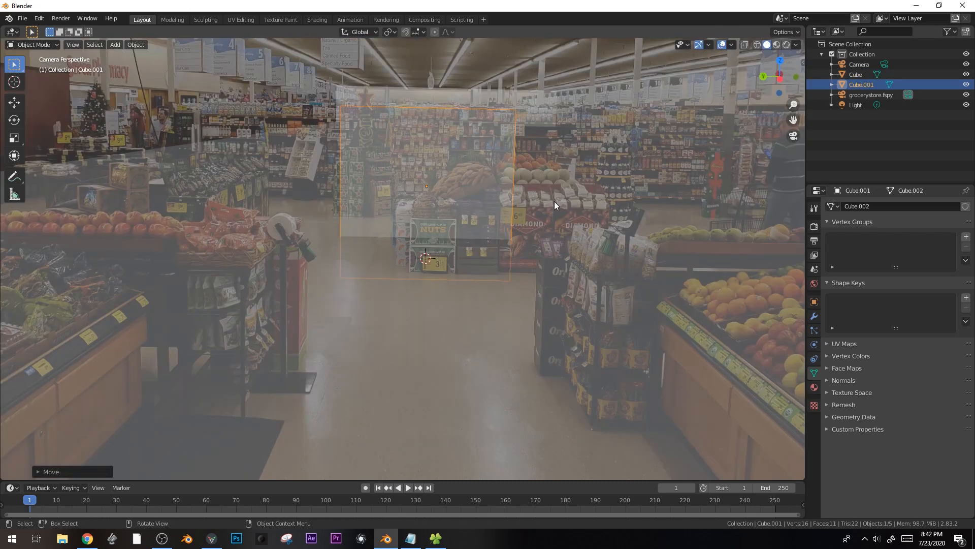
# - Scale the new cube down and move it along X until its base meets the floor at the nuts display
pyautogui.press('s')
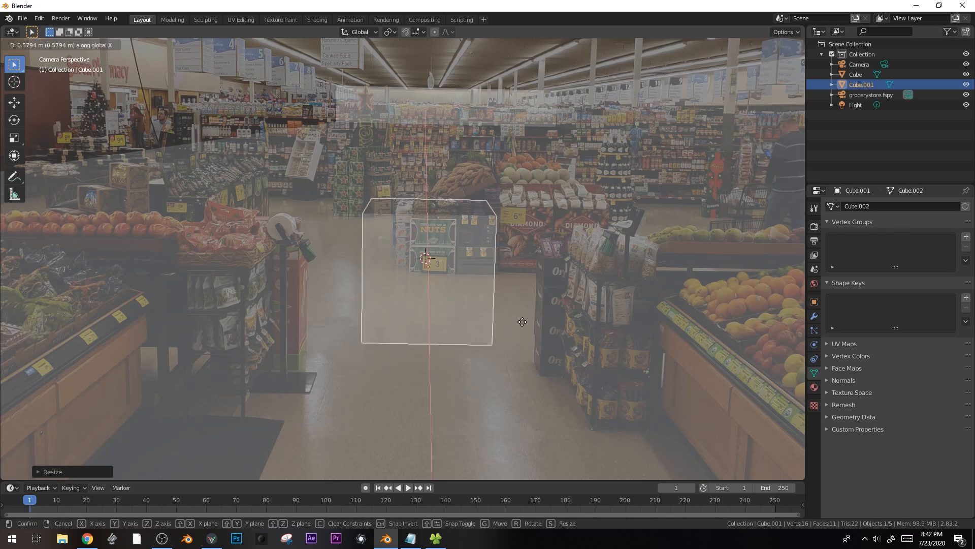
pyautogui.click(480, 304)
pyautogui.press('g')
pyautogui.press('z')
pyautogui.press('y')
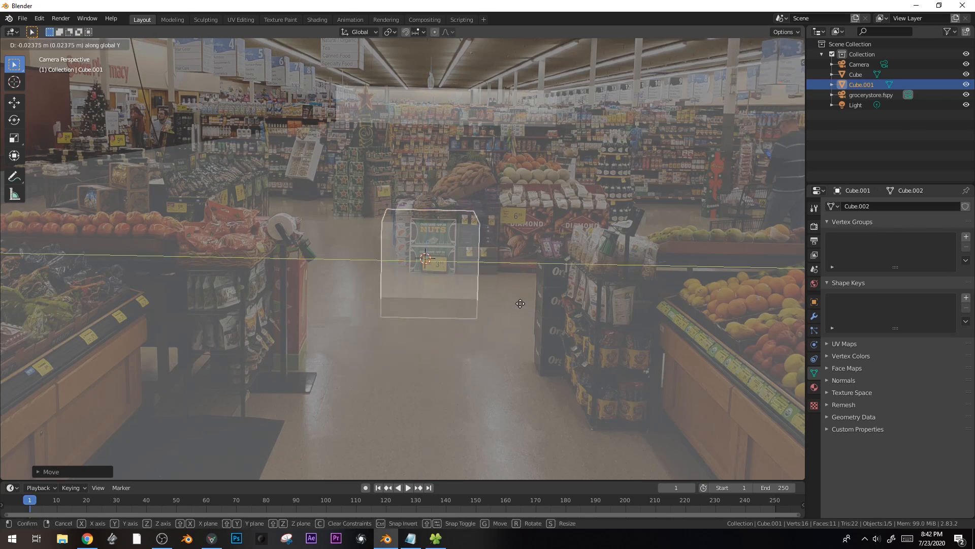
pyautogui.press('x')
pyautogui.click(523, 296)
pyautogui.scroll(3, 524, 297)
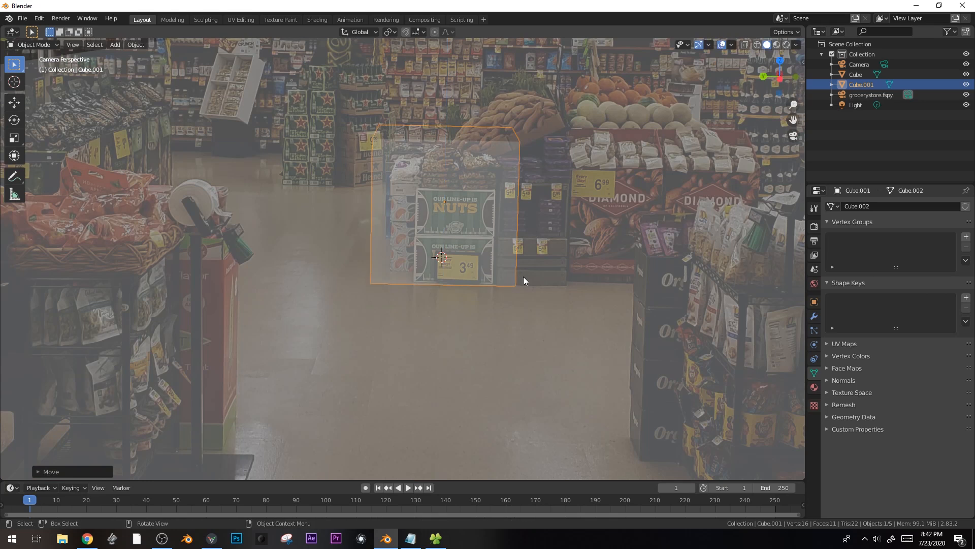
# - Move the cube about 0.25 m along negative Y and adjust its Y scale to span the nuts display
pyautogui.press('g')
pyautogui.press('y')
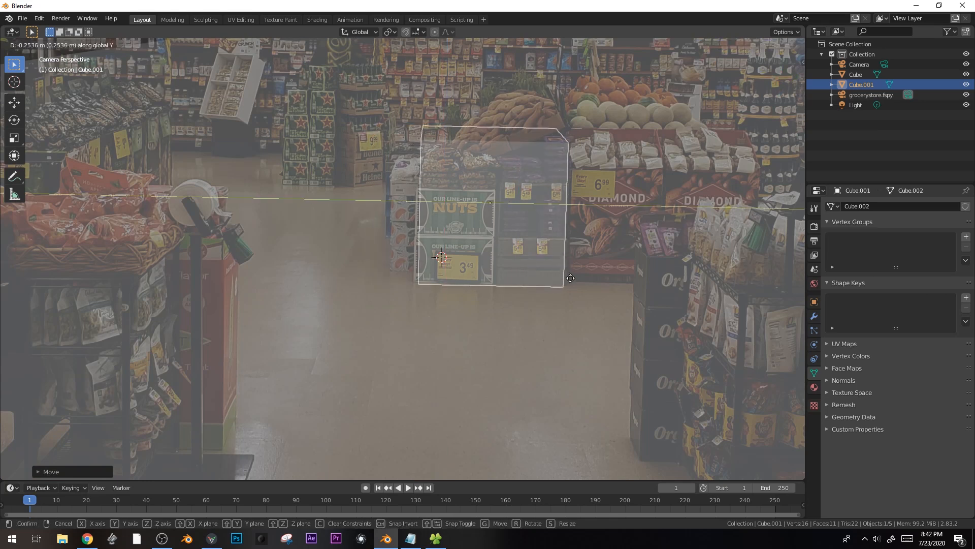
pyautogui.click(568, 279)
pyautogui.press('s')
pyautogui.press('y')
pyautogui.click(573, 278)
# - In Edit Mode, lower the box's top face along Z to the height of the nuts display
pyautogui.press('Tab')
pyautogui.click(500, 135)
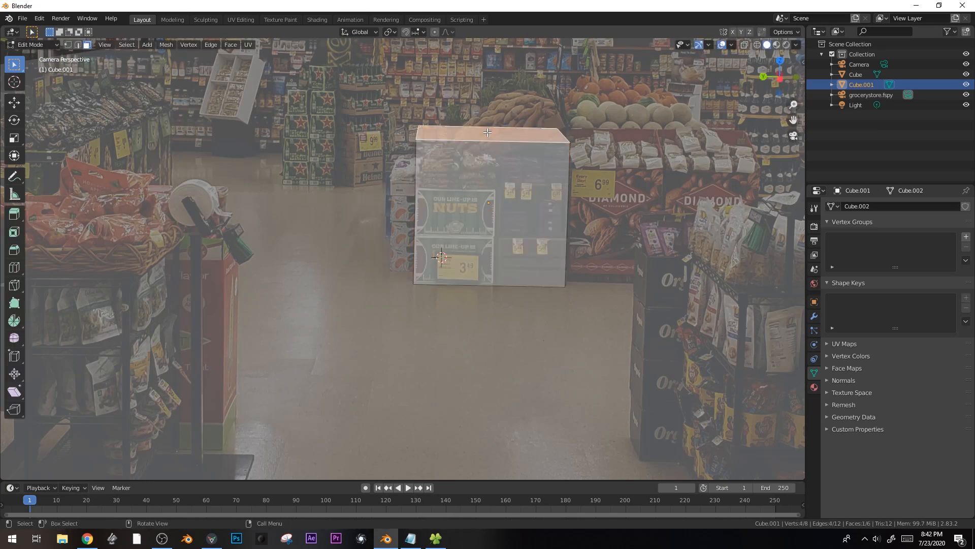
pyautogui.press('g')
pyautogui.press('z')
pyautogui.click(509, 159)
# - Duplicate the entire nuts display box along Y to cover the neighbouring Diamond display
pyautogui.keyDown('shift'); pyautogui.moveTo(526, 185); pyautogui.dragTo(399, 211, button='middle'); pyautogui.keyUp('shift')
pyautogui.hotkey('ctrl', 'l')
pyautogui.hotkey('shift', 'd')
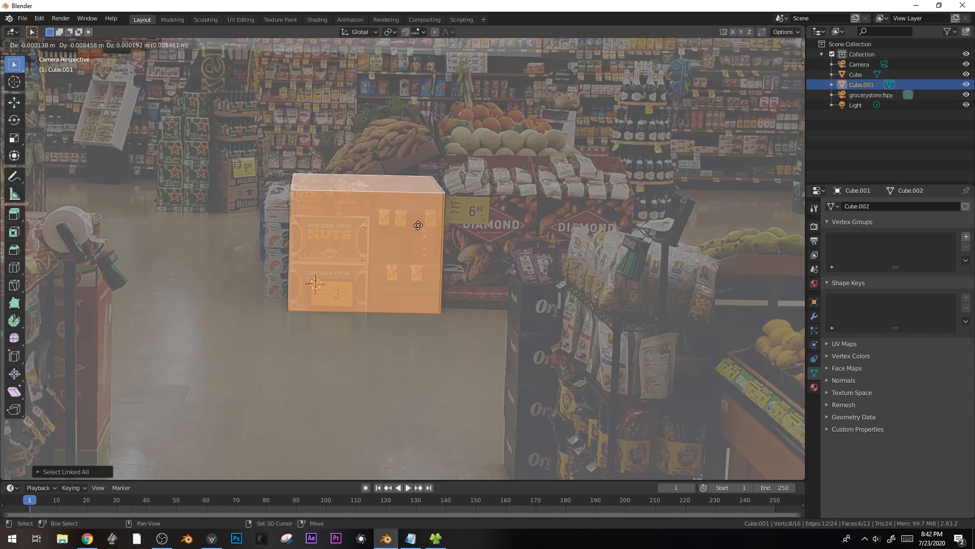
pyautogui.press('y')
pyautogui.click(560, 221)
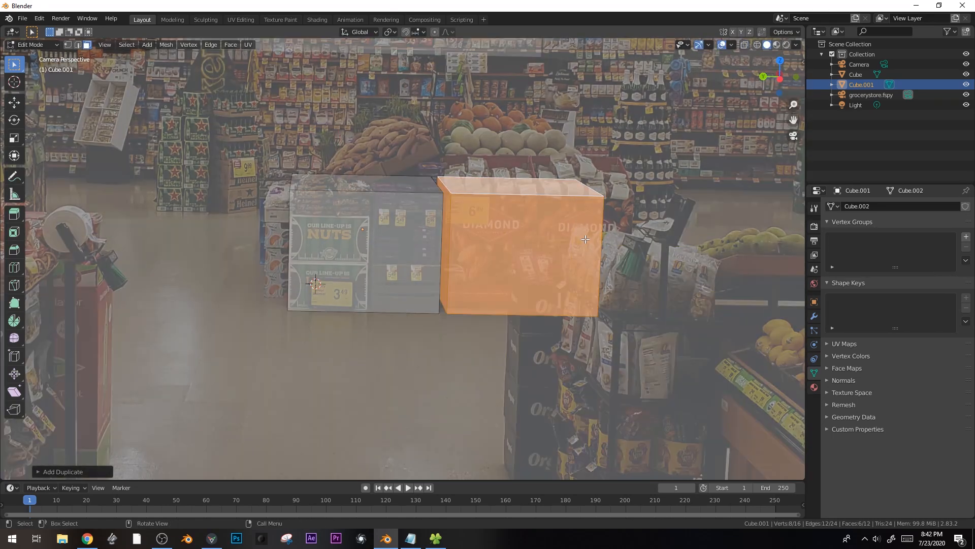
# - Widen the Diamond display box by moving its outer side face about 0.16 m along negative Y
pyautogui.click(586, 239)
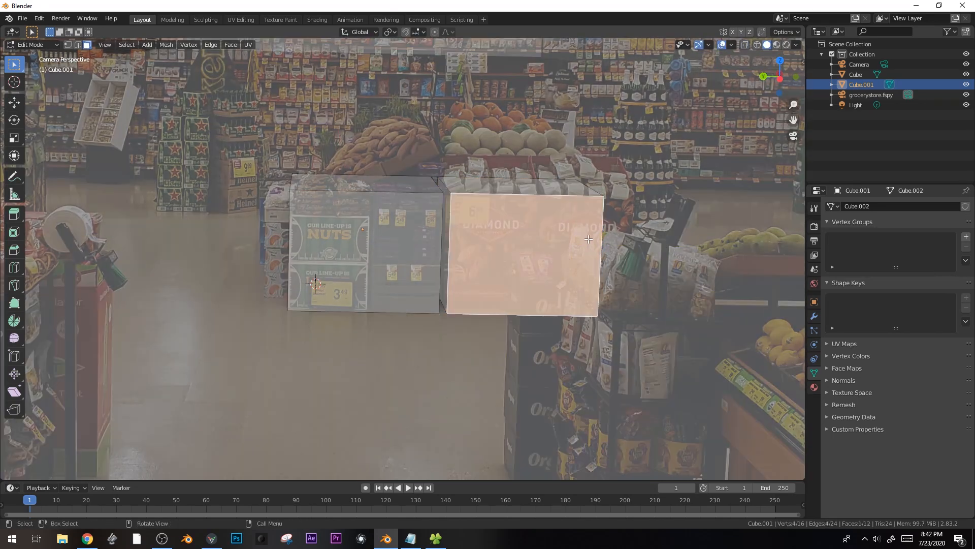
pyautogui.click(586, 240)
pyautogui.press('g')
pyautogui.press('x')
pyautogui.press('y')
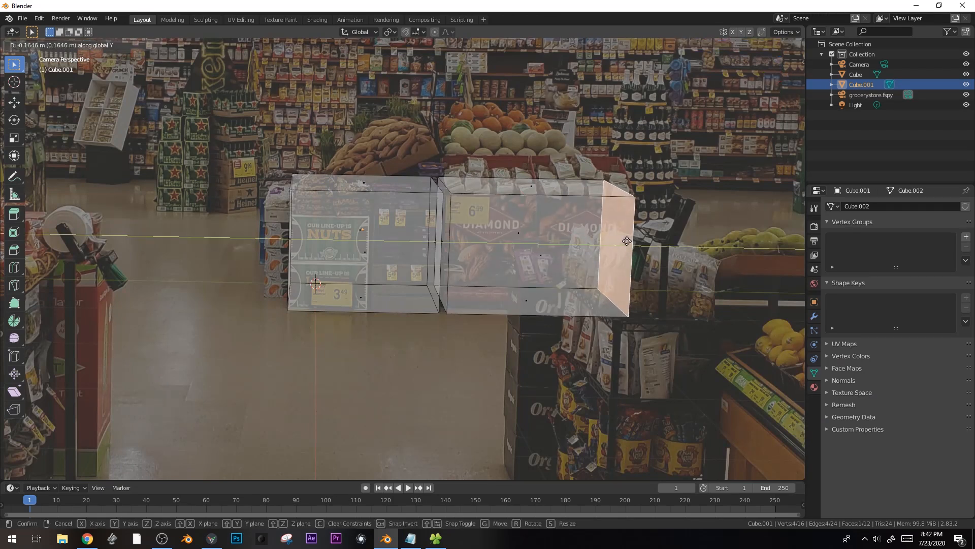
pyautogui.click(628, 239)
# - Raise the rear top edge of the Diamond display box along Z to match the photo's sloped top
pyautogui.press('2')
pyautogui.click(554, 183)
pyautogui.press('g')
pyautogui.press('z')
pyautogui.click(592, 177)
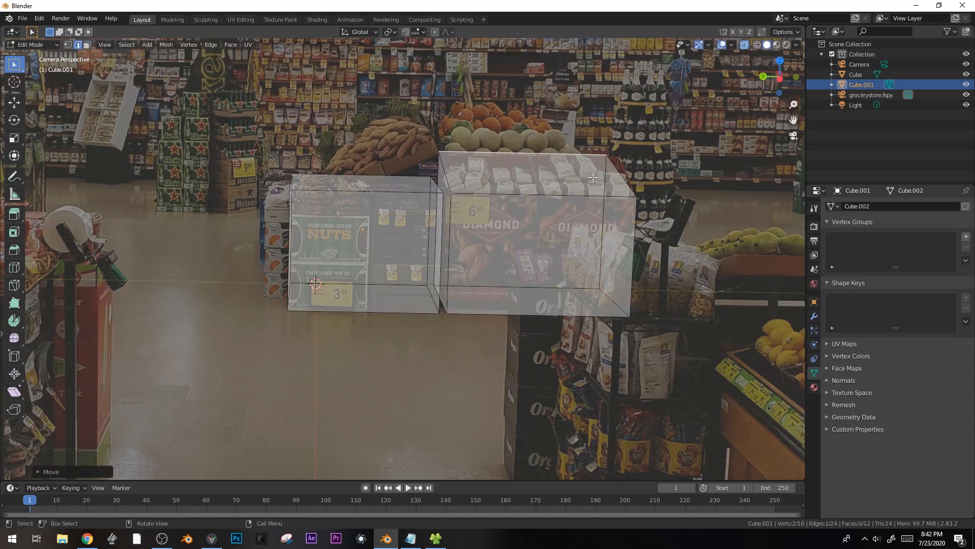
pyautogui.press('g')
pyautogui.press('z')
pyautogui.click(606, 159)
# - Rotate the whole Diamond display box slightly about Z and shift it along X to align with the photo
pyautogui.hotkey('ctrl', 'l')
pyautogui.press('r')
pyautogui.press('z')
pyautogui.click(707, 197)
pyautogui.press('g')
pyautogui.press('x')
pyautogui.click(717, 189)
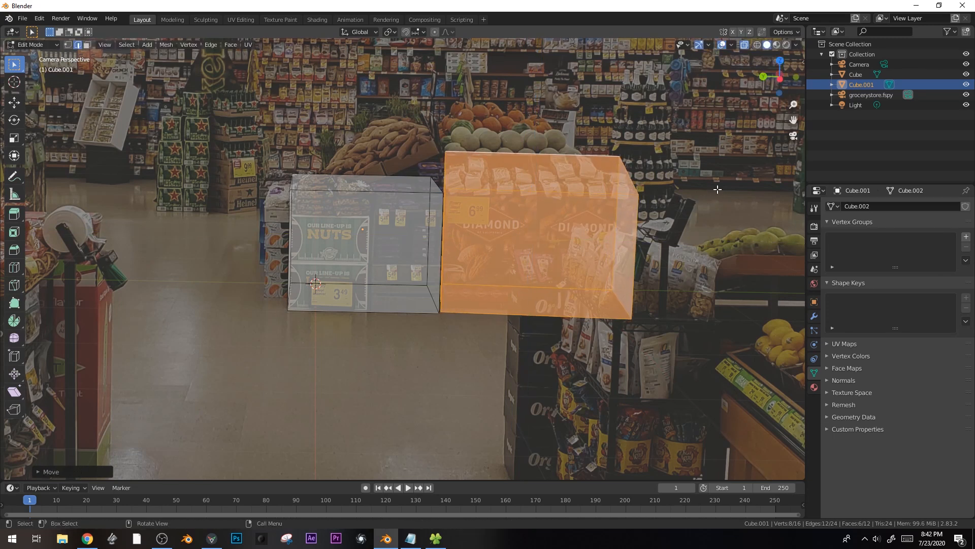
# - Enable the Screencast Keys overlay in the viewport
pyautogui.press('n')
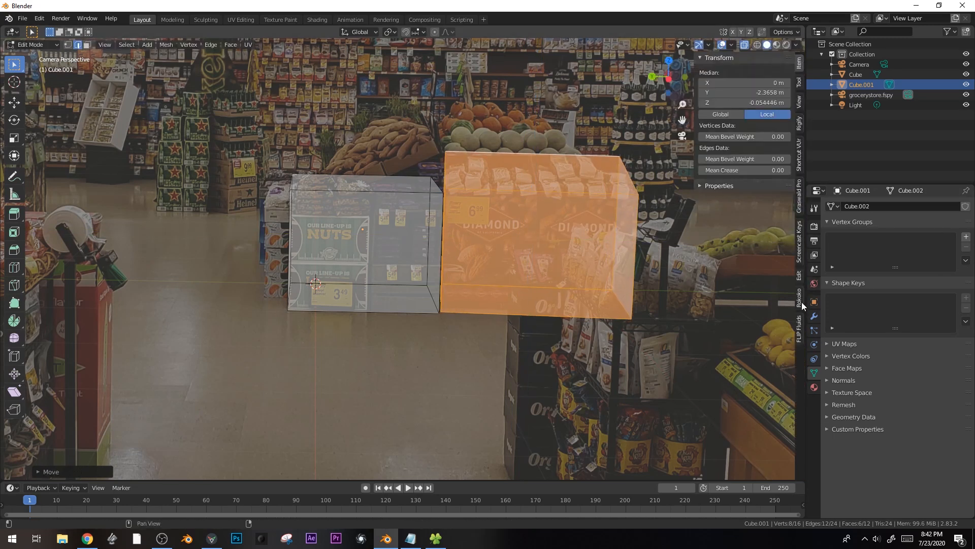
pyautogui.click(800, 249)
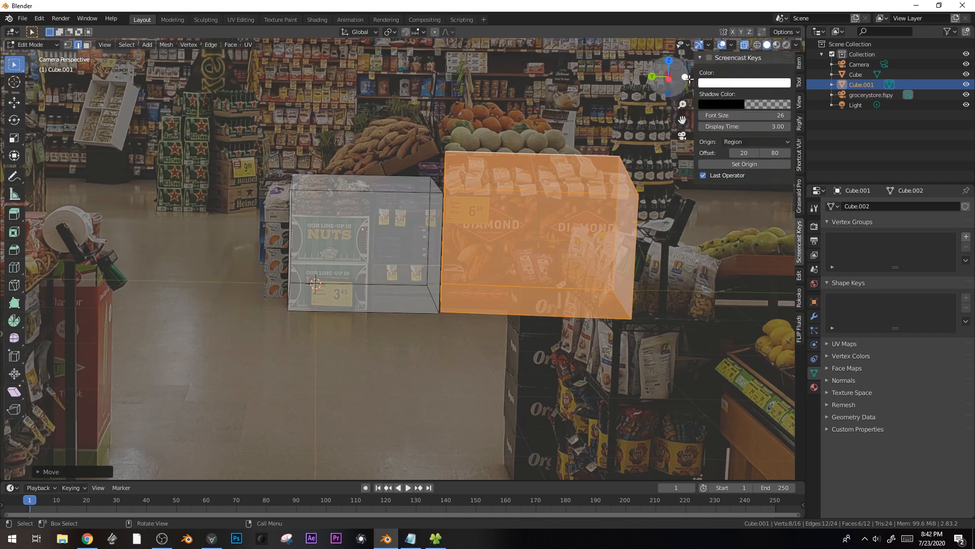
pyautogui.scroll(-1, 457, 233)
pyautogui.scroll(1, 457, 234)
pyautogui.keyDown('shift'); pyautogui.moveTo(457, 233); pyautogui.dragTo(467, 232, button='middle'); pyautogui.keyUp('shift')
pyautogui.scroll(-2, 466, 232)
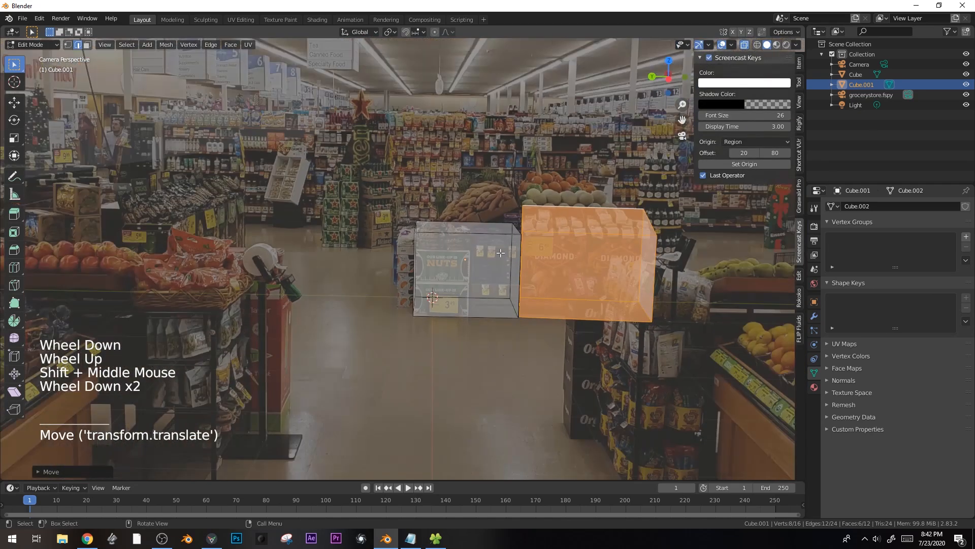
# - Duplicate the whole nuts display box as the starting block for the shelving at the rear of the store
pyautogui.click(466, 232)
pyautogui.press('3')
pyautogui.click(467, 252)
pyautogui.keyDown('shift'); pyautogui.moveTo(467, 252); pyautogui.dragTo(414, 296, button='middle'); pyautogui.keyUp('shift')
pyautogui.hotkey('ctrl', 'l')
pyautogui.hotkey('shift', 'd')
pyautogui.click(454, 329)
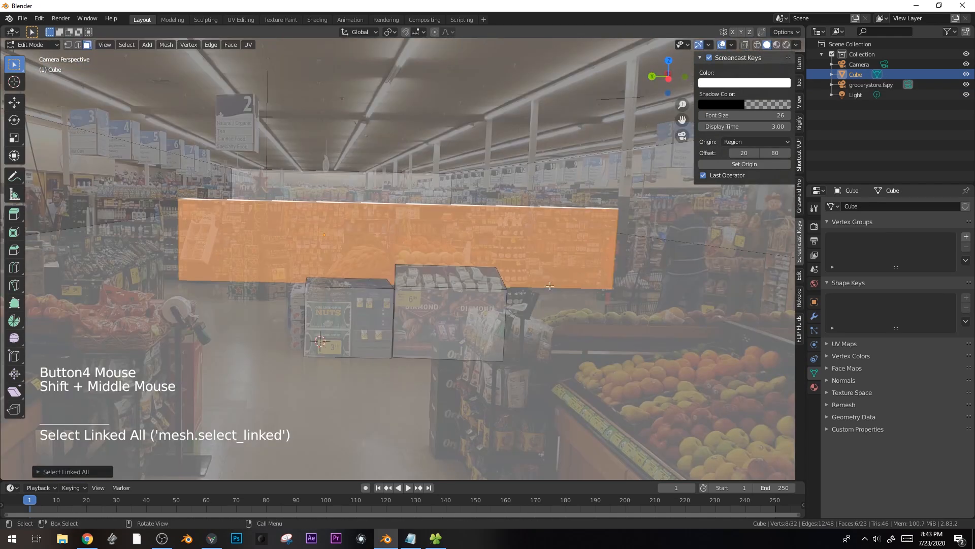
# - Raise the top face of the wide rear shelving block toward the top of the photographed shelves
pyautogui.scroll(1, 380, 250)
pyautogui.hotkey('shift', 'alt', 'z')
pyautogui.hotkey('shift', 'alt', 'z')
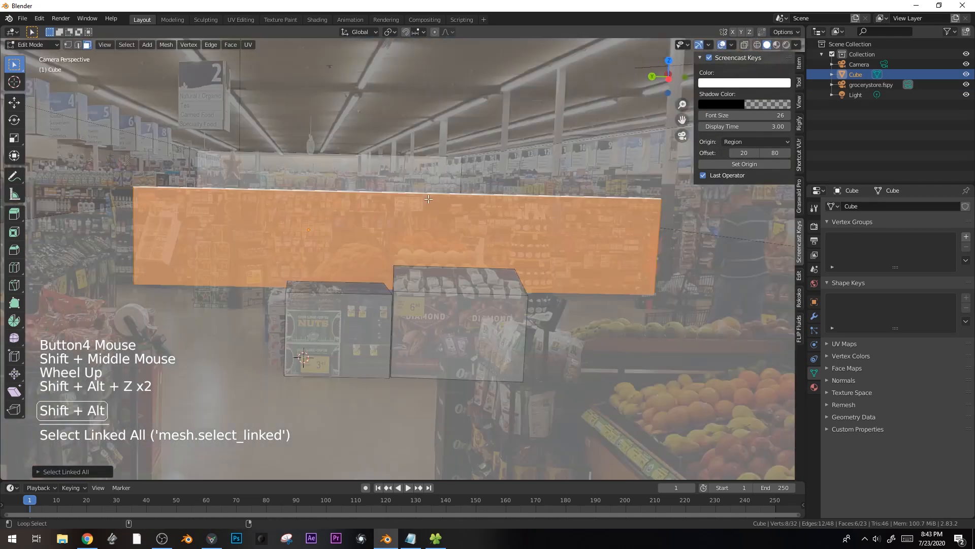
pyautogui.click(425, 196)
pyautogui.click(421, 192)
pyautogui.click(419, 191)
pyautogui.click(416, 192)
pyautogui.click(411, 191)
pyautogui.click(409, 191)
pyautogui.click(404, 192)
pyautogui.press('g')
pyautogui.click(404, 176)
# - With X-ray on, extend the shelving block's left end face outward along Y by about 1.7 m
pyautogui.keyDown('shift'); pyautogui.moveTo(148, 229); pyautogui.dragTo(282, 222, button='middle'); pyautogui.keyUp('shift')
pyautogui.hotkey('shift', 'alt', 'z')
pyautogui.hotkey('shift', 'alt', 'z')
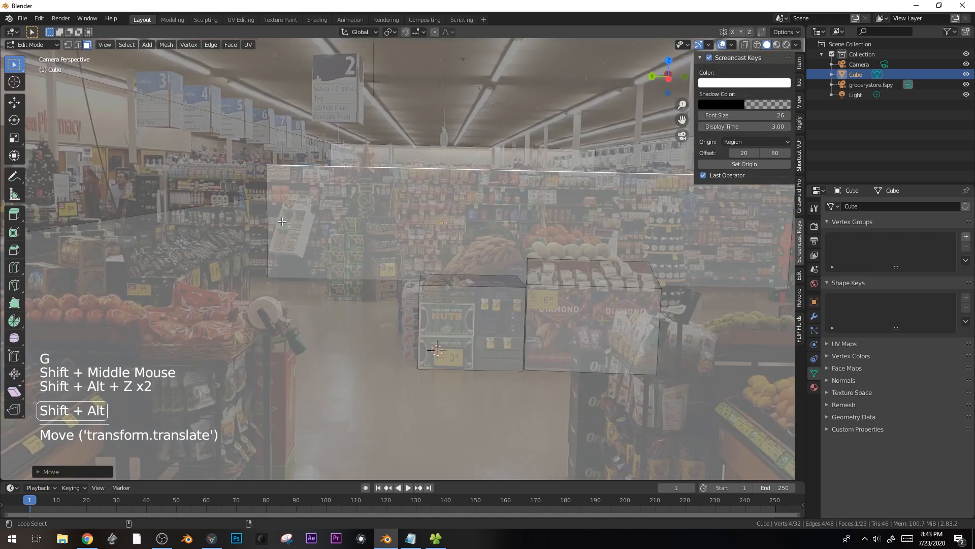
pyautogui.hotkey('alt', 'z')
pyautogui.click(280, 242)
pyautogui.press('g')
pyautogui.press('y')
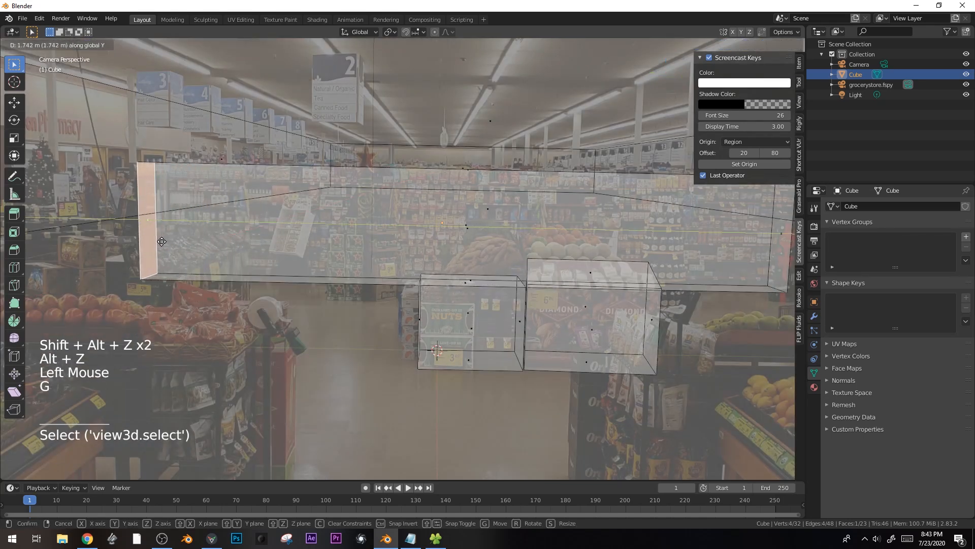
pyautogui.click(153, 242)
# - Flatten the whole shelving block along Z into a thin slab and raise it to the top shelf's height
pyautogui.scroll(-2, 416, 277)
pyautogui.keyDown('shift'); pyautogui.moveTo(433, 275); pyautogui.dragTo(407, 278, button='middle'); pyautogui.keyUp('shift')
pyautogui.scroll(2, 407, 278)
pyautogui.hotkey('ctrl', 'l')
pyautogui.press('s')
pyautogui.press('z')
pyautogui.click(427, 240)
pyautogui.press('g')
pyautogui.press('z')
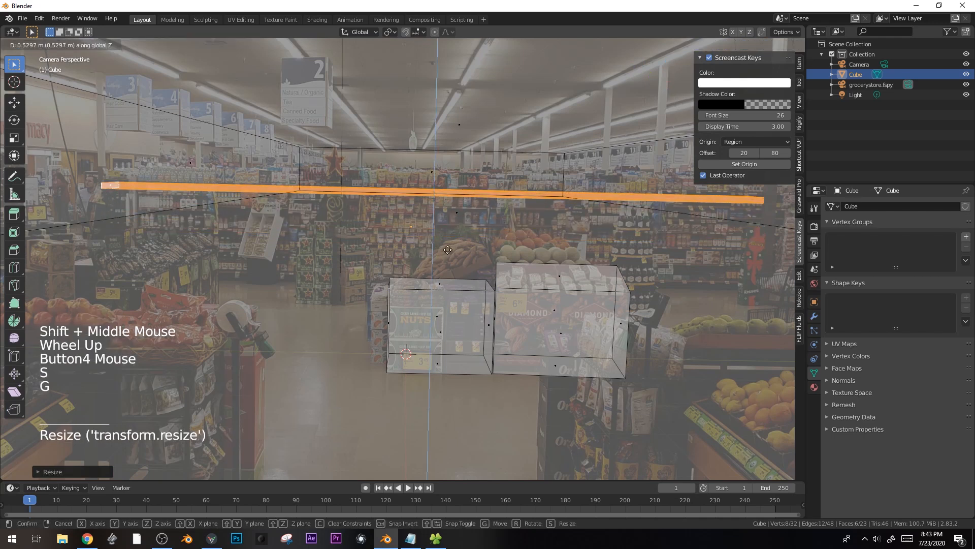
pyautogui.click(441, 231)
# - Refine the shelf slab's scale along Z, X and Y, and shift it along Y to fit the photographed shelf
pyautogui.press('s')
pyautogui.press('z')
pyautogui.click(454, 258)
pyautogui.press('s')
pyautogui.press('x')
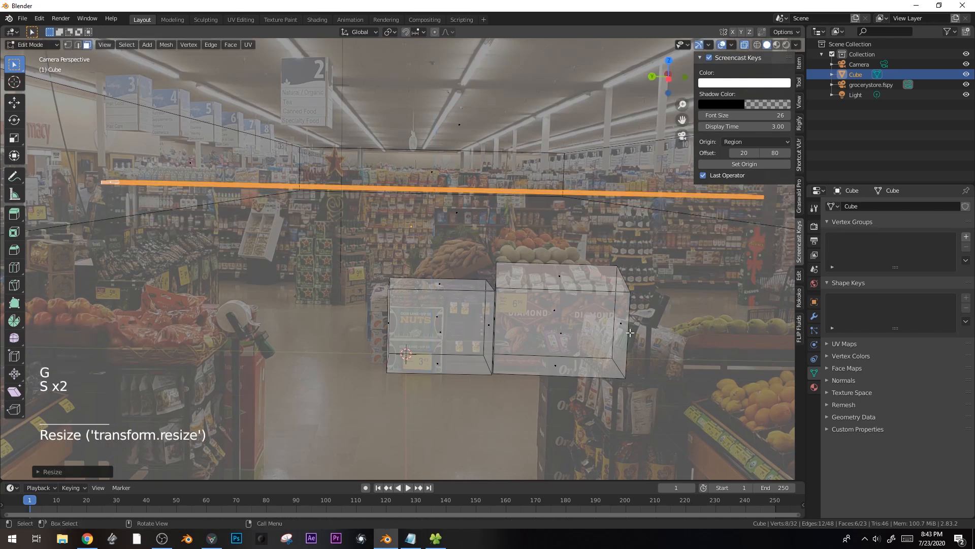
pyautogui.click(661, 364)
pyautogui.press('s')
pyautogui.press('y')
pyautogui.click(667, 364)
pyautogui.press('g')
pyautogui.press('y')
pyautogui.click(674, 367)
# - Duplicate the shelf slab one level down and scale the copy along Z
pyautogui.hotkey('shift', 'd')
pyautogui.click(616, 327)
pyautogui.press('s')
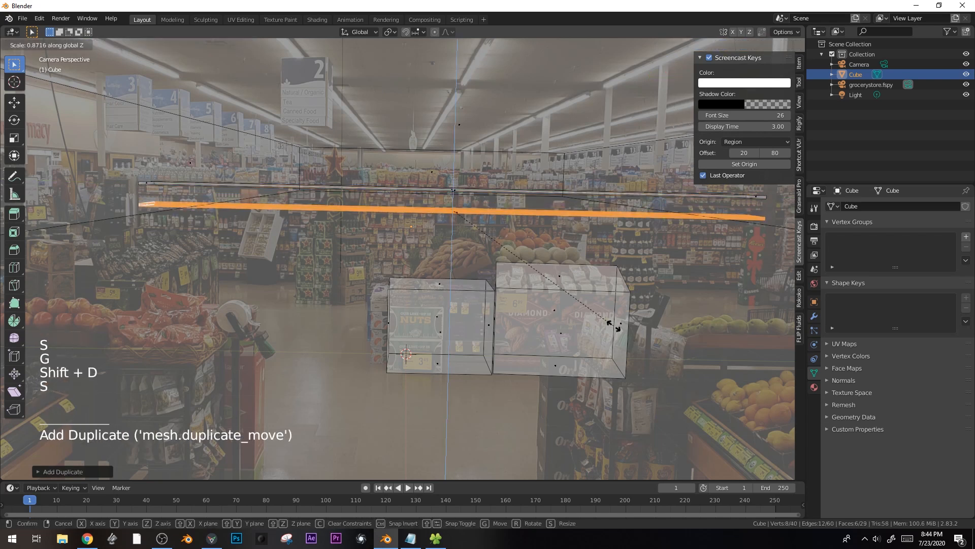
pyautogui.click(615, 330)
# - Add four more shelf copies, stacking them downward over the photographed rear shelves
pyautogui.hotkey('shift', 'd')
pyautogui.click(611, 347)
pyautogui.hotkey('shift', 'd')
pyautogui.click(622, 363)
pyautogui.hotkey('shift', 'd')
pyautogui.click(638, 386)
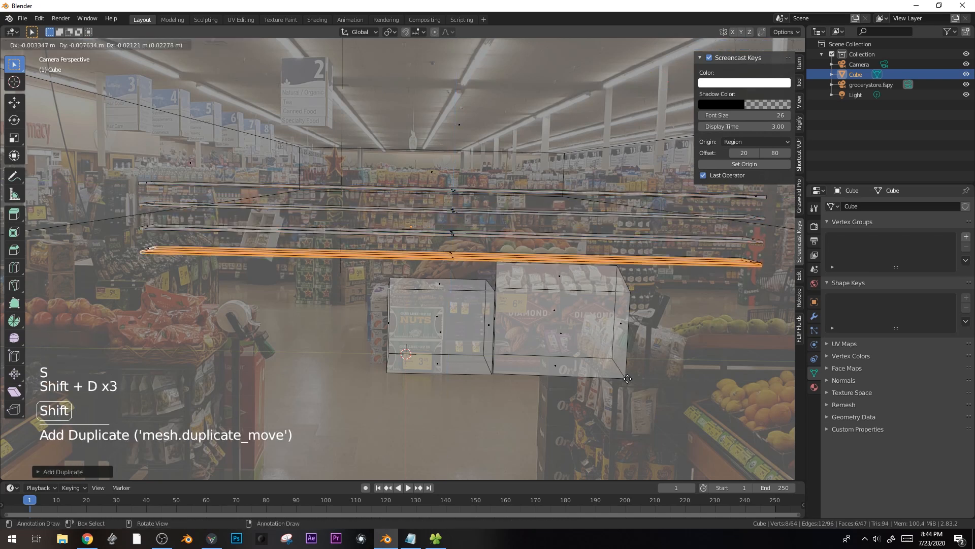
pyautogui.hotkey('shift', 'd')
pyautogui.click(656, 416)
# - Resize and reposition the lowest shelf copy, adjust its Z scale, and turn off X-ray
pyautogui.press('s')
pyautogui.click(559, 330)
pyautogui.press('s')
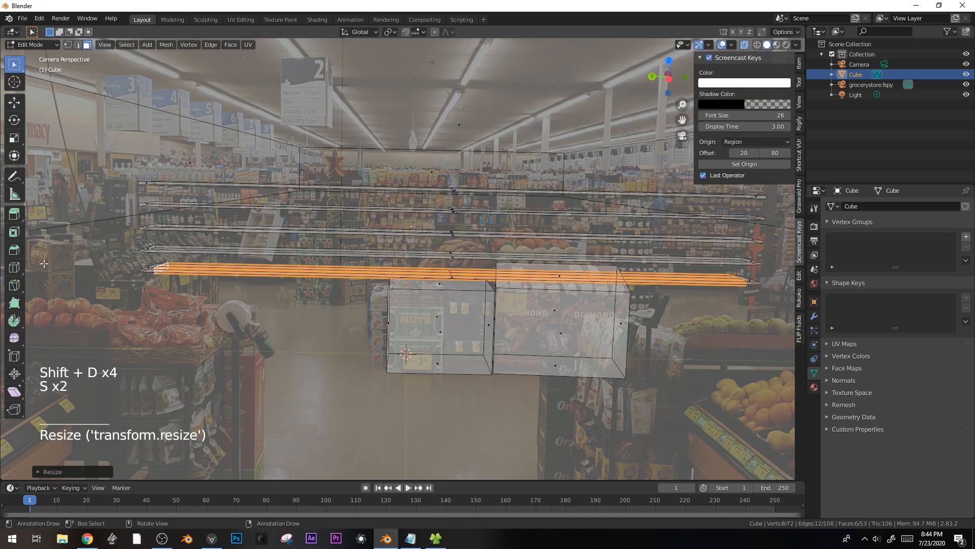
pyautogui.click(307, 85)
pyautogui.press('g')
pyautogui.click(305, 88)
pyautogui.press('s')
pyautogui.press('z')
pyautogui.click(307, 91)
pyautogui.hotkey('alt', 'z')
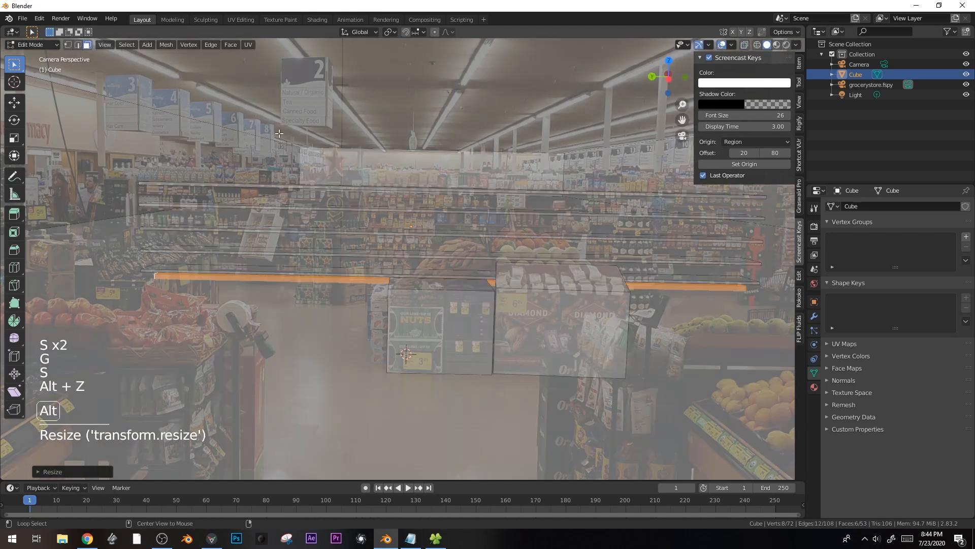
# - Activate the Scale tool and hide the viewport gizmos
pyautogui.scroll(1, 324, 162)
pyautogui.click(15, 138)
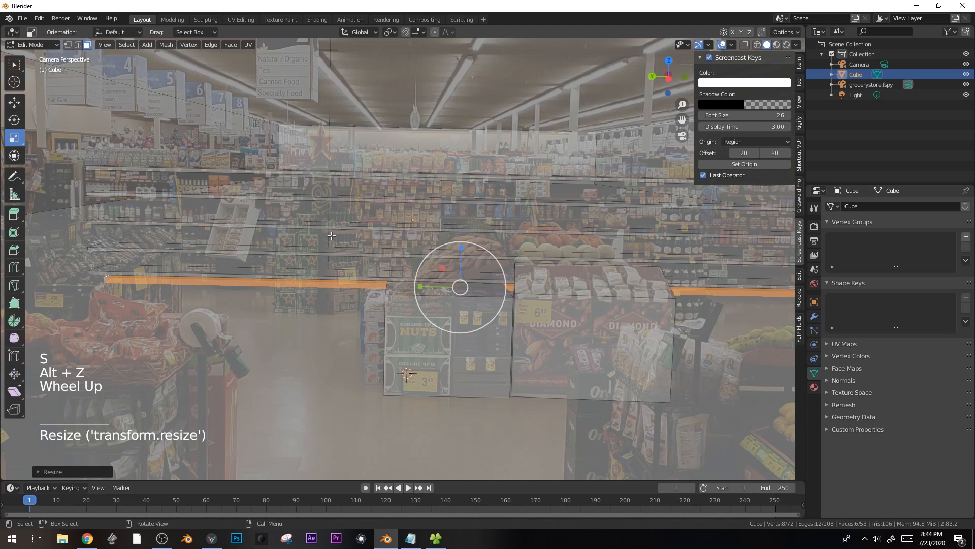
pyautogui.press('s')
pyautogui.click(257, 187)
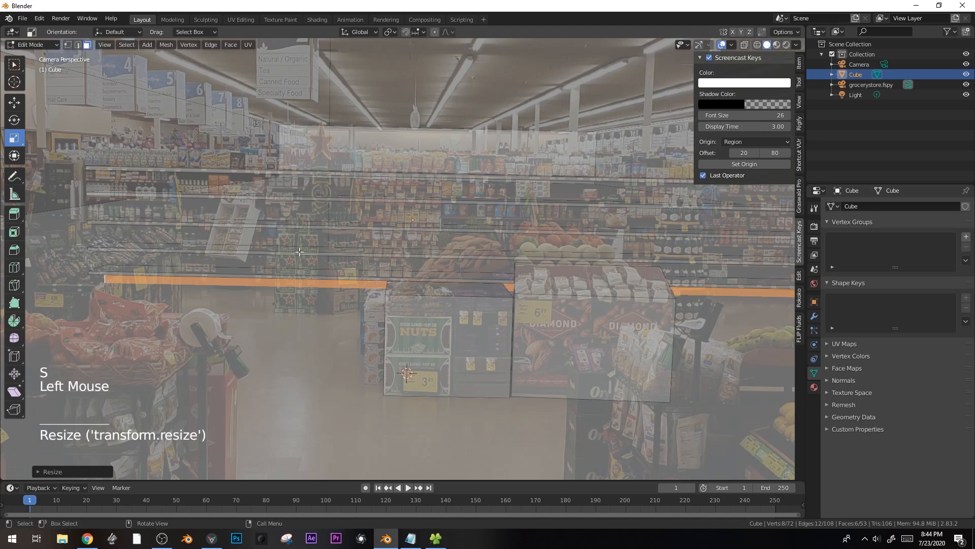
# - Duplicate the left end face of the lowest shelf and raise the copy along Z to the top shelf
pyautogui.click(189, 273)
pyautogui.hotkey('shift', 'alt', 'z')
pyautogui.hotkey('shift', 'alt', 'z')
pyautogui.hotkey('alt', 'z')
pyautogui.click(98, 272)
pyautogui.hotkey('alt', 'z')
pyautogui.press('d')
pyautogui.press('g')
pyautogui.hotkey('shift', 'd')
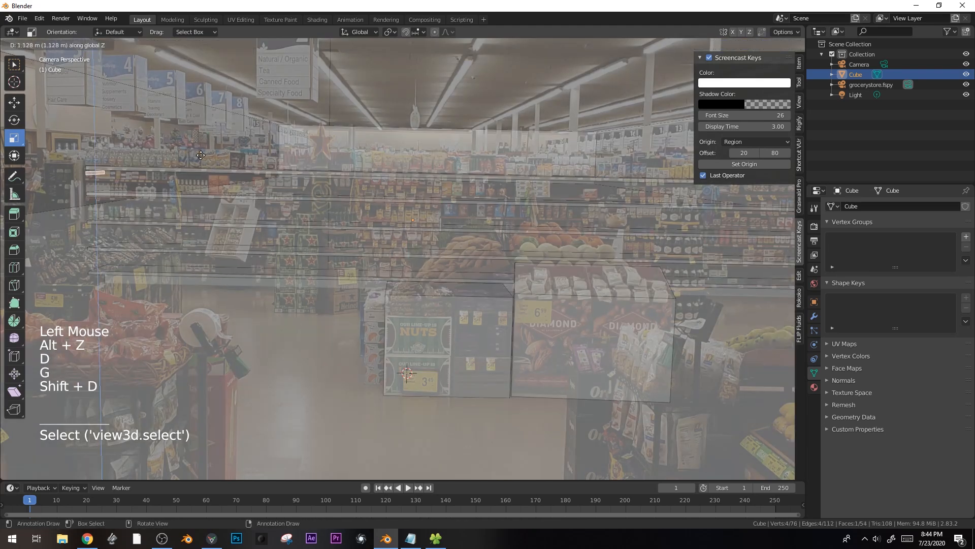
# - Scale the duplicated face into a small upright rectangle the size of a product on the top shelf
pyautogui.press('s')
pyautogui.press('s')
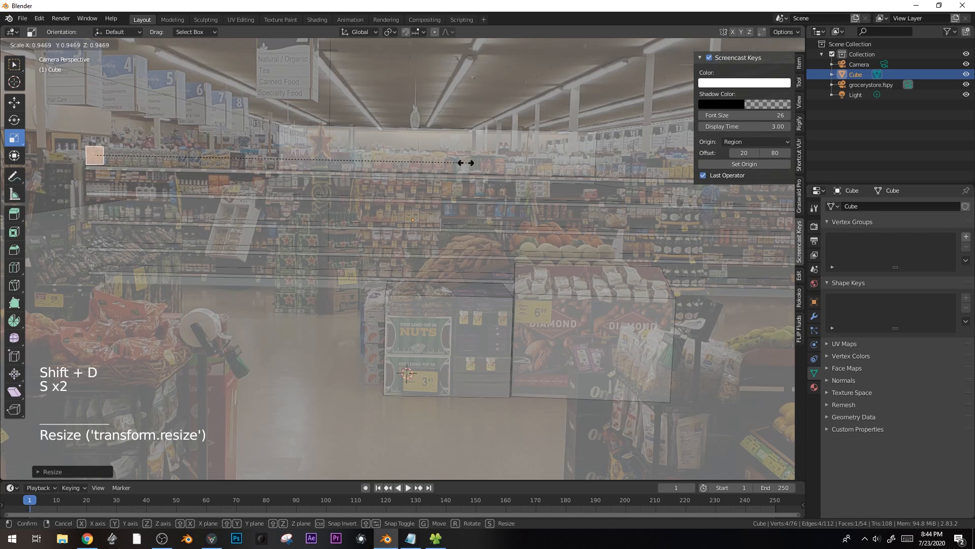
pyautogui.press('s')
pyautogui.click(239, 174)
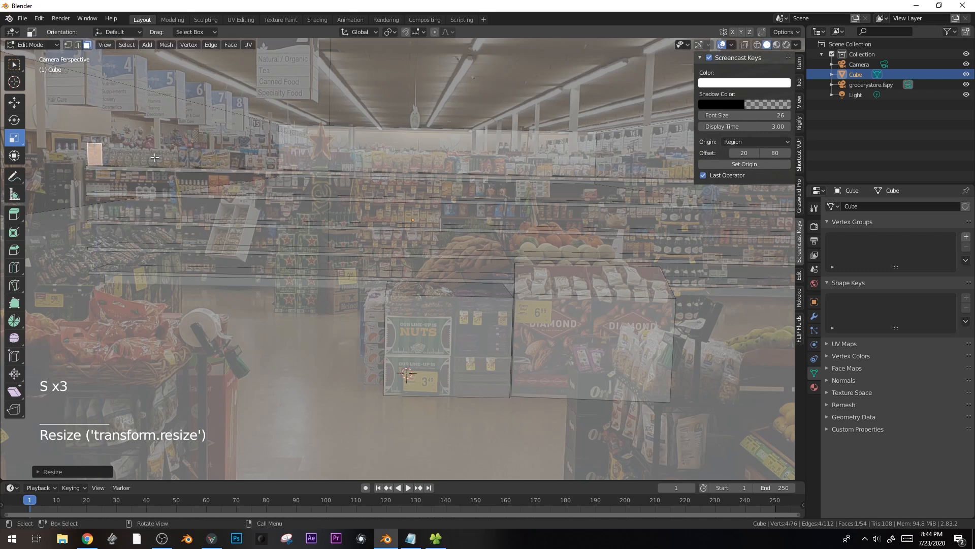
# - Extrude the small face into a product box, then scale and position the whole box on the top shelf
pyautogui.press('e')
pyautogui.press('s')
pyautogui.press('g')
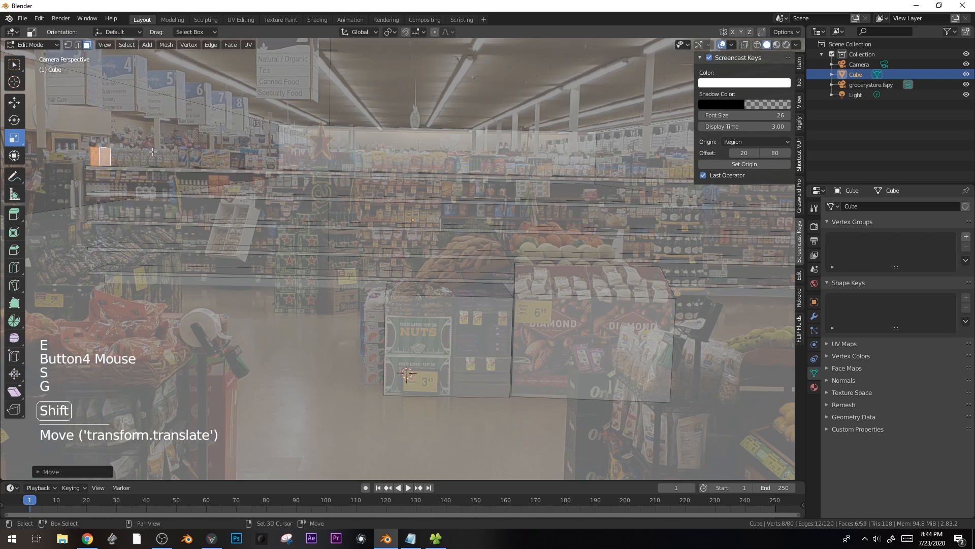
# - Duplicate the product box repeatedly along Y in steps of about 0.2 m to form a row on the top shelf
pyautogui.hotkey('shift', 'd')
pyautogui.click(173, 153)
pyautogui.hotkey('shift', 'd')
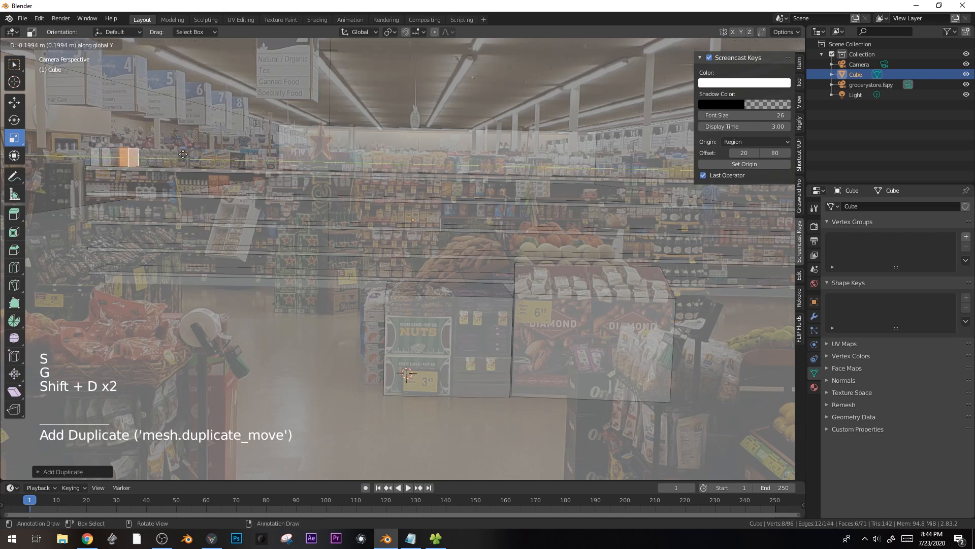
pyautogui.click(189, 156)
pyautogui.hotkey('shift', 'd')
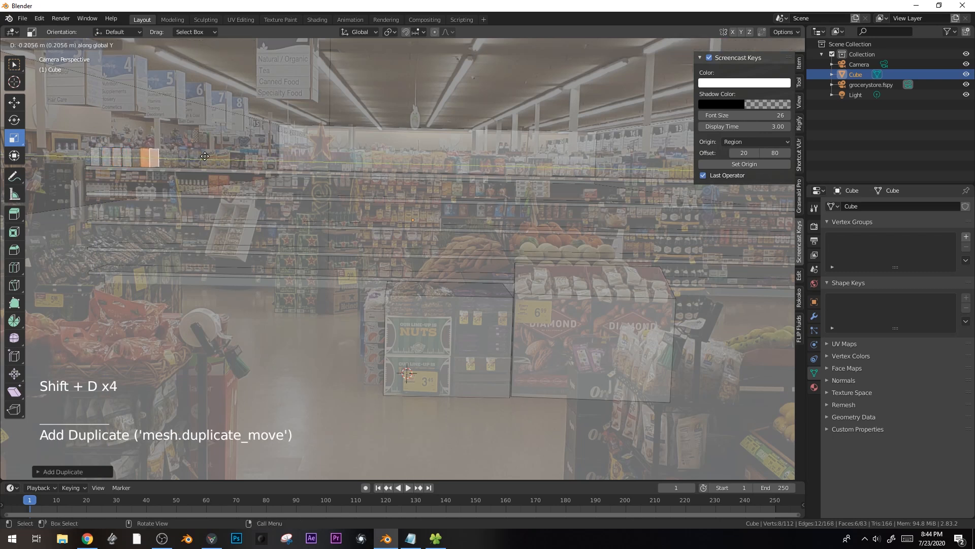
pyautogui.click(206, 156)
pyautogui.hotkey('shift', 'd')
pyautogui.click(217, 156)
pyautogui.hotkey('shift', 'd')
pyautogui.click(222, 157)
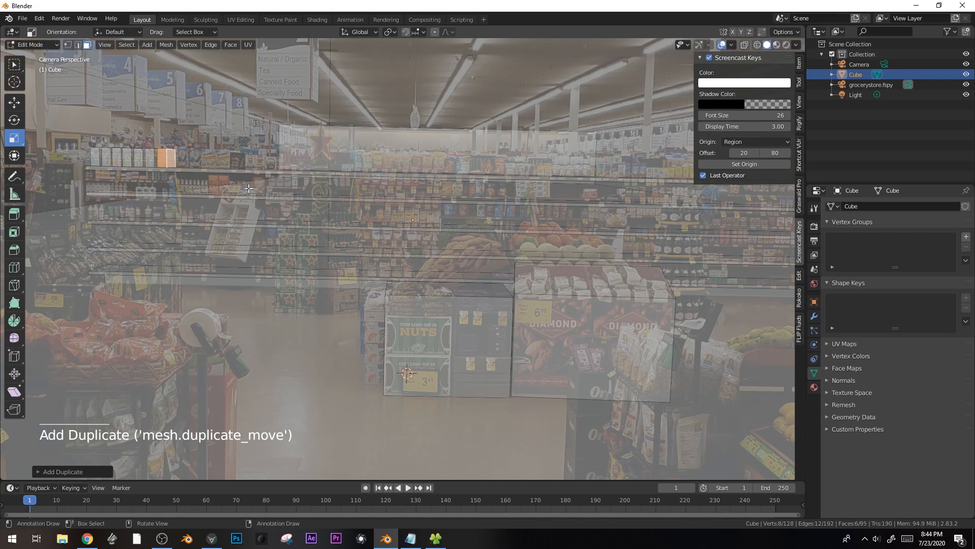
pyautogui.press('g')
pyautogui.press('x')
pyautogui.click(177, 168)
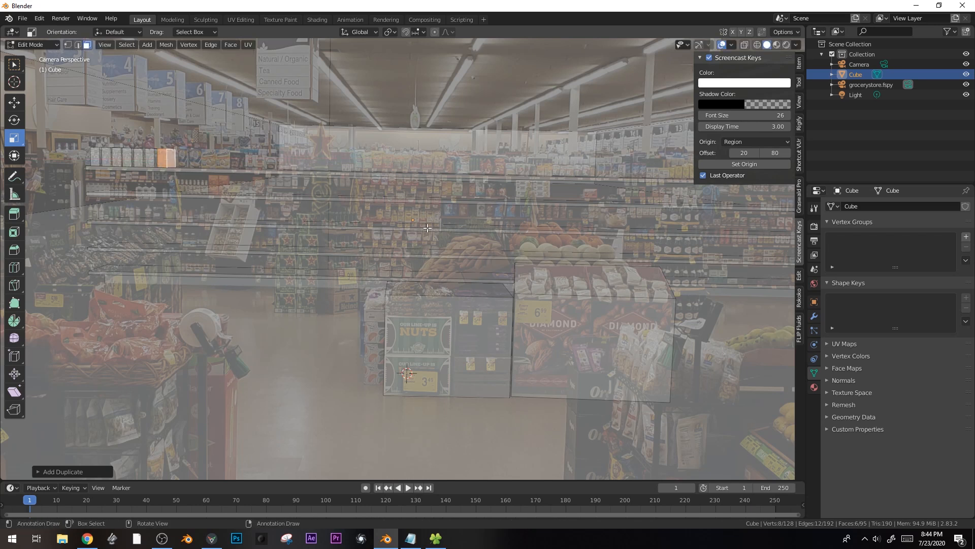
pyautogui.scroll(-4, 446, 249)
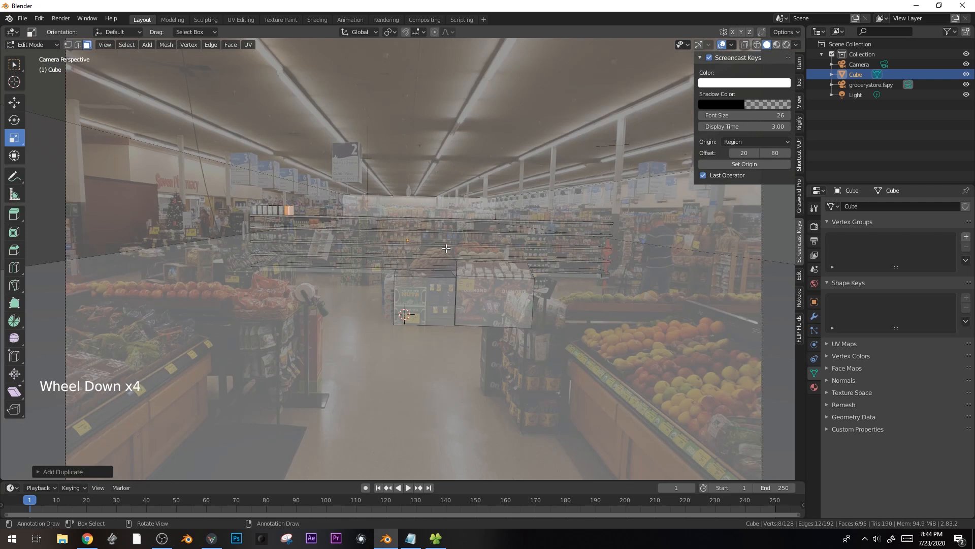
# - Rotate the camera, cube, fSpy reference and light together in top view so the shelves run along the X axis
pyautogui.press('Tab')
pyautogui.press('KP_7')
pyautogui.scroll(-2, 518, 229)
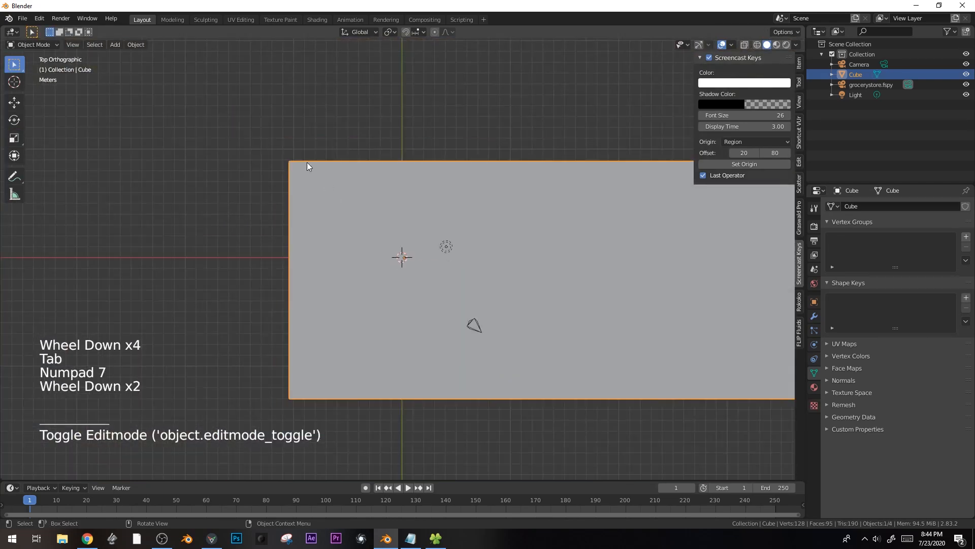
pyautogui.press('b')
pyautogui.moveTo(326, 186); pyautogui.dragTo(575, 437)
pyautogui.hotkey('shift', 'space')
pyautogui.press('r')
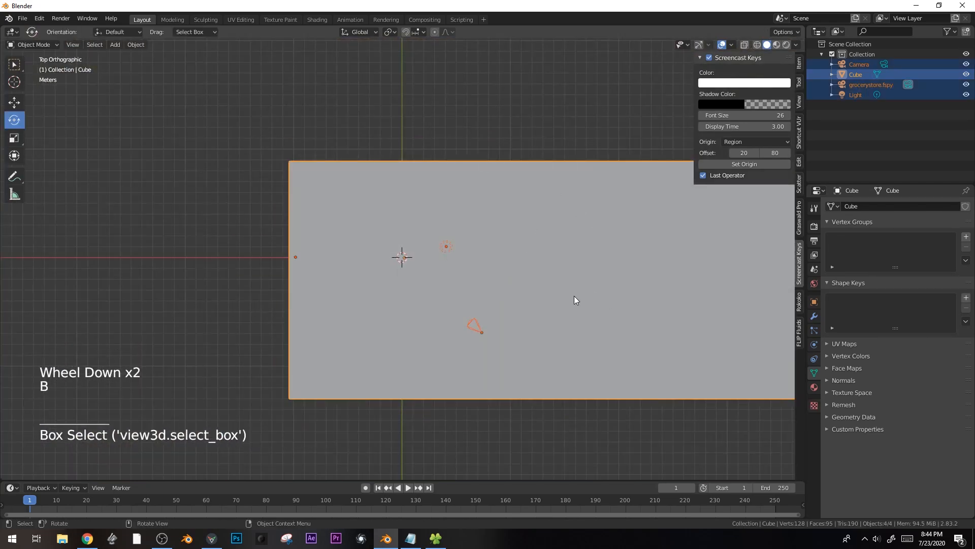
pyautogui.press('r')
pyautogui.click(517, 303)
pyautogui.moveTo(517, 303); pyautogui.dragTo(526, 215, button='middle')
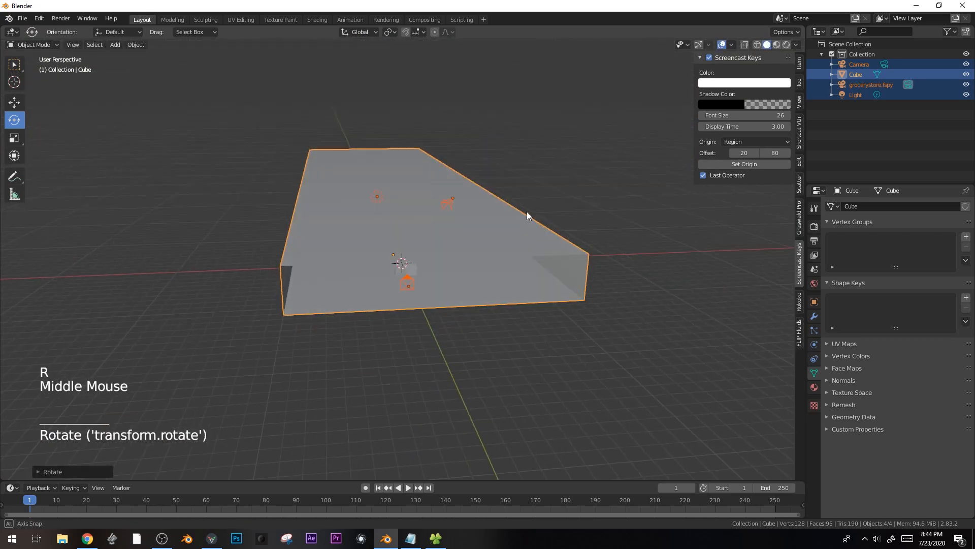
# - Return to the cube's mesh in camera view and duplicate the last product box about 0.2 m along X
pyautogui.press('KP_0')
pyautogui.scroll(4, 231, 148)
pyautogui.click(141, 162)
pyautogui.press('Tab')
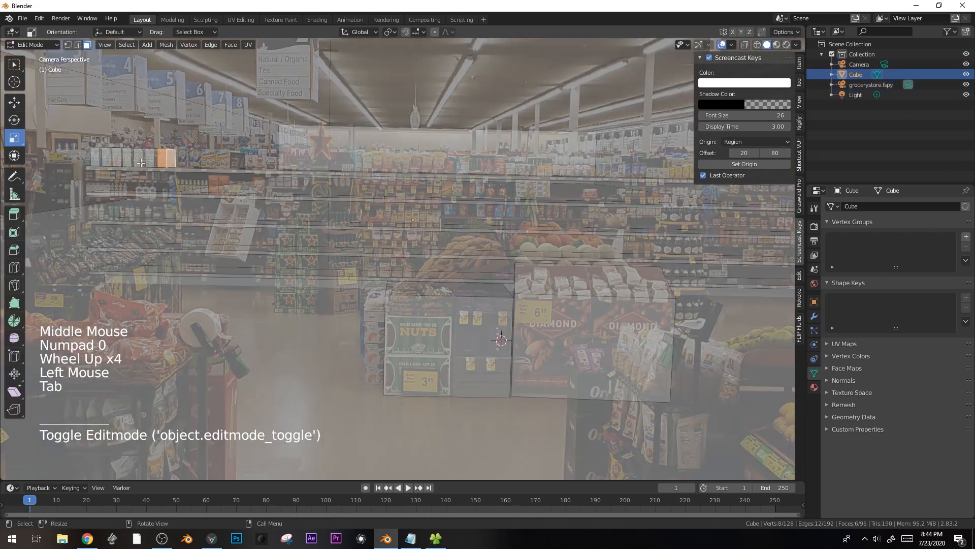
pyautogui.press('g')
pyautogui.press('Escape')
pyautogui.hotkey('shift', 'd')
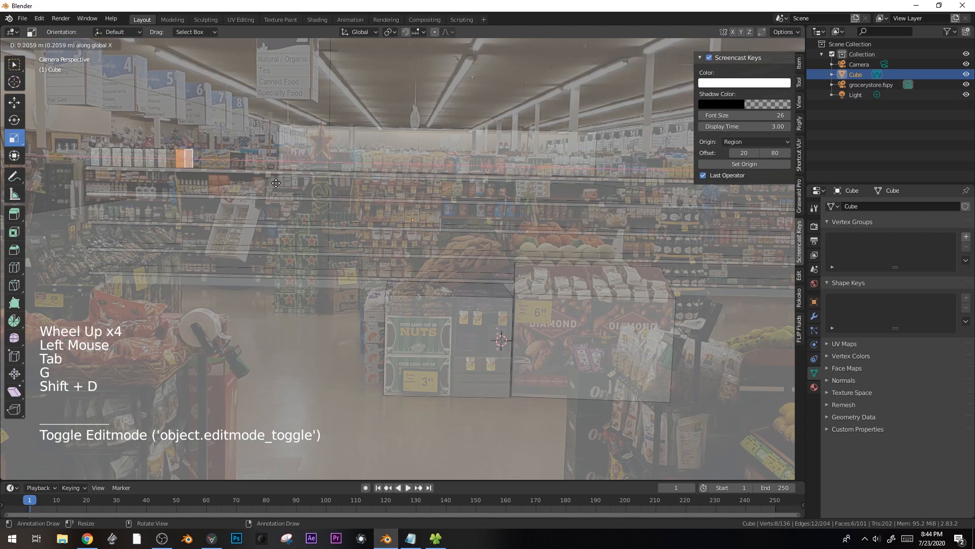
pyautogui.click(282, 182)
# - Rescale the new product box and duplicate it three times along X with gaps on the top shelf
pyautogui.press('s')
pyautogui.click(284, 183)
pyautogui.hotkey('shift', 'd')
pyautogui.click(322, 183)
pyautogui.hotkey('shift', 'd')
pyautogui.click(336, 184)
pyautogui.hotkey('shift', 'd')
pyautogui.click(343, 186)
# - Shrink the last box, seat it on the top shelf along Z, and duplicate the shorter box beside it
pyautogui.press('s')
pyautogui.click(351, 187)
pyautogui.press('g')
pyautogui.press('z')
pyautogui.click(353, 188)
pyautogui.press('s')
pyautogui.click(330, 188)
pyautogui.hotkey('shift', 'd')
pyautogui.click(336, 187)
# - Duplicate the short box about 1.4 m along X, then enlarge and reposition the copy on the top shelf
pyautogui.hotkey('shift', 'd')
pyautogui.press('x')
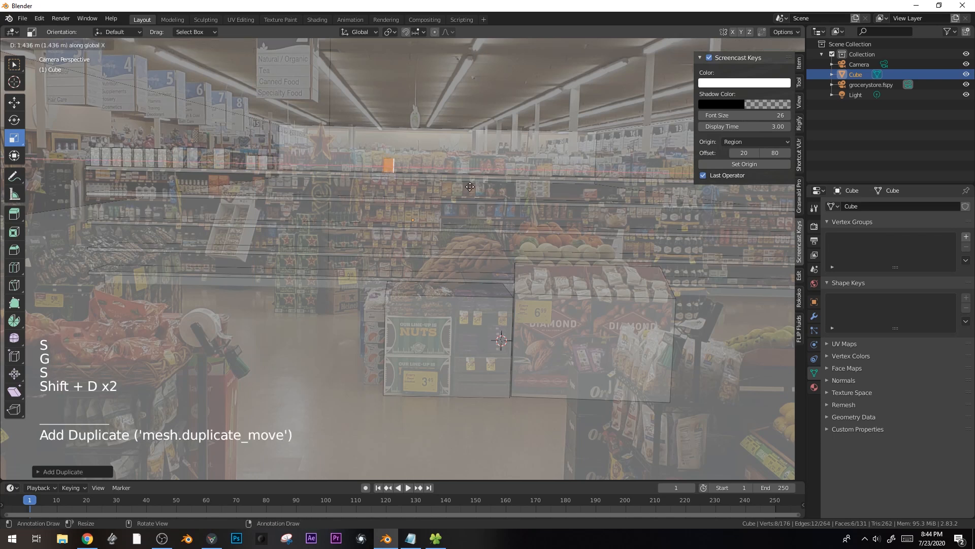
pyautogui.click(470, 187)
pyautogui.press('s')
pyautogui.click(473, 183)
pyautogui.press('g')
pyautogui.click(460, 179)
# - Duplicate the enlarged box repeatedly along X in steps of about 0.17 m to form a group of six
pyautogui.hotkey('shift', 'd')
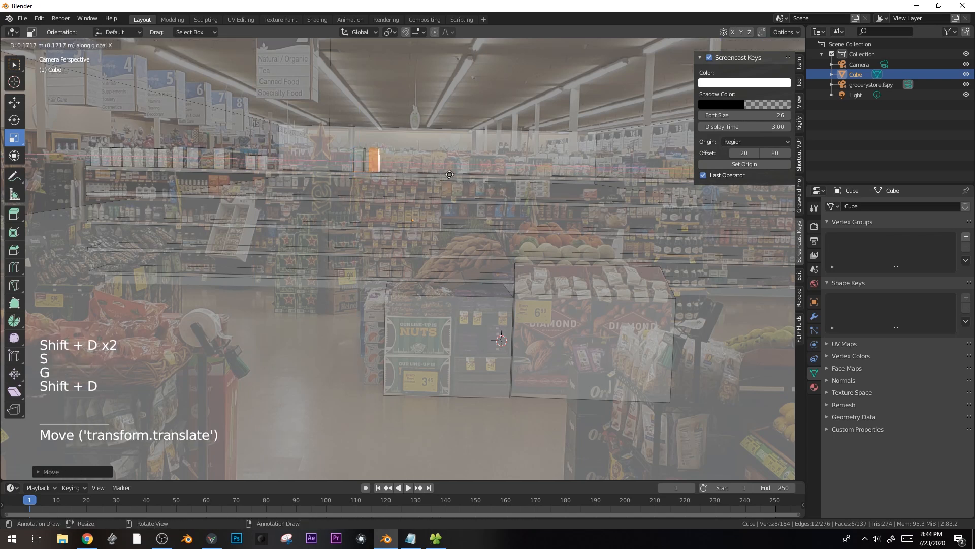
pyautogui.click(451, 174)
pyautogui.hotkey('shift', 'd')
pyautogui.click(460, 175)
pyautogui.hotkey('shift', 'd')
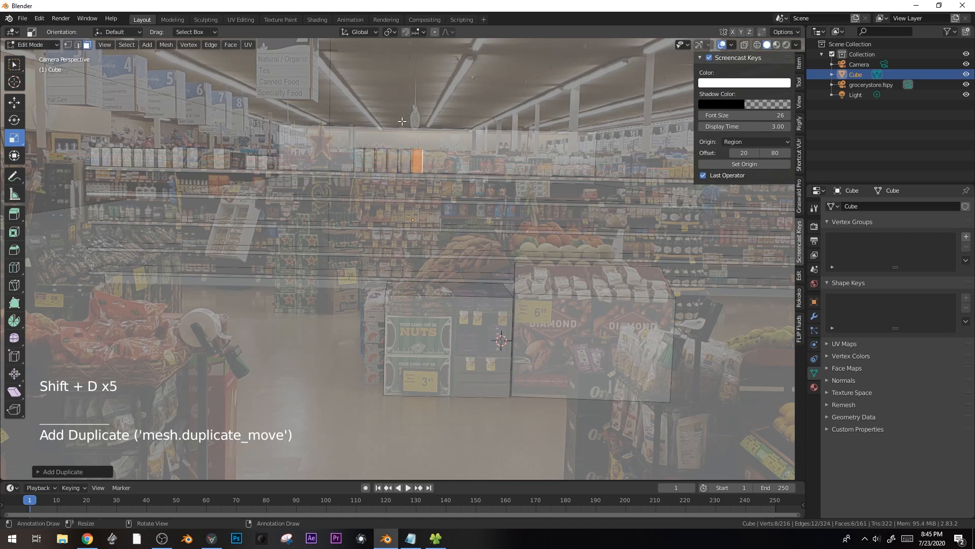
pyautogui.moveTo(341, 159); pyautogui.dragTo(342, 159)
pyautogui.hotkey('ctrl', 'l')
pyautogui.click(364, 161)
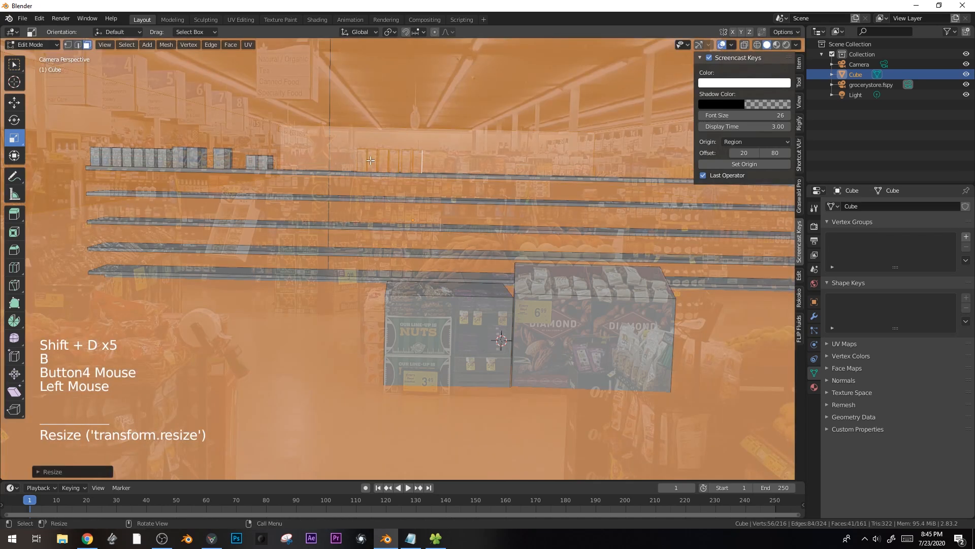
pyautogui.hotkey('ctrl', 'z')
# - Select the six middle product boxes with their linked geometry, duplicate them along X beside the originals, and rescale the copy
pyautogui.click(419, 154)
pyautogui.keyDown('shift'); pyautogui.click(403, 161); pyautogui.keyUp('shift')
pyautogui.keyDown('shift'); pyautogui.click(393, 162); pyautogui.keyUp('shift')
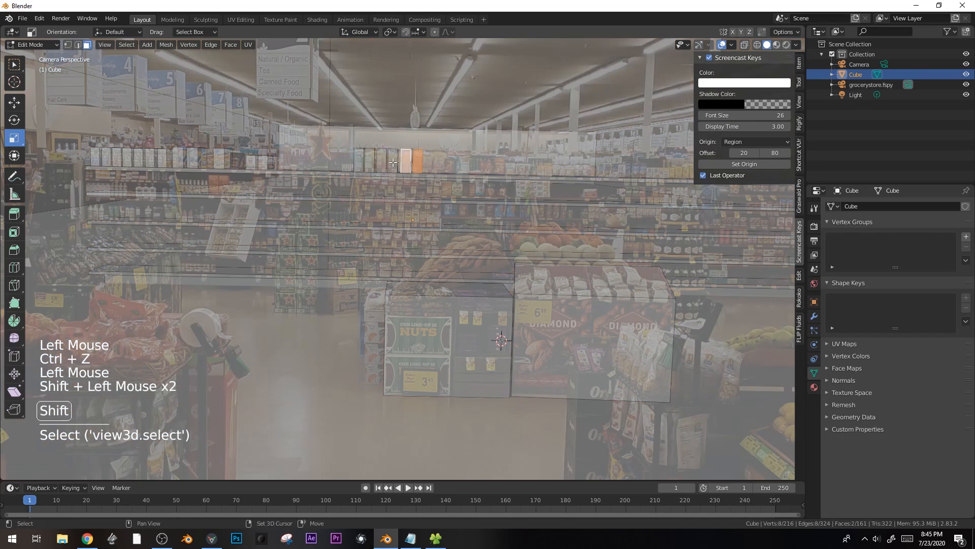
pyautogui.keyDown('shift'); pyautogui.click(361, 161); pyautogui.keyUp('shift')
pyautogui.hotkey('ctrl', 'l')
pyautogui.hotkey('shift', 'd')
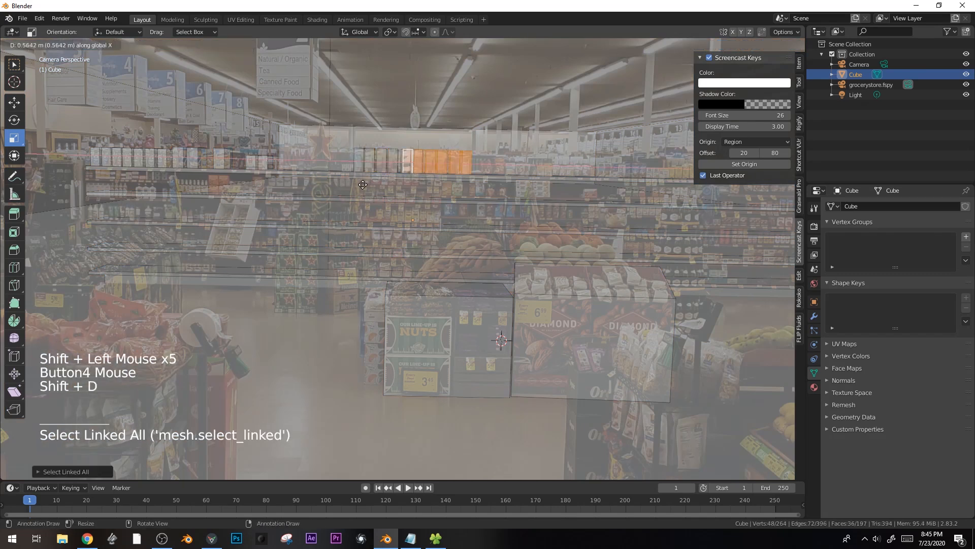
pyautogui.keyDown('shift'); pyautogui.moveTo(509, 207); pyautogui.dragTo(465, 226, button='middle'); pyautogui.keyUp('shift')
pyautogui.press('s')
pyautogui.click(466, 226)
# - Duplicate the six-box group about 2.2 m along X, scale it down, and seat it on the top shelf along Z
pyautogui.hotkey('shift', 'd')
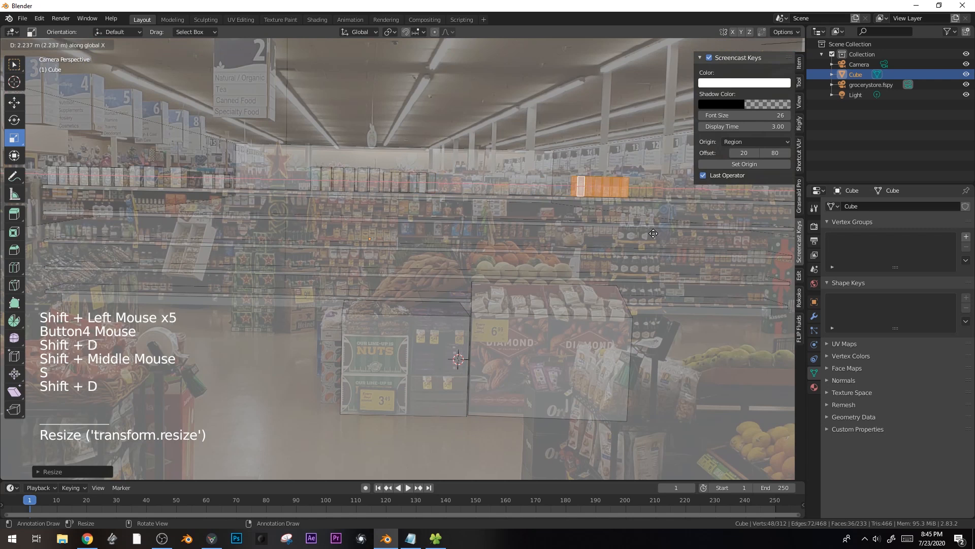
pyautogui.click(654, 228)
pyautogui.keyDown('shift'); pyautogui.moveTo(654, 228); pyautogui.dragTo(505, 247, button='middle'); pyautogui.keyUp('shift')
pyautogui.press('s')
pyautogui.click(499, 246)
pyautogui.press('g')
pyautogui.press('z')
pyautogui.click(496, 251)
# - Duplicate the box group twice more along X toward the right end of the top shelf, rescaling each copy
pyautogui.hotkey('shift', 'd')
pyautogui.click(593, 257)
pyautogui.press('s')
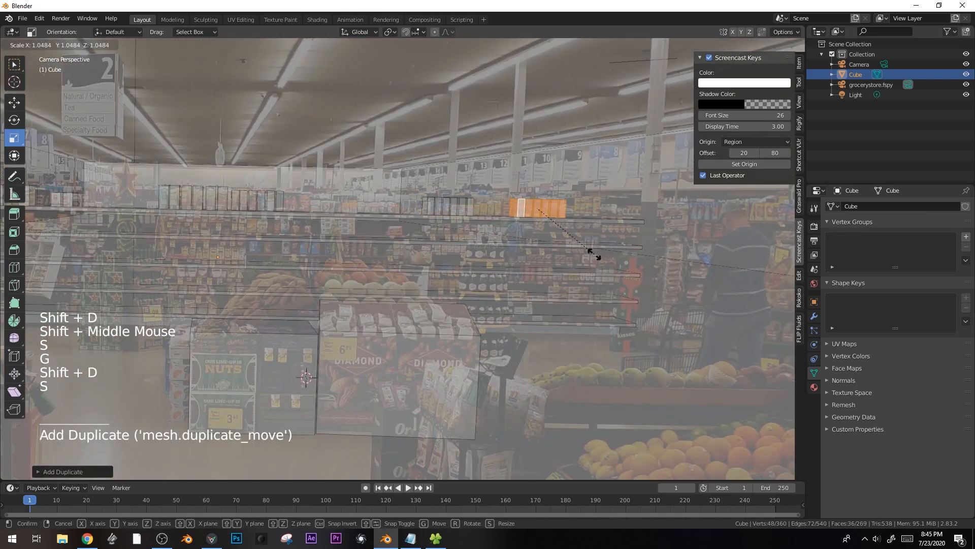
pyautogui.click(592, 257)
pyautogui.hotkey('shift', 'd')
pyautogui.click(645, 252)
pyautogui.press('s')
pyautogui.click(648, 253)
# - Duplicate the box group back along X into the gap left of the right-hand groups, then rescale and reposition it
pyautogui.hotkey('shift', 'd')
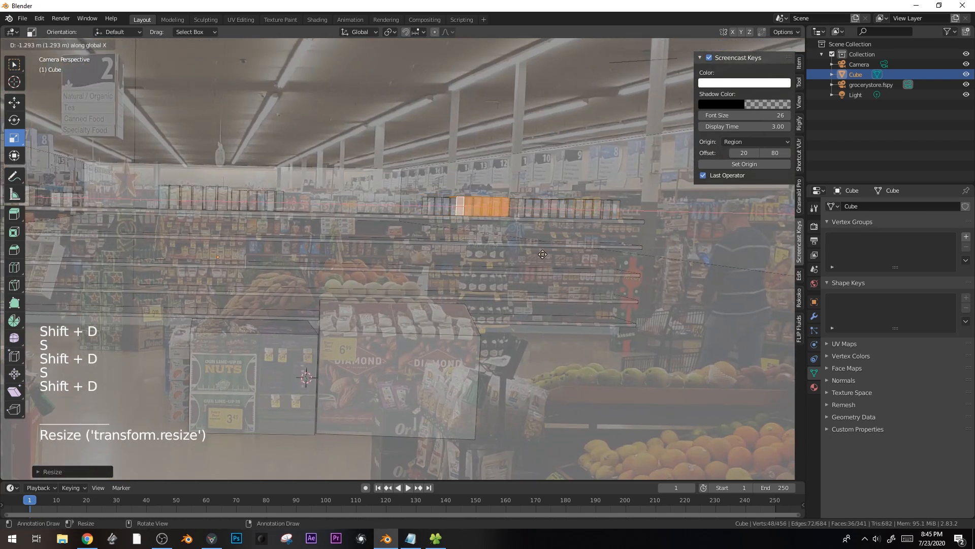
pyautogui.click(538, 249)
pyautogui.press('s')
pyautogui.click(516, 237)
pyautogui.press('g')
pyautogui.press('x')
pyautogui.click(531, 254)
pyautogui.press('s')
pyautogui.click(533, 264)
pyautogui.keyDown('shift'); pyautogui.moveTo(528, 262); pyautogui.dragTo(574, 269, button='middle'); pyautogui.keyUp('shift')
# - Duplicate the box group into the gap at the middle of the top shelf, scale it along Z and reposition it
pyautogui.hotkey('shift', 'd')
pyautogui.click(495, 271)
pyautogui.press('s')
pyautogui.press('z')
pyautogui.click(476, 265)
pyautogui.press('g')
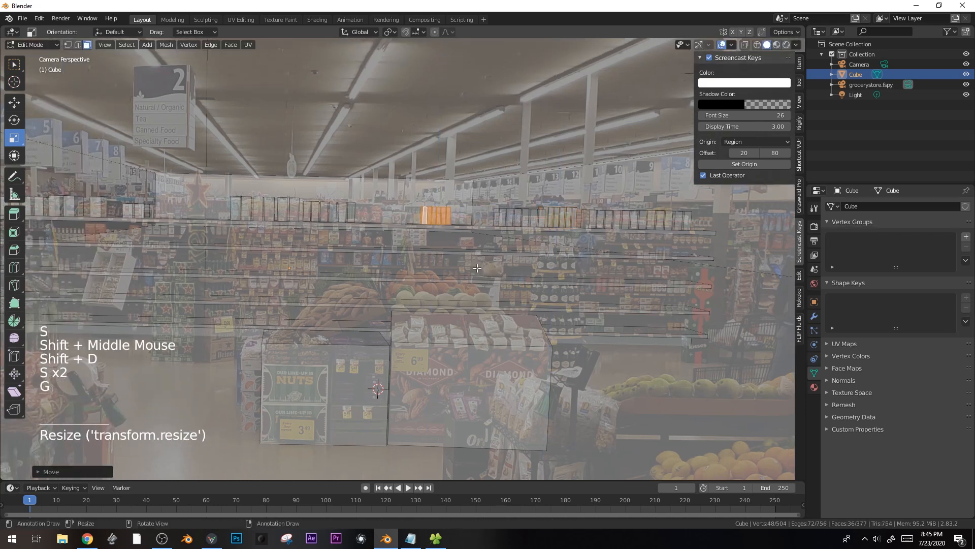
pyautogui.click(482, 277)
# - Duplicate the middle box group to its left, rescale the copy, and shift it along X between the neighbouring groups
pyautogui.hotkey('shift', 'd')
pyautogui.click(489, 289)
pyautogui.press('s')
pyautogui.click(503, 290)
pyautogui.press('g')
pyautogui.press('x')
pyautogui.click(518, 291)
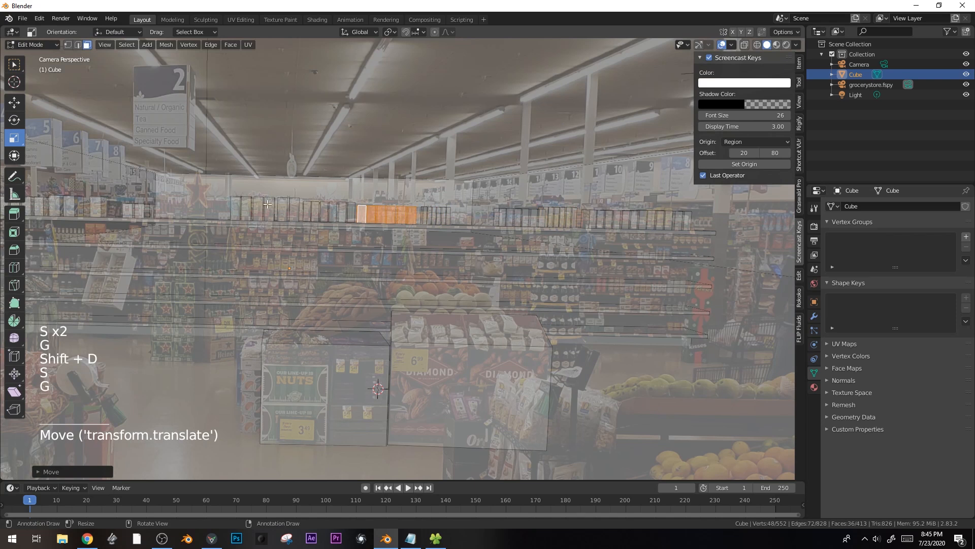
# - Duplicate the box group along X into the remaining gap on the left half of the top shelf and rescale it
pyautogui.hotkey('shift', 'd')
pyautogui.click(287, 236)
pyautogui.press('s')
pyautogui.click(296, 238)
pyautogui.keyDown('shift'); pyautogui.moveTo(296, 238); pyautogui.dragTo(366, 254, button='middle'); pyautogui.keyUp('shift')
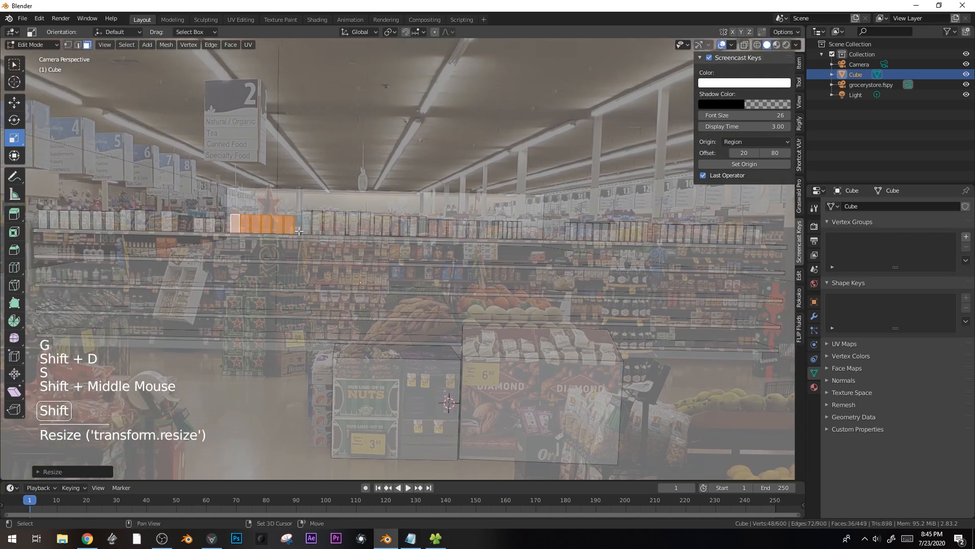
# - Select the room shell's linked faces, hide them, and clear the selection
pyautogui.scroll(-1, 365, 254)
pyautogui.press('b')
pyautogui.click(409, 146)
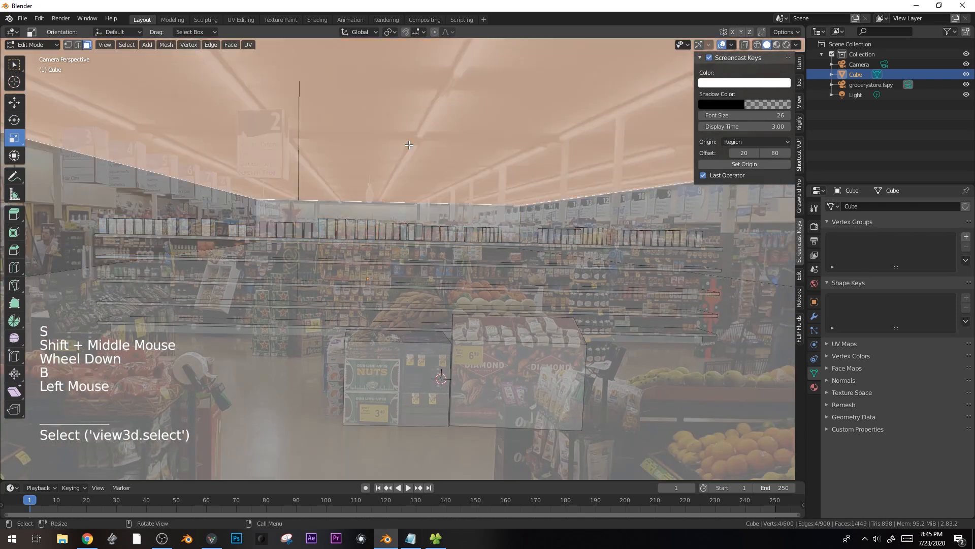
pyautogui.hotkey('ctrl', 'l')
pyautogui.press('h')
pyautogui.hotkey('alt', 'a')
pyautogui.press('b')
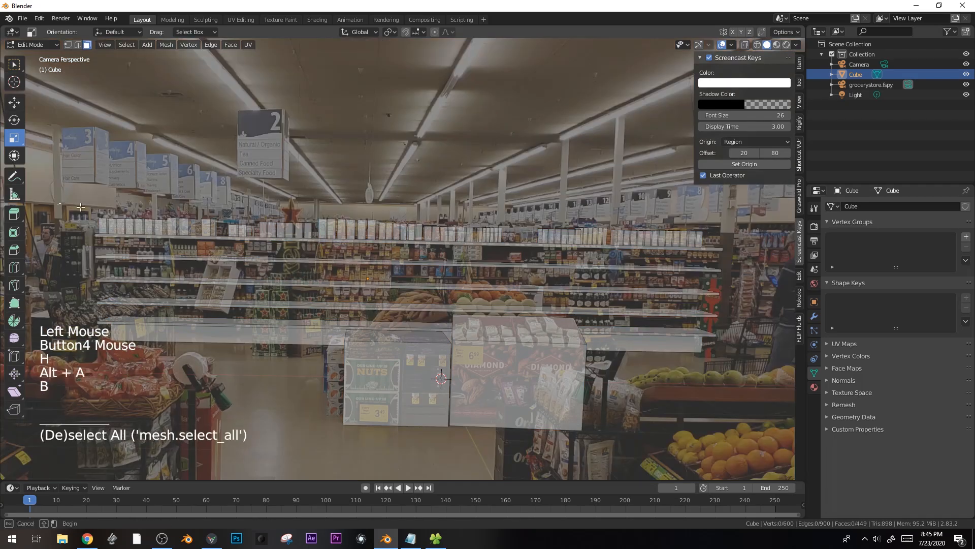
pyautogui.moveTo(722, 236); pyautogui.dragTo(721, 237)
pyautogui.hotkey('ctrl', 'l')
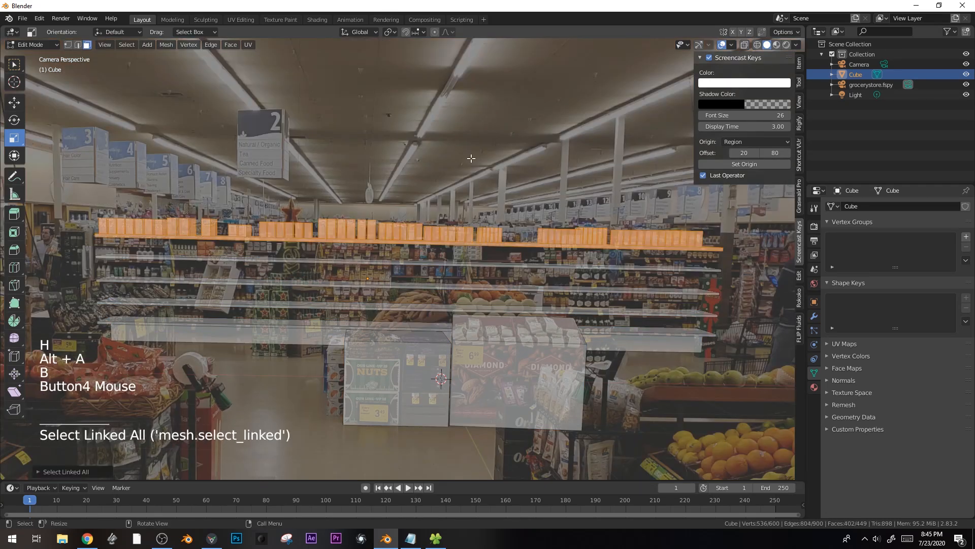
pyautogui.hotkey('alt', 'a')
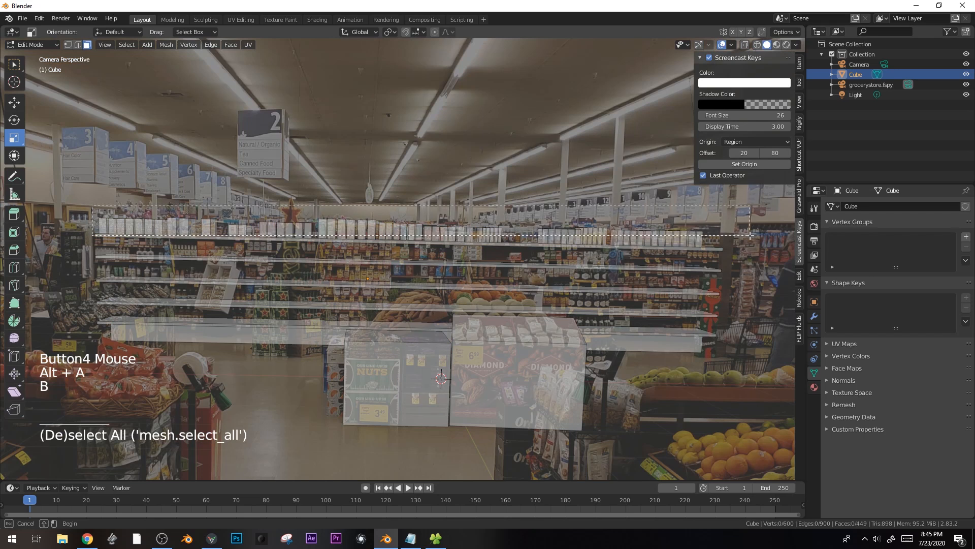
pyautogui.moveTo(751, 235); pyautogui.dragTo(750, 236)
pyautogui.click(528, 234)
pyautogui.press('g')
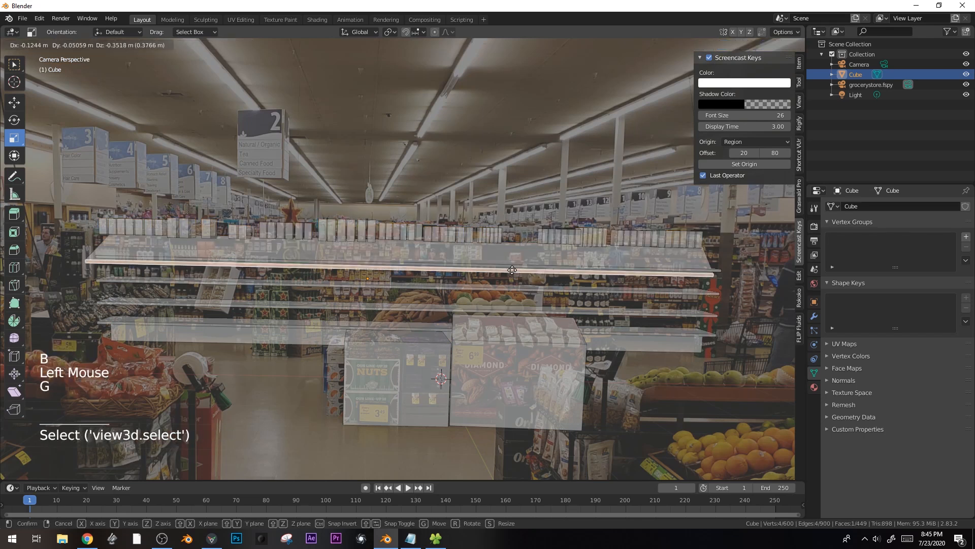
pyautogui.hotkey('ctrl', 'l')
pyautogui.press('b')
pyautogui.moveTo(111, 219); pyautogui.dragTo(664, 226)
# - Select all top-shelf product boxes without the shelf and duplicate them down along Z onto the second shelf
pyautogui.hotkey('alt', 'a')
pyautogui.press('b')
pyautogui.hotkey('ctrl', 'l')
pyautogui.press('b')
pyautogui.hotkey('ctrl', 'l')
pyautogui.press('b')
pyautogui.moveTo(728, 233); pyautogui.dragTo(728, 233)
pyautogui.hotkey('ctrl', 'l')
pyautogui.hotkey('shift', 'd')
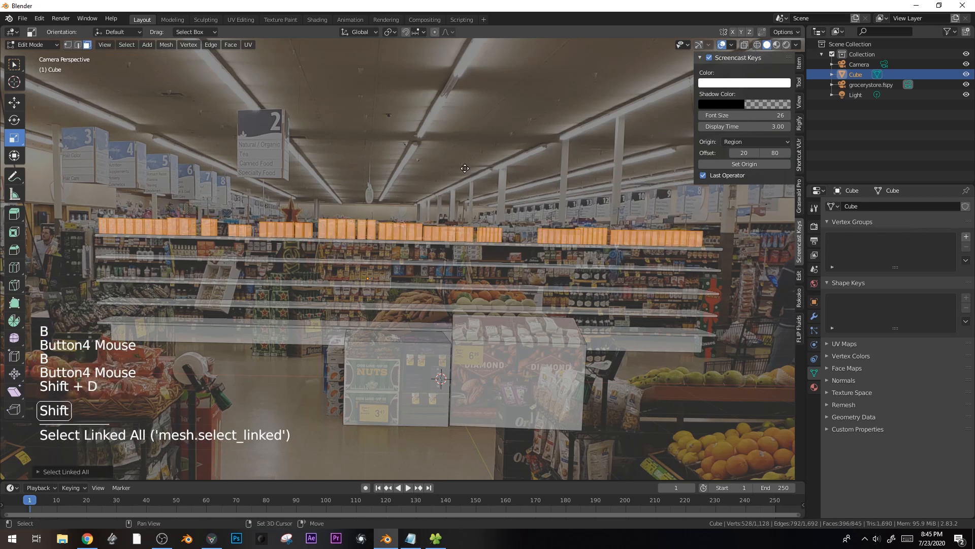
pyautogui.press('z')
pyautogui.click(468, 190)
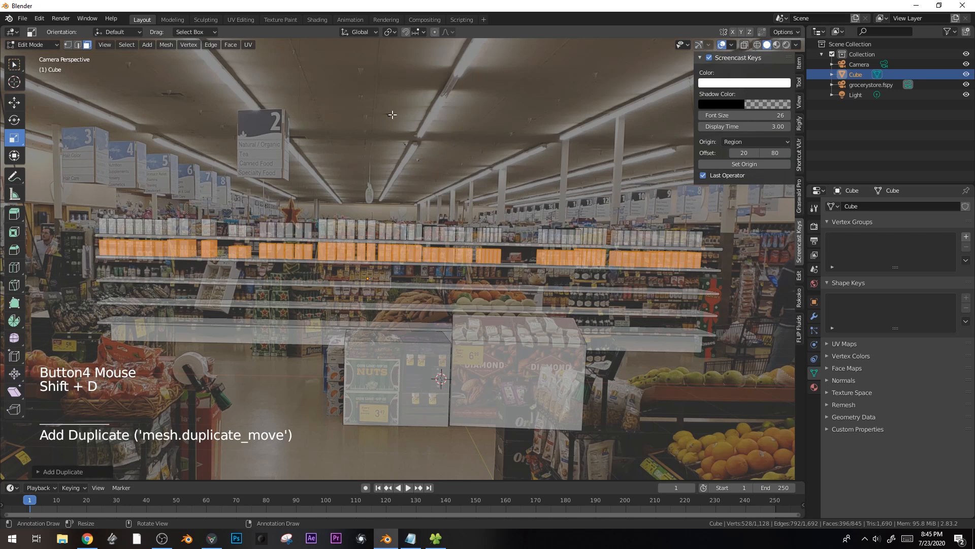
# - Duplicate the second shelf's product row, then scale and shift the copy along X to fill the gaps between boxes
pyautogui.hotkey('shift', 'd')
pyautogui.press('s')
pyautogui.press('s')
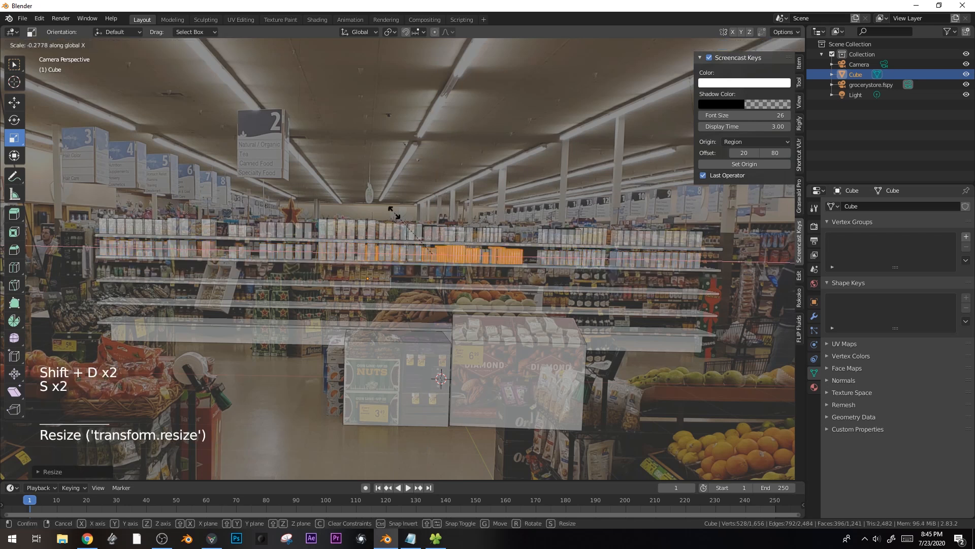
pyautogui.press('g')
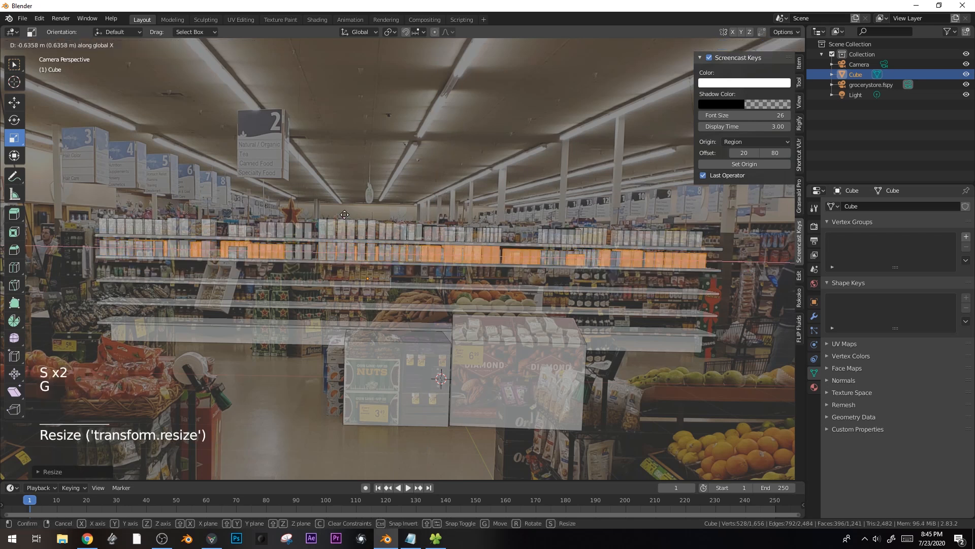
pyautogui.click(343, 214)
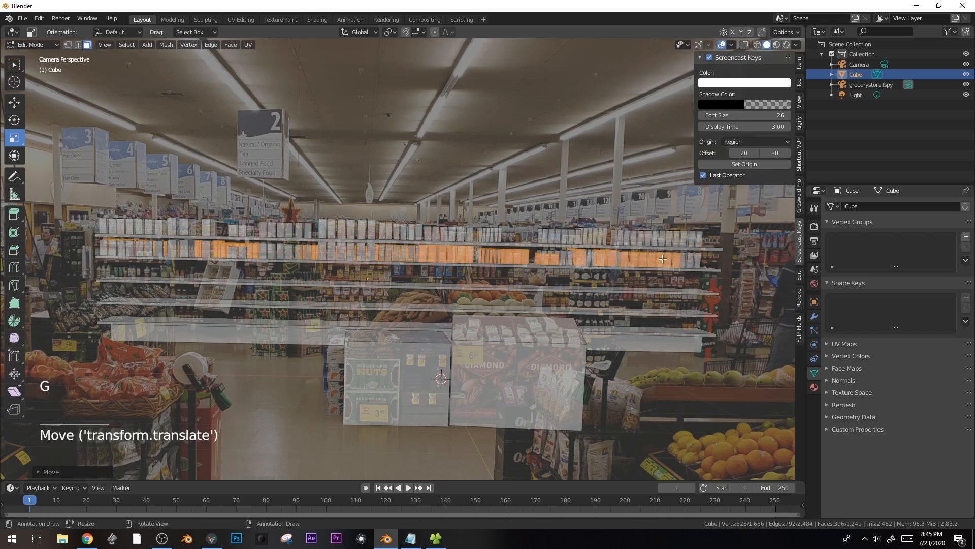
pyautogui.click(694, 253)
pyautogui.press('s')
pyautogui.click(708, 252)
# - Select all product boxes on the second shelf and duplicate them down onto the third shelf
pyautogui.press('b')
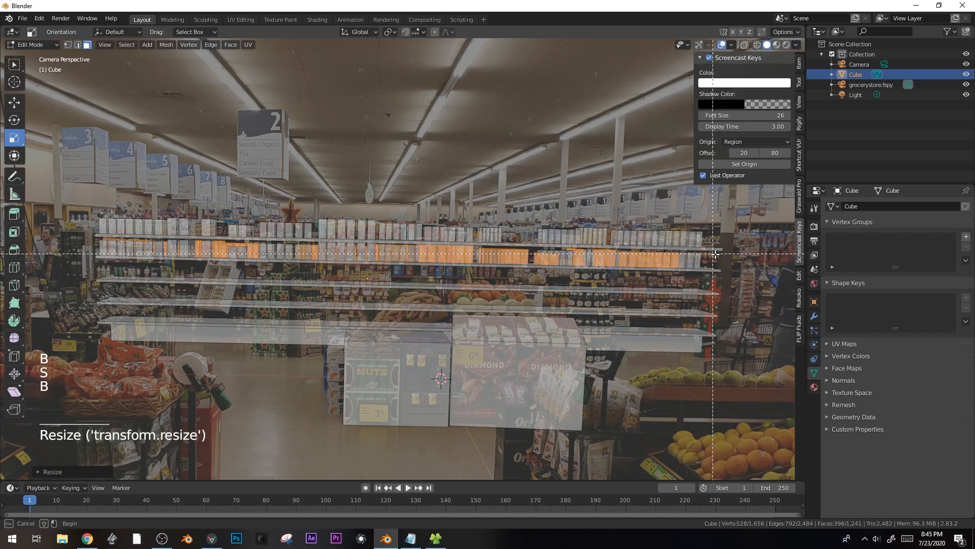
pyautogui.click(72, 251)
pyautogui.hotkey('alt', 'a')
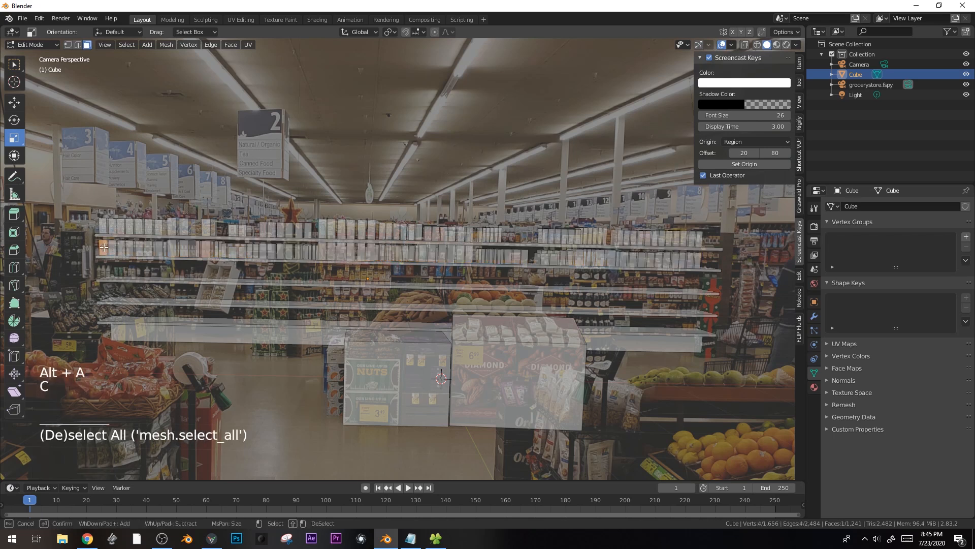
pyautogui.moveTo(494, 256); pyautogui.dragTo(644, 255)
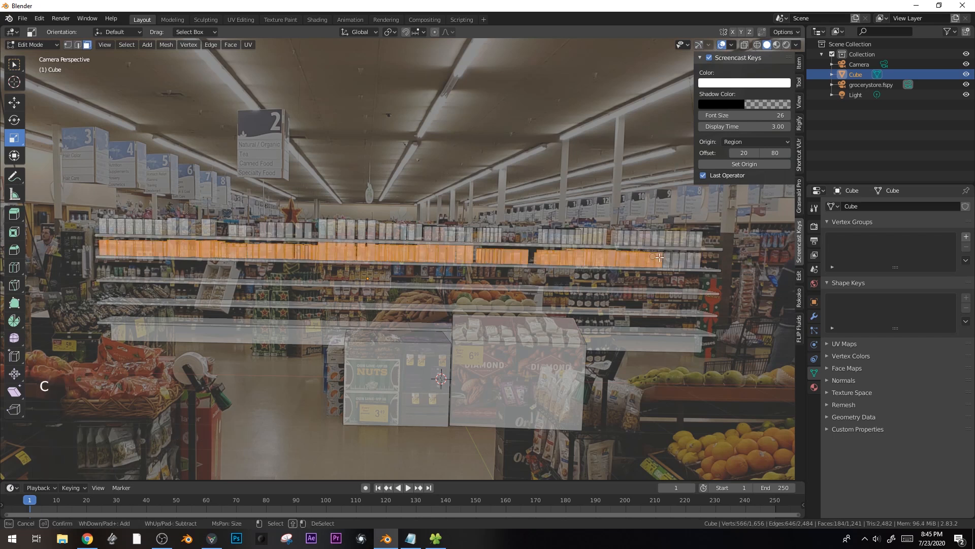
pyautogui.hotkey('shift', 'd')
pyautogui.click(719, 279)
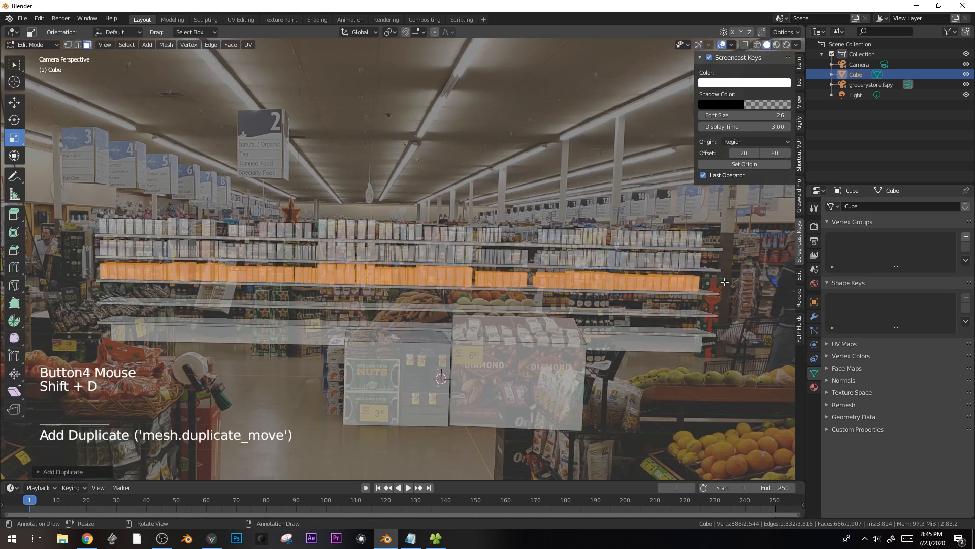
# - Duplicate the third shelf's product boxes down along Z onto the fourth and fifth shelves
pyautogui.hotkey('shift', 'd')
pyautogui.press('z')
pyautogui.click(727, 302)
pyautogui.hotkey('shift', 'd')
pyautogui.press('z')
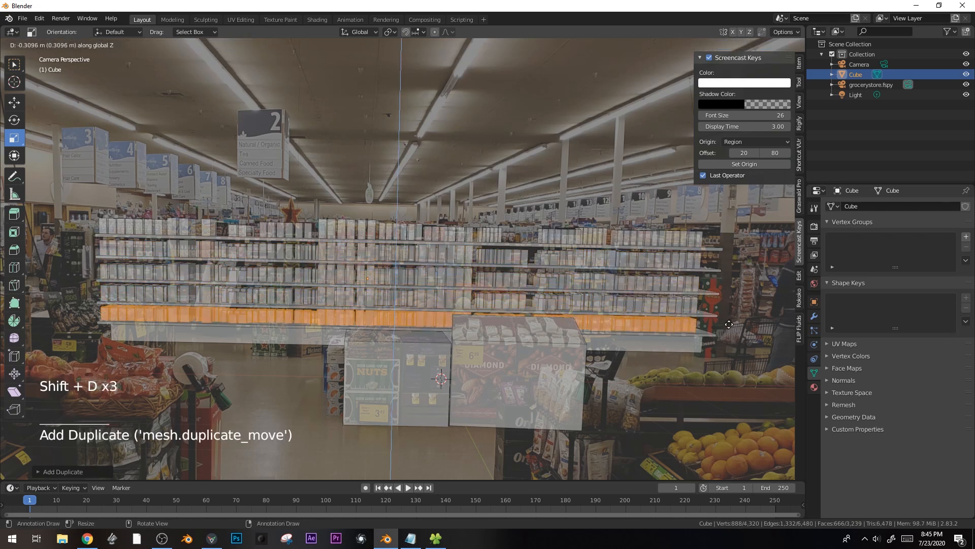
# - Scale the bottom shelf's product row narrower along X and reposition it on the shelf
pyautogui.press('Tab')
pyautogui.scroll(-2, 729, 323)
pyautogui.press('Tab')
pyautogui.scroll(3, 728, 323)
pyautogui.scroll(-1, 728, 323)
pyautogui.press('s')
pyautogui.press('x')
pyautogui.click(691, 262)
pyautogui.press('g')
pyautogui.click(558, 266)
pyautogui.press('s')
pyautogui.click(457, 269)
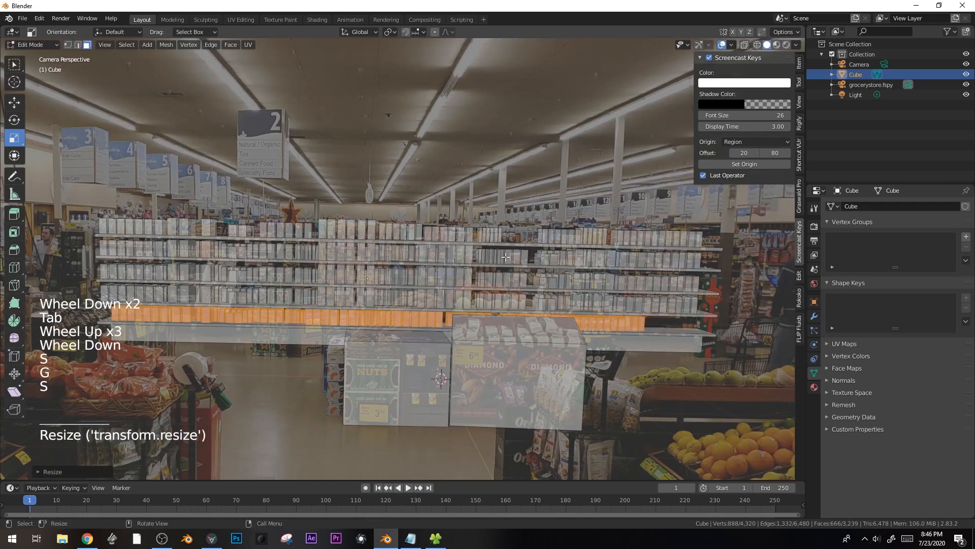
# - Select a group of linked boxes in the middle of the third shelf, duplicate and scale them, and move the copy about 2.15 m along X
pyautogui.hotkey('alt', 'a')
pyautogui.press('c')
pyautogui.click(426, 277)
pyautogui.hotkey('ctrl', 'l')
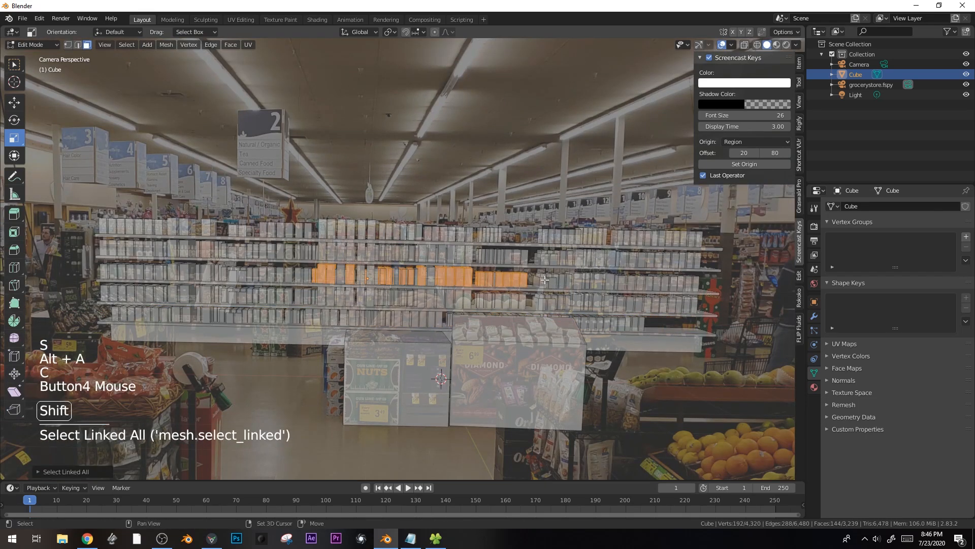
pyautogui.hotkey('shift', 'd')
pyautogui.press('s')
pyautogui.click(576, 282)
pyautogui.press('g')
pyautogui.press('x')
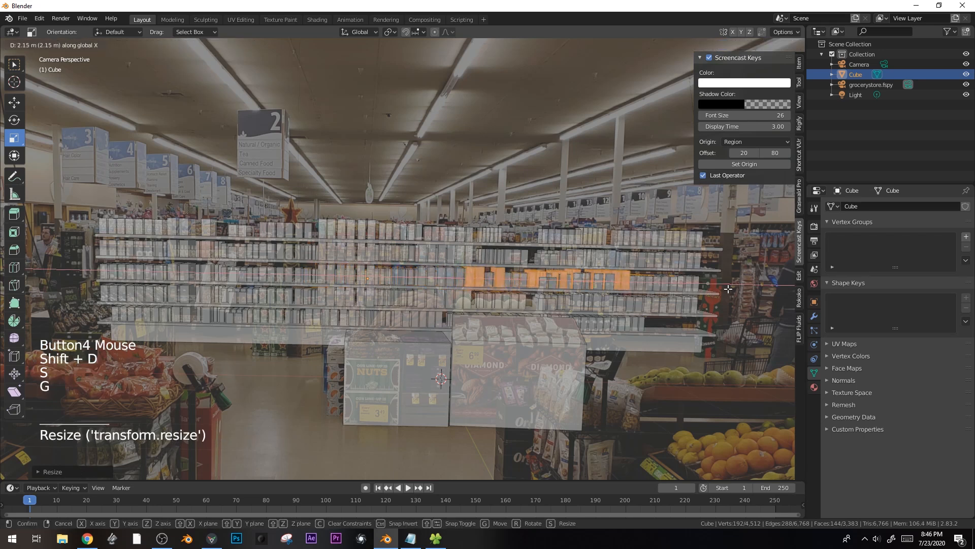
pyautogui.click(728, 289)
# - Resize the duplicated box group overall and along Z, and shift it along Y toward the shelf front
pyautogui.press('s')
pyautogui.click(721, 289)
pyautogui.press('s')
pyautogui.press('z')
pyautogui.click(693, 289)
pyautogui.press('g')
pyautogui.press('y')
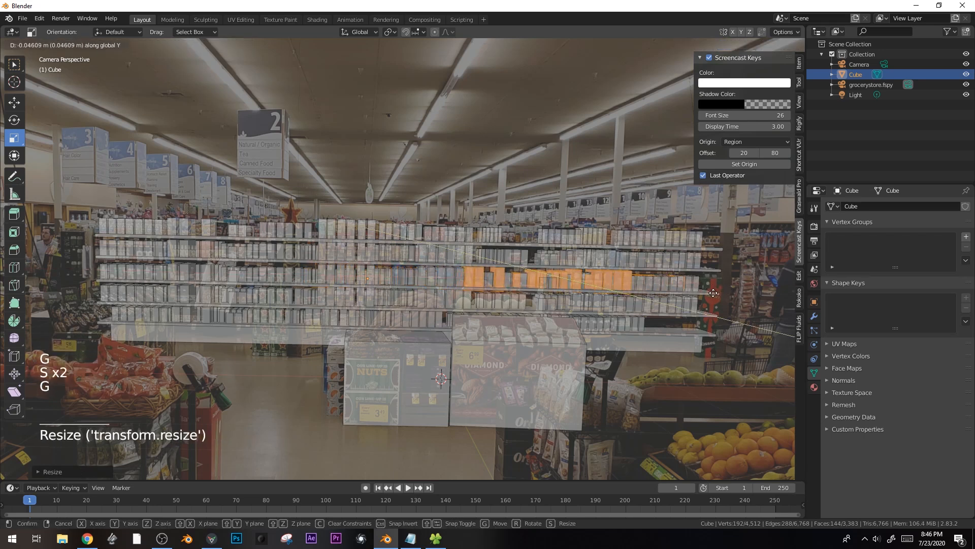
pyautogui.click(713, 292)
# - Duplicate that box group along X onto the left part of the third shelf and clear the selection
pyautogui.hotkey('shift', 'd')
pyautogui.press('x')
pyautogui.scroll(-2, 347, 289)
pyautogui.keyDown('shift'); pyautogui.moveTo(347, 289); pyautogui.dragTo(356, 267, button='middle'); pyautogui.keyUp('shift')
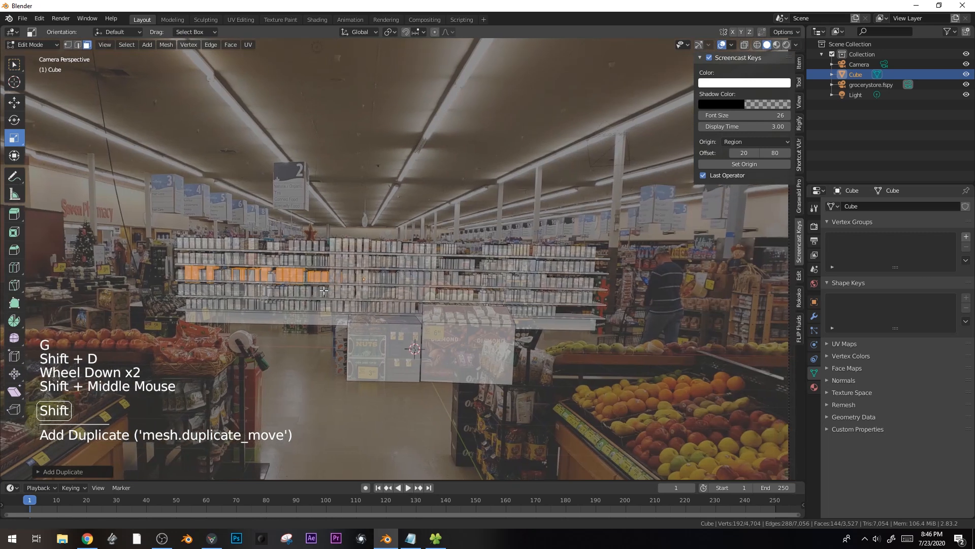
pyautogui.scroll(-1, 357, 264)
pyautogui.click(347, 355)
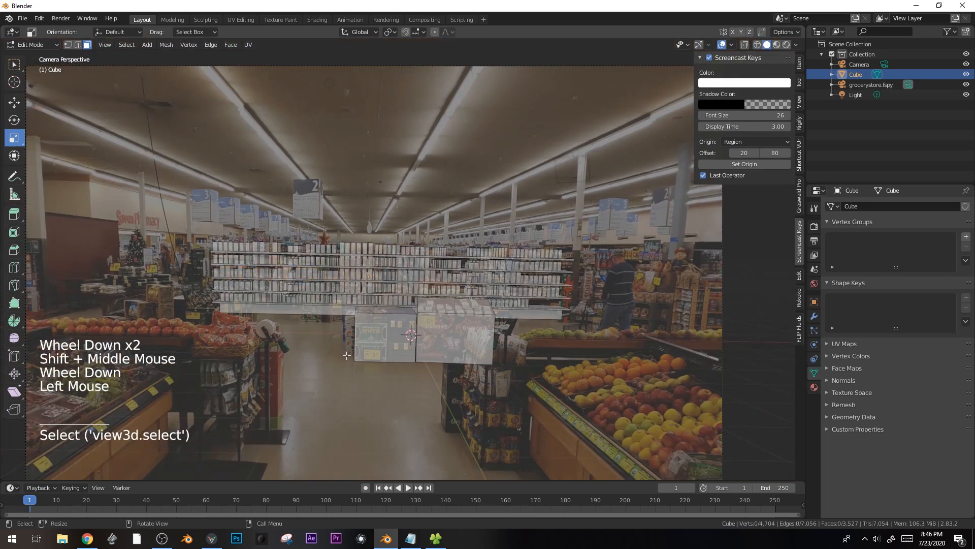
# - Reveal the hidden room shell, select the linked nuts display box, and place a duplicate over the hanging snack rack in the left foreground
pyautogui.hotkey('alt', 'h')
pyautogui.keyDown('shift'); pyautogui.moveTo(347, 356); pyautogui.dragTo(399, 346, button='middle'); pyautogui.keyUp('shift')
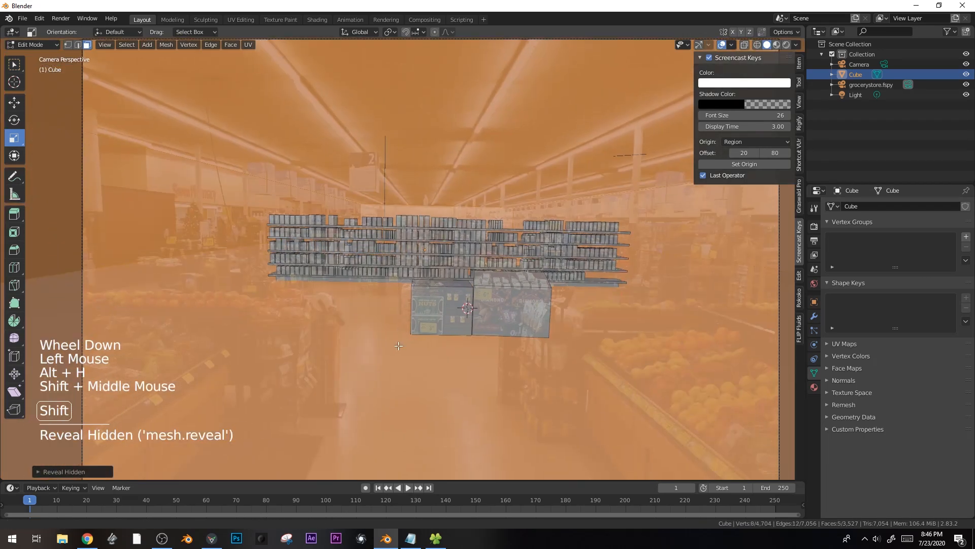
pyautogui.click(444, 306)
pyautogui.keyDown('shift'); pyautogui.moveTo(443, 306); pyautogui.dragTo(468, 291, button='middle'); pyautogui.keyUp('shift')
pyautogui.scroll(3, 544, 324)
pyautogui.keyDown('shift'); pyautogui.moveTo(544, 324); pyautogui.dragTo(625, 199, button='middle'); pyautogui.keyUp('shift')
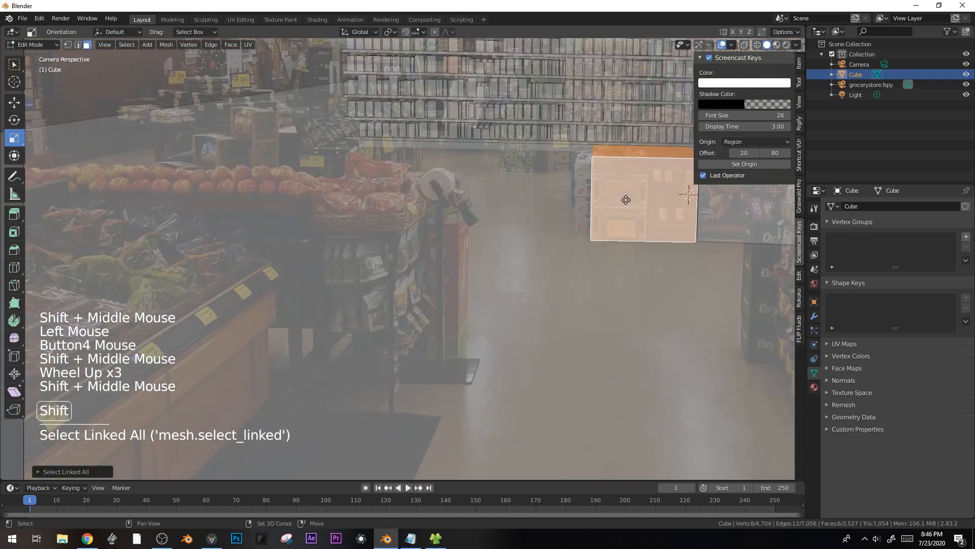
pyautogui.hotkey('shift', 'd')
pyautogui.press('g')
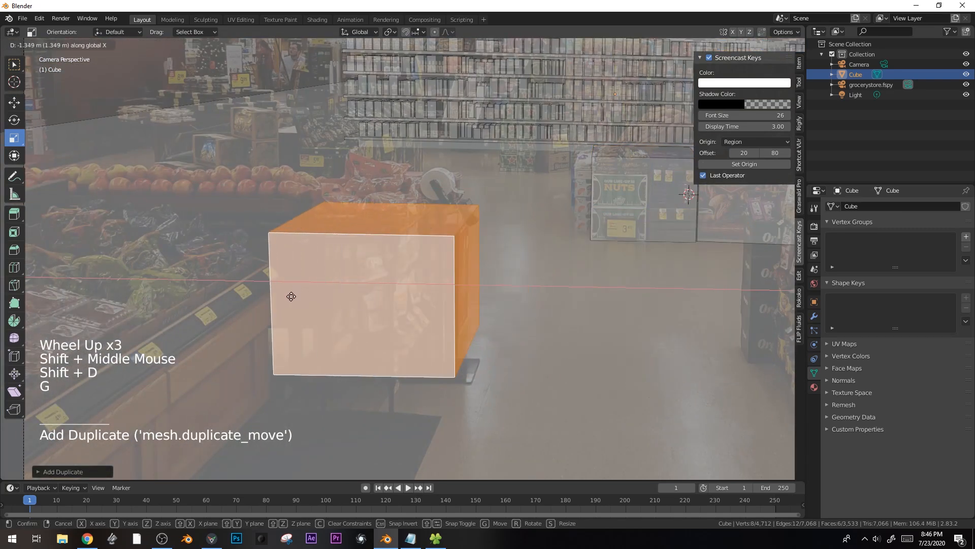
pyautogui.click(287, 305)
# - Move the copied box's front and back faces along Y and its top face along Z to match the snack rack
pyautogui.press('g')
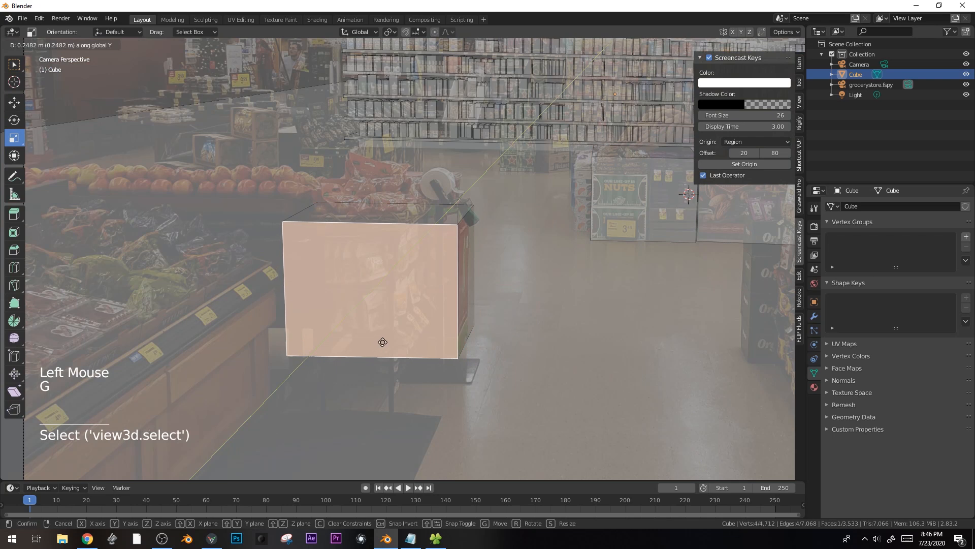
pyautogui.hotkey('alt', 'z')
pyautogui.click(478, 268)
pyautogui.hotkey('alt', 'z')
pyautogui.press('g')
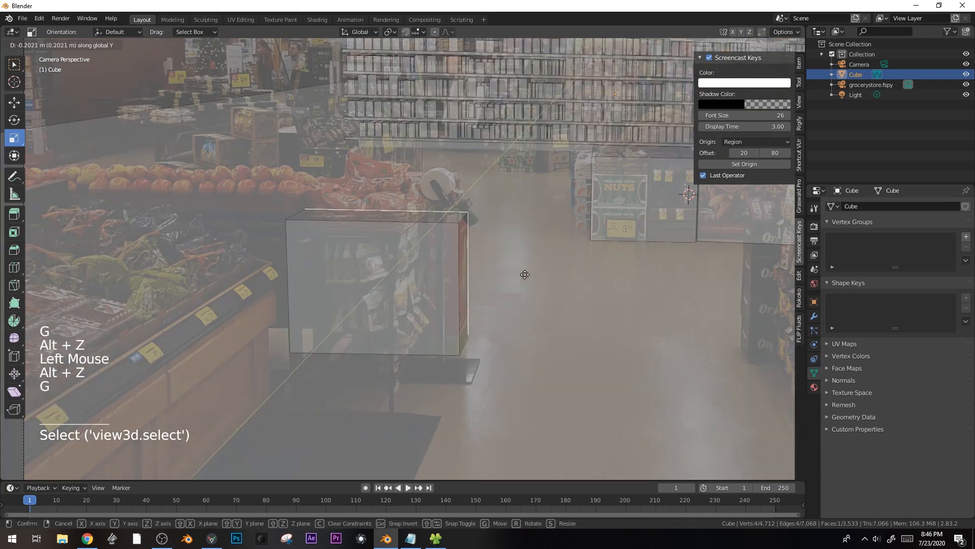
pyautogui.click(526, 275)
pyautogui.click(375, 211)
pyautogui.click(375, 215)
pyautogui.press('g')
pyautogui.press('z')
pyautogui.click(486, 296)
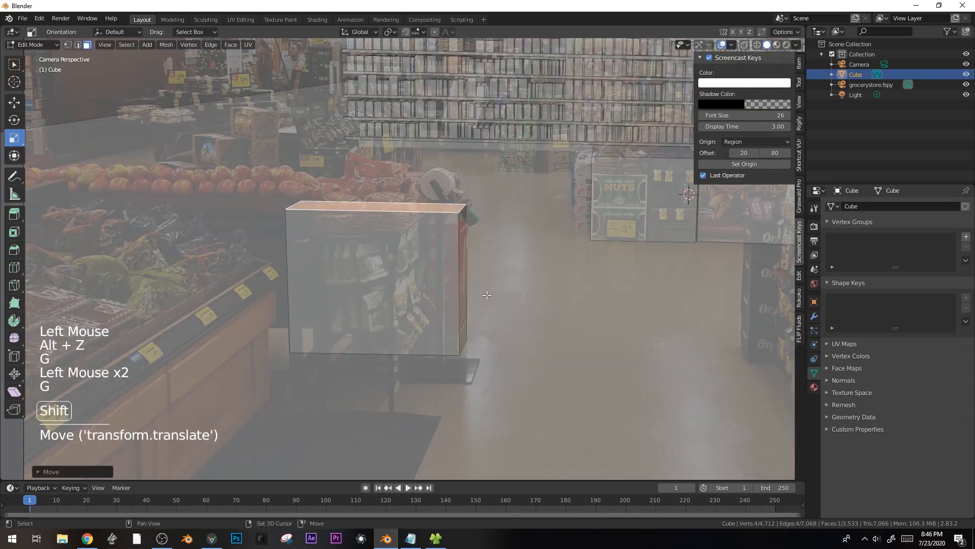
# - Duplicate the snack rack box and move the copy along X and Y onto the left produce stand
pyautogui.keyDown('shift'); pyautogui.moveTo(486, 295); pyautogui.dragTo(579, 230, button='middle'); pyautogui.keyUp('shift')
pyautogui.hotkey('ctrl', 'l')
pyautogui.hotkey('shift', 'd')
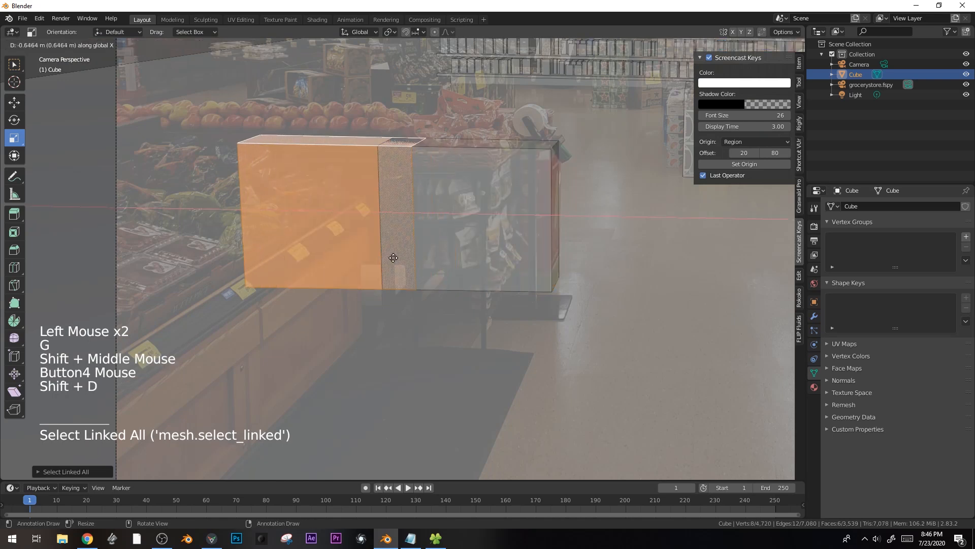
pyautogui.click(350, 258)
pyautogui.press('g')
pyautogui.press('y')
pyautogui.click(318, 320)
pyautogui.press('g')
pyautogui.press('x')
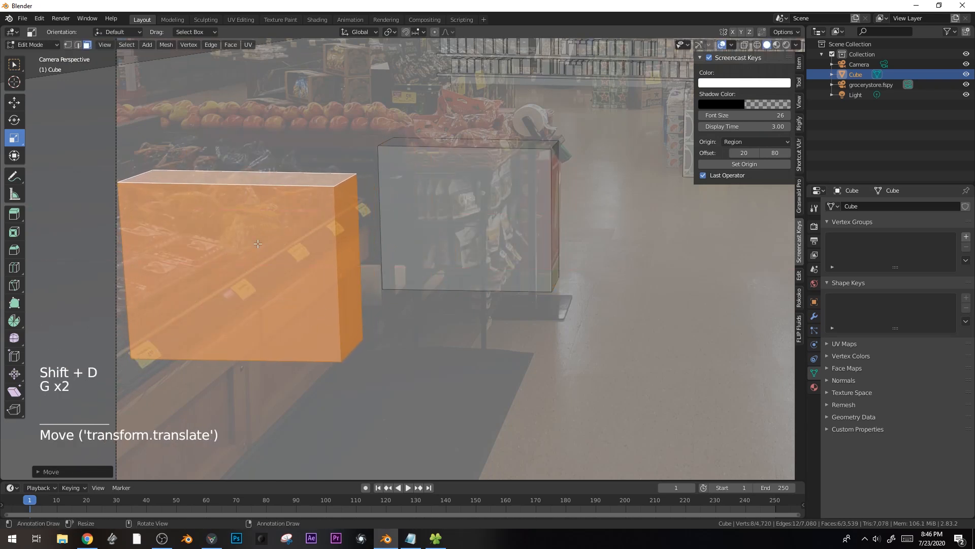
# - Extend the produce stand's front face forward along Y and lower its top face along Z to the wooden edge
pyautogui.click(268, 248)
pyautogui.press('g')
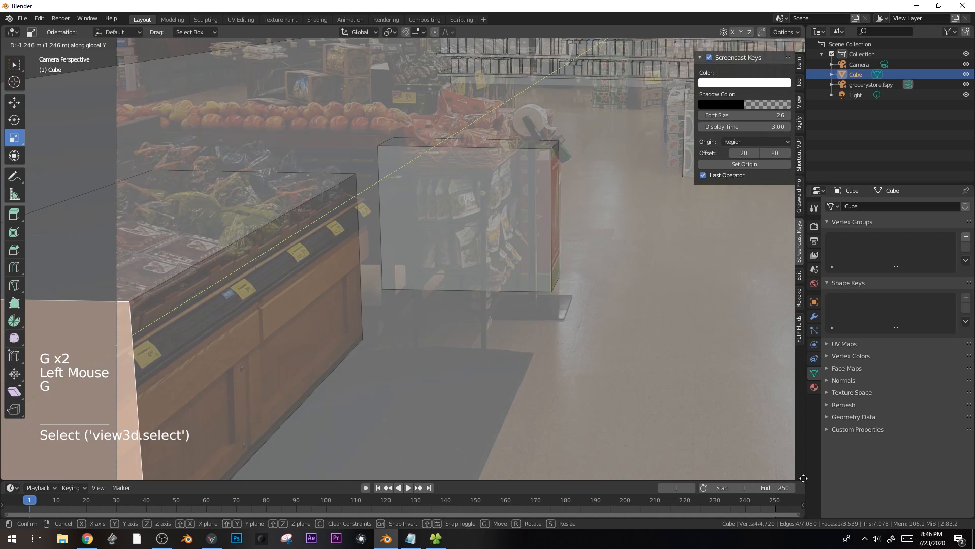
pyautogui.click(803, 477)
pyautogui.click(282, 203)
pyautogui.press('g')
pyautogui.press('z')
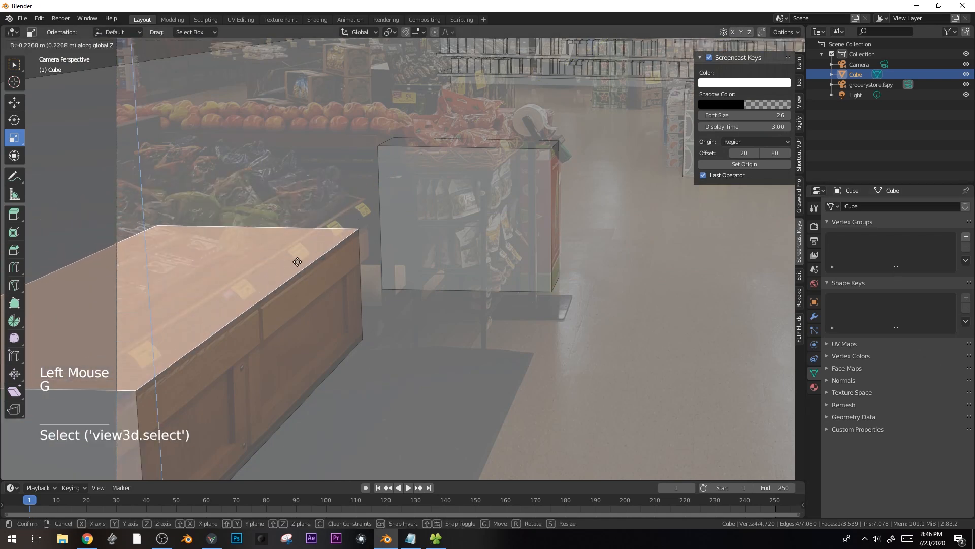
pyautogui.click(296, 270)
# - Add a horizontal loop cut near the stand's top, extrude the upper side band outward, and raise it to match the trim
pyautogui.hotkey('ctrl', 'r')
pyautogui.click(363, 249)
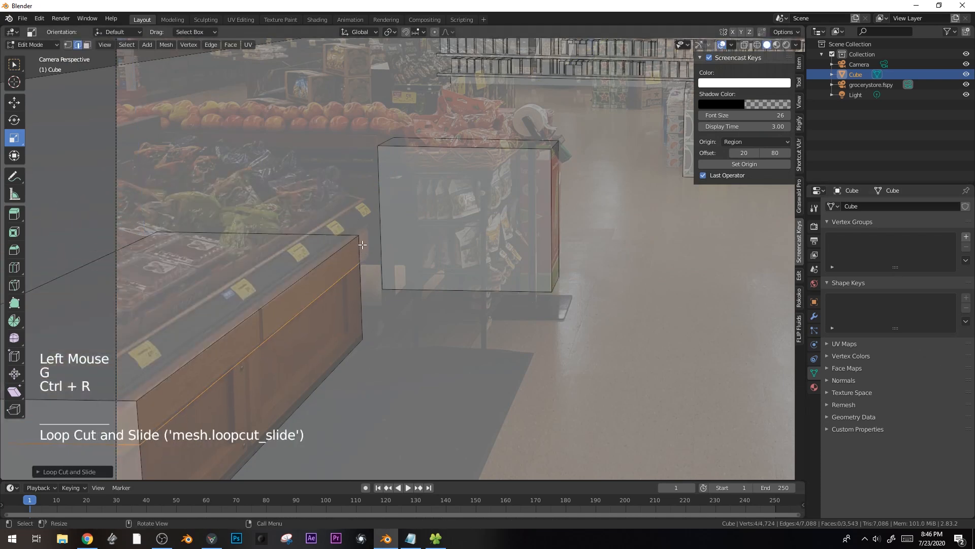
pyautogui.press('3')
pyautogui.click(357, 249)
pyautogui.press('e')
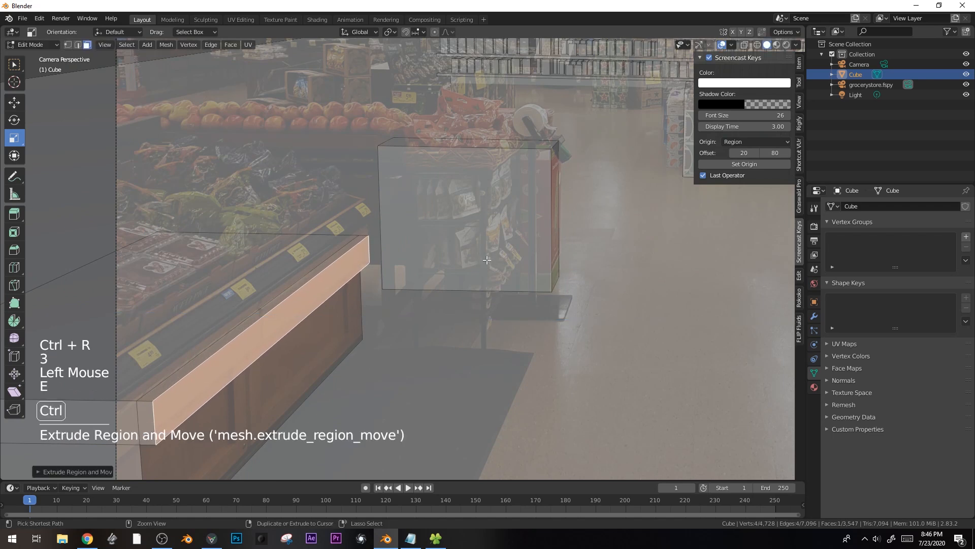
pyautogui.press('ctrl+KP_Add')
pyautogui.press('g')
# - Raise the stand's aisle-side top edge to form the slanted price strip, and raise the far top edge as well
pyautogui.click(339, 246)
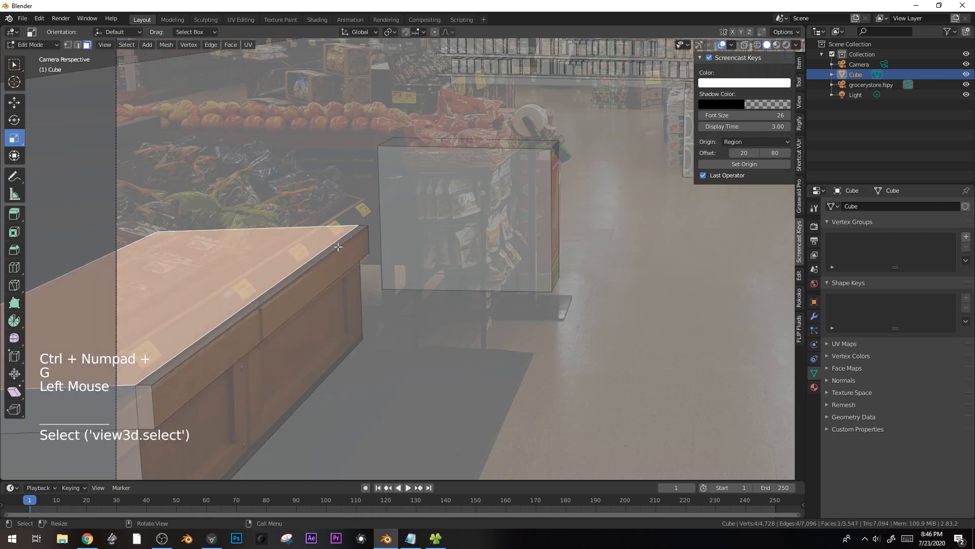
pyautogui.press('2')
pyautogui.click(331, 240)
pyautogui.press('g')
pyautogui.click(333, 217)
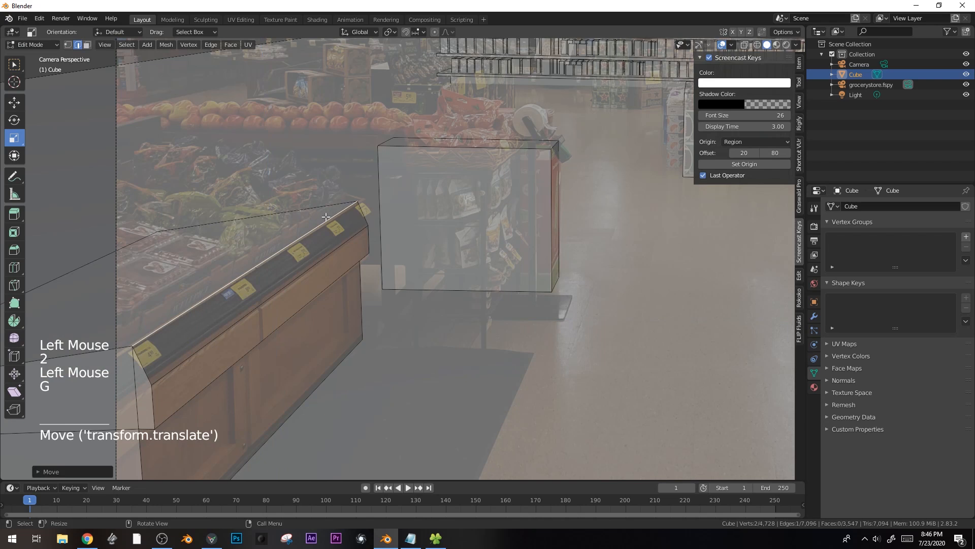
pyautogui.press('g')
pyautogui.click(129, 139)
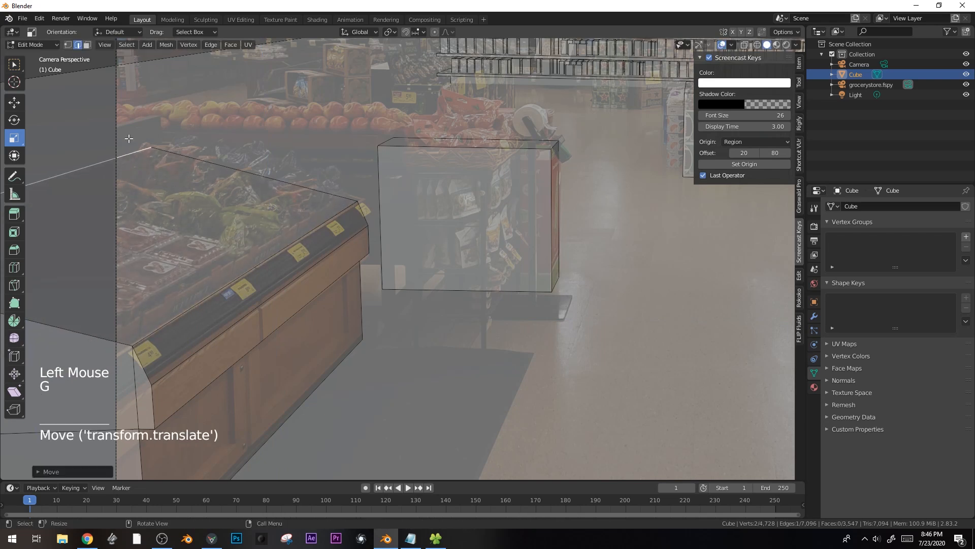
# - Add a loop cut across the stand, inset the two top faces, and extrude them downward into recessed bins
pyautogui.click(245, 262)
pyautogui.press('3')
pyautogui.click(244, 218)
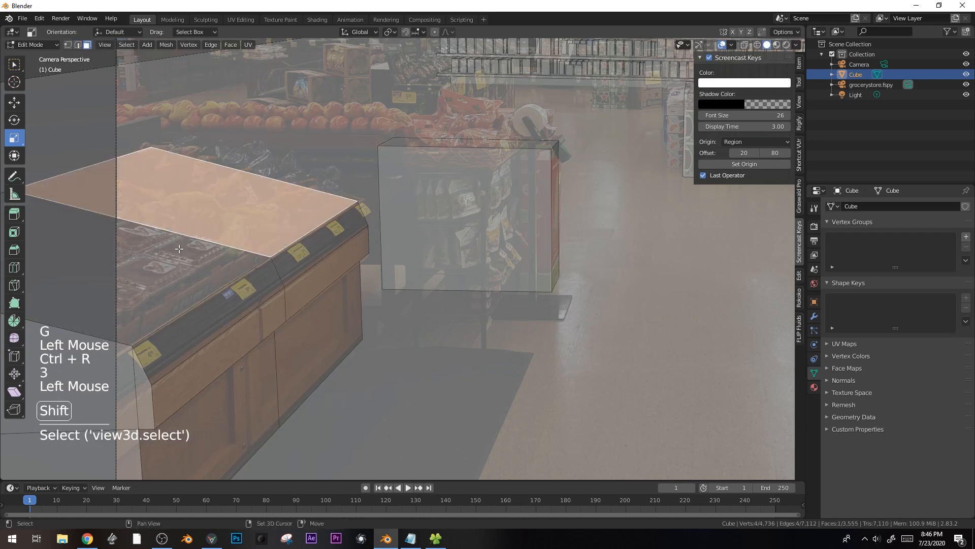
pyautogui.keyDown('shift'); pyautogui.click(214, 264); pyautogui.keyUp('shift')
pyautogui.press('i')
pyautogui.click(549, 212)
pyautogui.press('e')
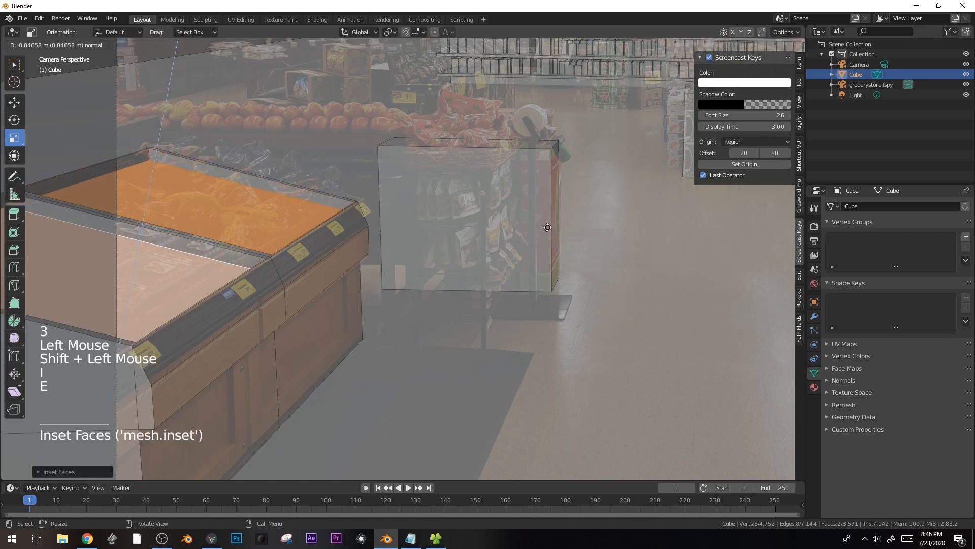
# - Duplicate the rear bin's face, scale and move it, and extrude it upward into a tapered produce block
pyautogui.click(257, 197)
pyautogui.hotkey('shift', 'd')
pyautogui.press('s')
pyautogui.press('g')
pyautogui.press('s')
pyautogui.click(272, 170)
pyautogui.press('e')
pyautogui.click(264, 215)
pyautogui.press('s')
pyautogui.click(291, 218)
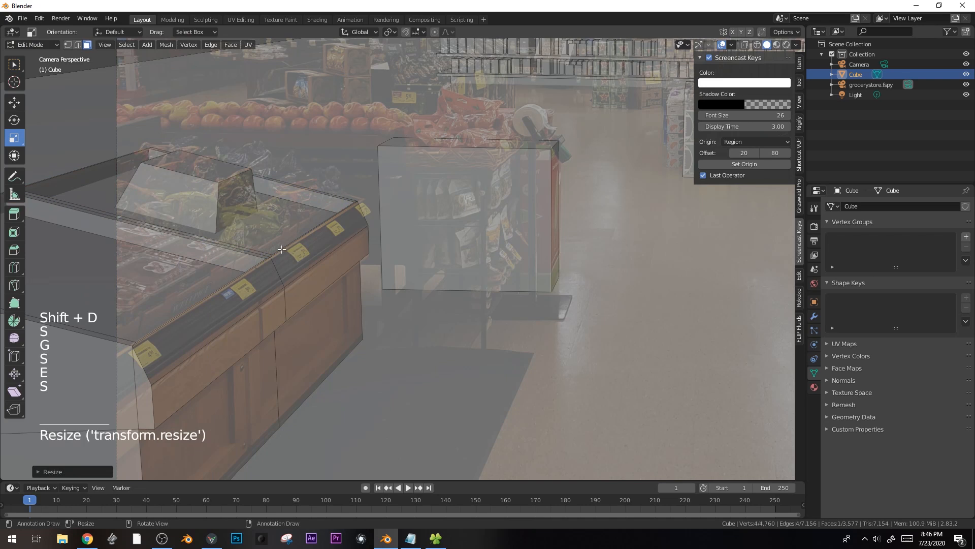
# - Scale the whole produce block down and place three duplicates of it around the rear bin
pyautogui.hotkey('ctrl', 'l')
pyautogui.press('s')
pyautogui.click(260, 214)
pyautogui.hotkey('shift', 'd')
pyautogui.click(269, 203)
pyautogui.hotkey('shift', 'd')
pyautogui.click(168, 168)
pyautogui.hotkey('shift', 'd')
pyautogui.click(279, 167)
pyautogui.press('g')
pyautogui.click(314, 166)
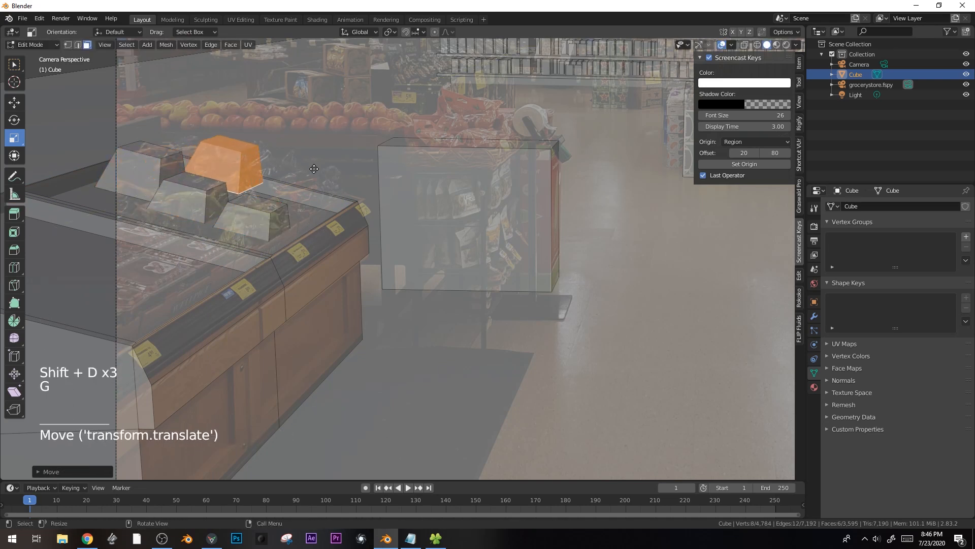
# - Reposition the newest produce block, duplicate it, and enlarge the copy near the bin's aisle-side corner
pyautogui.press('g')
pyautogui.click(325, 203)
pyautogui.hotkey('shift', 'd')
pyautogui.click(305, 208)
pyautogui.press('s')
pyautogui.click(429, 202)
# - Add two more produce block duplicates at the front and left of the rear bin, resizing and repositioning them
pyautogui.hotkey('shift', 'd')
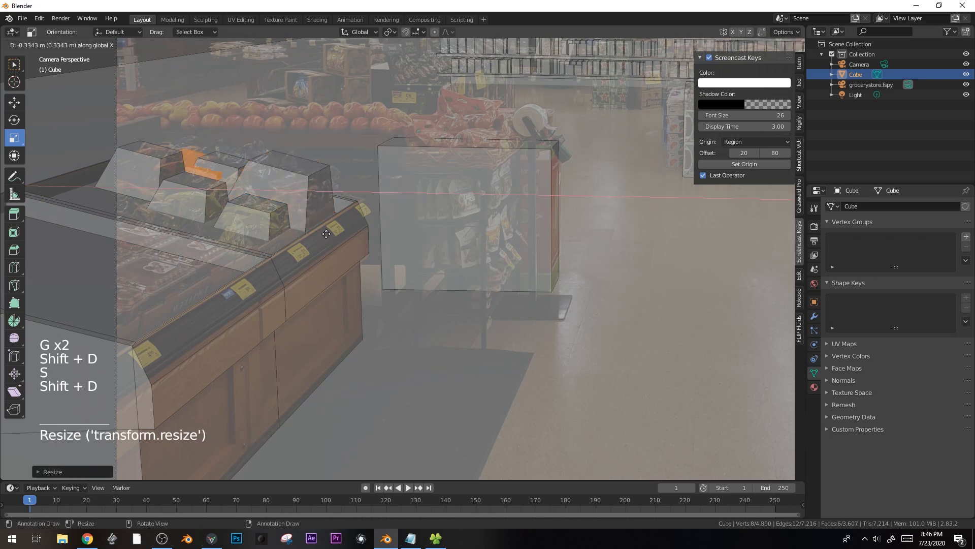
pyautogui.click(325, 247)
pyautogui.press('s')
pyautogui.click(302, 247)
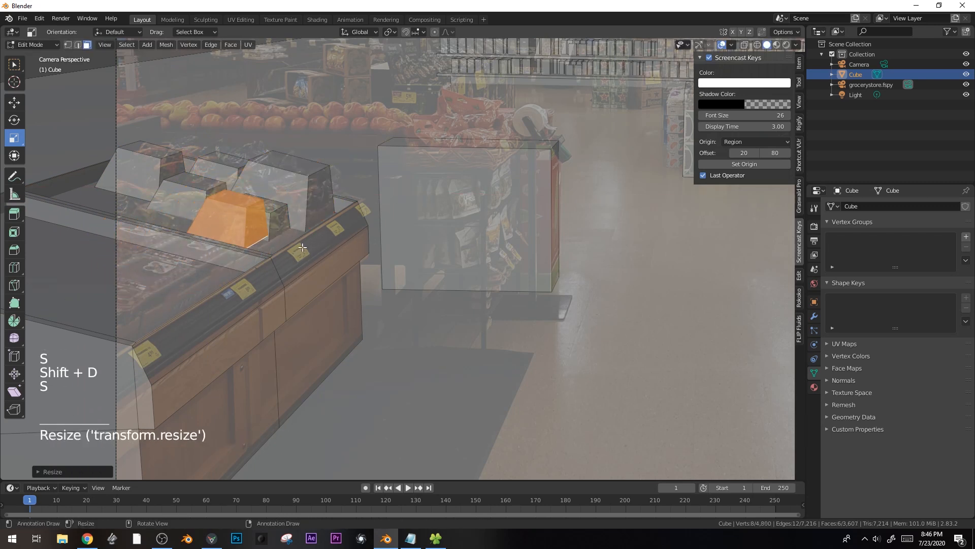
pyautogui.press('g')
pyautogui.click(274, 240)
pyautogui.hotkey('shift', 'd')
pyautogui.click(198, 213)
pyautogui.press('g')
pyautogui.click(204, 202)
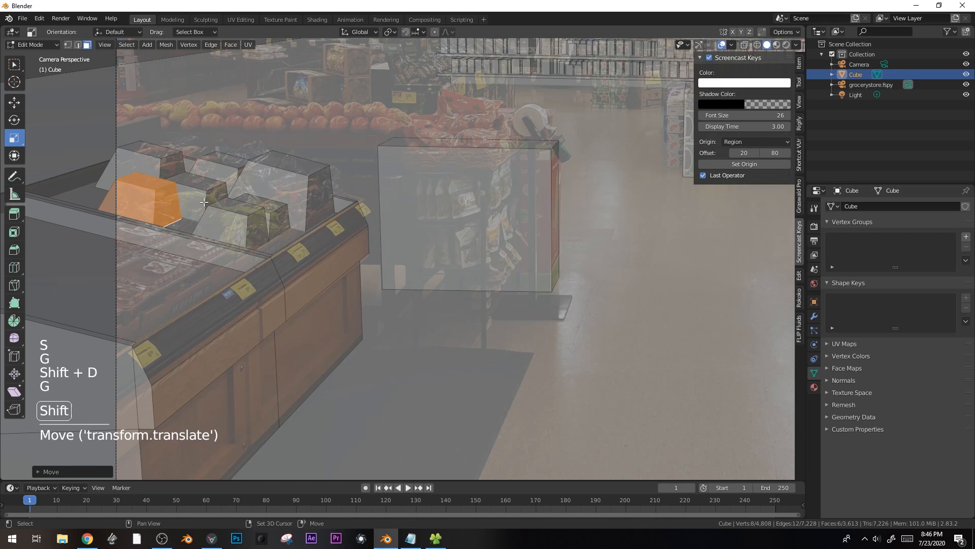
# - Select all the linked produce blocks and bevel their edges
pyautogui.hotkey('ctrl', 'l')
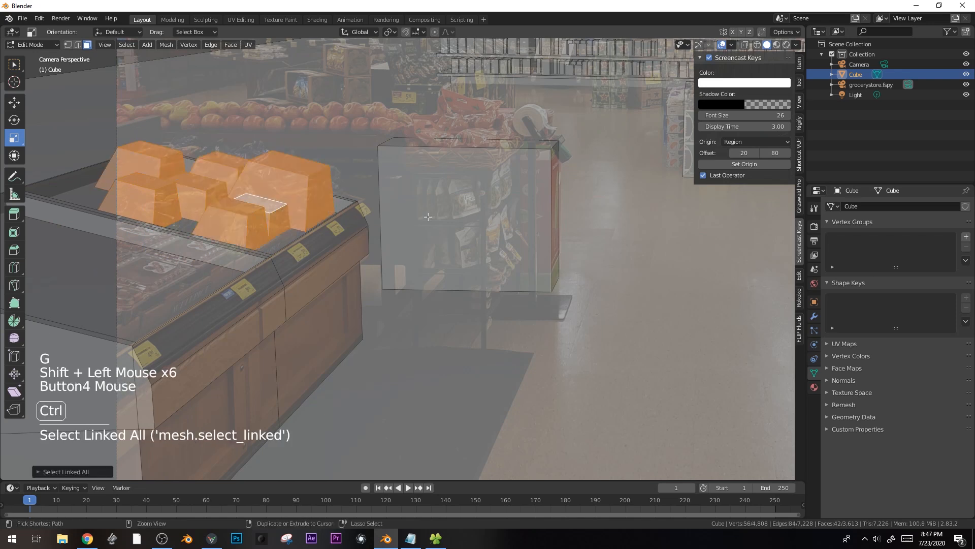
pyautogui.hotkey('ctrl', 'b')
pyautogui.press('Escape')
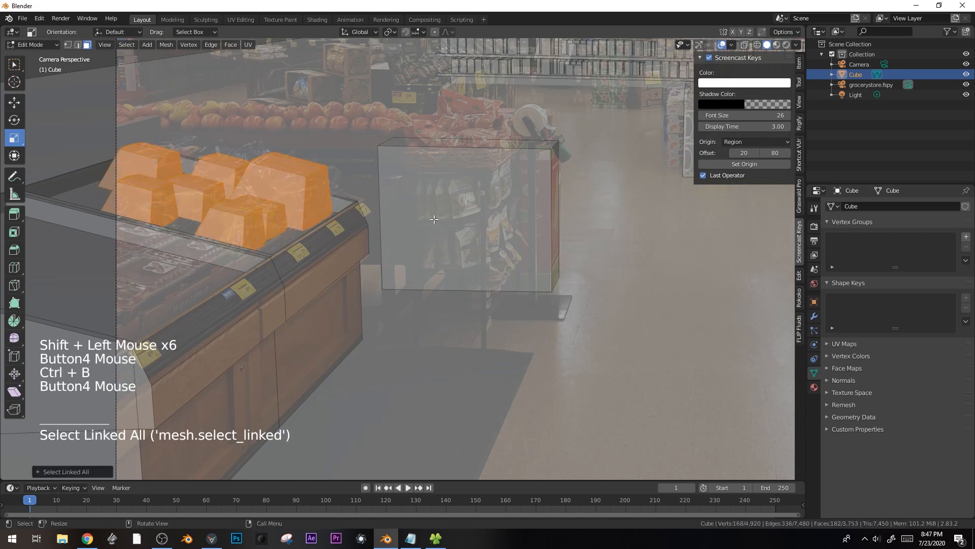
# - Select the left produce stand's linked geometry and duplicate it over the fruit stand on the aisle's right side
pyautogui.press('Tab')
pyautogui.scroll(-3, 438, 220)
pyautogui.press('Tab')
pyautogui.scroll(-2, 576, 184)
pyautogui.keyDown('shift'); pyautogui.scroll(1, 575, 185); pyautogui.keyUp('shift')
pyautogui.keyDown('shift'); pyautogui.moveTo(576, 184); pyautogui.dragTo(408, 249, button='middle'); pyautogui.keyUp('shift')
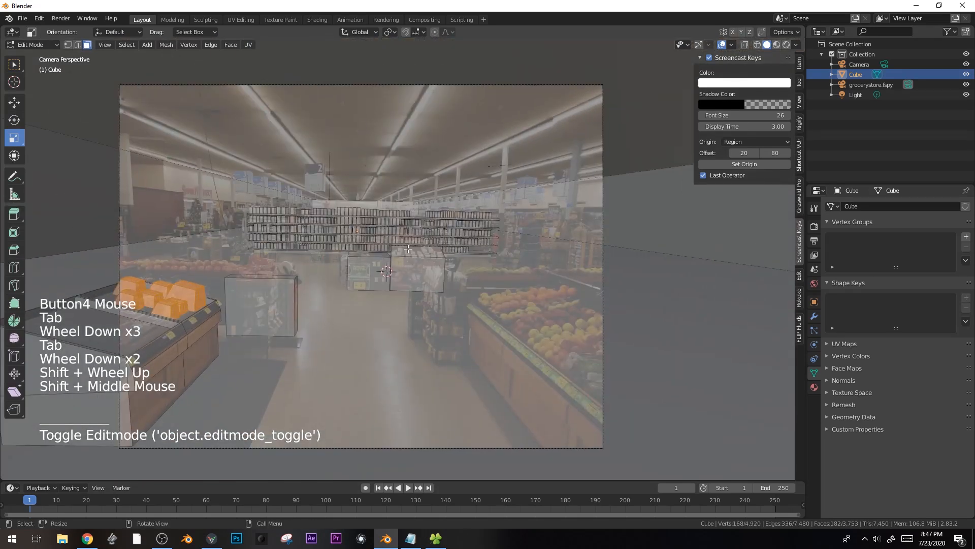
pyautogui.keyDown('shift'); pyautogui.moveTo(478, 272); pyautogui.dragTo(523, 229, button='middle'); pyautogui.keyUp('shift')
pyautogui.click(207, 349)
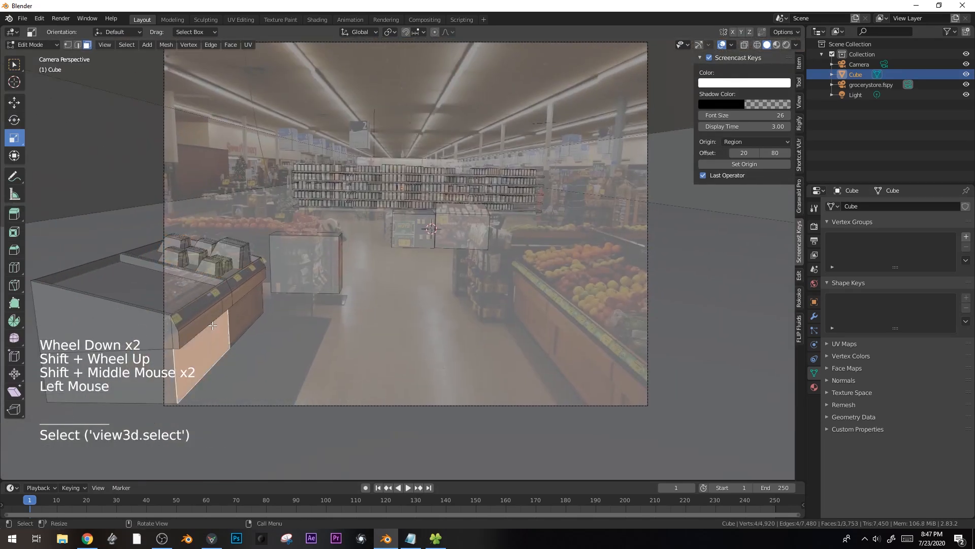
pyautogui.hotkey('ctrl', 'l')
pyautogui.hotkey('shift', 'd')
pyautogui.click(545, 338)
# - Flip the duplicated stand with a negative scale along X and move it along X to align with the fruit stand
pyautogui.press('s')
pyautogui.press('x')
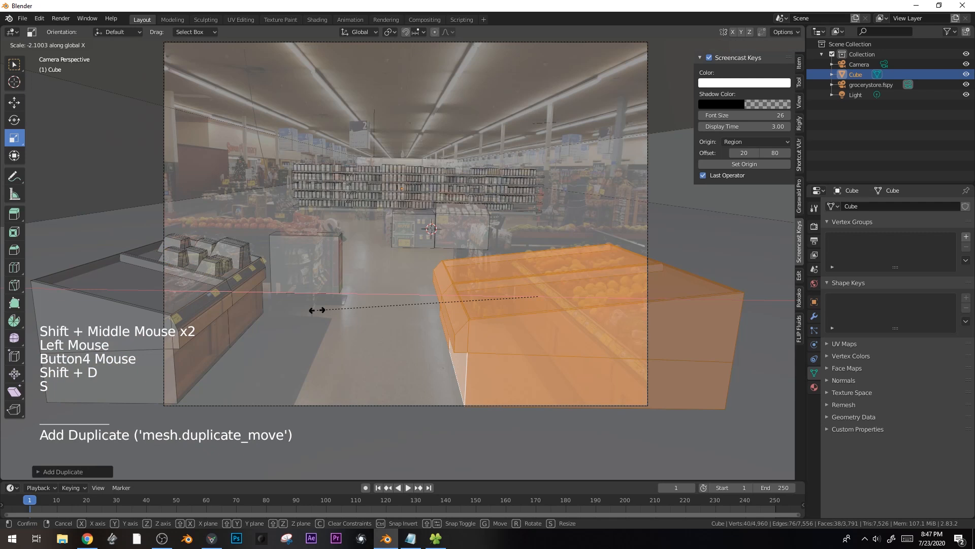
pyautogui.click(317, 310)
pyautogui.press('g')
pyautogui.press('x')
pyautogui.click(392, 297)
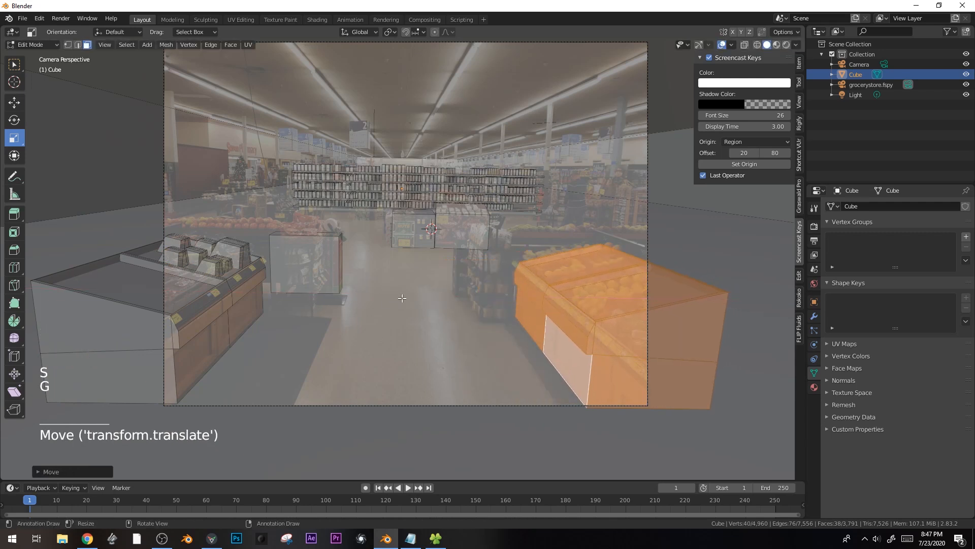
# - Nudge the flipped produce stand onto the photo's fruit stand and return to Object Mode
pyautogui.press('g')
pyautogui.click(453, 289)
pyautogui.press('Tab')
pyautogui.scroll(-1, 453, 290)
pyautogui.scroll(-2, 453, 287)
pyautogui.keyDown('shift'); pyautogui.moveTo(453, 286); pyautogui.dragTo(492, 273, button='middle'); pyautogui.keyUp('shift')
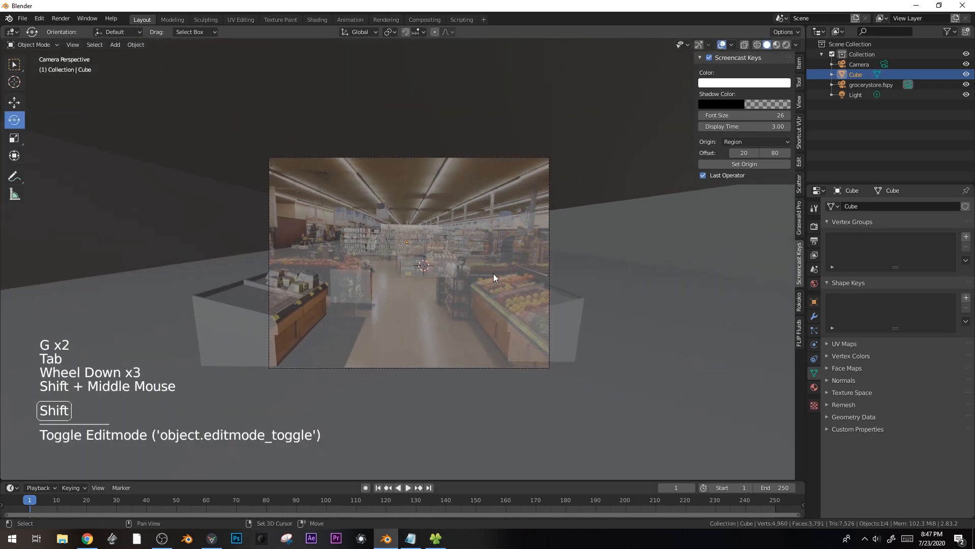
# - Check the modelled store from outside the camera and return to the camera view
pyautogui.scroll(2, 560, 268)
pyautogui.click(571, 304)
pyautogui.scroll(-1, 571, 304)
pyautogui.scroll(-5, 494, 296)
pyautogui.moveTo(571, 304); pyautogui.dragTo(522, 298, button='middle')
pyautogui.scroll(-3, 494, 296)
pyautogui.press('g')
pyautogui.scroll(3, 513, 320)
pyautogui.press('KP_0')
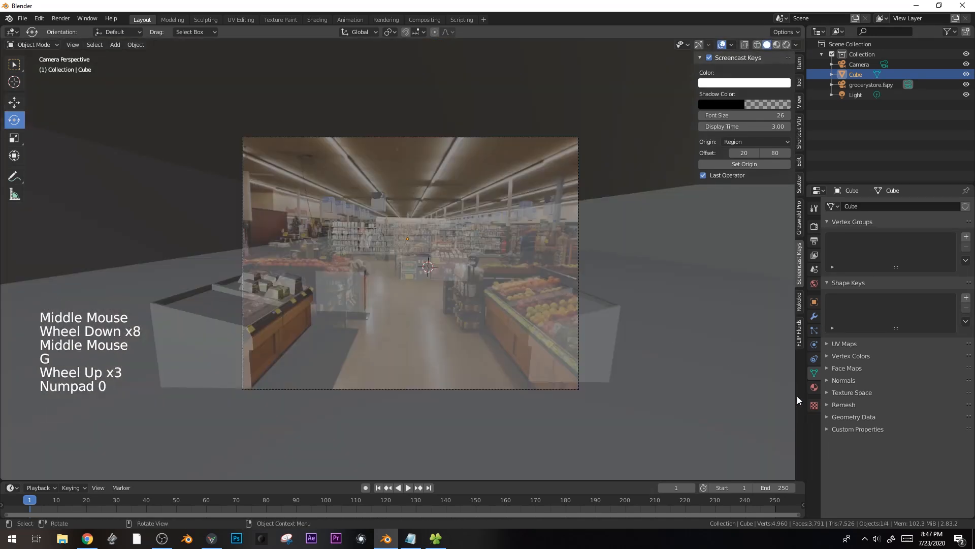
# - Give the store mesh's material an Image Texture base color using the grocerystore.fspy image
pyautogui.click(815, 387)
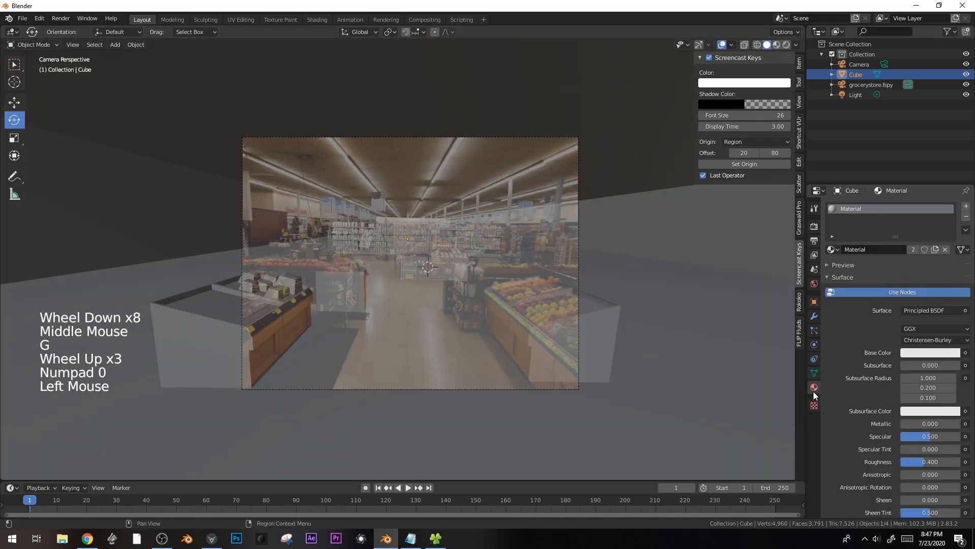
pyautogui.click(962, 353)
pyautogui.click(777, 417)
pyautogui.click(906, 365)
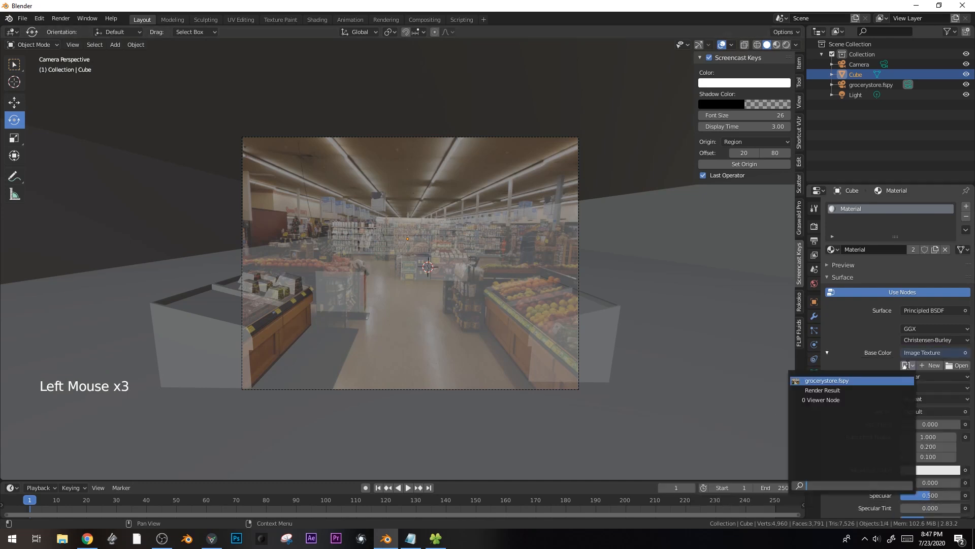
pyautogui.click(838, 381)
pyautogui.scroll(1, 483, 307)
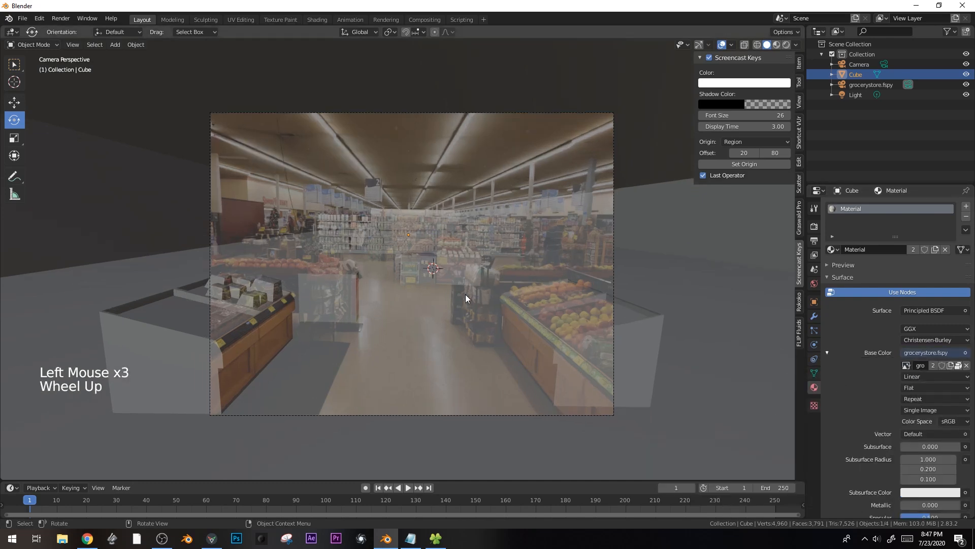
# - Divide the room's walls, floor and ceiling with two sets of loop cuts, using six cuts in the second set
pyautogui.press('Tab')
pyautogui.scroll(2, 421, 234)
pyautogui.press('a')
pyautogui.scroll(-2, 421, 234)
pyautogui.hotkey('ctrl', 'r')
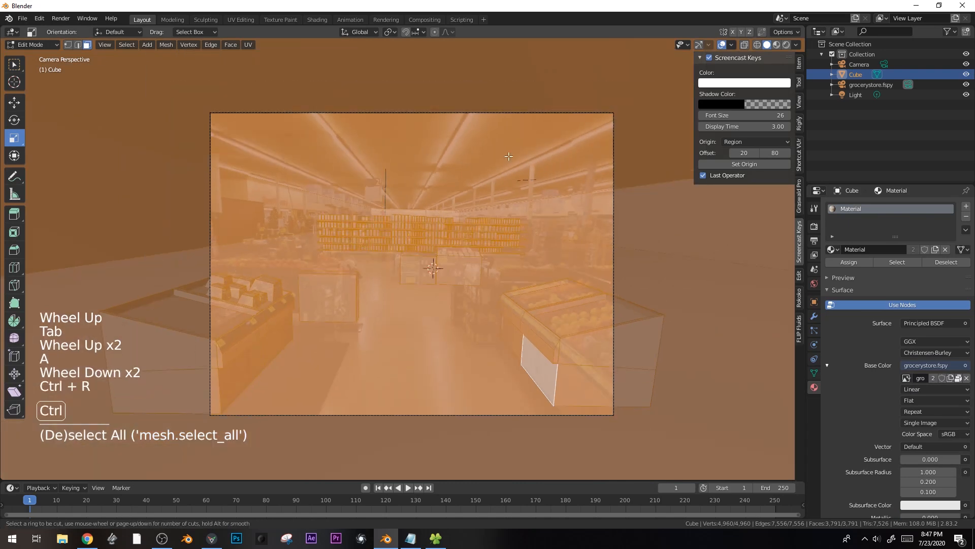
pyautogui.click(583, 199)
pyautogui.hotkey('ctrl', 'r')
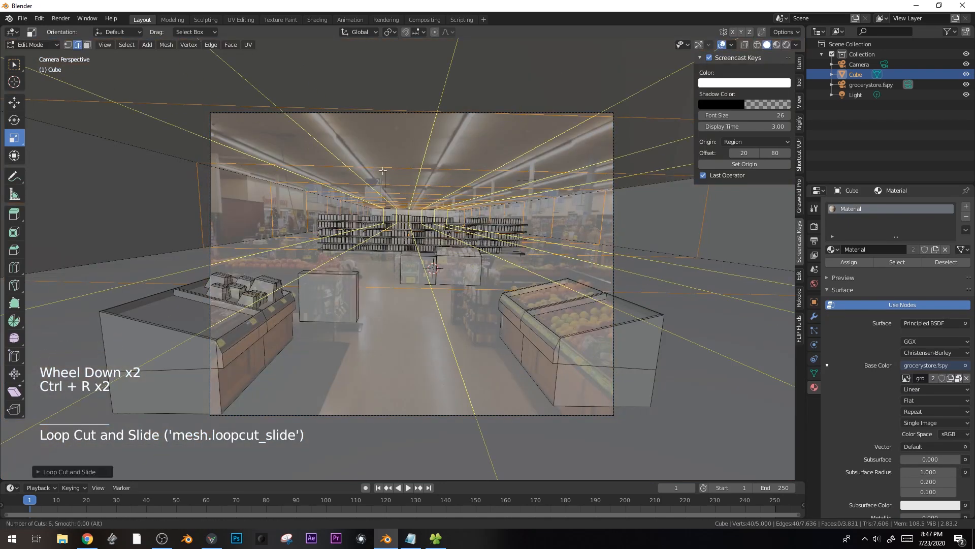
pyautogui.click(409, 226)
pyautogui.click(189, 259)
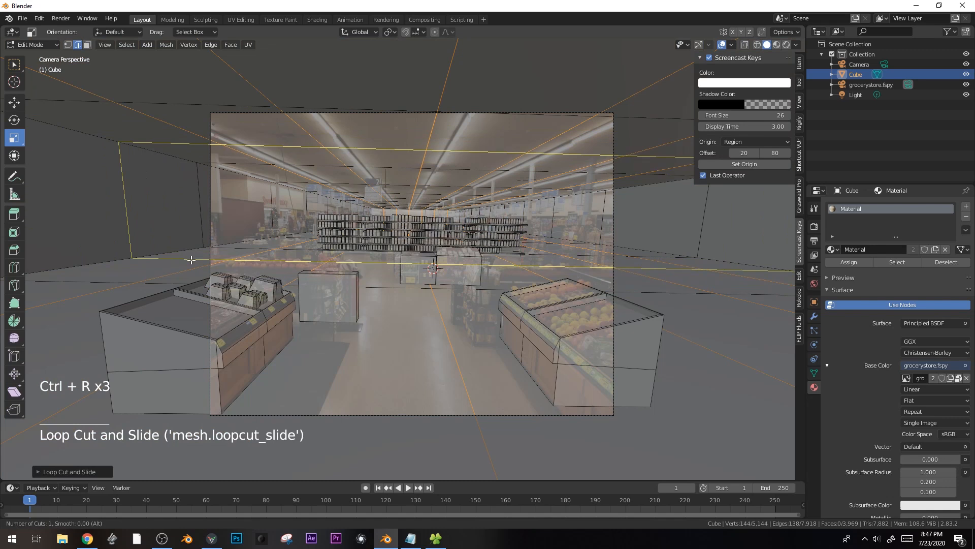
# - Map the whole mesh's UVs with Project From View through the camera and switch the viewport to Material Preview
pyautogui.press('a')
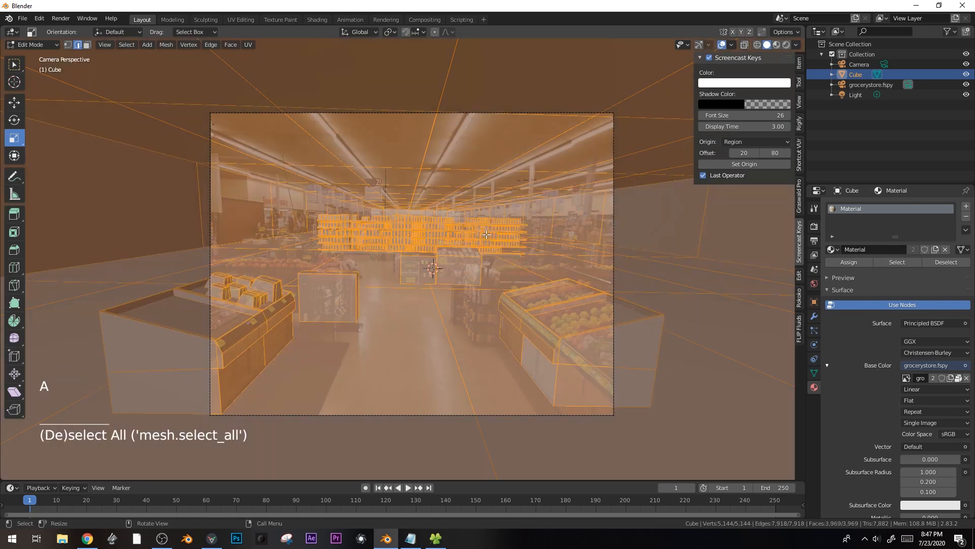
pyautogui.press('u')
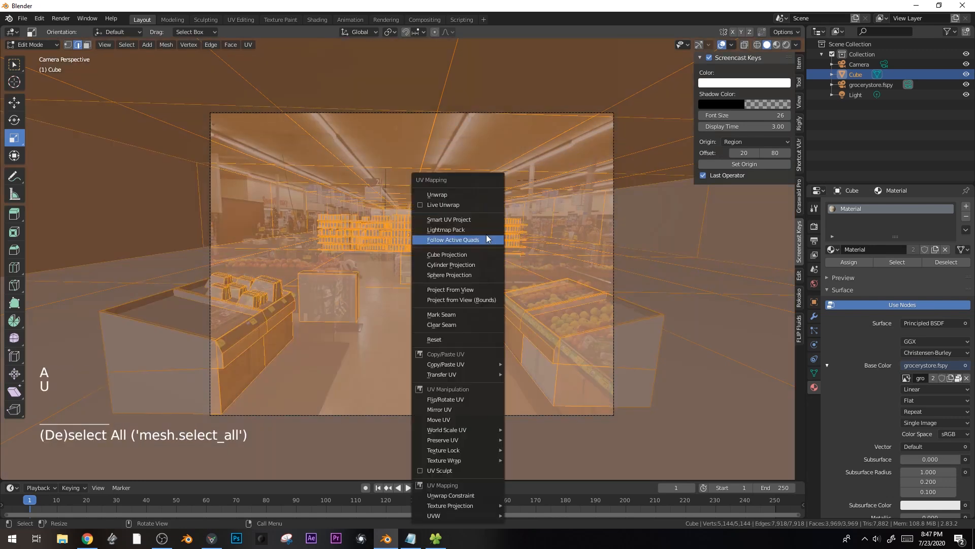
pyautogui.click(474, 289)
pyautogui.press('Tab')
pyautogui.scroll(-4, 469, 289)
pyautogui.press('z')
pyautogui.click(471, 337)
# - Examine the projected photo texture on the room and displays from inside, from outside and through the camera
pyautogui.moveTo(472, 337); pyautogui.dragTo(523, 229, button='middle')
pyautogui.scroll(1, 432, 324)
pyautogui.scroll(1, 555, 236)
pyautogui.moveTo(273, 212); pyautogui.dragTo(342, 260, button='middle')
pyautogui.press('KP_0')
pyautogui.click(449, 217)
pyautogui.scroll(4, 449, 217)
pyautogui.press('Tab')
pyautogui.scroll(2, 459, 189)
pyautogui.press('Tab')
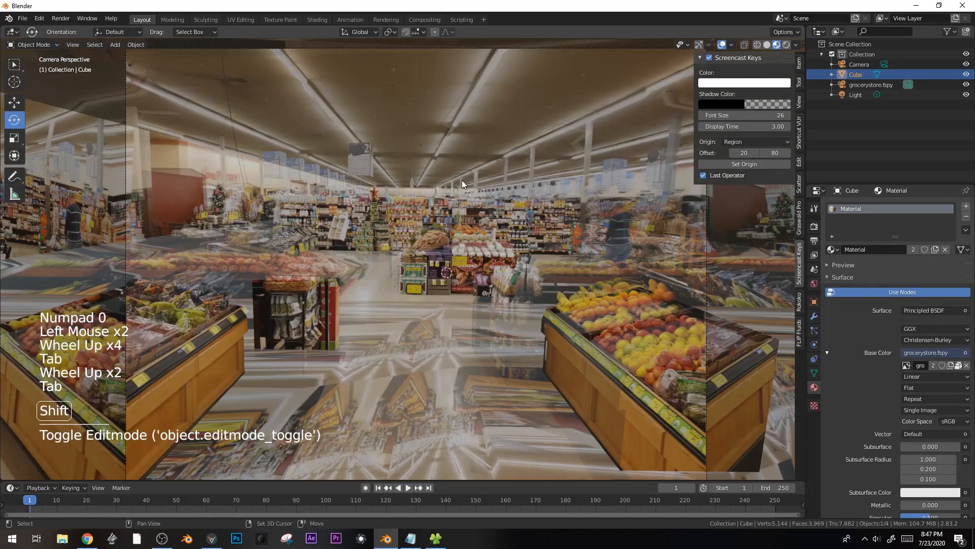
pyautogui.keyDown('shift'); pyautogui.moveTo(462, 180); pyautogui.dragTo(394, 260, button='middle'); pyautogui.keyUp('shift')
pyautogui.scroll(-1, 449, 152)
pyautogui.scroll(-6, 444, 133)
# - Select the linked room shell, subdivide it twice, and check the texture in Object Mode through the camera
pyautogui.press('Tab')
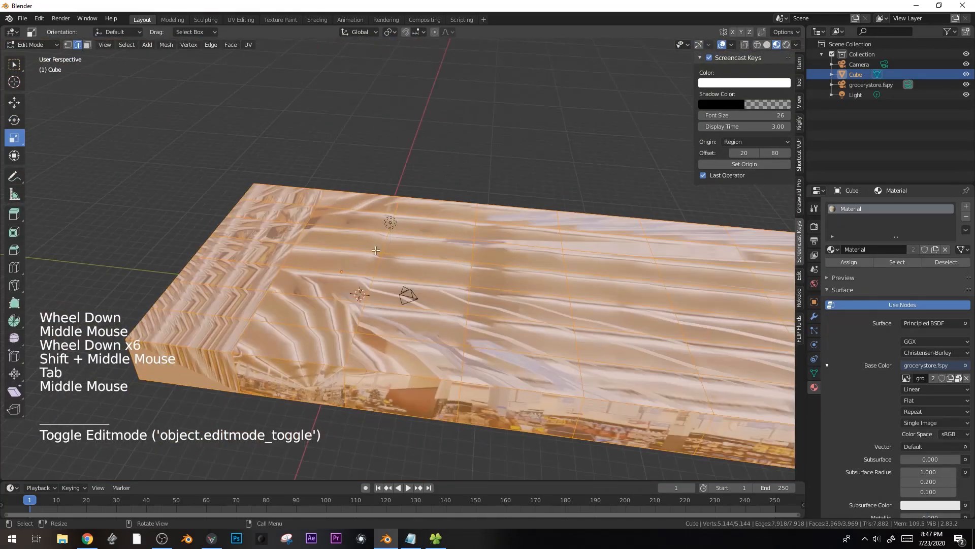
pyautogui.click(445, 195)
pyautogui.hotkey('ctrl', 'l')
pyautogui.rightClick(444, 203)
pyautogui.click(443, 211)
pyautogui.rightClick(443, 211)
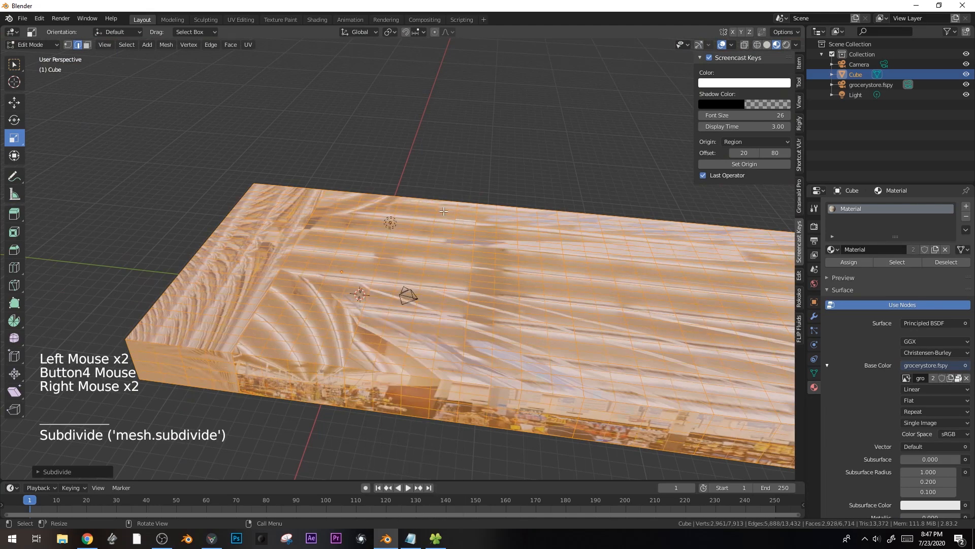
pyautogui.press('Tab')
pyautogui.press('KP_0')
pyautogui.scroll(-1, 443, 211)
pyautogui.moveTo(470, 170); pyautogui.dragTo(471, 187, button='middle')
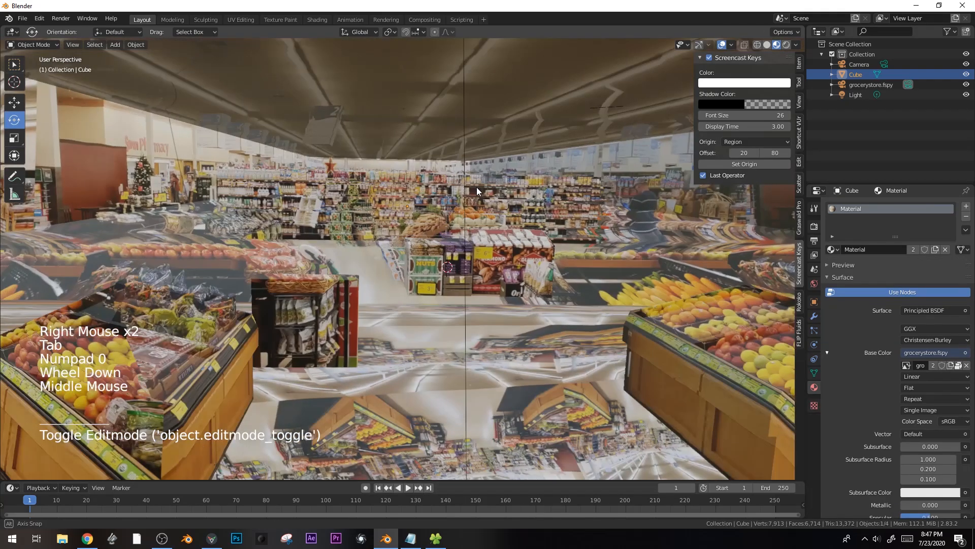
pyautogui.press('KP_0')
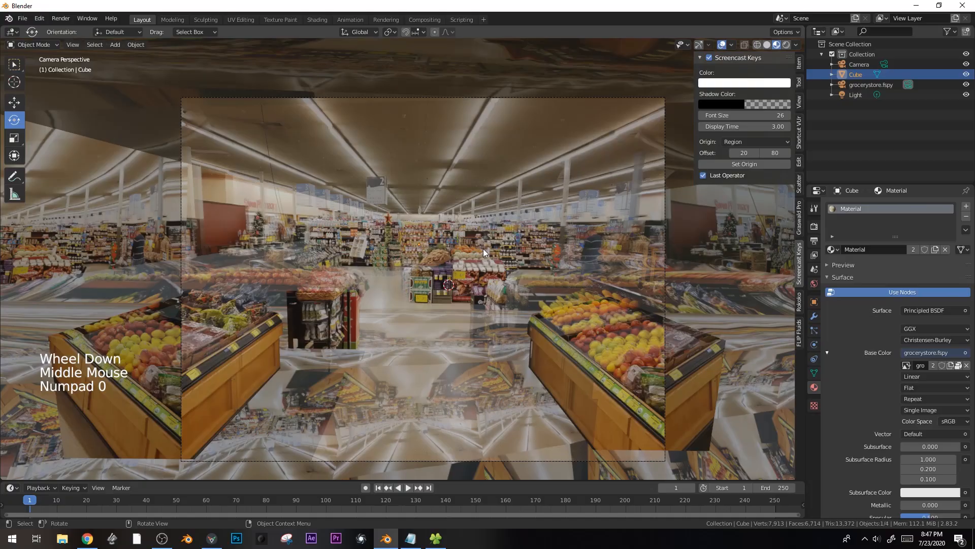
pyautogui.press('g')
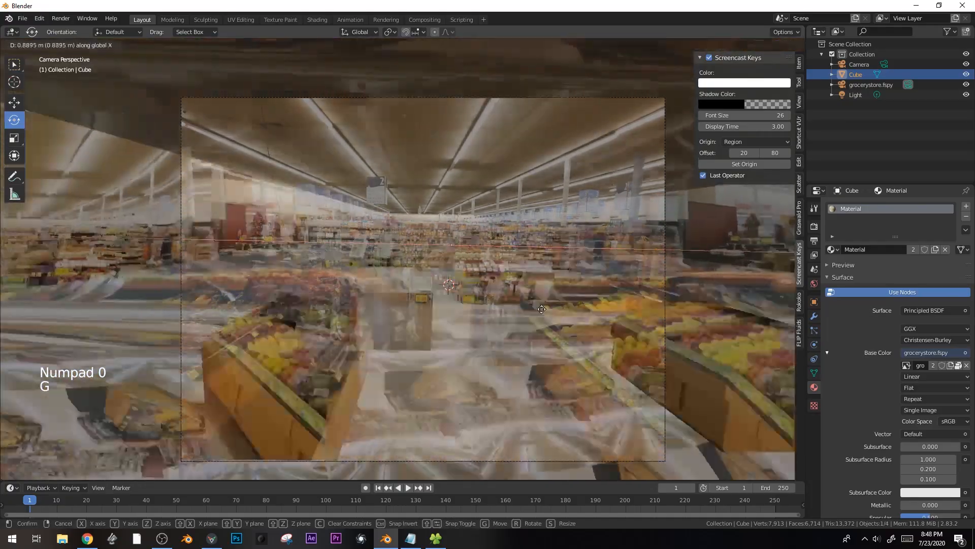
pyautogui.click(665, 227)
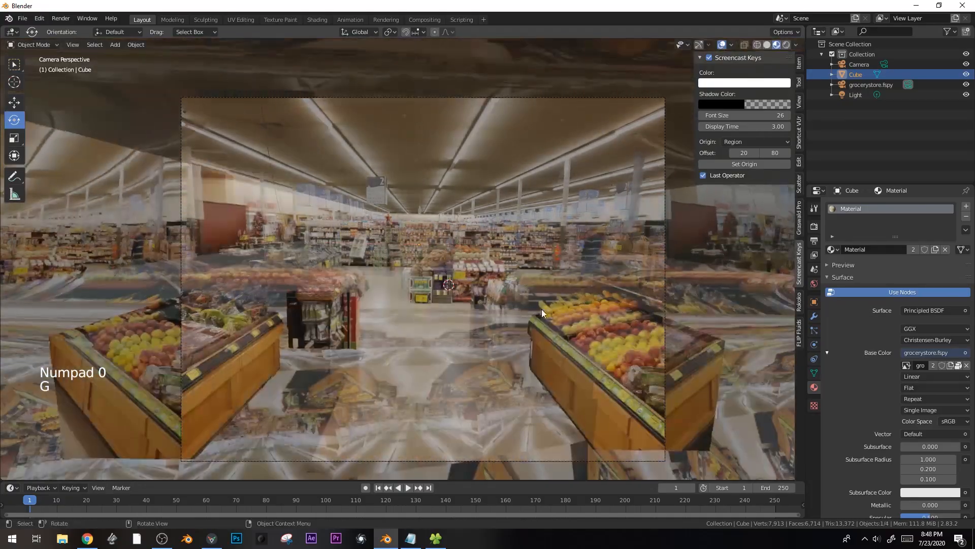
pyautogui.press('r')
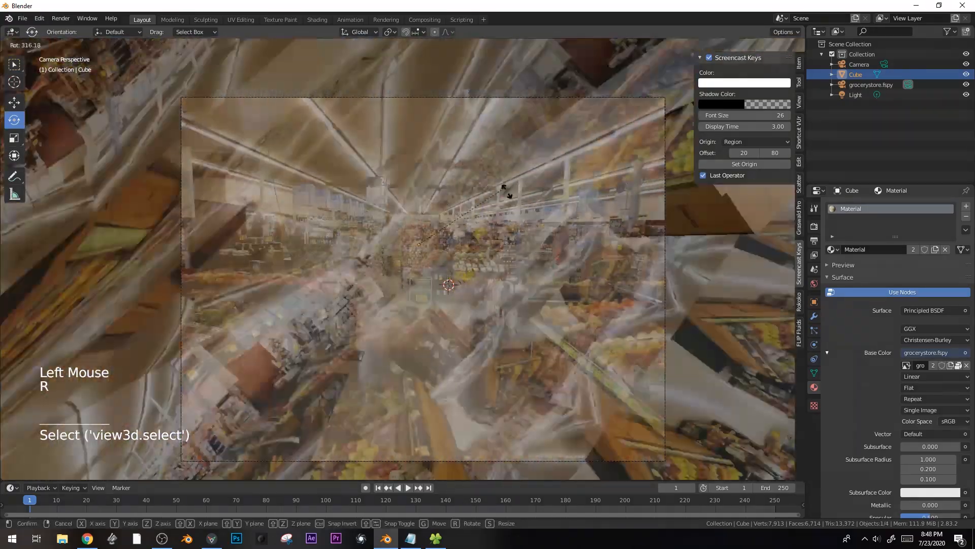
pyautogui.click(517, 285)
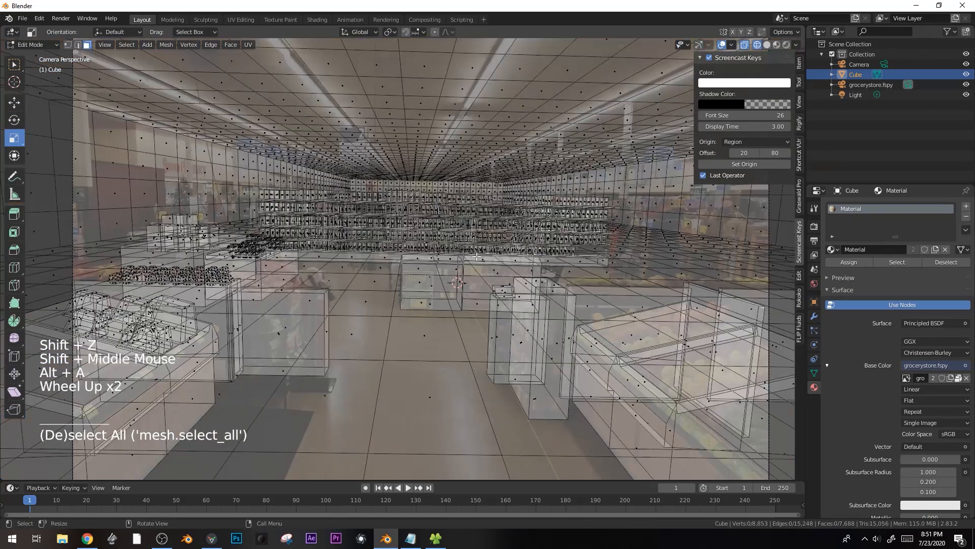
# - Select the entire denser mesh, project its UVs from the camera view again, and return to Object Mode
pyautogui.scroll(2, 476, 256)
pyautogui.press('a')
pyautogui.scroll(-3, 477, 257)
pyautogui.hotkey('alt', 'z')
pyautogui.hotkey('alt', 'a')
pyautogui.scroll(1, 476, 257)
pyautogui.keyDown('shift'); pyautogui.moveTo(477, 257); pyautogui.dragTo(504, 263, button='middle'); pyautogui.keyUp('shift')
pyautogui.press('a')
pyautogui.press('u')
pyautogui.click(479, 255)
pyautogui.press('Tab')
# - Turn off X-ray, switch to Material Preview, and view the projected texture from inside the store
pyautogui.moveTo(479, 254); pyautogui.dragTo(471, 264, button='middle')
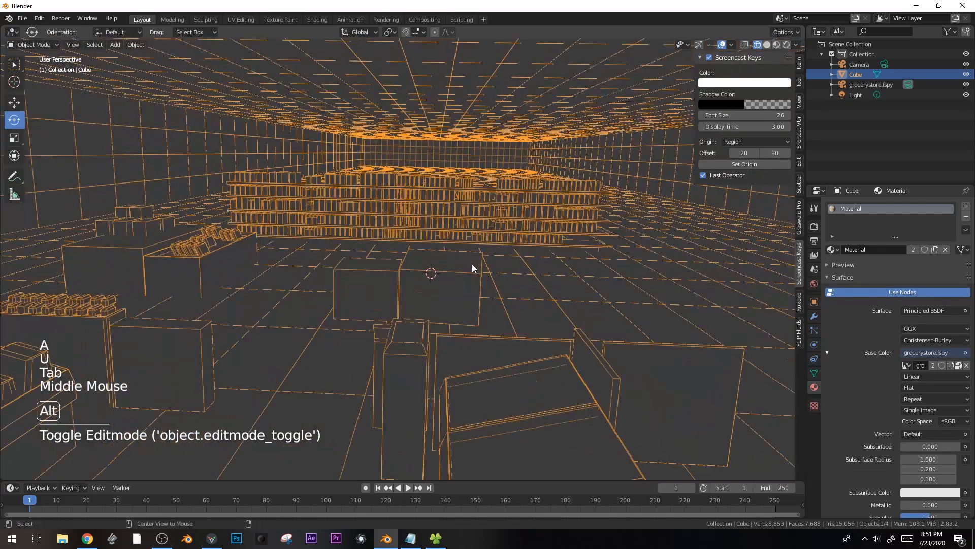
pyautogui.hotkey('alt', 'z')
pyautogui.press('z')
pyautogui.click(446, 329)
pyautogui.keyDown('shift'); pyautogui.moveTo(446, 330); pyautogui.dragTo(486, 319, button='middle'); pyautogui.keyUp('shift')
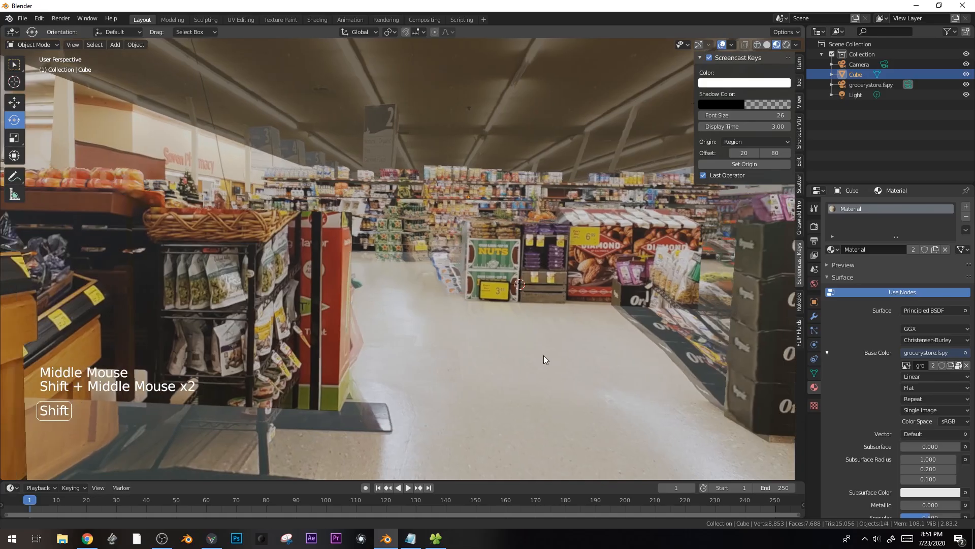
pyautogui.keyDown('shift'); pyautogui.moveTo(543, 355); pyautogui.dragTo(500, 169, button='middle'); pyautogui.keyUp('shift')
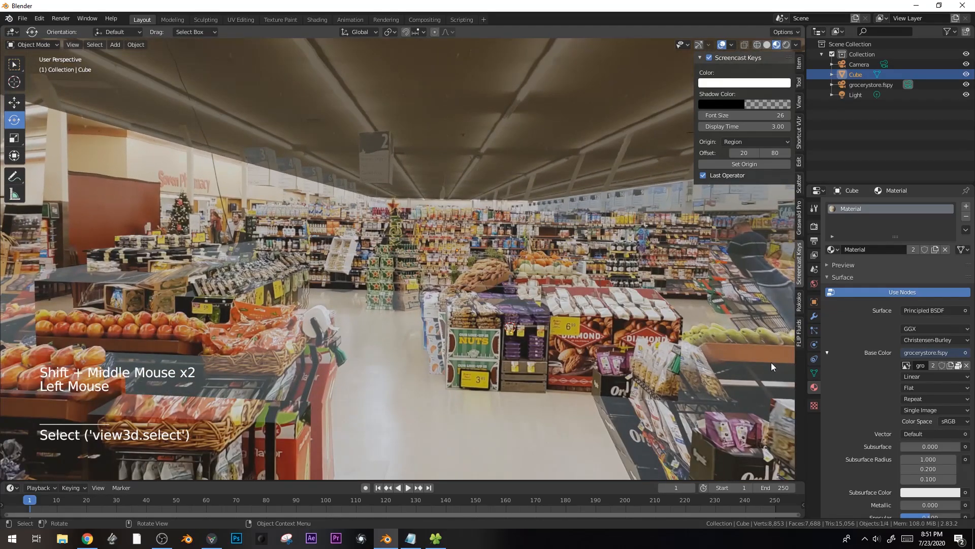
# - Set the store material's roughness to 1.000
pyautogui.moveTo(929, 511); pyautogui.dragTo(930, 383, button='middle')
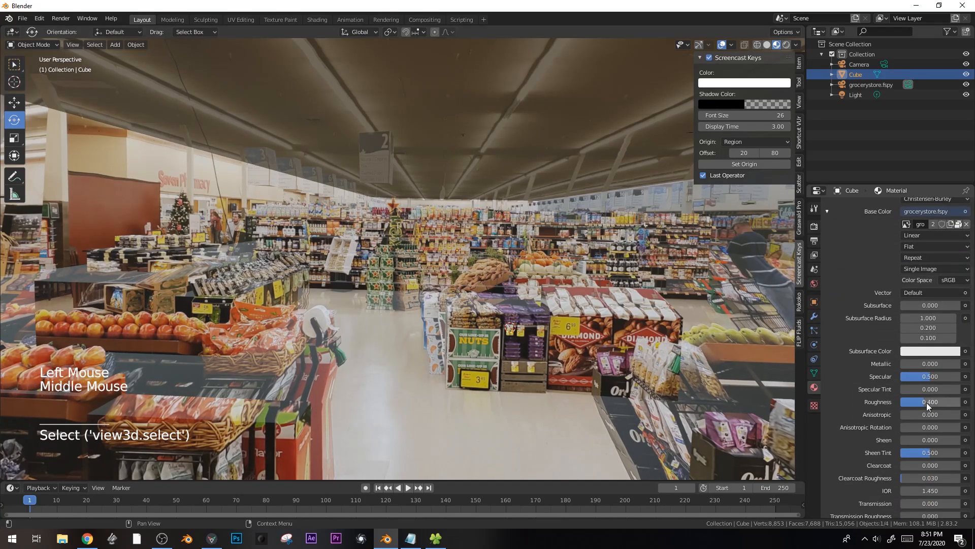
pyautogui.moveTo(927, 402); pyautogui.dragTo(958, 402)
pyautogui.moveTo(870, 238); pyautogui.dragTo(872, 305, button='middle')
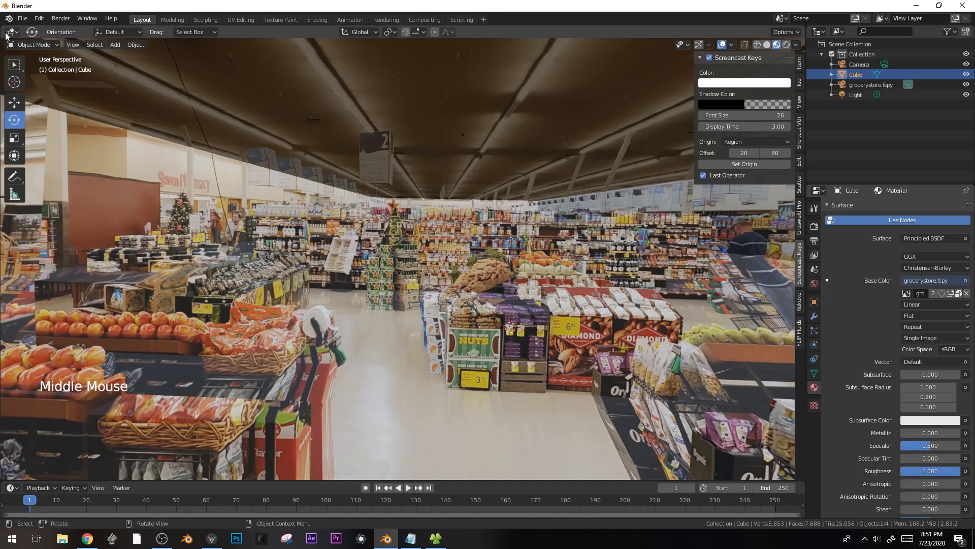
# - Split the 3D viewport in two and set the larger view to Rendered shading
pyautogui.moveTo(1, 30); pyautogui.dragTo(317, 92)
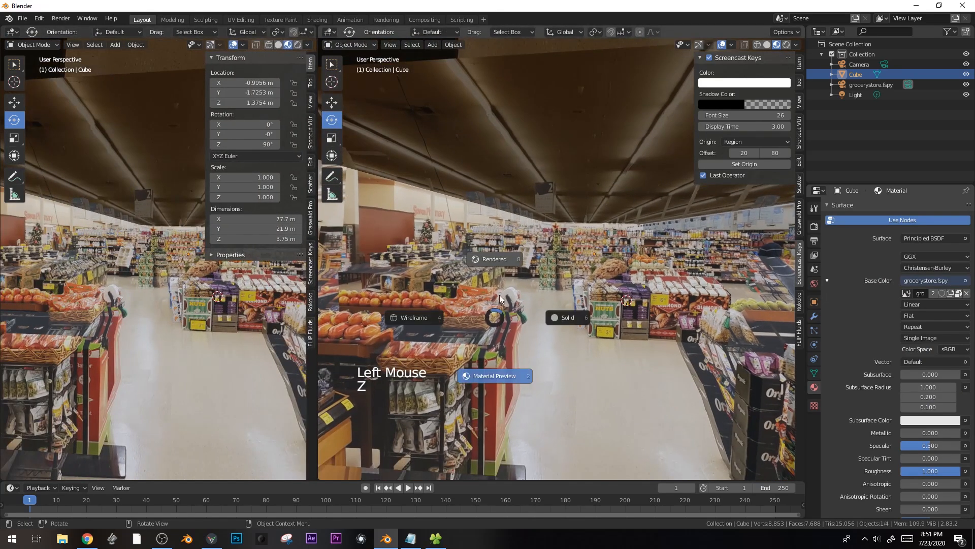
pyautogui.click(499, 295)
pyautogui.scroll(-4, 610, 279)
pyautogui.moveTo(610, 278); pyautogui.dragTo(624, 284, button='middle')
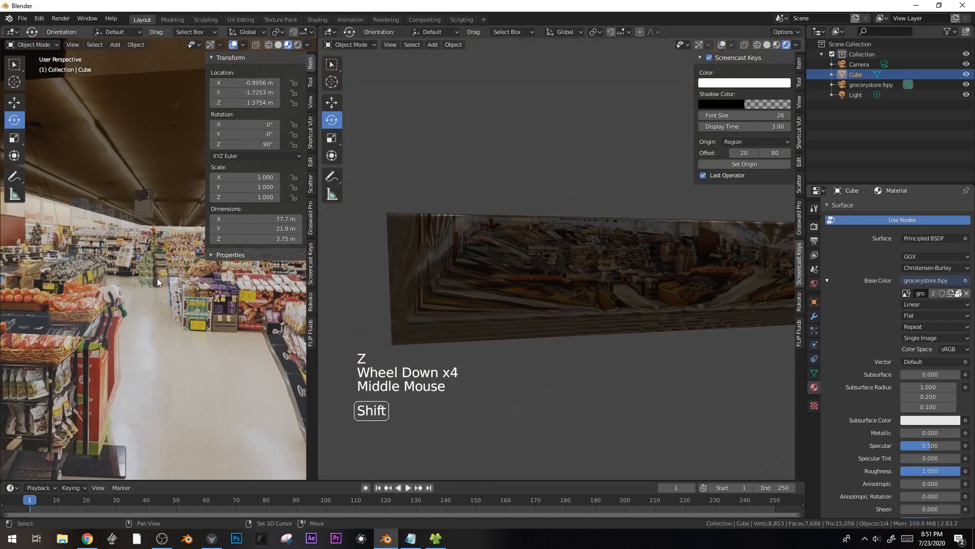
# - Turn the smaller area into a Shader Editor and switch the Principled BSDF node to an Emission shader
pyautogui.hotkey('shift', 'F3')
pyautogui.moveTo(139, 268); pyautogui.dragTo(183, 186, button='middle')
pyautogui.hotkey('alt', 'a')
pyautogui.scroll(4, 154, 237)
pyautogui.click(154, 230)
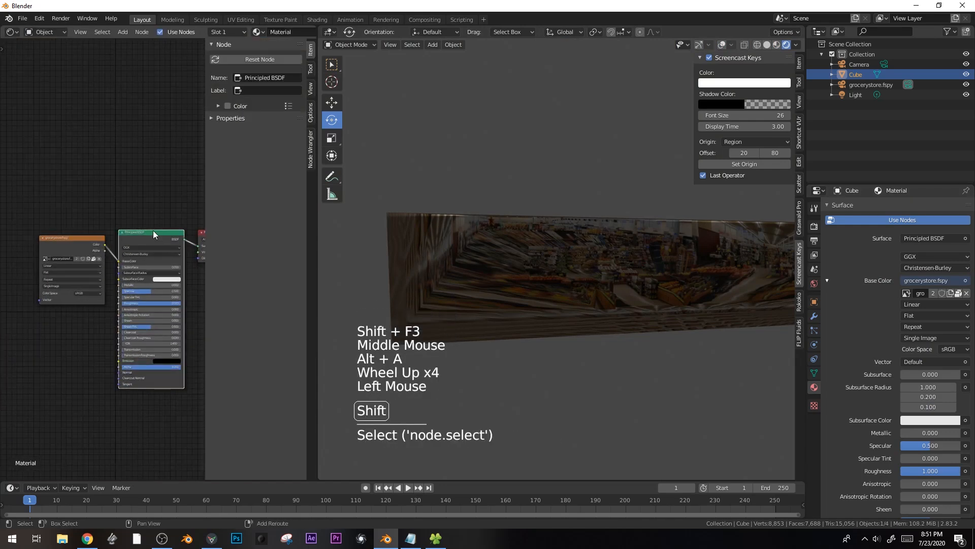
pyautogui.hotkey('shift', 's')
pyautogui.moveTo(135, 253)
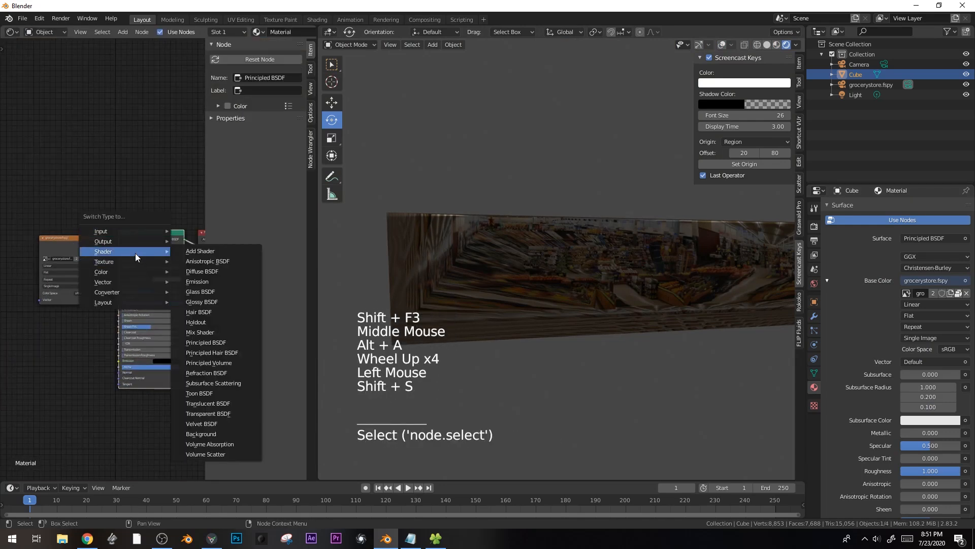
pyautogui.click(209, 283)
pyautogui.scroll(4, 654, 285)
pyautogui.keyDown('shift'); pyautogui.moveTo(654, 285); pyautogui.dragTo(555, 290, button='middle'); pyautogui.keyUp('shift')
pyautogui.scroll(2, 85, 208)
# - Switch the Emission node to a Diffuse BSDF and show the viewport overlays
pyautogui.click(148, 226)
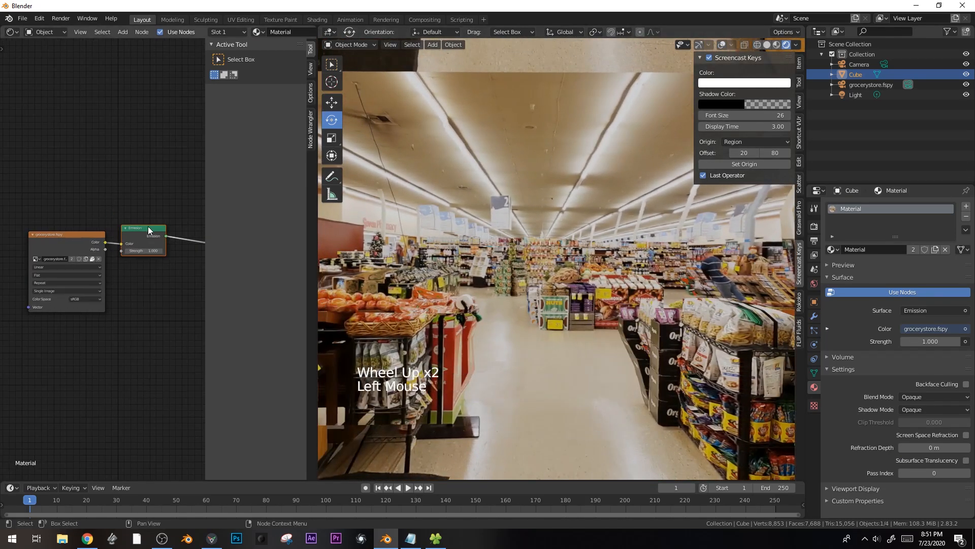
pyautogui.hotkey('shift', 's')
pyautogui.moveTo(147, 226)
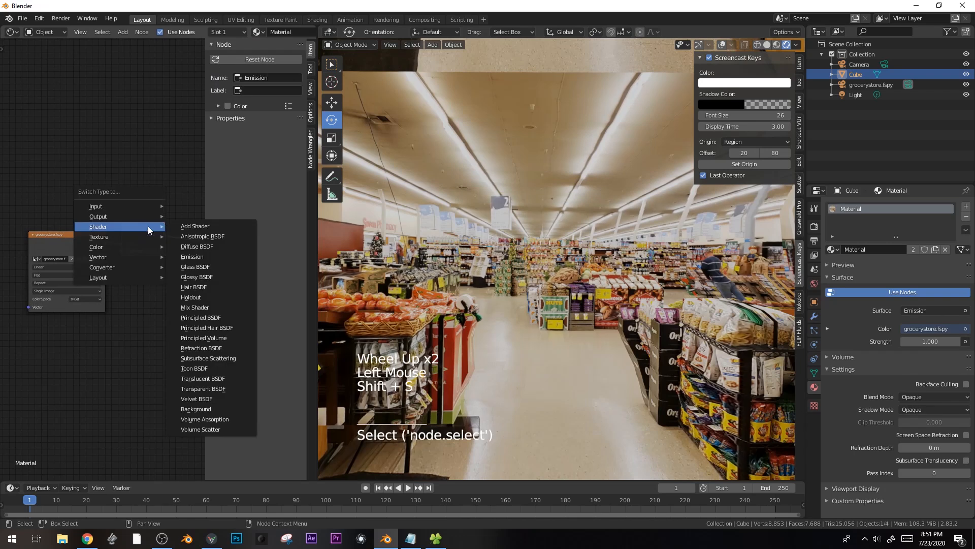
pyautogui.click(222, 246)
pyautogui.scroll(-1, 535, 259)
pyautogui.scroll(1, 538, 259)
pyautogui.hotkey('shift', 'alt', 'z')
# - Select the point light, move it along Z, and reposition it just below the store's ceiling
pyautogui.scroll(-1, 561, 242)
pyautogui.moveTo(562, 242); pyautogui.dragTo(652, 170, button='middle')
pyautogui.scroll(-2, 535, 190)
pyautogui.click(535, 190)
pyautogui.press('g')
pyautogui.press('z')
pyautogui.scroll(3, 658, 252)
pyautogui.press('g')
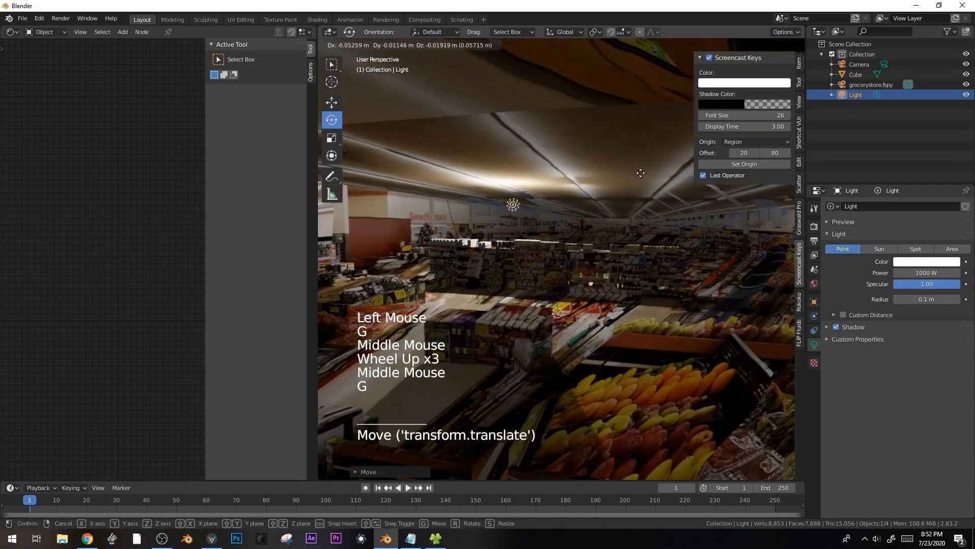
pyautogui.click(579, 162)
# - Duplicate the point light and move the copy along Y beneath the ceiling
pyautogui.hotkey('shift', 'd')
pyautogui.click(700, 256)
pyautogui.press('g')
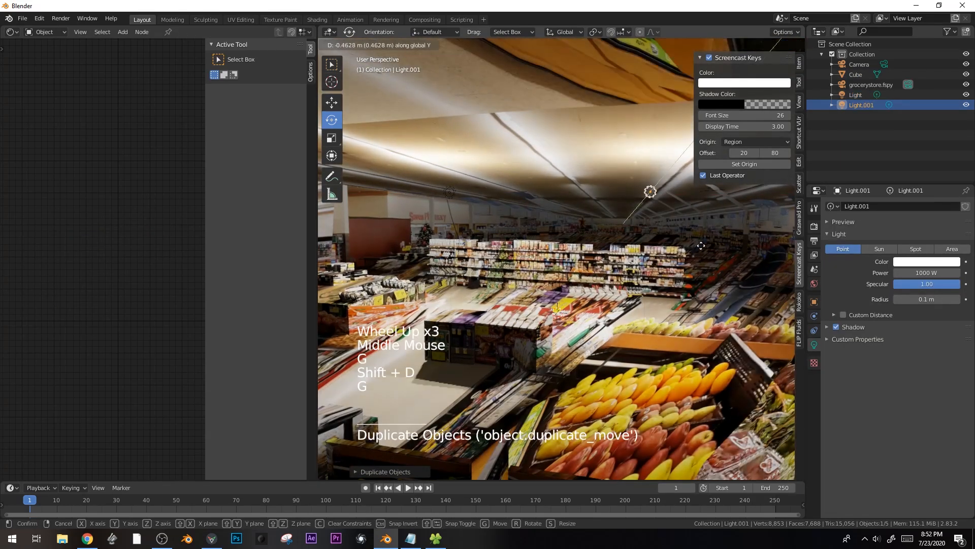
pyautogui.press('g')
pyautogui.press('y')
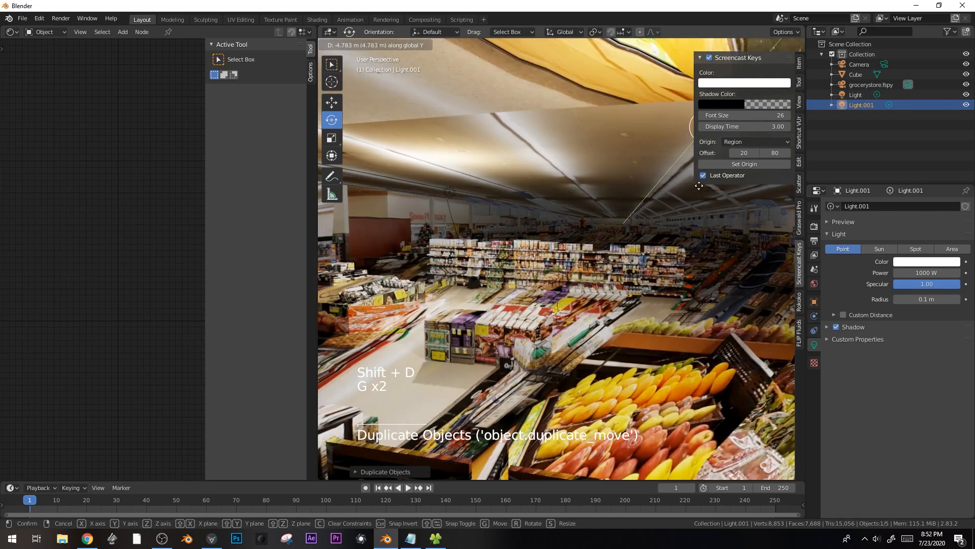
pyautogui.click(611, 308)
pyautogui.moveTo(611, 308); pyautogui.dragTo(635, 302, button='middle')
pyautogui.keyDown('shift'); pyautogui.moveTo(635, 302); pyautogui.dragTo(649, 284, button='middle'); pyautogui.keyUp('shift')
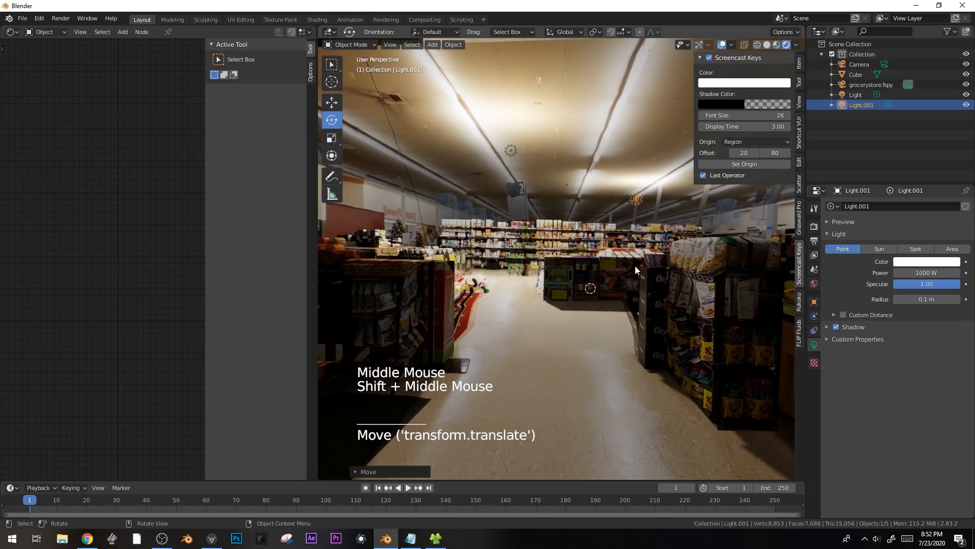
# - Duplicate the Diffuse BSDF node in the store mesh's material and switch the copy to a Glossy BSDF
pyautogui.click(574, 287)
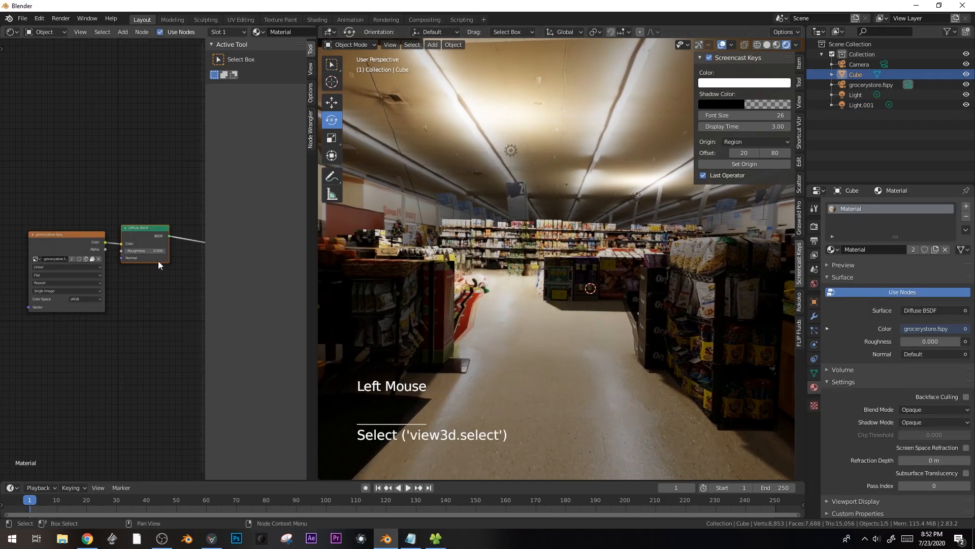
pyautogui.click(63, 232)
pyautogui.press('g')
pyautogui.moveTo(145, 239); pyautogui.dragTo(143, 178)
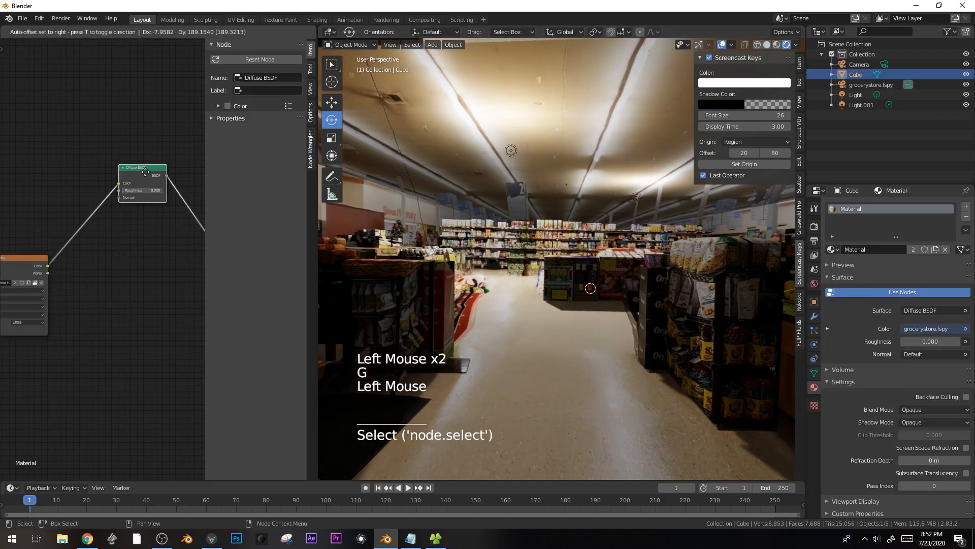
pyautogui.hotkey('shift', 'd')
pyautogui.hotkey('shift', 's')
pyautogui.moveTo(127, 251)
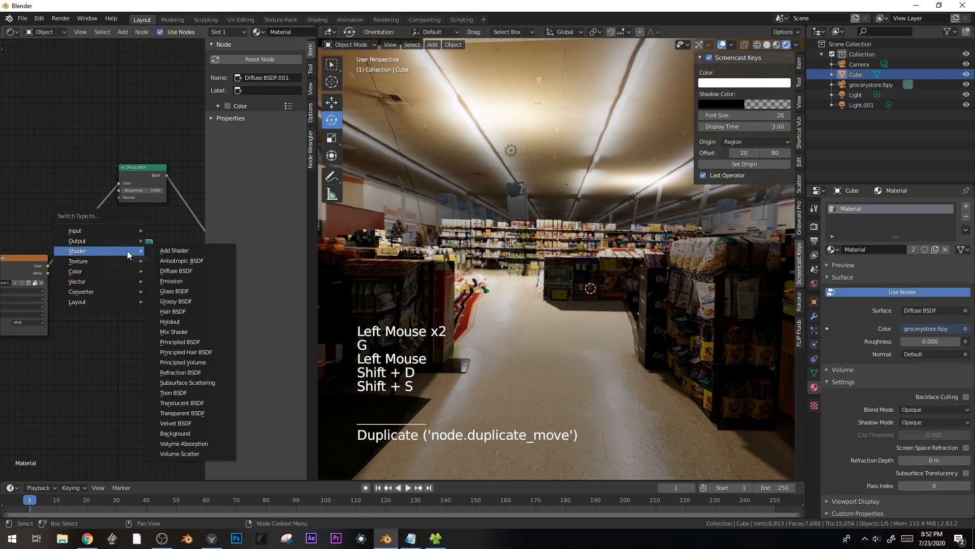
pyautogui.click(183, 301)
# - Link the photo's color to the Glossy BSDF and combine the Diffuse and Glossy shaders in a Mix Shader
pyautogui.moveTo(204, 249); pyautogui.dragTo(249, 248)
pyautogui.moveTo(70, 266); pyautogui.dragTo(121, 279)
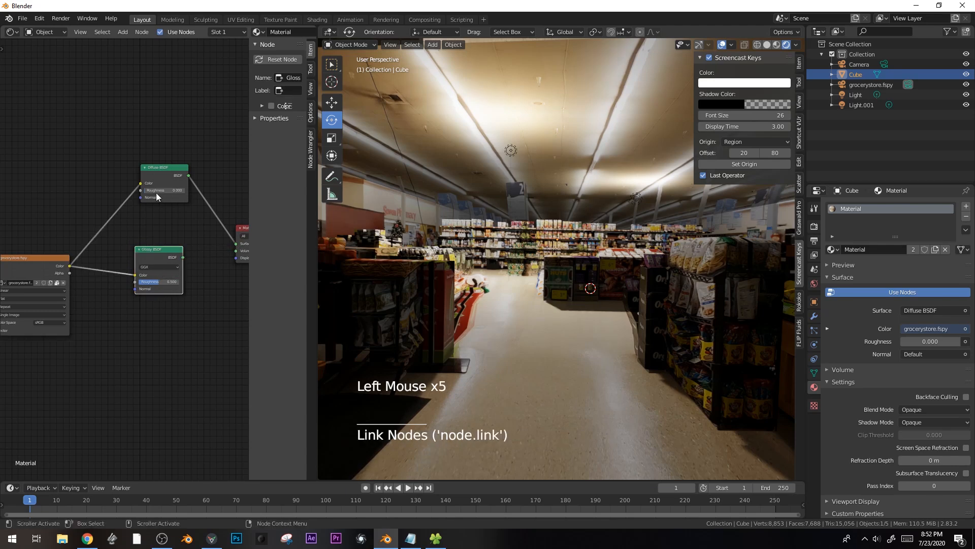
pyautogui.keyDown('ctrl'); pyautogui.keyDown('shift'); pyautogui.moveTo(160, 246); pyautogui.dragTo(161, 246, button='right'); pyautogui.keyUp('shift'); pyautogui.keyUp('ctrl')
pyautogui.keyDown('shift'); pyautogui.moveTo(195, 274); pyautogui.dragTo(157, 274, button='middle'); pyautogui.keyUp('shift')
# - Rearrange the shader nodes and link the photo's color to the Mix Shader's factor
pyautogui.click(224, 259)
pyautogui.press('g')
pyautogui.click(149, 301)
pyautogui.press('g')
pyautogui.moveTo(31, 266); pyautogui.dragTo(173, 224)
# - Insert an Invert node between the photo and the Mix Shader's factor, and feed the photo's color into the Glossy roughness
pyautogui.click(132, 270)
pyautogui.hotkey('shift', 'a')
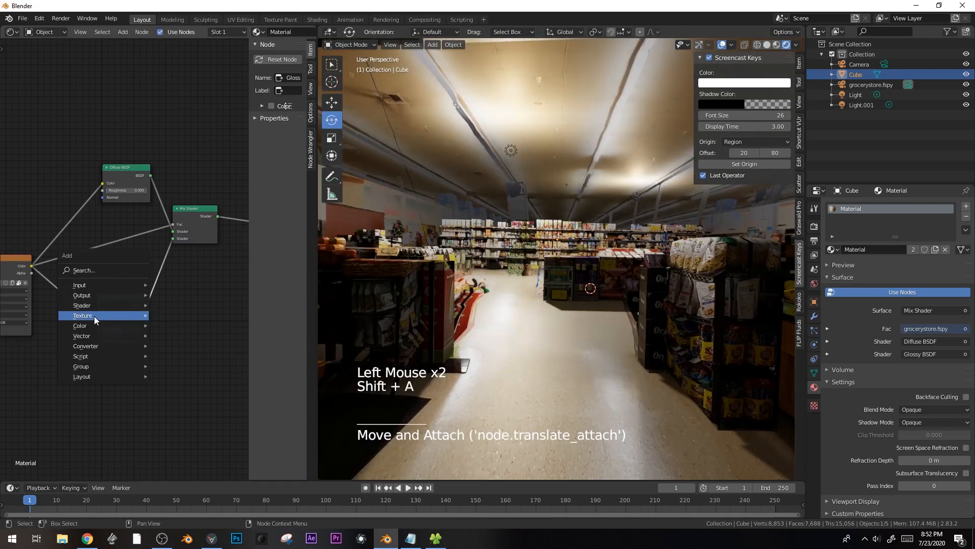
pyautogui.moveTo(90, 323)
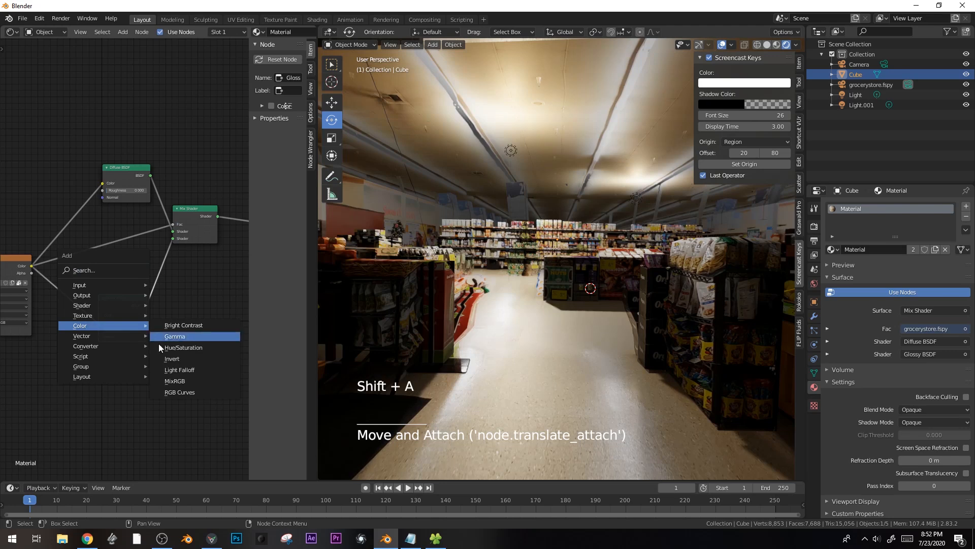
pyautogui.click(184, 358)
pyautogui.click(93, 227)
pyautogui.moveTo(564, 315); pyautogui.dragTo(590, 274, button='middle')
pyautogui.moveTo(127, 331); pyautogui.dragTo(98, 330)
# - Edit the store mesh and select all linked faces of the NUTS display box in camera view
pyautogui.keyDown('shift'); pyautogui.moveTo(605, 354); pyautogui.dragTo(670, 288, button='middle'); pyautogui.keyUp('shift')
pyautogui.keyDown('shift'); pyautogui.moveTo(573, 333); pyautogui.dragTo(570, 334, button='middle'); pyautogui.keyUp('shift')
pyautogui.press('Tab')
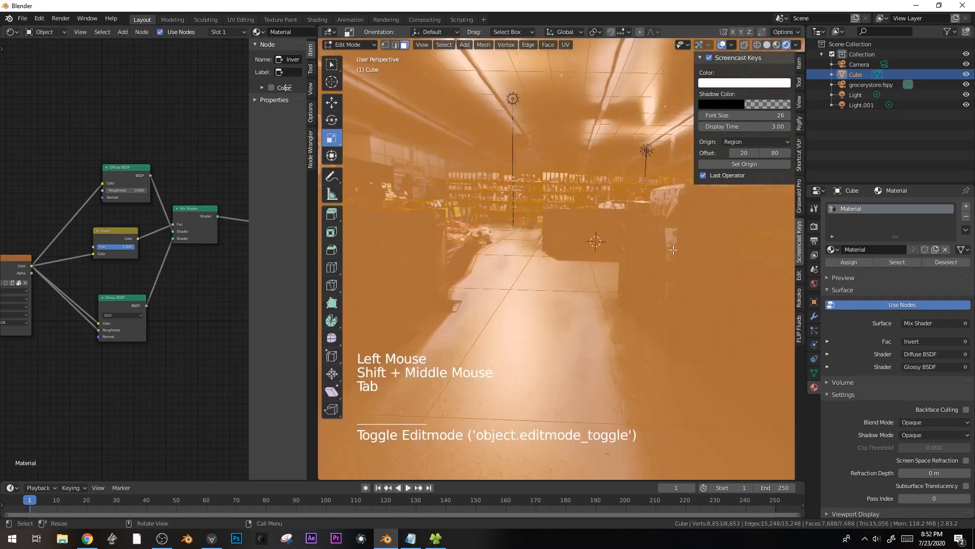
pyautogui.click(685, 232)
pyautogui.hotkey('ctrl', 'l')
pyautogui.moveTo(685, 245); pyautogui.dragTo(543, 283, button='middle')
pyautogui.scroll(1, 660, 267)
pyautogui.scroll(2, 584, 254)
pyautogui.scroll(-2, 509, 244)
pyautogui.press('KP_0')
pyautogui.scroll(6, 674, 344)
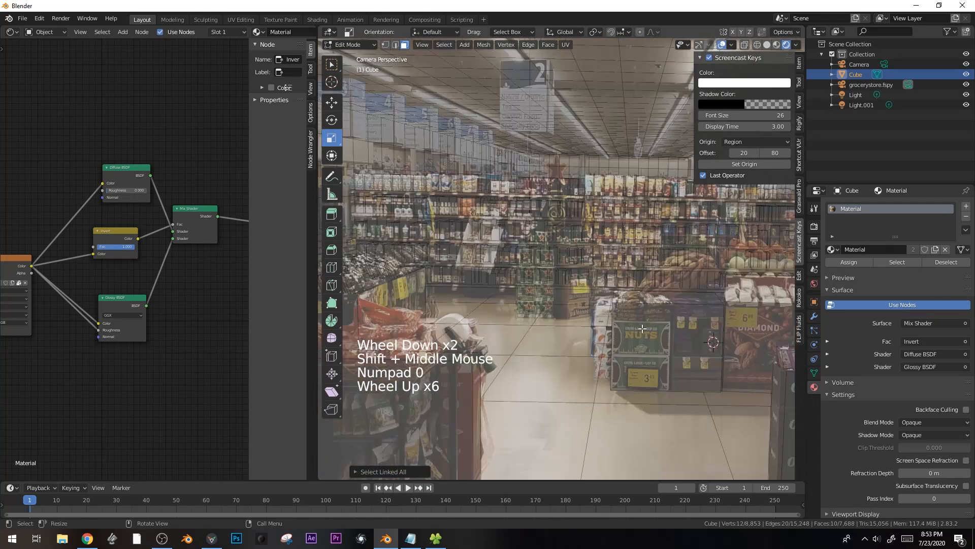
pyautogui.click(674, 344)
pyautogui.hotkey('ctrl', 'l')
pyautogui.hotkey('alt', 'z')
pyautogui.hotkey('alt', 'z')
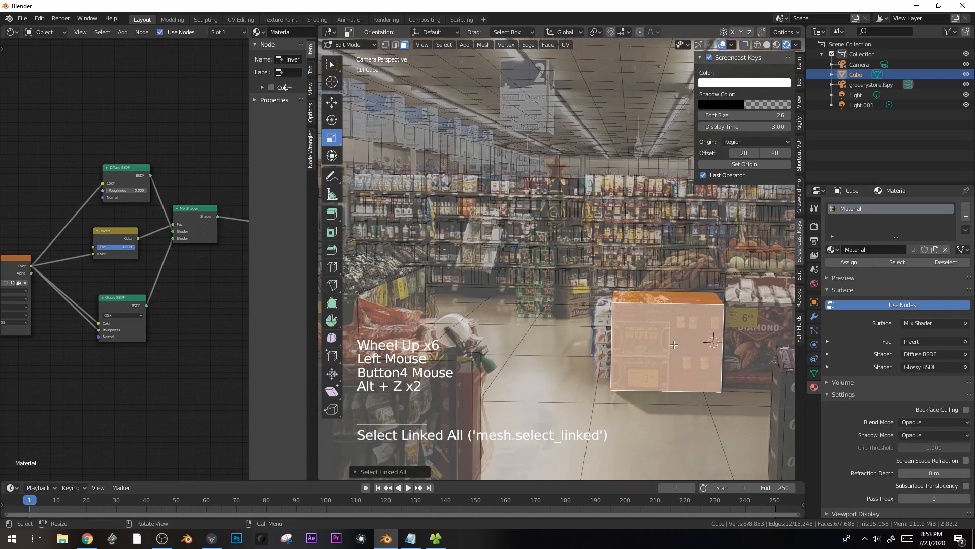
# - Duplicate the display box, move the copy along X into the aisle, and scale it down
pyautogui.hotkey('shift', 'd')
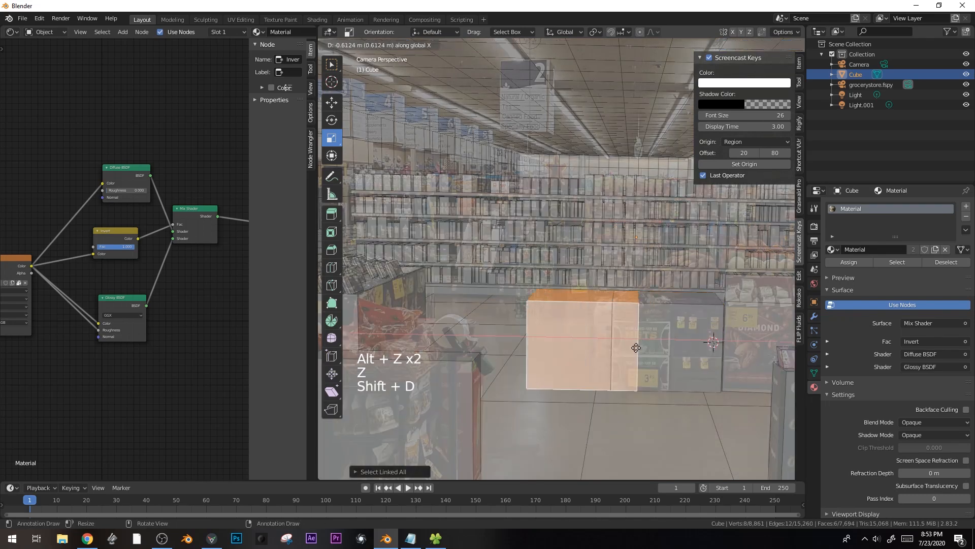
pyautogui.press('s')
pyautogui.click(618, 290)
pyautogui.press('s')
pyautogui.click(596, 289)
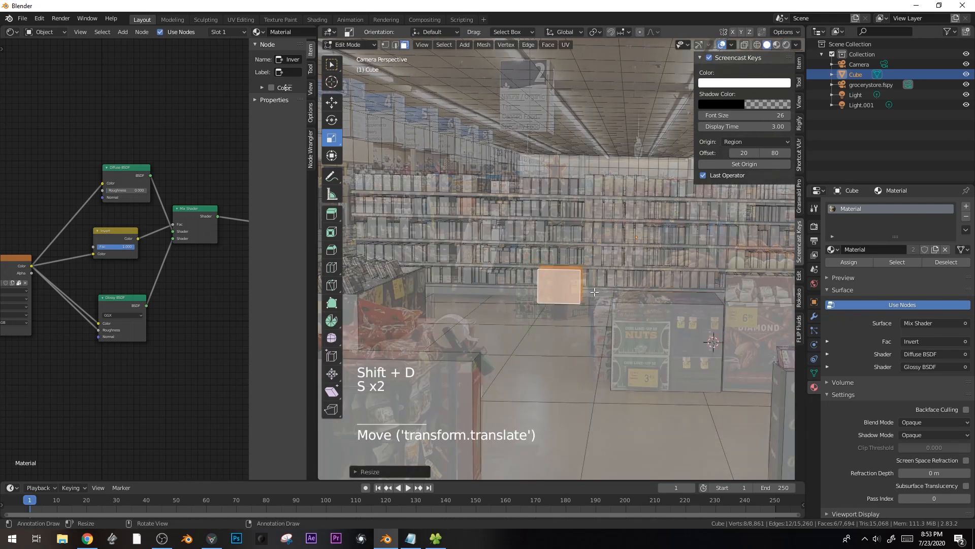
# - Lower the small box copy along Z and shift it along X to the stacked display at the aisle's end
pyautogui.press('g')
pyautogui.press('z')
pyautogui.click(598, 310)
pyautogui.press('g')
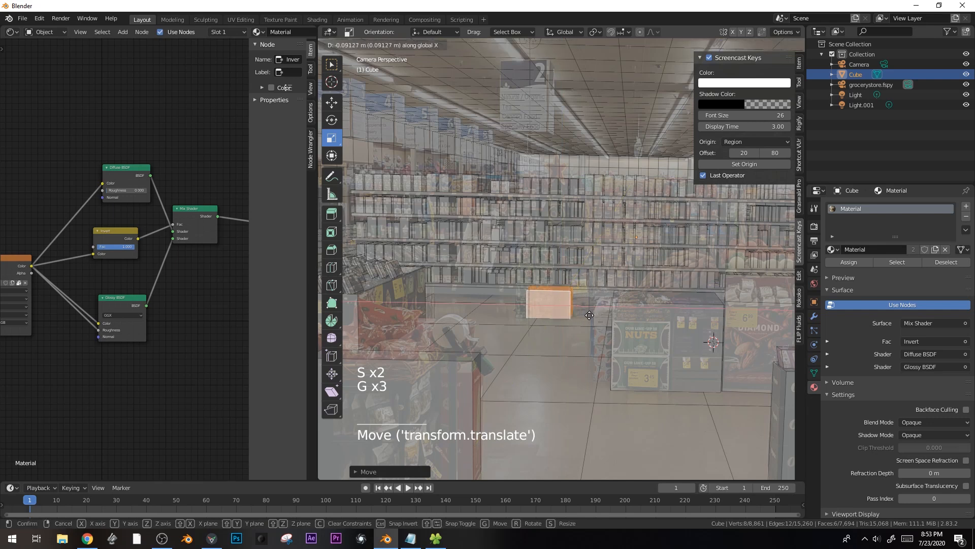
pyautogui.click(573, 315)
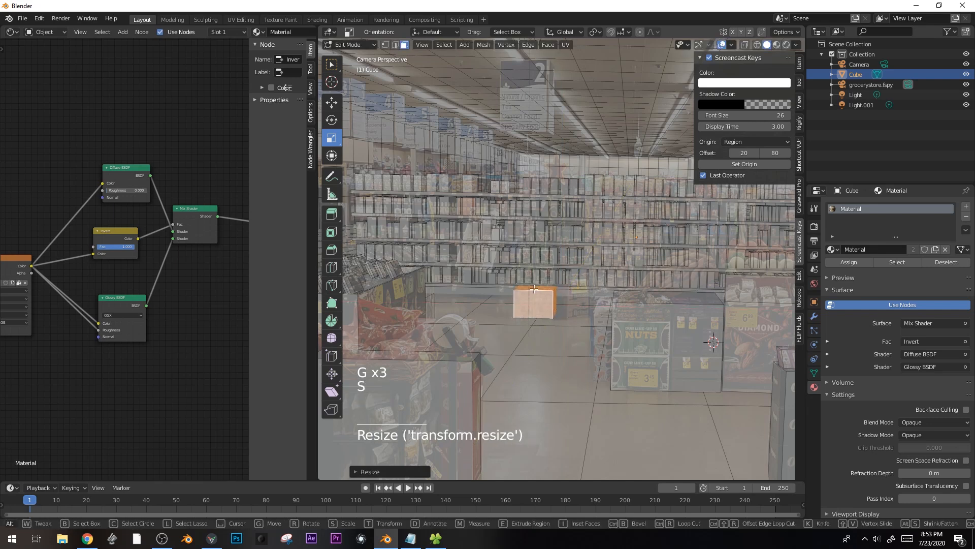
# - Raise the small box's top face along Z to make the box taller
pyautogui.click(535, 288)
pyautogui.press('g')
pyautogui.press('z')
pyautogui.click(605, 257)
# - Select the whole tall box and adjust its position and size over the stacked display
pyautogui.hotkey('ctrl', 'l')
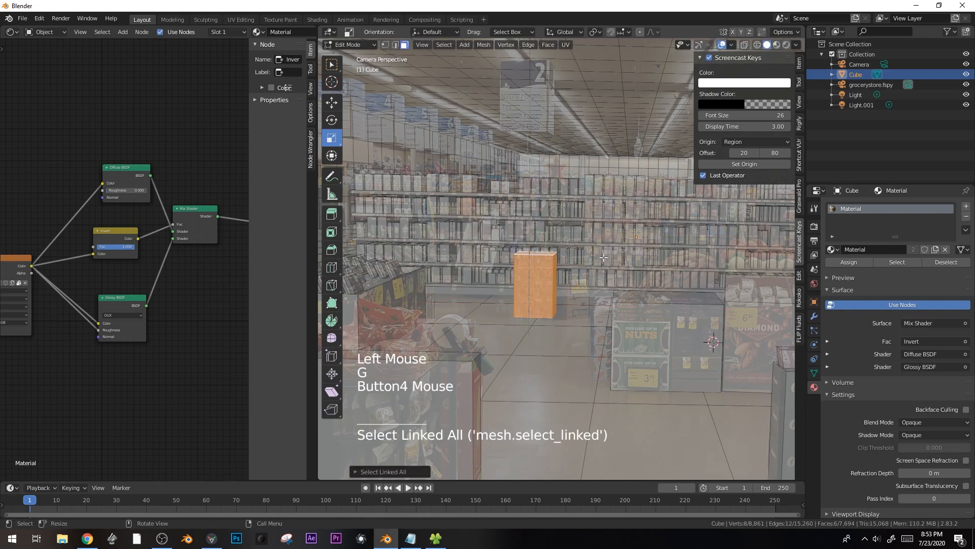
pyautogui.press('g')
pyautogui.press('z')
pyautogui.click(632, 273)
pyautogui.press('3')
pyautogui.click(631, 273)
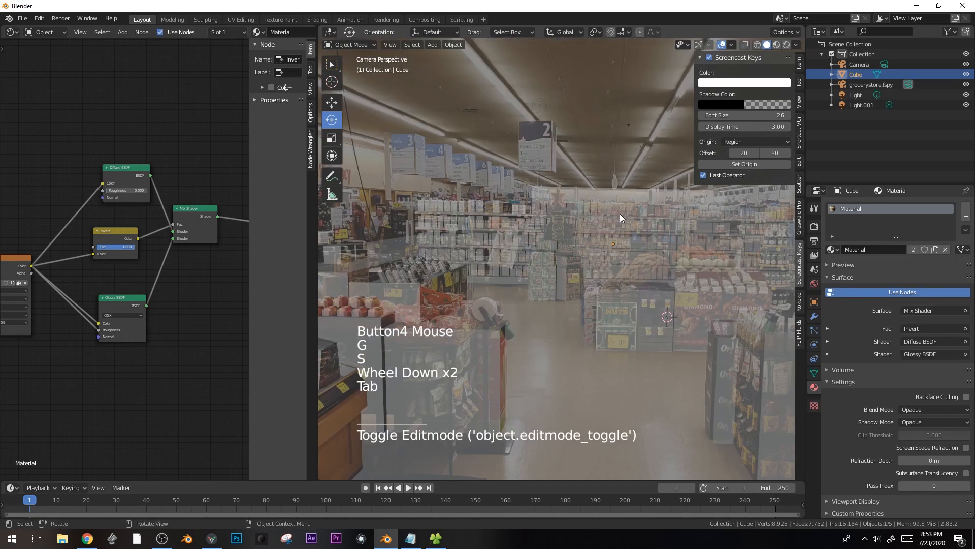
# - Unwrap the entire mesh again from the camera view and show the viewport in material preview
pyautogui.press('Tab')
pyautogui.press('Tab')
pyautogui.press('a')
pyautogui.press('u')
pyautogui.press('Tab')
pyautogui.moveTo(619, 213)
pyautogui.mouseDown(button='middle')
pyautogui.moveTo(599, 305)
pyautogui.moveTo(614, 306)
pyautogui.mouseUp(button='middle')
pyautogui.press('z')
pyautogui.click(616, 349)
# - Examine the projected texture around the display boxes and floor from several angles
pyautogui.moveTo(616, 348); pyautogui.dragTo(650, 321, button='middle')
pyautogui.moveTo(651, 321)
pyautogui.keyDown('shift'); pyautogui.mouseDown(button='middle')
pyautogui.moveTo(658, 321)
pyautogui.moveTo(608, 316)
pyautogui.mouseUp(button='middle'); pyautogui.keyUp('shift')
pyautogui.moveTo(608, 316); pyautogui.dragTo(590, 324, button='middle')
pyautogui.keyDown('shift'); pyautogui.scroll(-1, 620, 315); pyautogui.keyUp('shift')
pyautogui.scroll(-1, 492, 261)
pyautogui.scroll(2, 493, 261)
pyautogui.keyDown('shift'); pyautogui.moveTo(493, 261); pyautogui.dragTo(498, 283, button='middle'); pyautogui.keyUp('shift')
pyautogui.moveTo(499, 283); pyautogui.dragTo(638, 303, button='middle')
# - Select the smeared floor faces behind the display boxes and create a new material, Material.001, in a second slot
pyautogui.press('Tab')
pyautogui.click(634, 262)
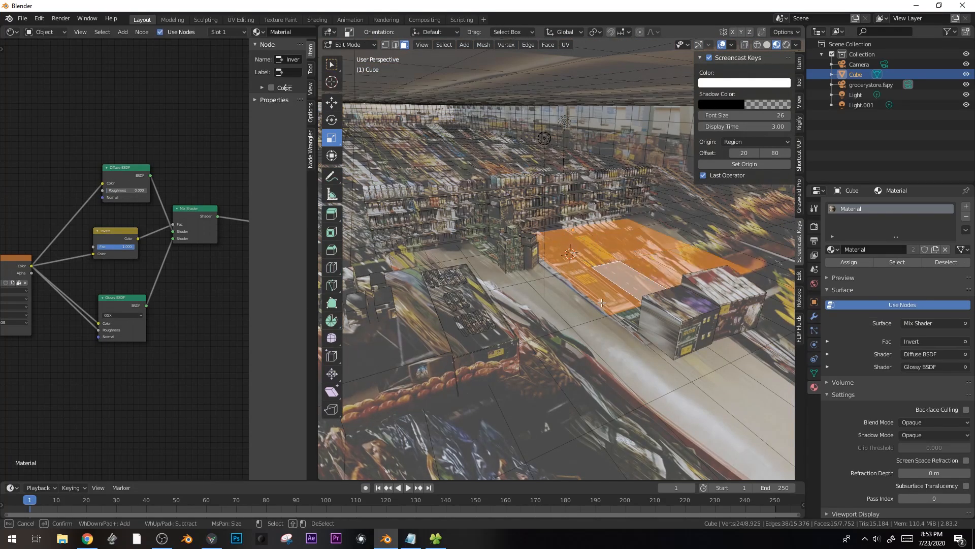
pyautogui.click(967, 209)
pyautogui.click(883, 270)
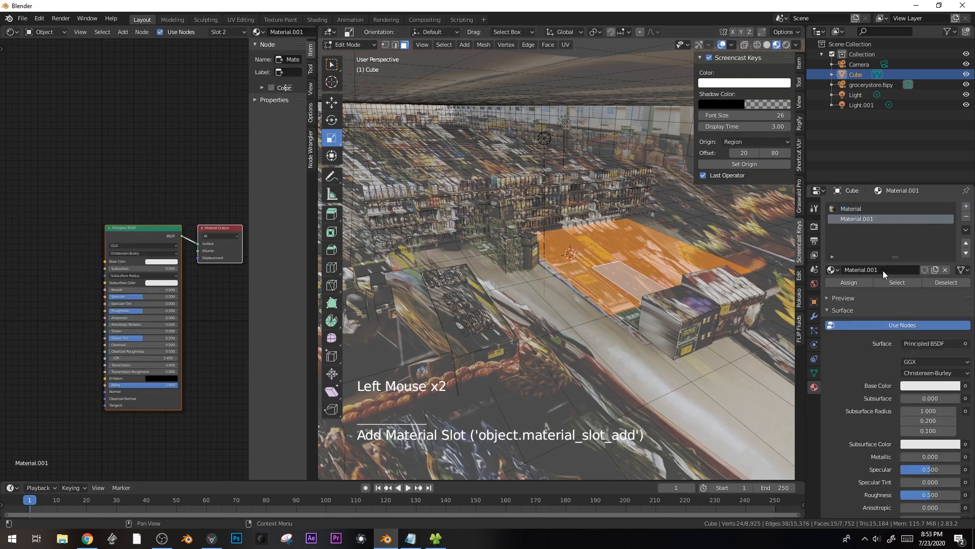
# - Give Material.001 a pale yellow base color, assign it to the selected floor faces, and leave mesh editing
pyautogui.click(919, 387)
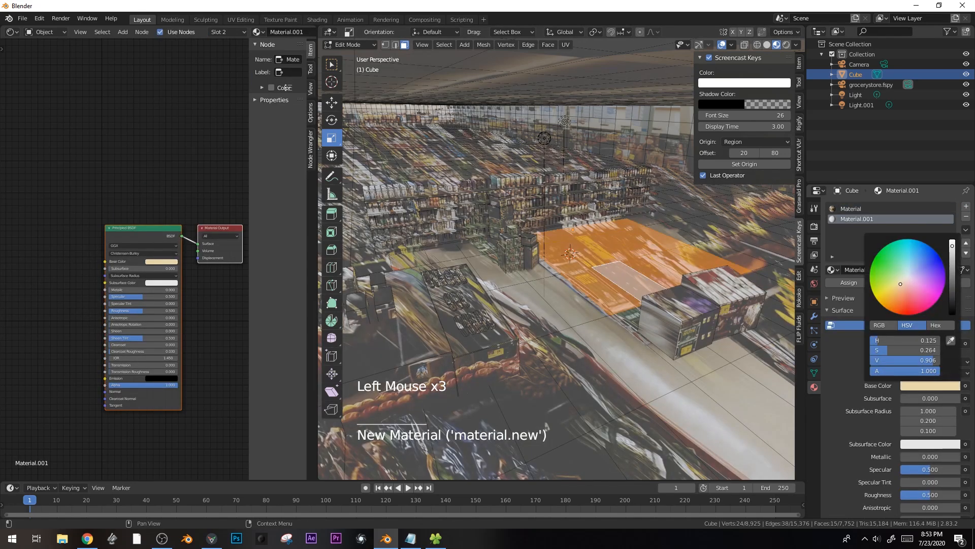
pyautogui.click(838, 282)
pyautogui.press('Tab')
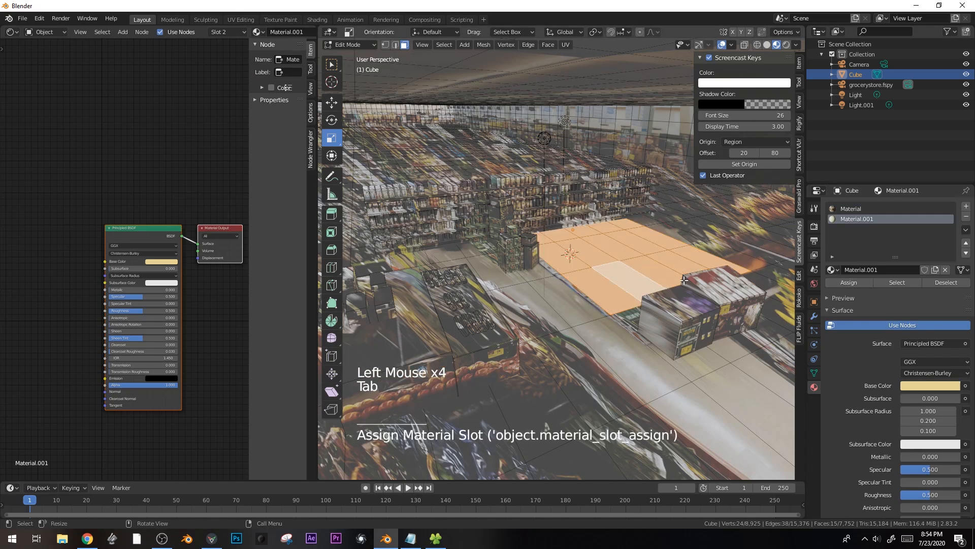
pyautogui.press('Tab')
pyautogui.hotkey('alt', 'a')
# - Sample the photo's floor color in the viewport as the base color of Material.001
pyautogui.moveTo(675, 291); pyautogui.dragTo(736, 314, button='middle')
pyautogui.click(925, 374)
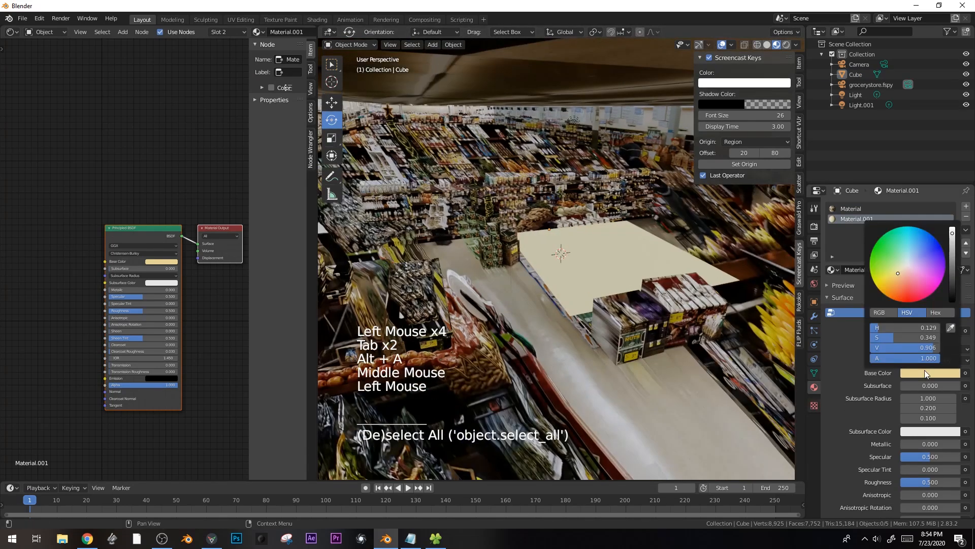
pyautogui.click(950, 329)
pyautogui.click(514, 275)
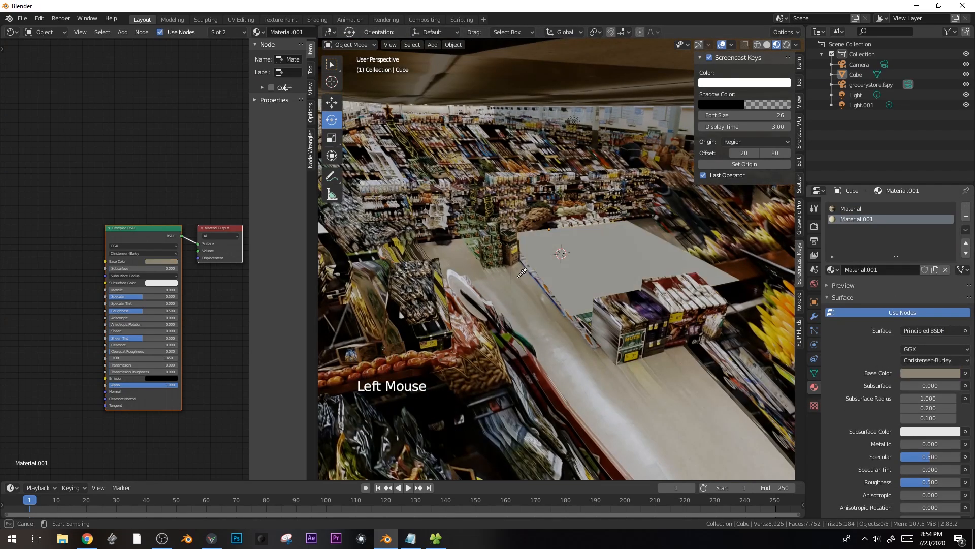
# - Select the floor faces around the display boxes that show projected fruit and assign Material.001 to them
pyautogui.moveTo(517, 277); pyautogui.dragTo(610, 353, button='middle')
pyautogui.scroll(-2, 674, 346)
pyautogui.keyDown('shift'); pyautogui.moveTo(675, 346); pyautogui.dragTo(635, 317, button='middle'); pyautogui.keyUp('shift')
pyautogui.press('Tab')
pyautogui.click(614, 286)
pyautogui.press('c')
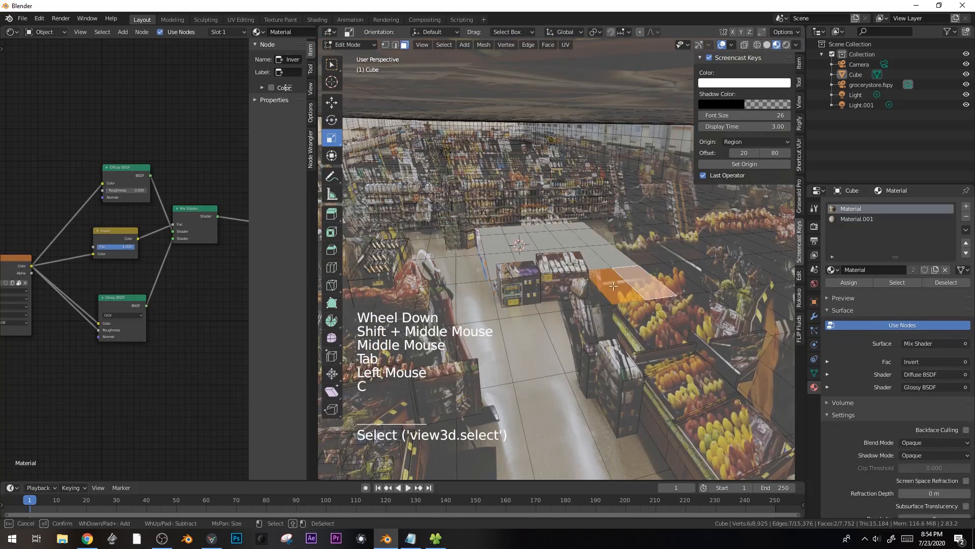
pyautogui.moveTo(639, 301); pyautogui.dragTo(598, 308)
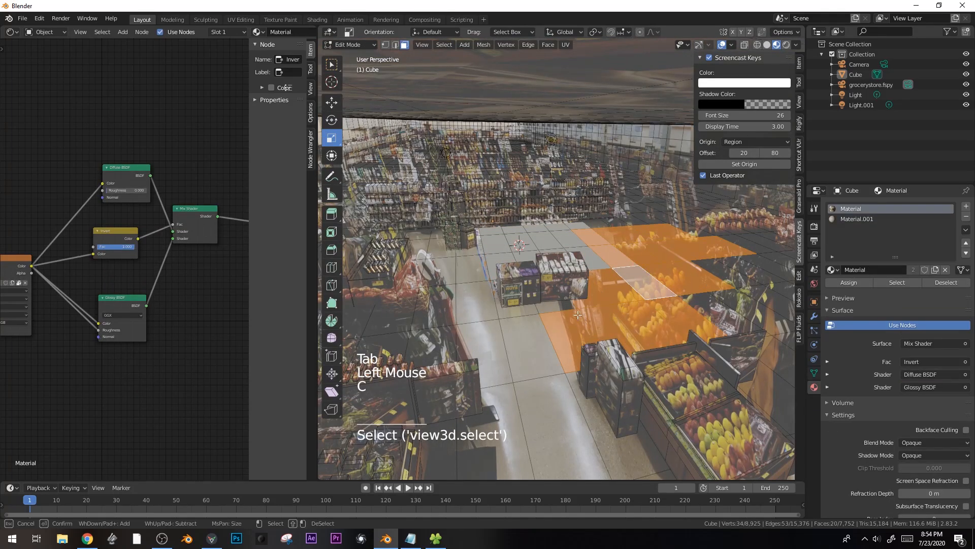
pyautogui.click(857, 219)
pyautogui.click(849, 283)
pyautogui.press('Tab')
pyautogui.scroll(-2, 653, 303)
pyautogui.press('Tab')
# - Select two clean aisle floor faces, duplicate them along Y, and adjust the copy's height along Z
pyautogui.scroll(1, 653, 303)
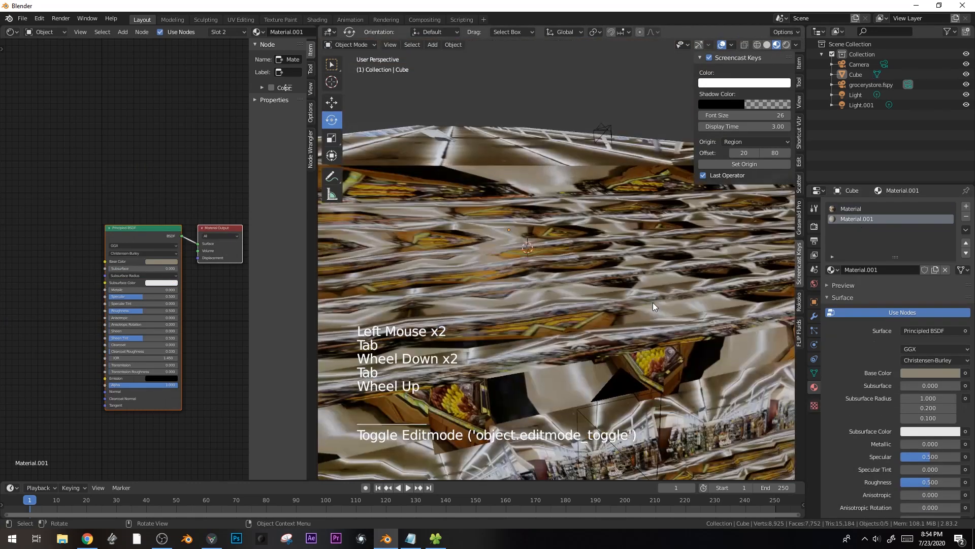
pyautogui.scroll(1, 653, 303)
pyautogui.keyDown('shift'); pyautogui.moveTo(654, 303); pyautogui.dragTo(650, 285, button='middle'); pyautogui.keyUp('shift')
pyautogui.press('Tab')
pyautogui.click(517, 314)
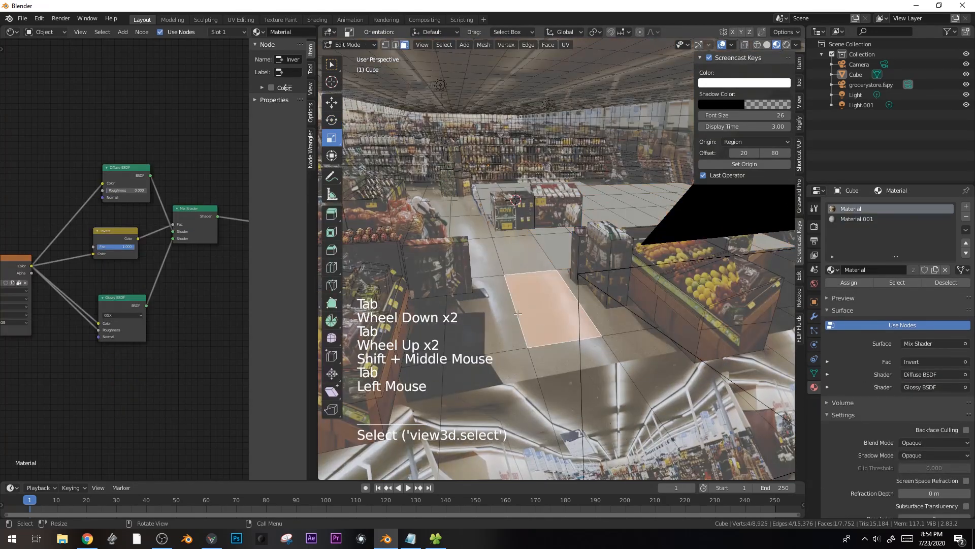
pyautogui.keyDown('shift'); pyautogui.click(527, 262); pyautogui.keyUp('shift')
pyautogui.moveTo(527, 262); pyautogui.dragTo(582, 276, button='middle')
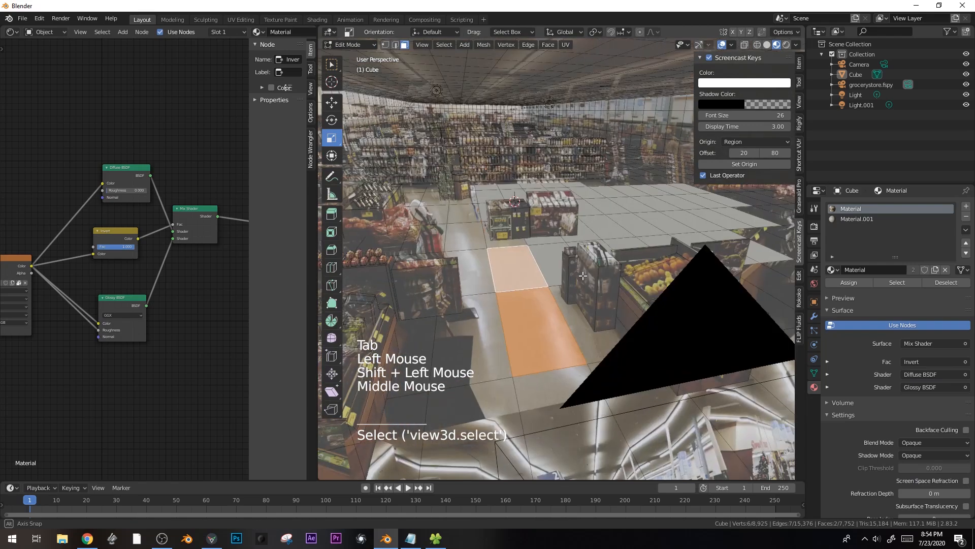
pyautogui.hotkey('shift', 'd')
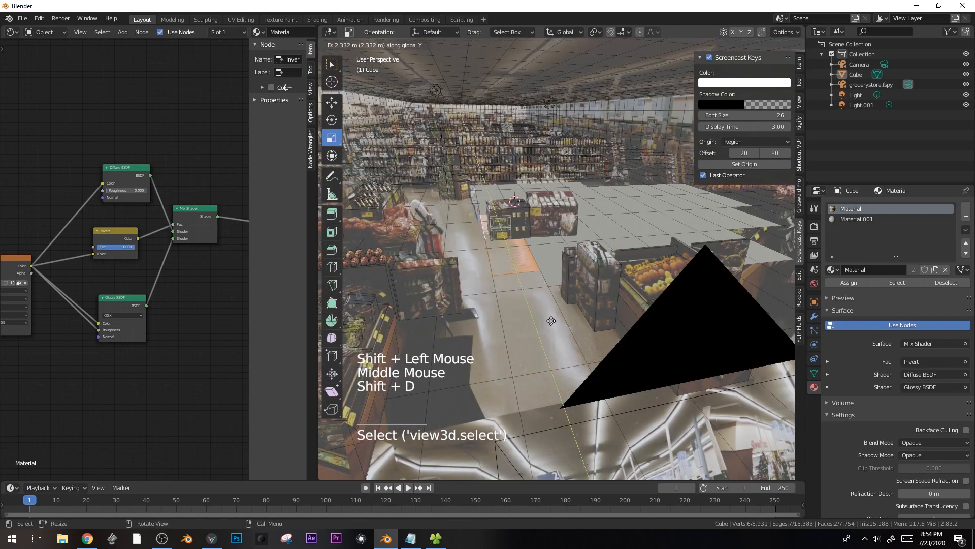
pyautogui.press('Escape')
pyautogui.press('g')
pyautogui.press('z')
pyautogui.click(555, 323)
# - Enlarge the copied floor faces and move them along X over the plain gray floor beside the aisle
pyautogui.press('g')
pyautogui.press('x')
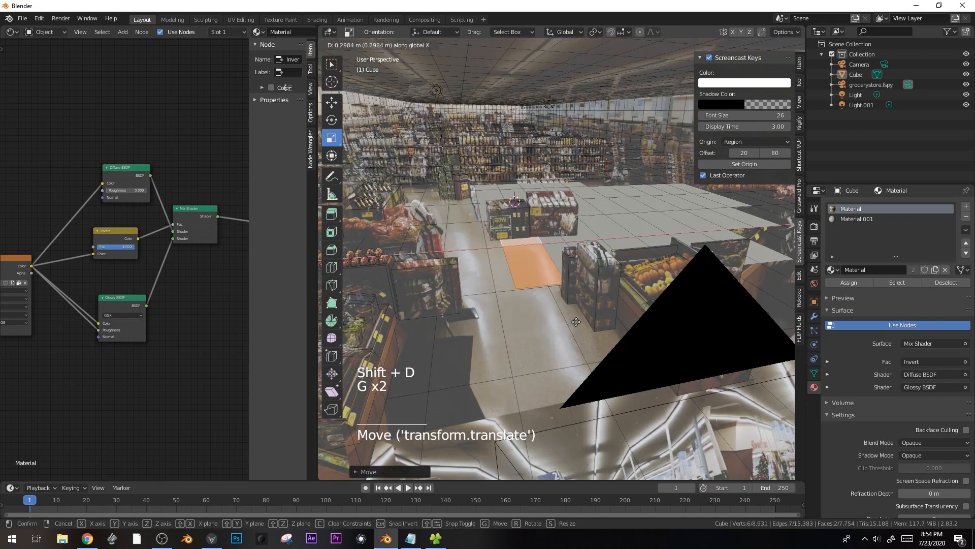
pyautogui.click(760, 435)
pyautogui.press('g')
pyautogui.press('x')
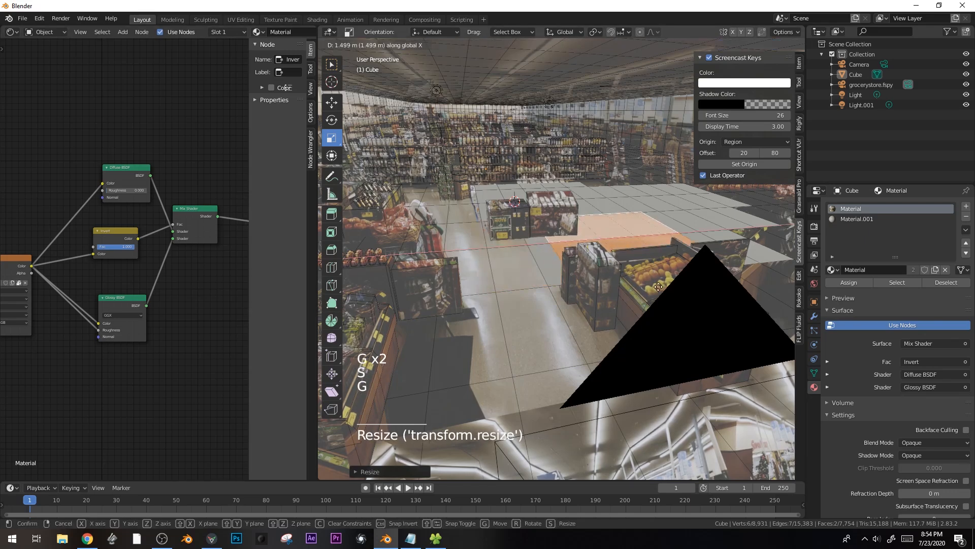
pyautogui.click(639, 287)
# - Duplicate the enlarged floor faces along X to cover the next part of the gray floor
pyautogui.keyDown('shift'); pyautogui.moveTo(639, 287); pyautogui.dragTo(457, 346, button='middle'); pyautogui.keyUp('shift')
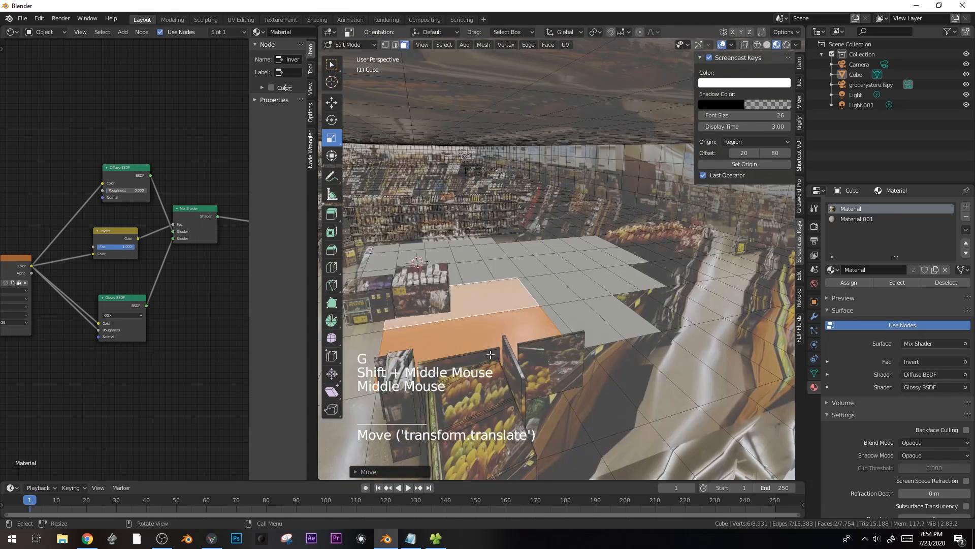
pyautogui.hotkey('shift', 'd')
pyautogui.press('x')
pyautogui.click(463, 298)
# - Select both floor patches together, duplicate them along Y toward the back wall, and shift the copy along X
pyautogui.keyDown('shift'); pyautogui.click(463, 298); pyautogui.keyUp('shift')
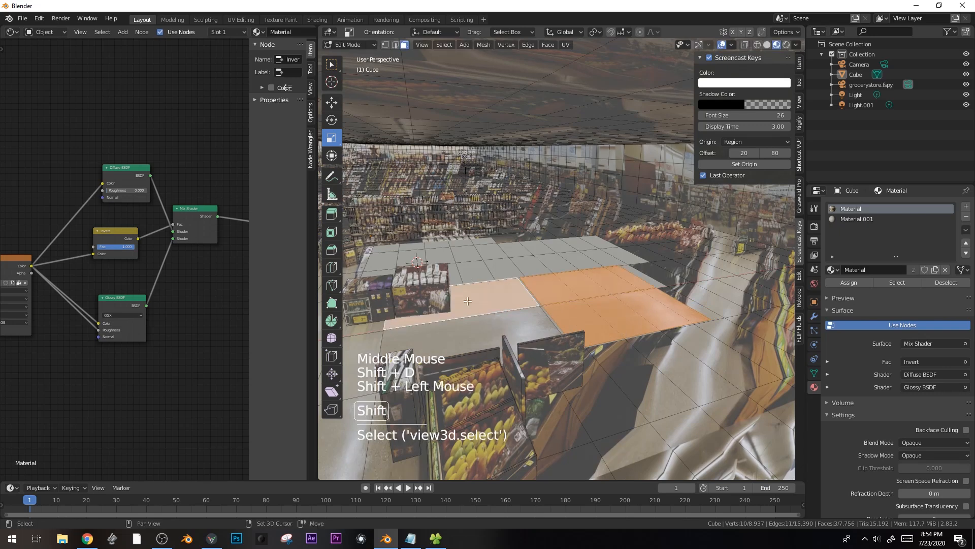
pyautogui.hotkey('shift', 'd')
pyautogui.press('y')
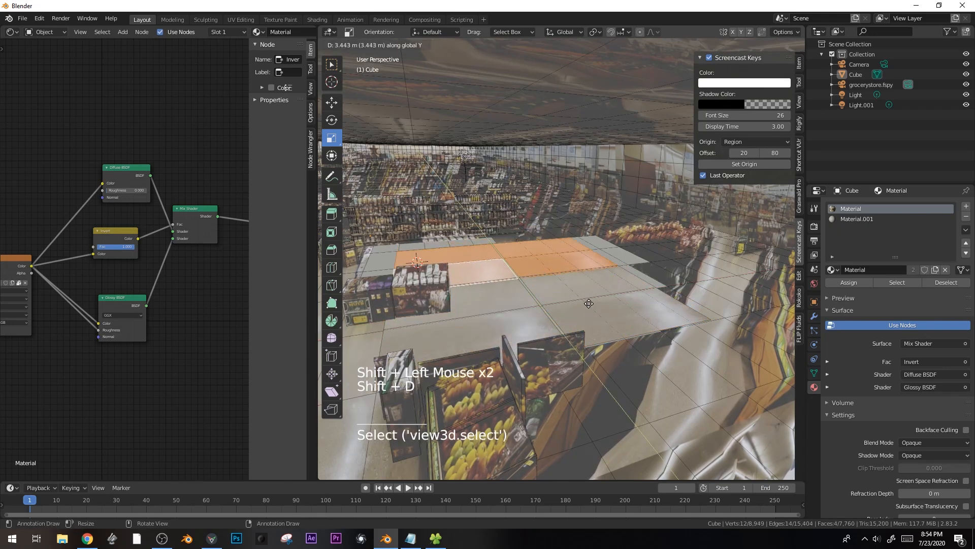
pyautogui.press('g')
pyautogui.press('x')
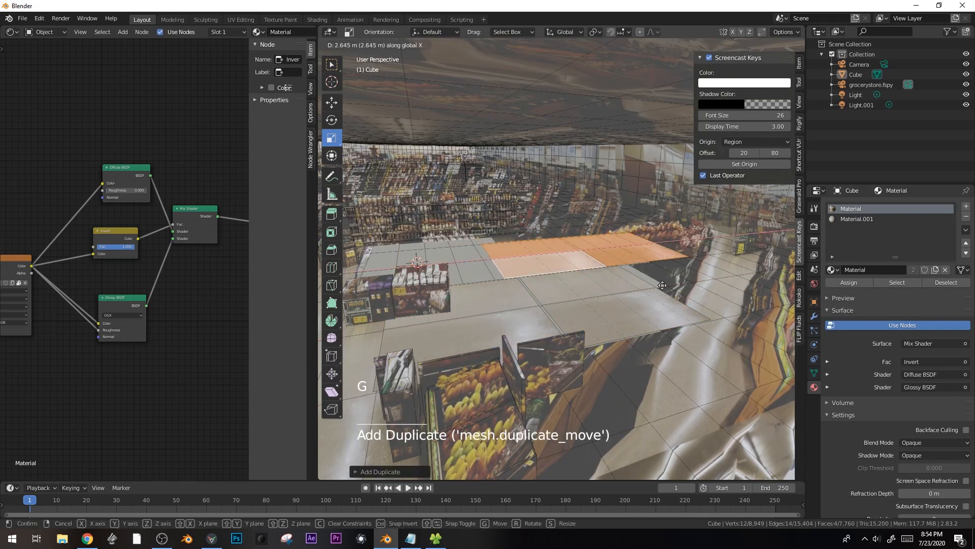
pyautogui.click(663, 284)
# - Duplicate the four floor faces again and place the copy around the floor behind the display boxes
pyautogui.hotkey('shift', 'd')
pyautogui.keyDown('shift'); pyautogui.moveTo(446, 326); pyautogui.dragTo(612, 333, button='middle'); pyautogui.keyUp('shift')
pyautogui.press('g')
pyautogui.click(585, 325)
pyautogui.press('Tab')
# - Duplicate the four floor faces along Y toward the camera and shift the copy along X across the front aisle
pyautogui.press('Tab')
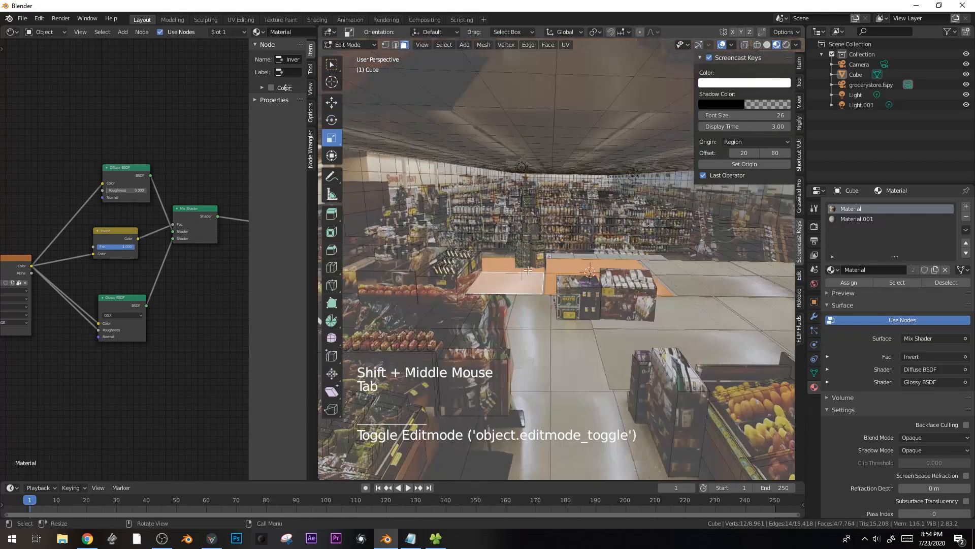
pyautogui.press('y')
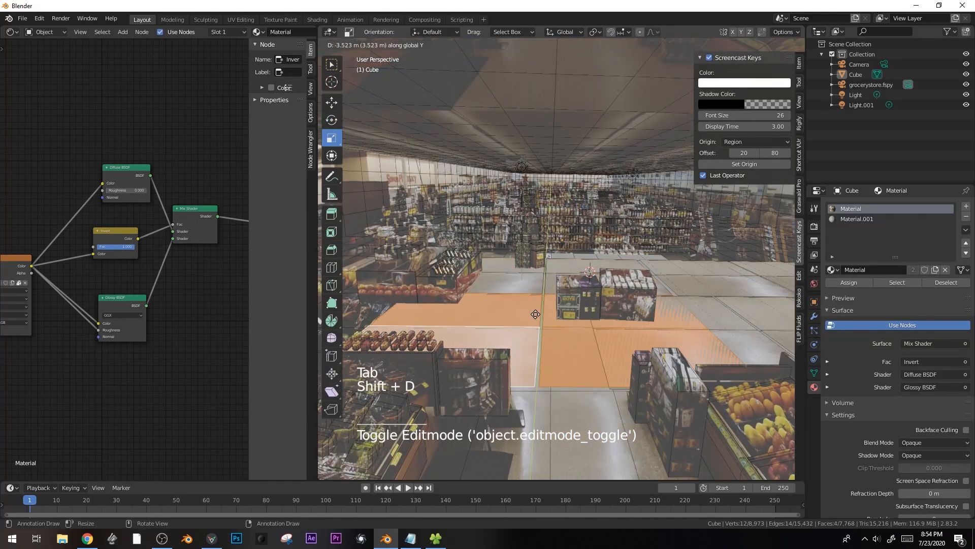
pyautogui.click(538, 315)
pyautogui.press('g')
pyautogui.press('x')
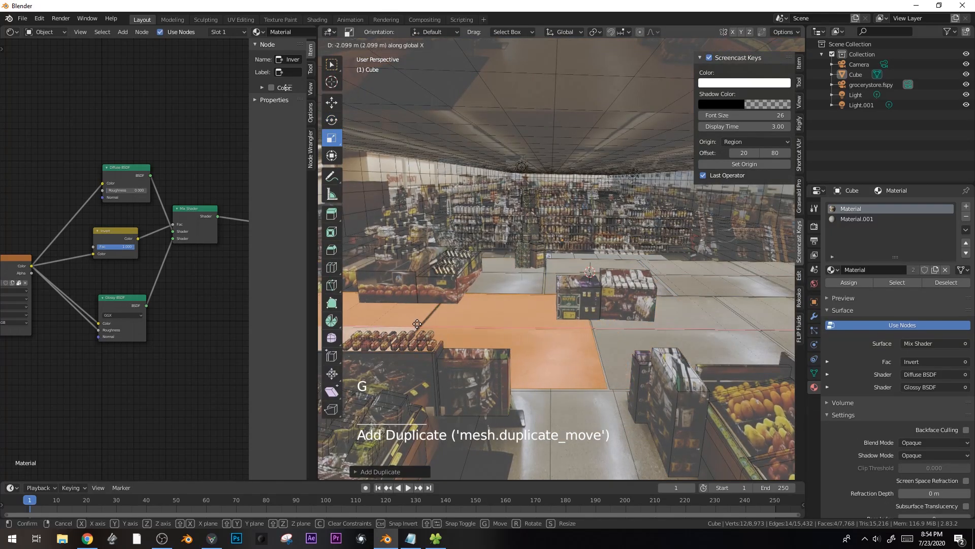
pyautogui.click(415, 324)
# - Reposition the linked two-face floor patch between the fruit displays and leave mesh editing
pyautogui.hotkey('ctrl', 'l')
pyautogui.press('g')
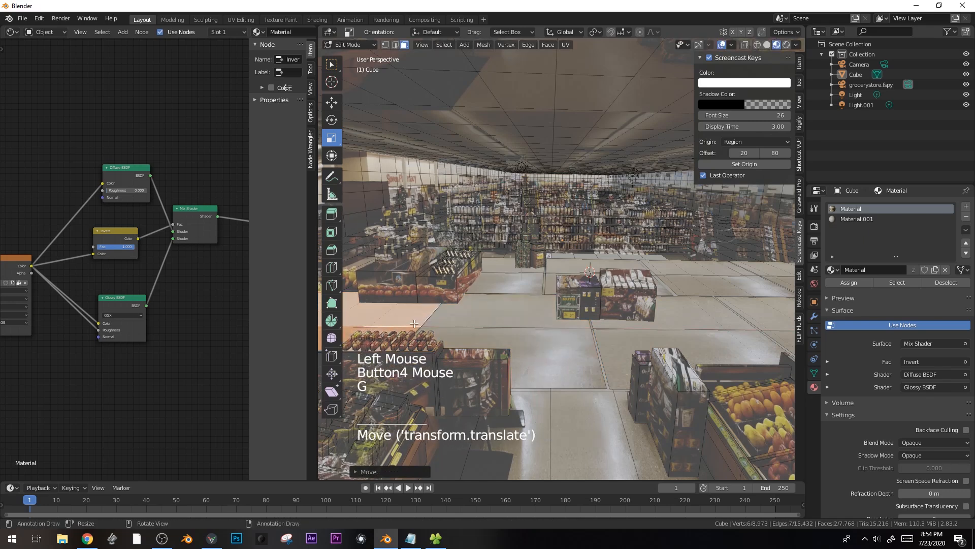
pyautogui.press('Tab')
pyautogui.hotkey('alt', 'a')
# - Add a plane to the scene and rotate it about X so it stands upright
pyautogui.keyDown('shift'); pyautogui.moveTo(620, 360); pyautogui.dragTo(600, 328, button='middle'); pyautogui.keyUp('shift')
pyautogui.keyDown('shift'); pyautogui.moveTo(600, 328); pyautogui.dragTo(580, 295, button='middle'); pyautogui.keyUp('shift')
pyautogui.scroll(-2, 596, 343)
pyautogui.scroll(2, 571, 315)
pyautogui.scroll(-2, 578, 313)
pyautogui.hotkey('shift', 'a')
pyautogui.moveTo(547, 181)
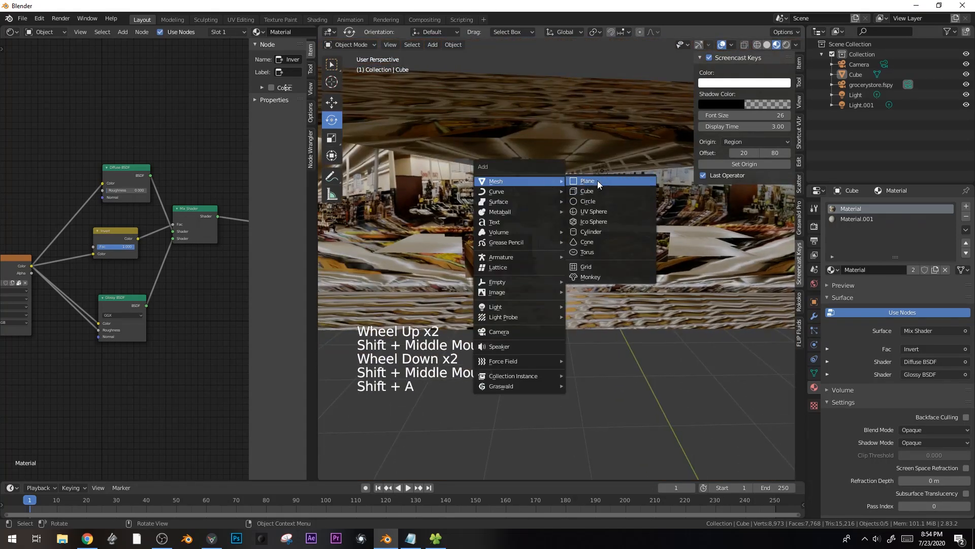
pyautogui.click(597, 181)
pyautogui.scroll(-2, 631, 227)
pyautogui.press('r')
pyautogui.press('x')
pyautogui.click(590, 160)
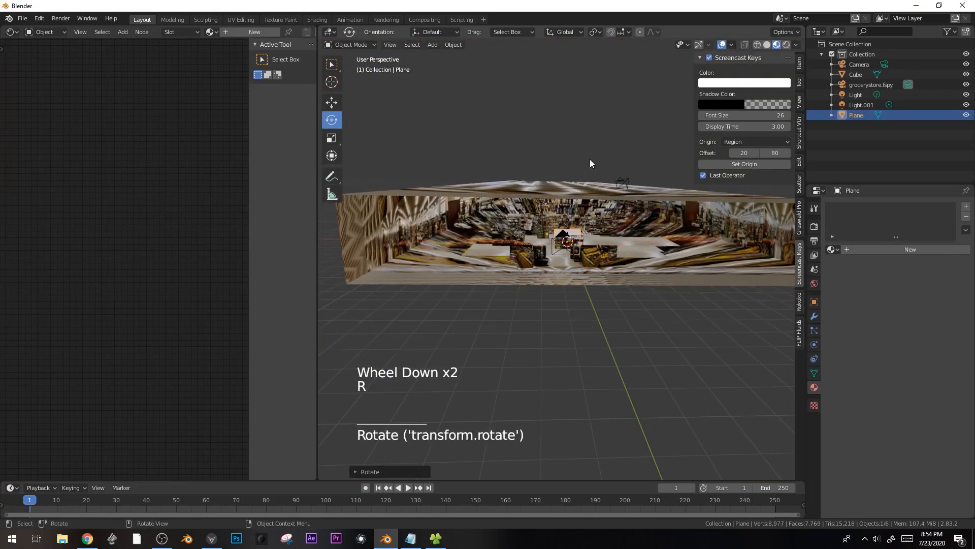
# - Move the upright plane to the open front of the store and enlarge it
pyautogui.press('g')
pyautogui.click(597, 198)
pyautogui.press('g')
pyautogui.click(567, 163)
pyautogui.press('s')
pyautogui.click(599, 172)
# - Divide the plane into a three-by-three grid of faces with loop cuts
pyautogui.press('Tab')
pyautogui.hotkey('ctrl', 'r')
pyautogui.click(622, 206)
pyautogui.click(639, 195)
pyautogui.hotkey('ctrl', 'r')
pyautogui.click(609, 255)
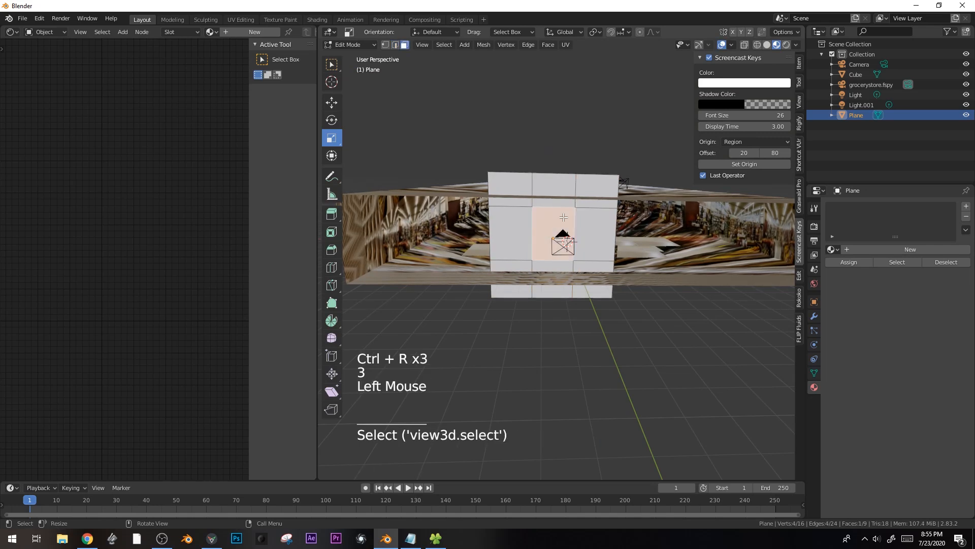
# - Extrude the plane's center face and delete the extruded face to open a window in the plane
pyautogui.moveTo(564, 217); pyautogui.dragTo(665, 286, button='middle')
pyautogui.press('e')
pyautogui.press('x')
pyautogui.click(666, 286)
pyautogui.press('Tab')
# - Widen the windowed plane along X and look through its opening into the store
pyautogui.press('a')
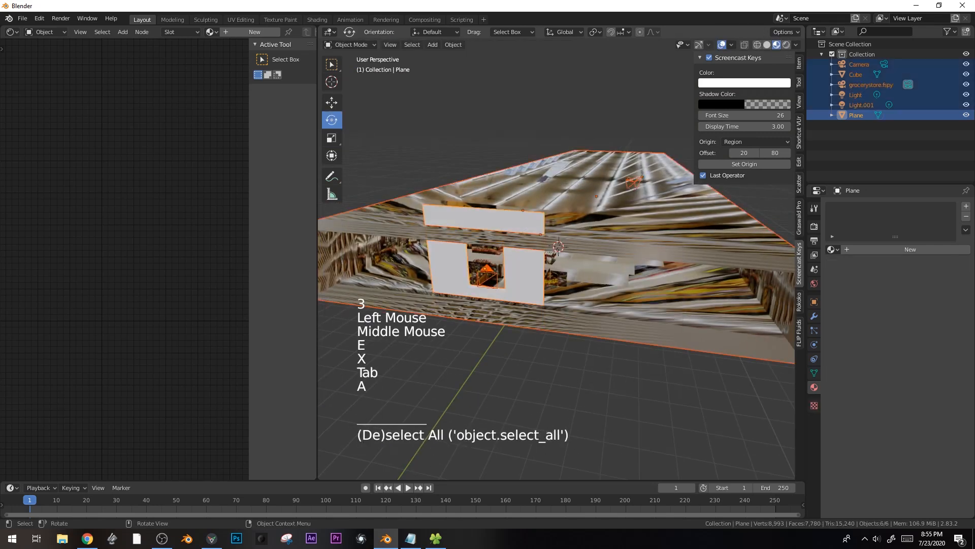
pyautogui.press('s')
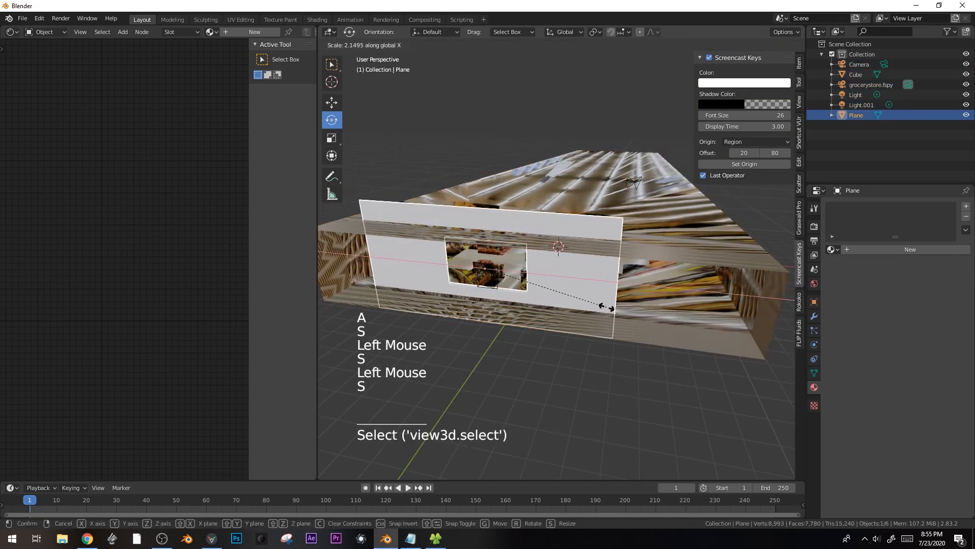
pyautogui.click(589, 305)
pyautogui.scroll(1, 587, 303)
pyautogui.press('Tab')
pyautogui.moveTo(587, 304); pyautogui.dragTo(609, 305, button='middle')
pyautogui.moveTo(609, 305); pyautogui.dragTo(649, 317, button='middle')
pyautogui.scroll(2, 622, 327)
pyautogui.scroll(-1, 624, 323)
pyautogui.scroll(2, 633, 315)
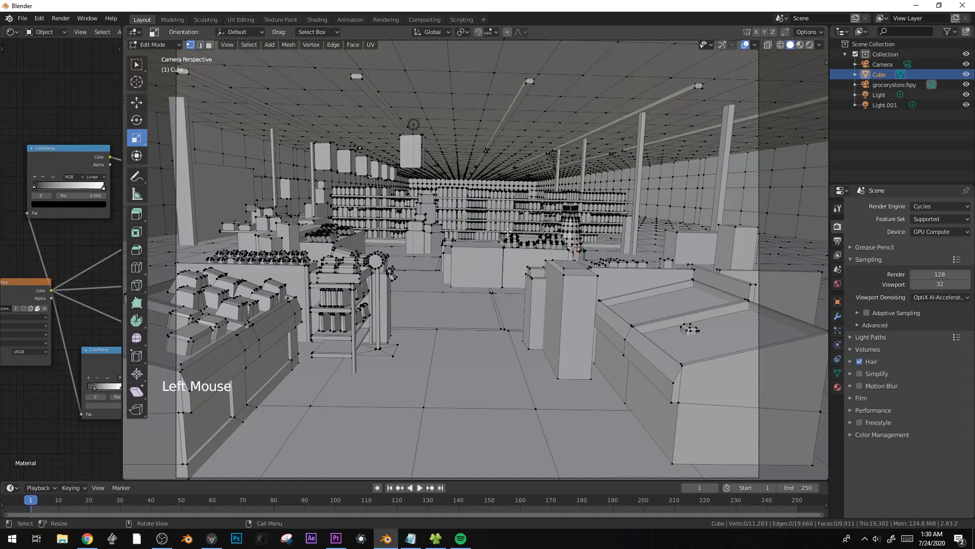
# - Review the detailed store in material preview and switch the viewport to rendered shading
pyautogui.click(511, 282)
pyautogui.press('Tab')
pyautogui.press('Tab')
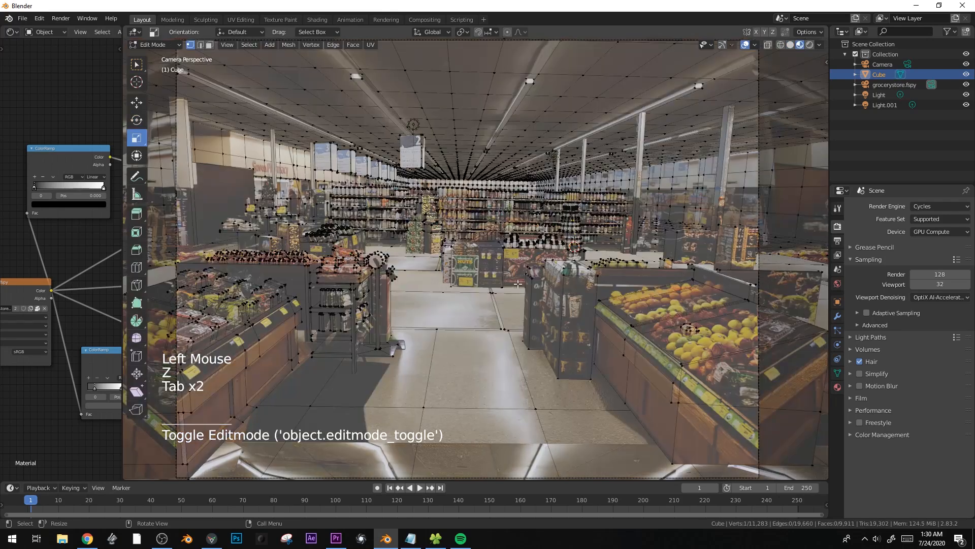
pyautogui.keyDown('shift'); pyautogui.moveTo(583, 287); pyautogui.dragTo(408, 257, button='middle'); pyautogui.keyUp('shift')
pyautogui.scroll(1, 408, 257)
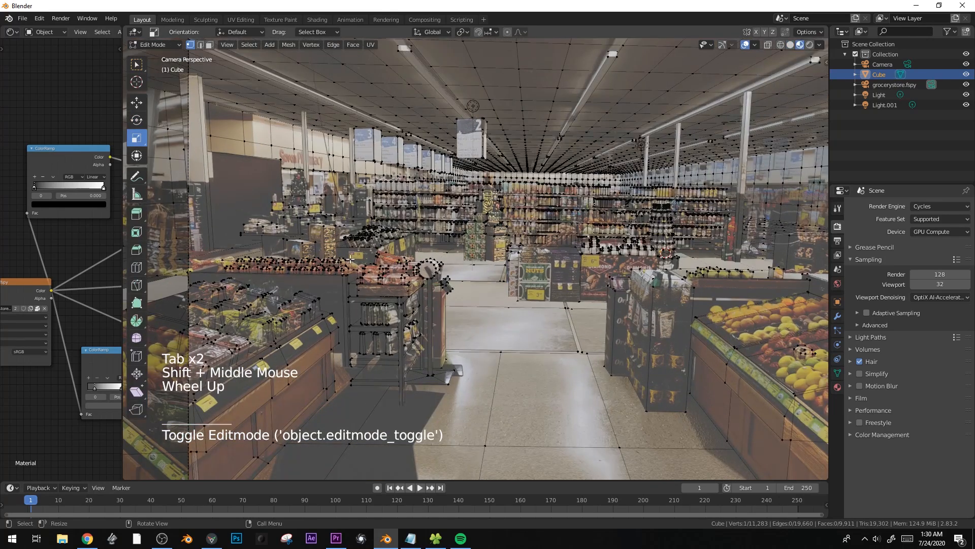
pyautogui.keyDown('shift'); pyautogui.moveTo(466, 244); pyautogui.dragTo(443, 242, button='middle'); pyautogui.keyUp('shift')
pyautogui.scroll(-1, 443, 242)
pyautogui.press('Tab')
pyautogui.press('z')
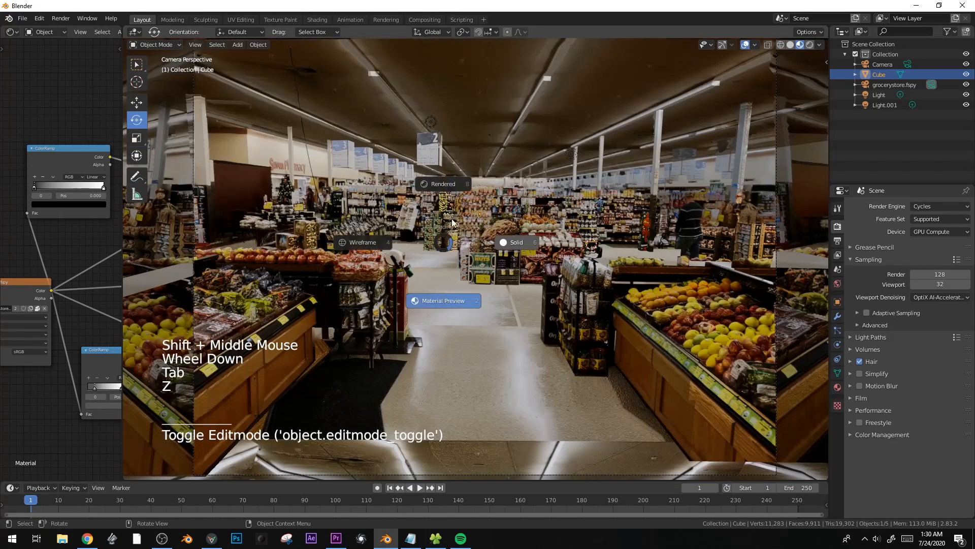
pyautogui.click(443, 184)
# - Move the ceiling point light along X in the rendered view and save the file
pyautogui.hotkey('shift', 'alt', 'z')
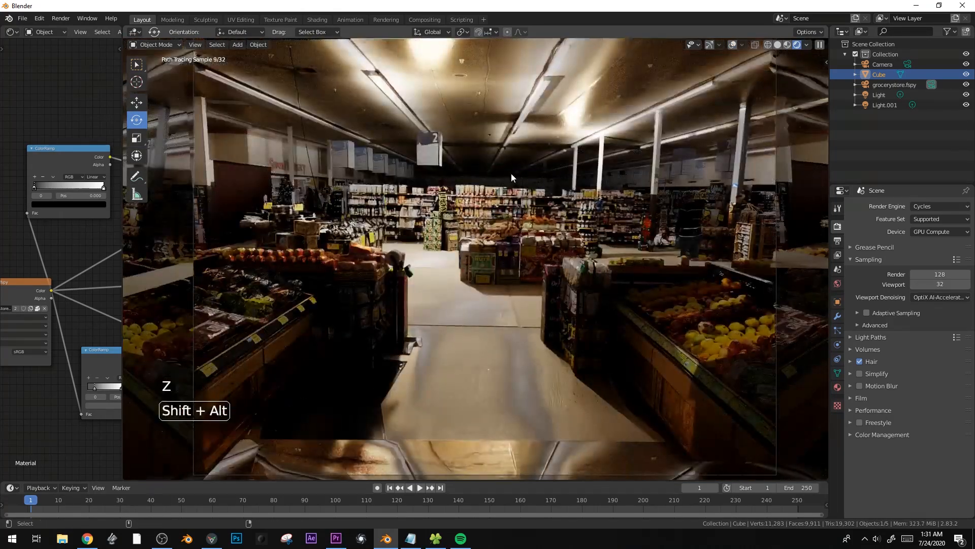
pyautogui.click(459, 129)
pyautogui.press('g')
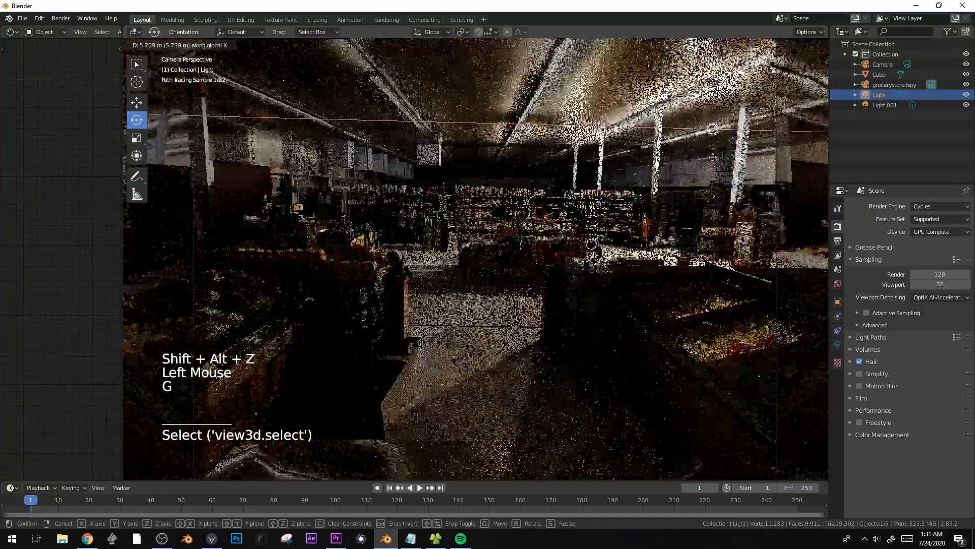
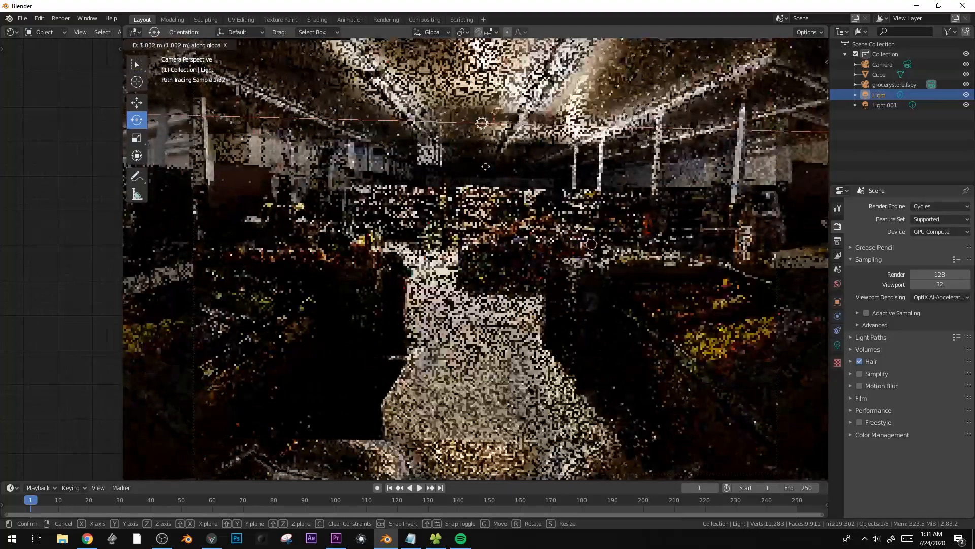
pyautogui.click(562, 170)
pyautogui.hotkey('ctrl', 's')
# - Open the store mesh for editing in a see-through right orthographic view
pyautogui.moveTo(562, 170); pyautogui.dragTo(660, 223, button='middle')
pyautogui.click(660, 223)
pyautogui.press('Tab')
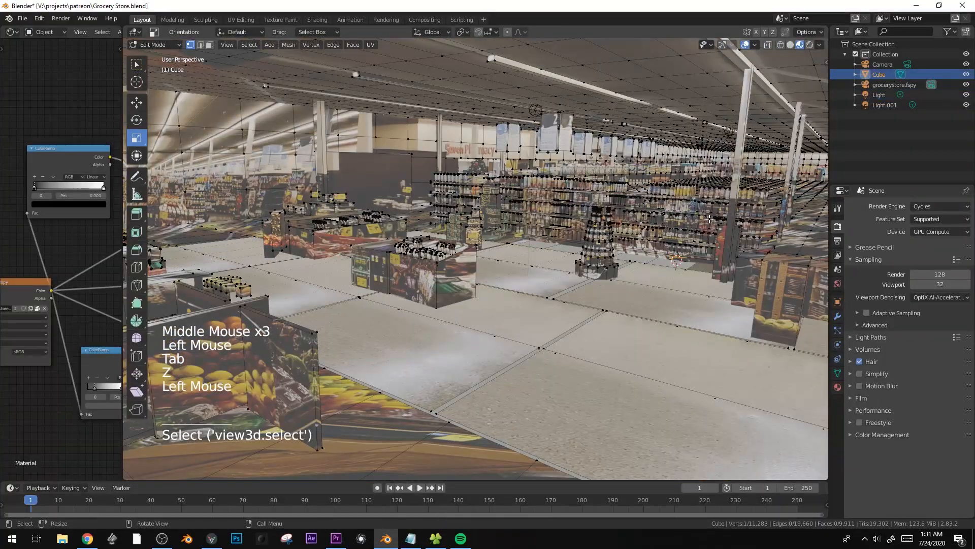
pyautogui.hotkey('ctrl', 'l')
pyautogui.press('KP_1')
pyautogui.press('KP_3')
pyautogui.hotkey('alt', 'z')
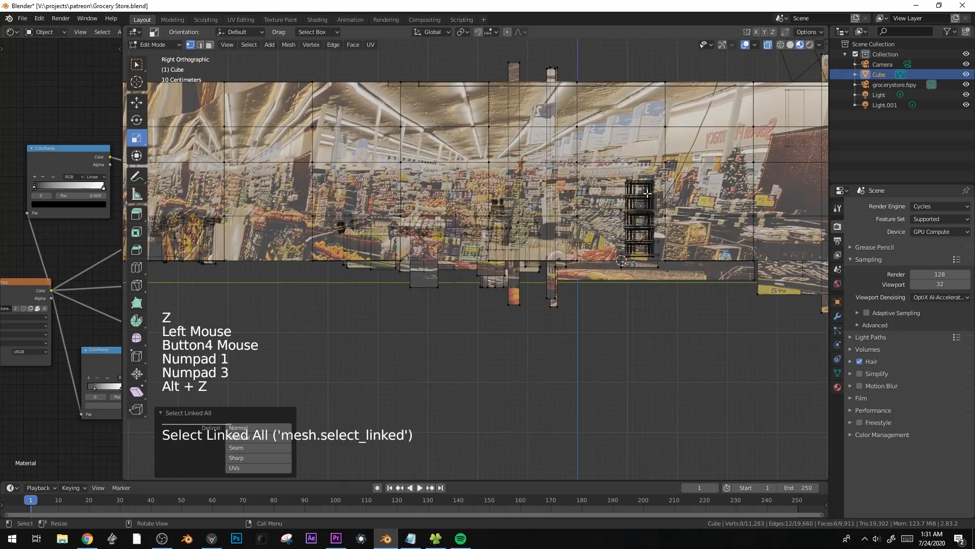
# - Box-select the full tiered product shelf, leaving out the surrounding floor and wall geometry
pyautogui.keyDown('shift'); pyautogui.moveTo(647, 193); pyautogui.dragTo(600, 209, button='middle'); pyautogui.keyUp('shift')
pyautogui.press('KP_Decimal')
pyautogui.scroll(-13, 537, 223)
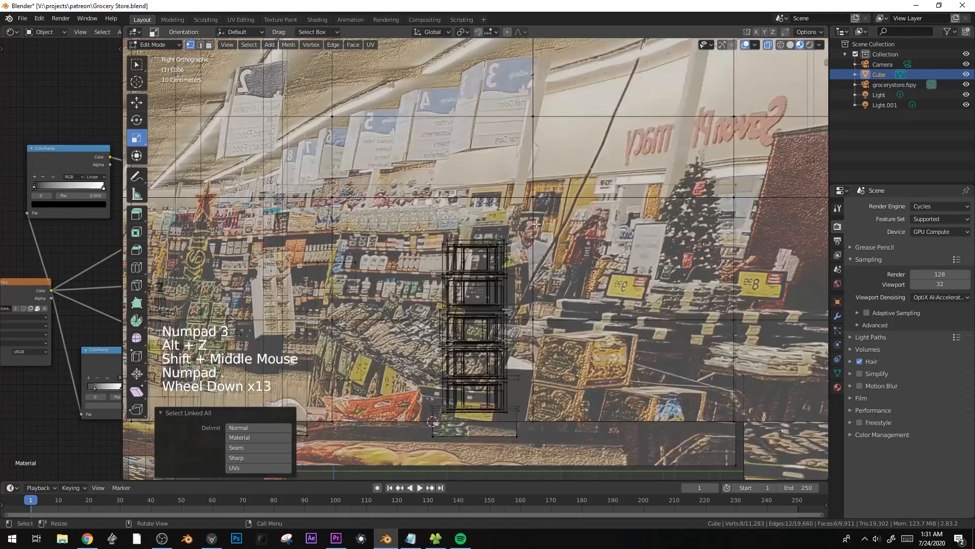
pyautogui.moveTo(422, 226); pyautogui.dragTo(518, 432)
pyautogui.scroll(-4, 573, 386)
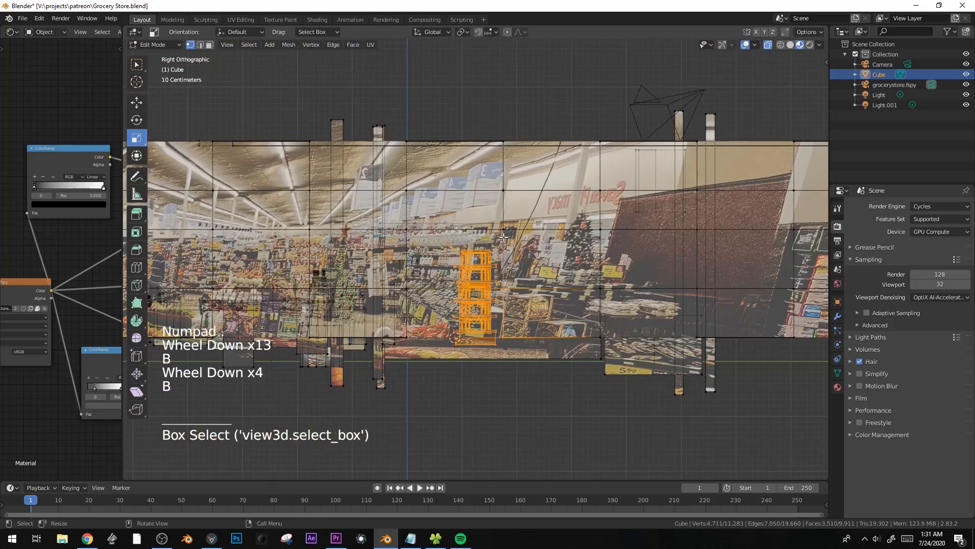
pyautogui.moveTo(563, 371); pyautogui.dragTo(563, 371, button='middle')
pyautogui.press('g')
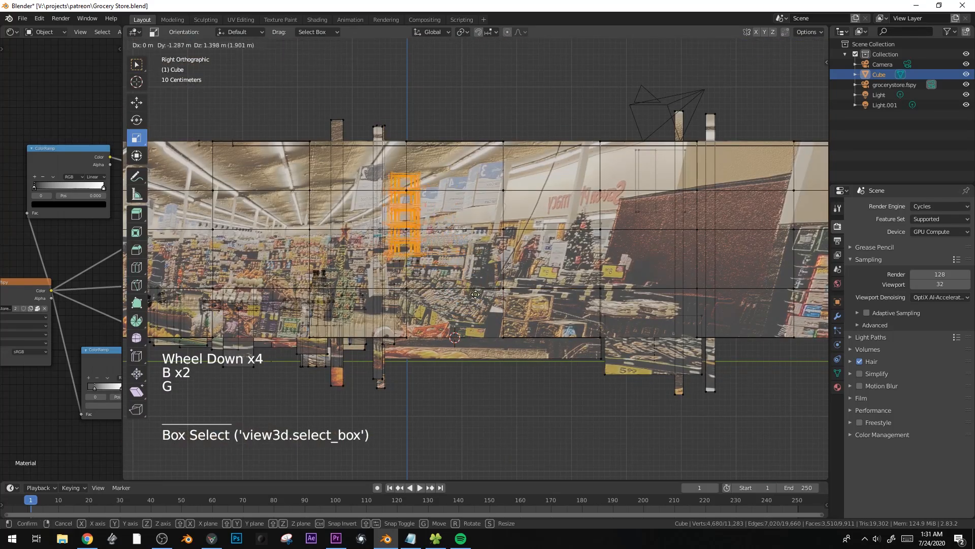
pyautogui.rightClick(475, 294)
# - Duplicate the product shelf behind the original row and mirror the copy with an X scale of -1
pyautogui.hotkey('shift', 'd')
pyautogui.moveTo(476, 326); pyautogui.dragTo(546, 325, button='middle')
pyautogui.press('g')
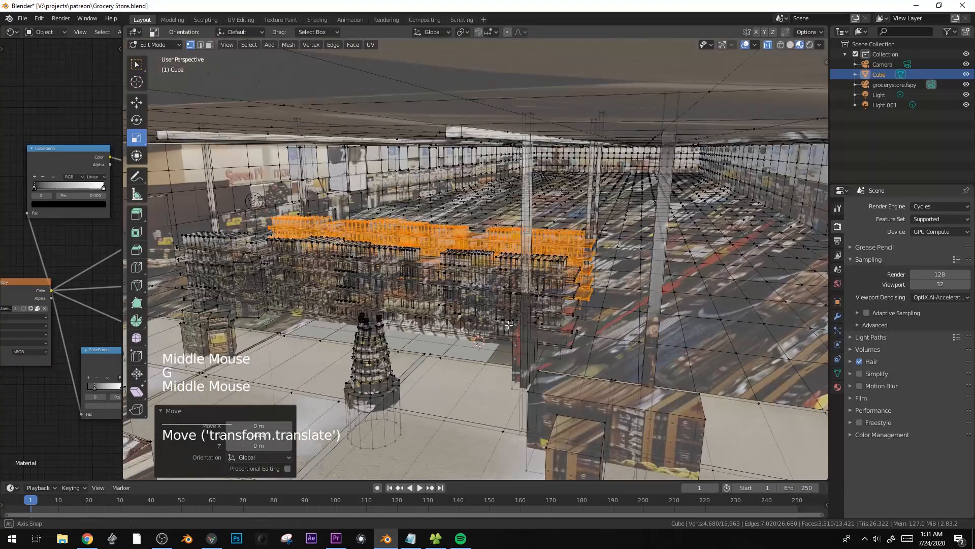
pyautogui.press('s')
pyautogui.write('-1')
pyautogui.press('Return')
pyautogui.moveTo(470, 309); pyautogui.dragTo(438, 304, button='middle')
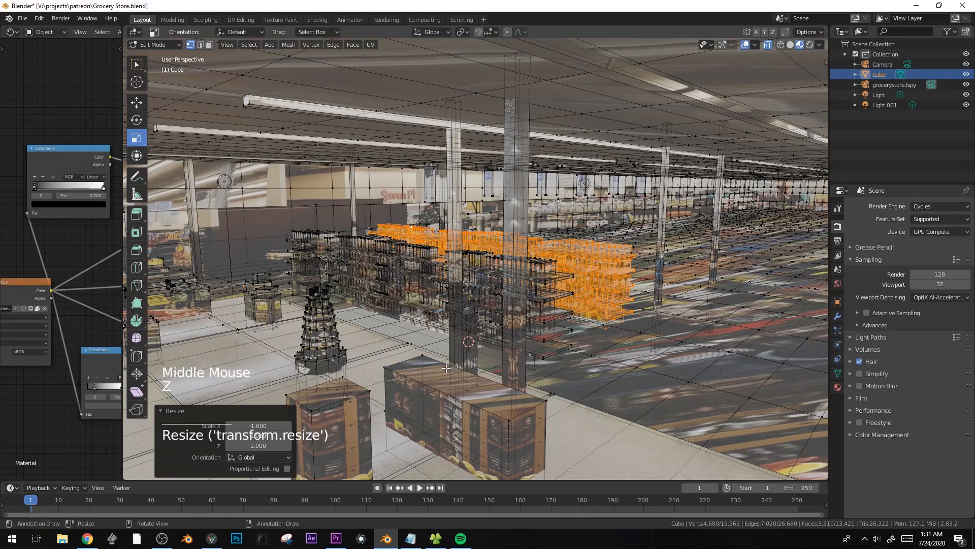
# - Isolate the mirrored shelf copy by inverting the selection and hiding the rest of the store mesh
pyautogui.hotkey('alt', 'z')
pyautogui.scroll(5, 456, 323)
pyautogui.keyDown('shift'); pyautogui.moveTo(456, 323); pyautogui.dragTo(448, 291, button='middle'); pyautogui.keyUp('shift')
pyautogui.hotkey('alt', 'a')
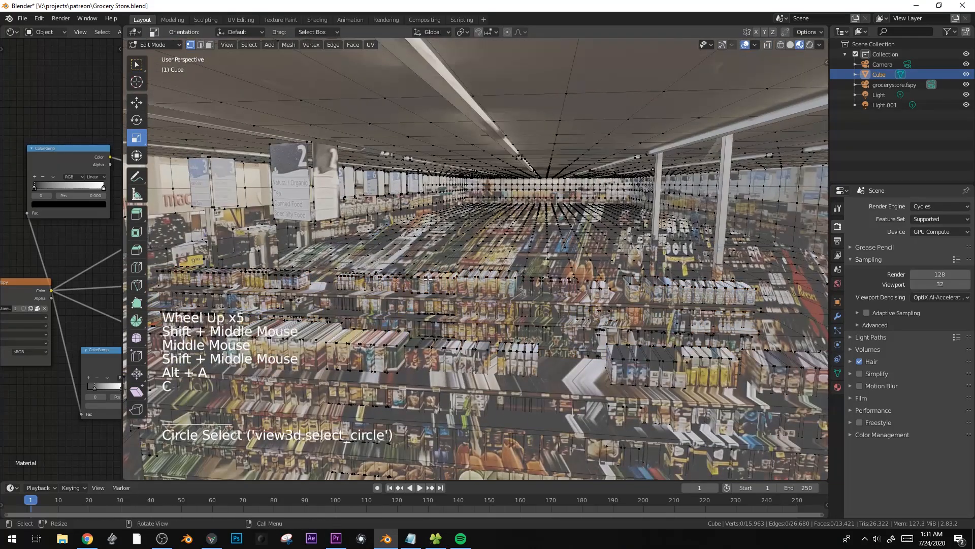
pyautogui.hotkey('ctrl', 'z')
pyautogui.hotkey('ctrl', 'i')
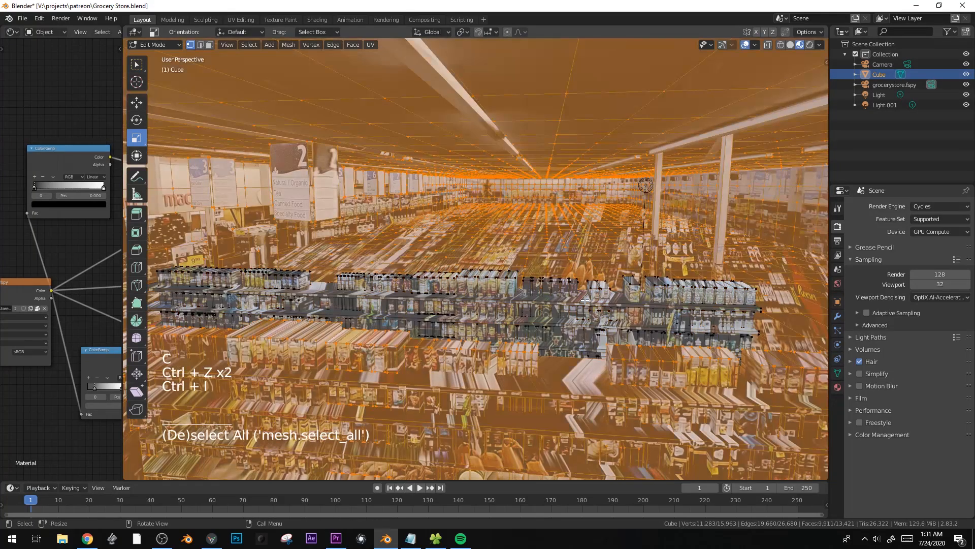
pyautogui.press('h')
pyautogui.hotkey('alt', 'a')
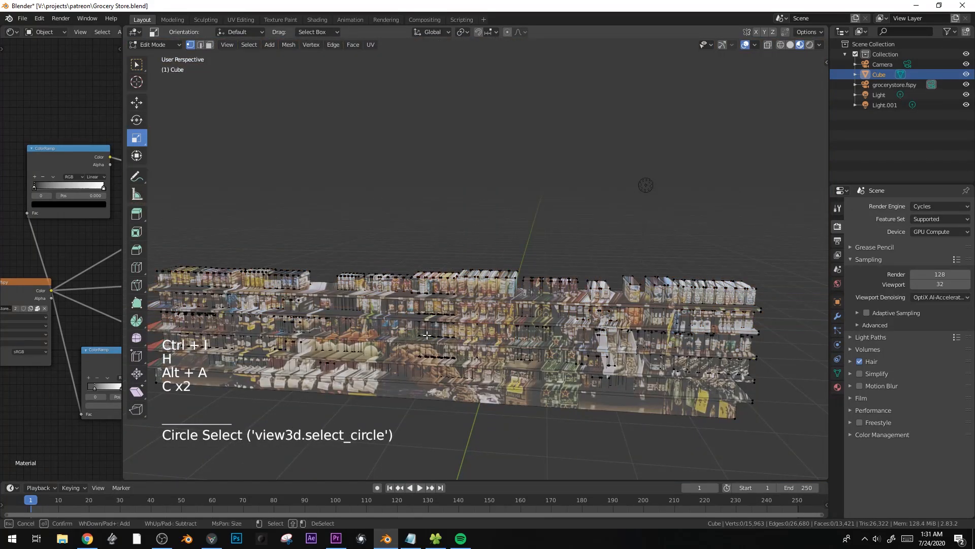
# - Duplicate a linked product group from the middle shelf, scale it, and place two copies along the top shelf
pyautogui.hotkey('ctrl', 'l')
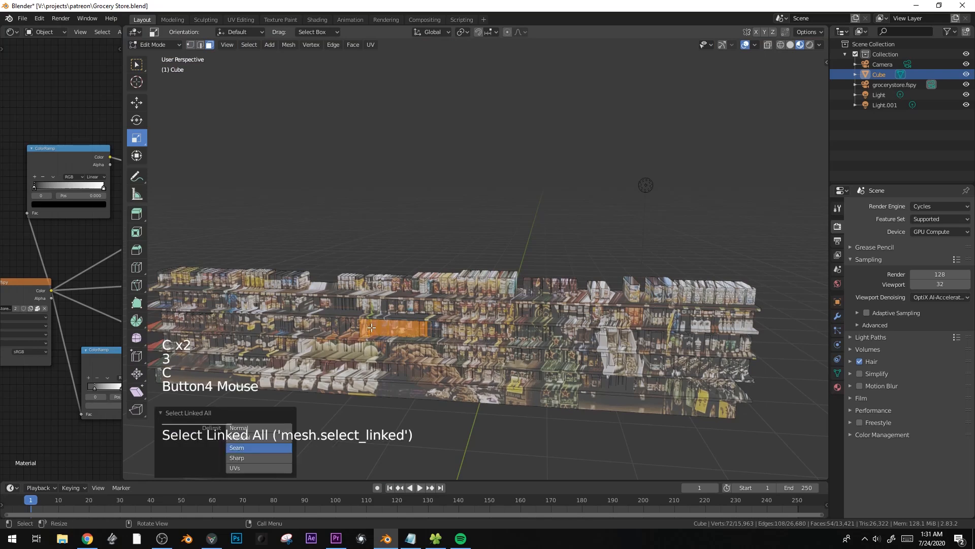
pyautogui.hotkey('shift', 'd')
pyautogui.click(435, 304)
pyautogui.press('s')
pyautogui.click(449, 317)
pyautogui.press('g')
pyautogui.click(518, 326)
pyautogui.hotkey('shift', 'd')
pyautogui.click(562, 364)
pyautogui.hotkey('alt', 'a')
# - Duplicate product faces from a lower shelf, scale the copy, and move it along X and Z onto the top shelf
pyautogui.press('c')
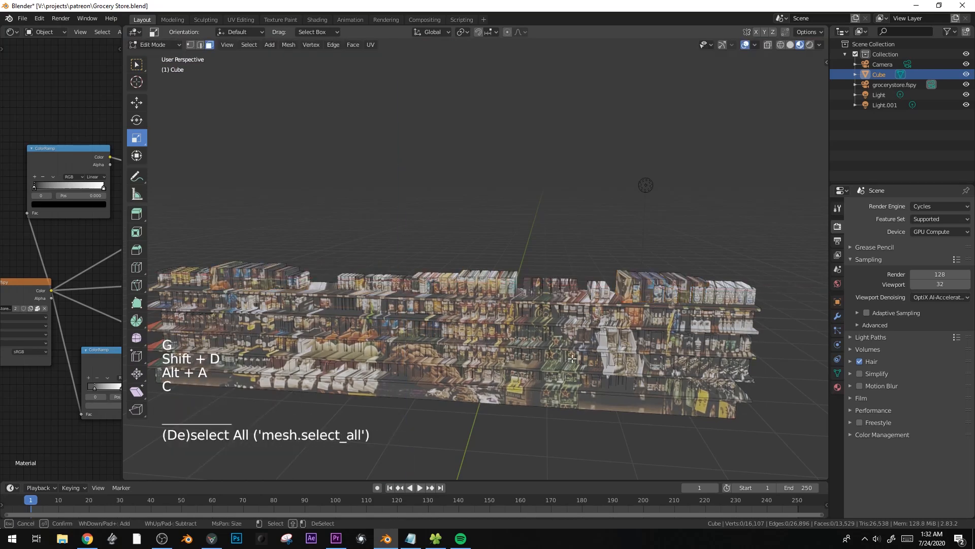
pyautogui.hotkey('alt', 'a')
pyautogui.press('c')
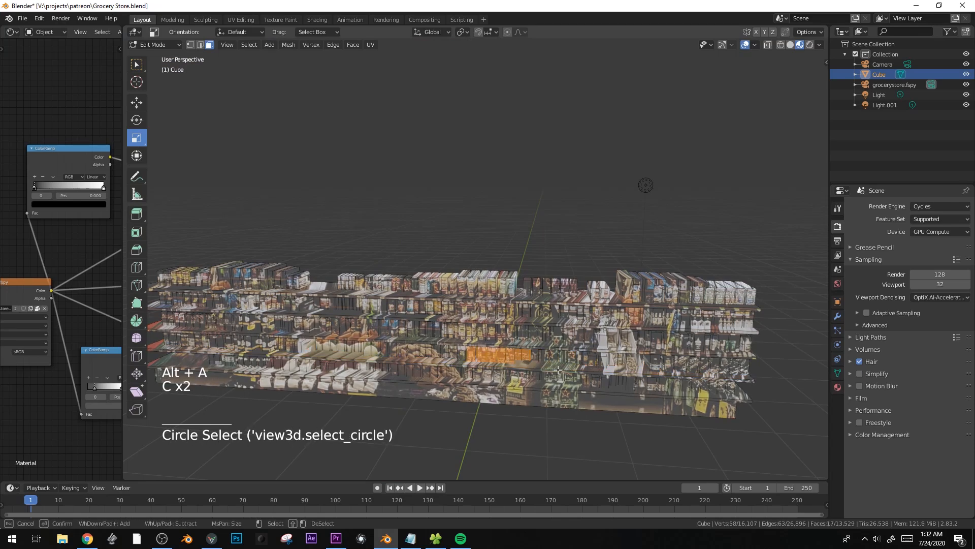
pyautogui.click(589, 317)
pyautogui.press('s')
pyautogui.click(614, 328)
pyautogui.press('g')
pyautogui.press('x')
pyautogui.click(488, 338)
pyautogui.press('g')
pyautogui.press('z')
# - Select the entire revised shelf and make two more copies of it
pyautogui.press('Tab')
pyautogui.scroll(-2, 500, 346)
pyautogui.press('Tab')
pyautogui.moveTo(500, 347); pyautogui.dragTo(500, 356, button='middle')
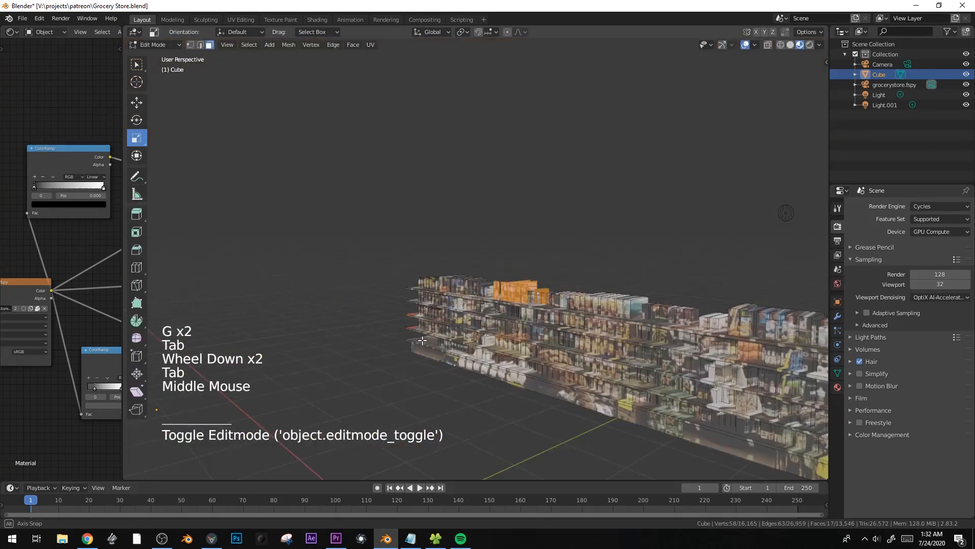
pyautogui.press('a')
pyautogui.scroll(-3, 500, 356)
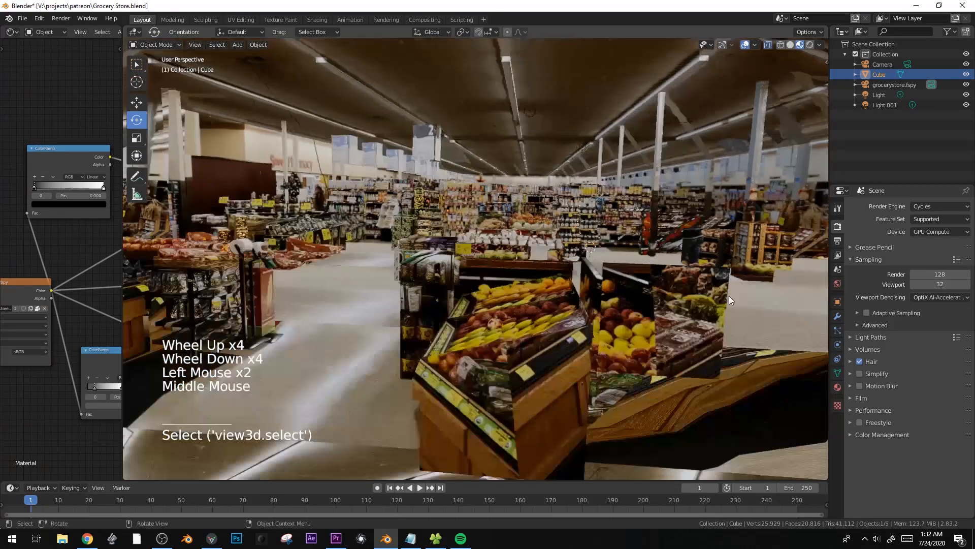
# - Reveal all hidden store geometry, clear the selection, and work in face selection
pyautogui.scroll(-4, 729, 296)
pyautogui.moveTo(730, 295); pyautogui.dragTo(646, 298, button='middle')
pyautogui.click(617, 258)
pyautogui.press('Tab')
pyautogui.press('Tab')
pyautogui.press('Tab')
pyautogui.press('Tab')
pyautogui.hotkey('alt', 'h')
pyautogui.hotkey('alt', 'a')
pyautogui.moveTo(432, 305)
pyautogui.mouseDown(button='middle')
pyautogui.moveTo(425, 310)
pyautogui.moveTo(442, 300)
pyautogui.mouseUp(button='middle')
pyautogui.press('3')
# - Box-select the smeared outer wall, floor and ceiling faces on both sides of the store shell and delete them
pyautogui.keyDown('shift'); pyautogui.moveTo(442, 300); pyautogui.dragTo(475, 259, button='middle'); pyautogui.keyUp('shift')
pyautogui.scroll(2, 457, 284)
pyautogui.moveTo(470, 216); pyautogui.dragTo(465, 216, button='middle')
pyautogui.scroll(-1, 465, 215)
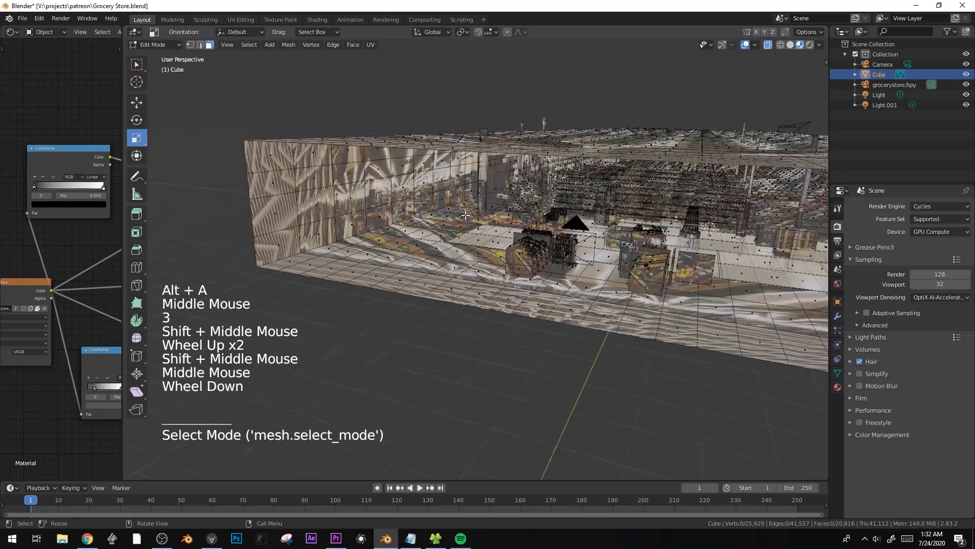
pyautogui.press('b')
pyautogui.moveTo(214, 74); pyautogui.dragTo(470, 335)
pyautogui.keyDown('shift'); pyautogui.moveTo(470, 335); pyautogui.dragTo(579, 299, button='middle'); pyautogui.keyUp('shift')
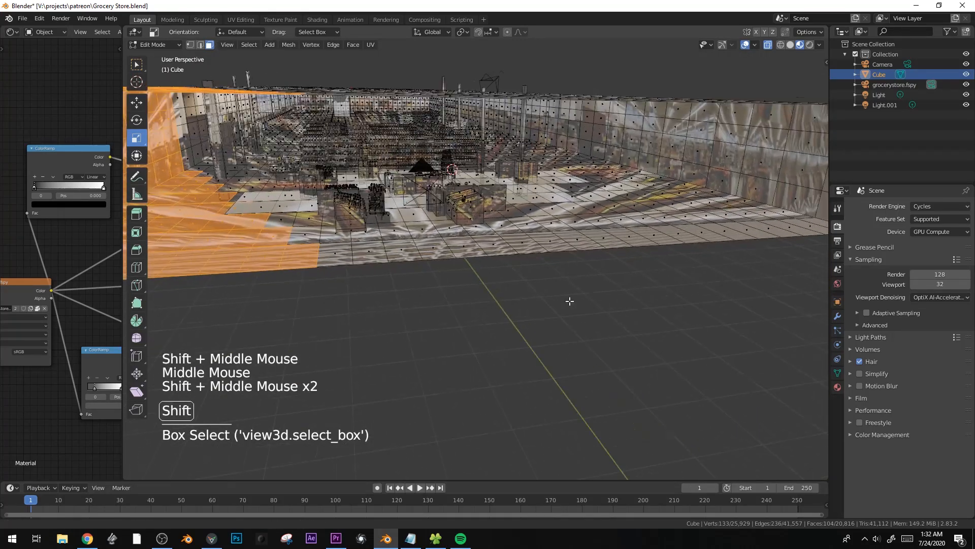
pyautogui.press('b')
pyautogui.moveTo(565, 53); pyautogui.dragTo(787, 352)
pyautogui.scroll(-3, 787, 352)
pyautogui.press('b')
pyautogui.moveTo(602, 158); pyautogui.dragTo(727, 330)
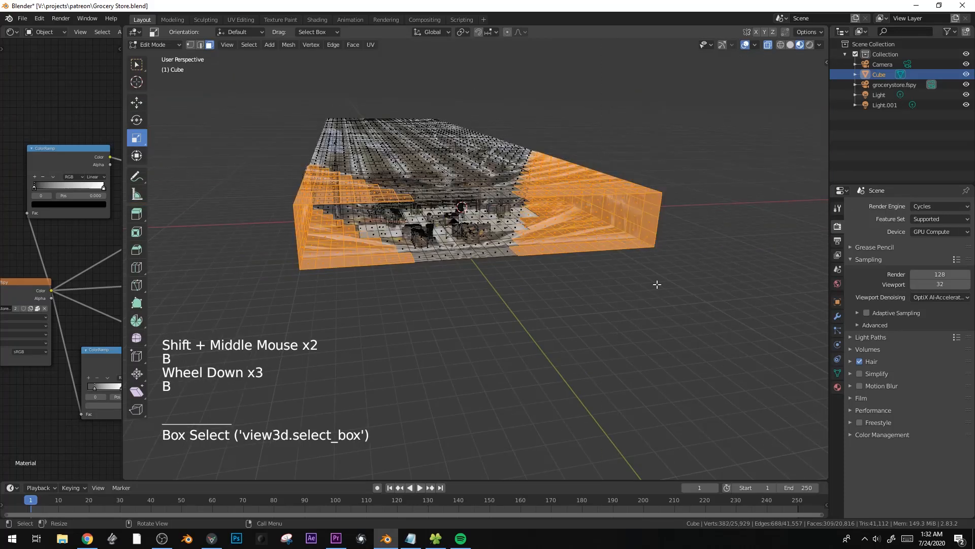
pyautogui.press('x')
pyautogui.click(647, 310)
pyautogui.scroll(3, 647, 309)
pyautogui.moveTo(569, 300); pyautogui.dragTo(529, 302, button='middle')
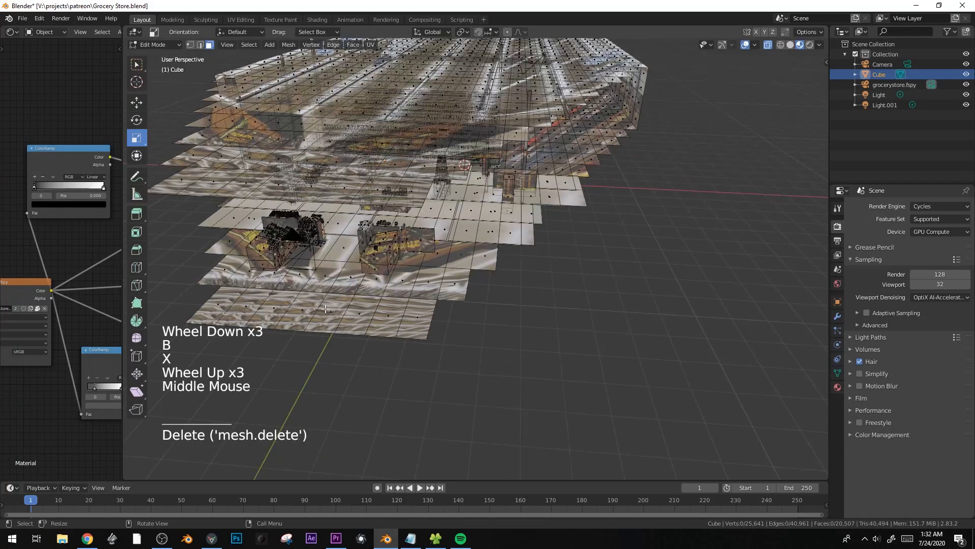
# - Circle-select the smeared floor faces at the front edge of the store and delete them
pyautogui.keyDown('shift'); pyautogui.moveTo(414, 286); pyautogui.dragTo(545, 289, button='middle'); pyautogui.keyUp('shift')
pyautogui.moveTo(598, 275); pyautogui.dragTo(386, 293)
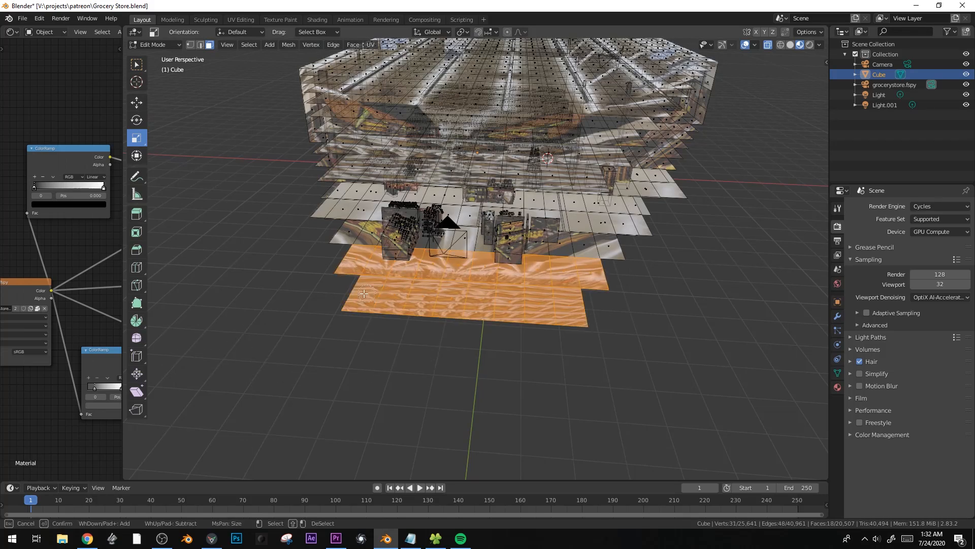
pyautogui.press('x')
pyautogui.press('x')
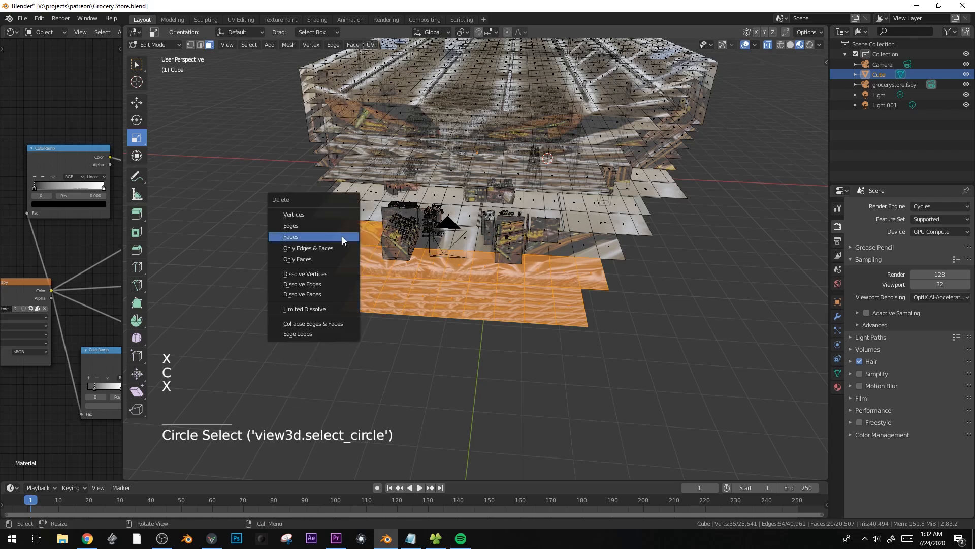
pyautogui.click(342, 236)
# - Duplicate a clean linked floor patch, scale the copy to about 1.46, and move it along Y, X and Z to the store's front
pyautogui.hotkey('ctrl', 'l')
pyautogui.hotkey('ctrl', 'z')
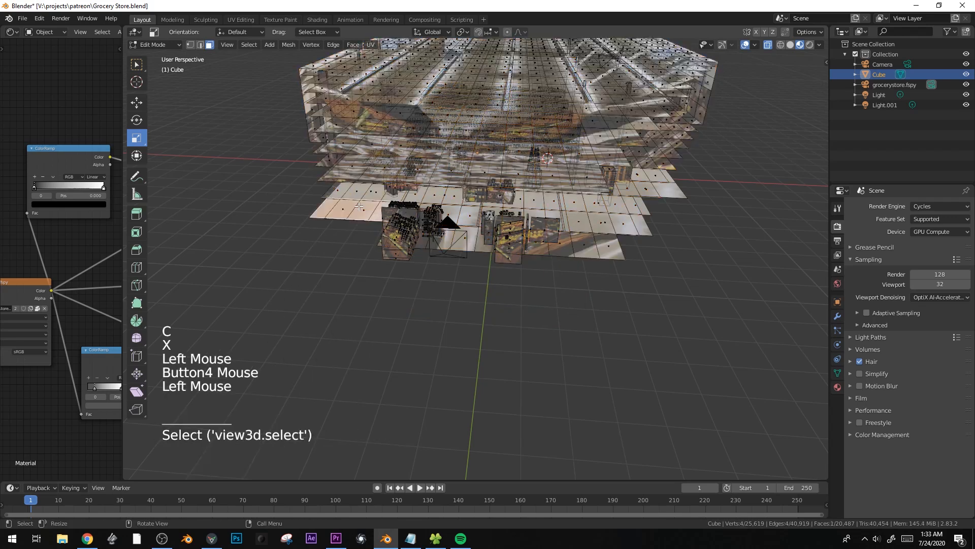
pyautogui.hotkey('shift', 'd')
pyautogui.press('s')
pyautogui.press('g')
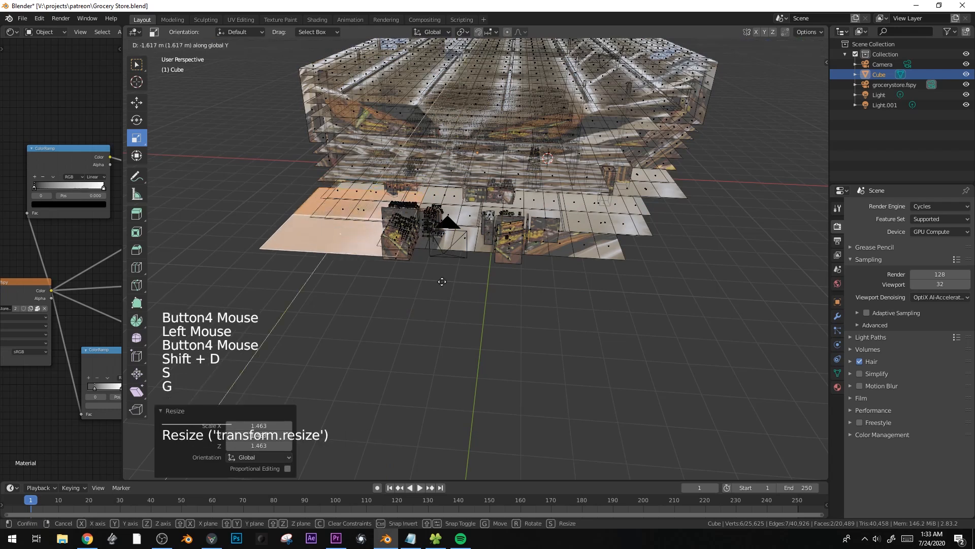
pyautogui.click(439, 300)
pyautogui.press('g')
pyautogui.press('x')
pyautogui.click(459, 310)
pyautogui.press('g')
pyautogui.press('z')
pyautogui.click(458, 318)
# - Stretch the new floor patch about 2.39 times along X, center it across the store front, and adjust its overall scale
pyautogui.press('s')
pyautogui.press('x')
pyautogui.click(540, 327)
pyautogui.press('g')
pyautogui.press('x')
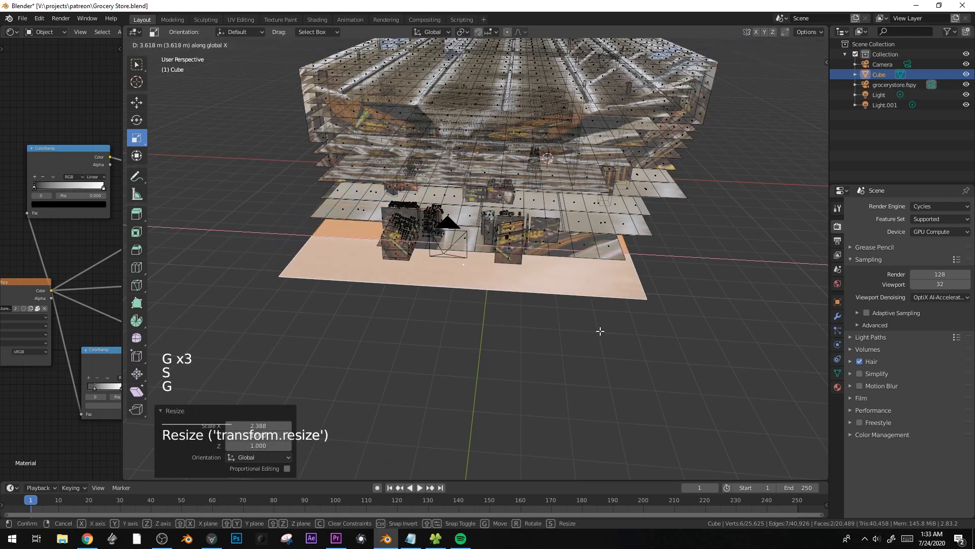
pyautogui.press('s')
# - Delete the smeared floor faces beside the front right produce display and leave mesh editing
pyautogui.click(579, 246)
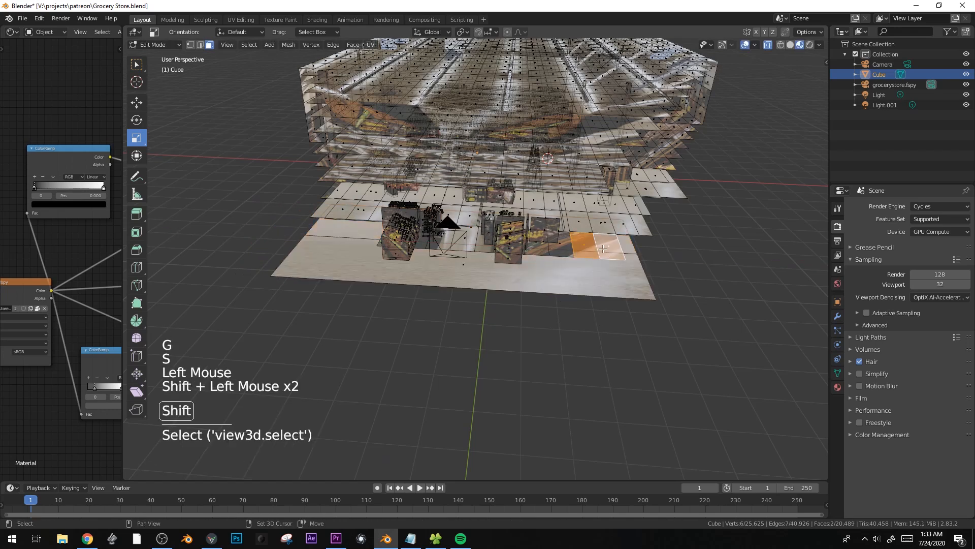
pyautogui.press('x')
pyautogui.click(559, 249)
pyautogui.scroll(3, 560, 249)
pyautogui.press('Tab')
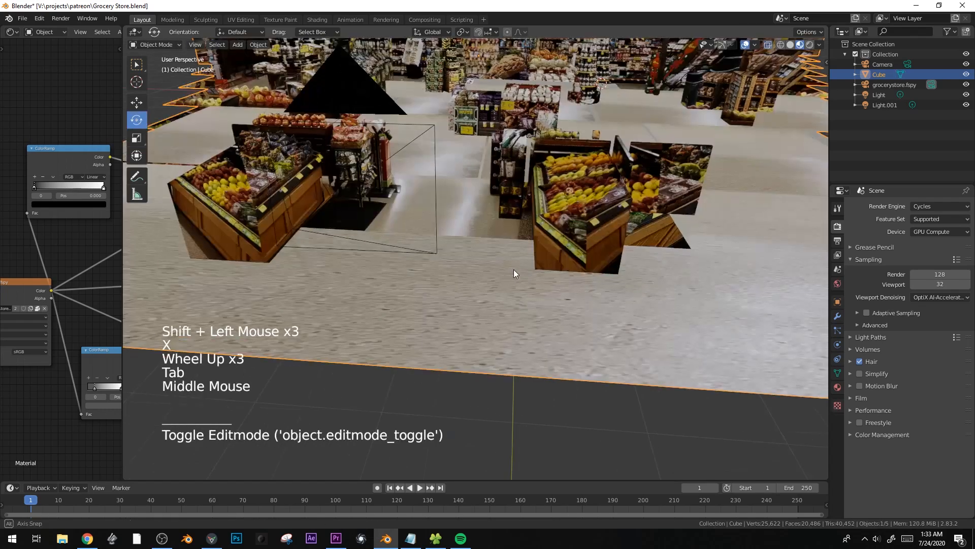
# - Select the whole front right produce display, duplicate it, and move the copy along X against the outer side of the left display
pyautogui.moveTo(511, 269); pyautogui.dragTo(614, 222, button='middle')
pyautogui.press('Tab')
pyautogui.click(614, 222)
pyautogui.hotkey('ctrl', 'l')
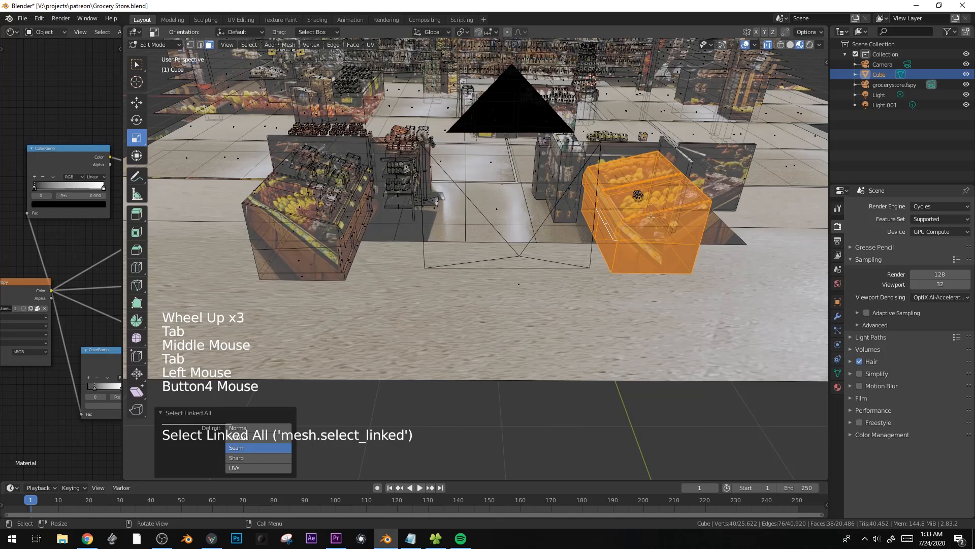
pyautogui.keyDown('shift'); pyautogui.moveTo(383, 242); pyautogui.dragTo(508, 256, button='middle'); pyautogui.keyUp('shift')
pyautogui.press('Tab')
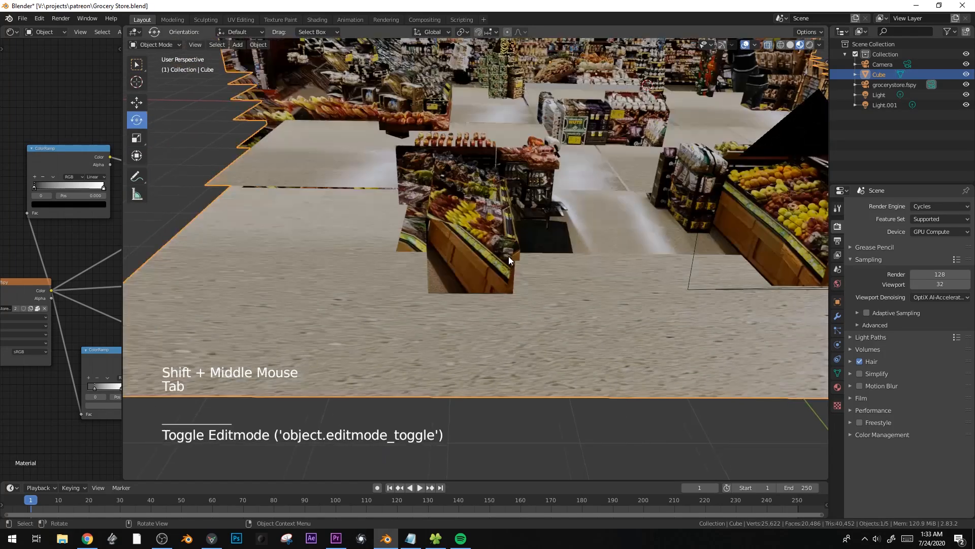
pyautogui.press('KP_0')
pyautogui.press('Tab')
pyautogui.moveTo(510, 301); pyautogui.dragTo(709, 263, button='middle')
pyautogui.scroll(-2, 709, 263)
pyautogui.hotkey('shift', 'd')
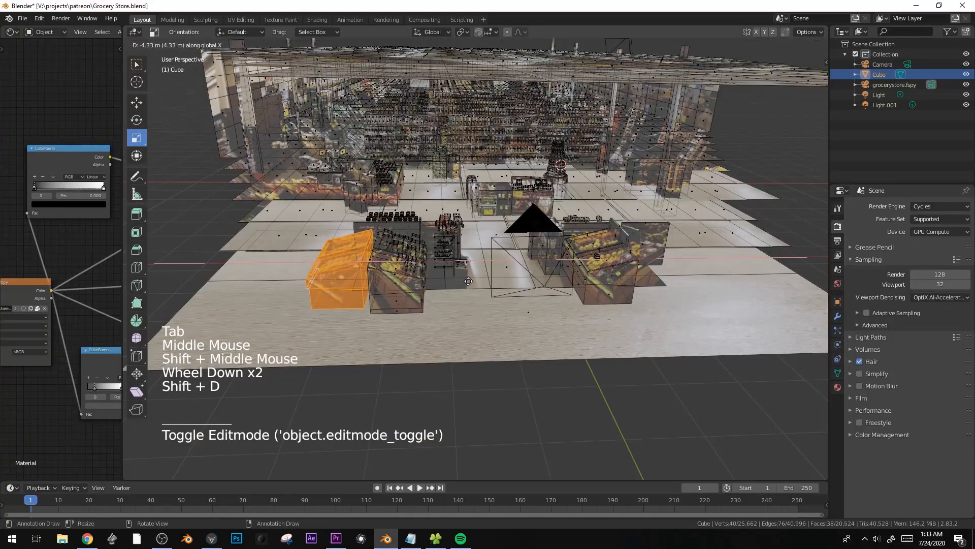
pyautogui.click(475, 281)
# - Turn off X-ray, select the original left produce display with its linked fruit, and duplicate it along X beside the right display
pyautogui.click(397, 270)
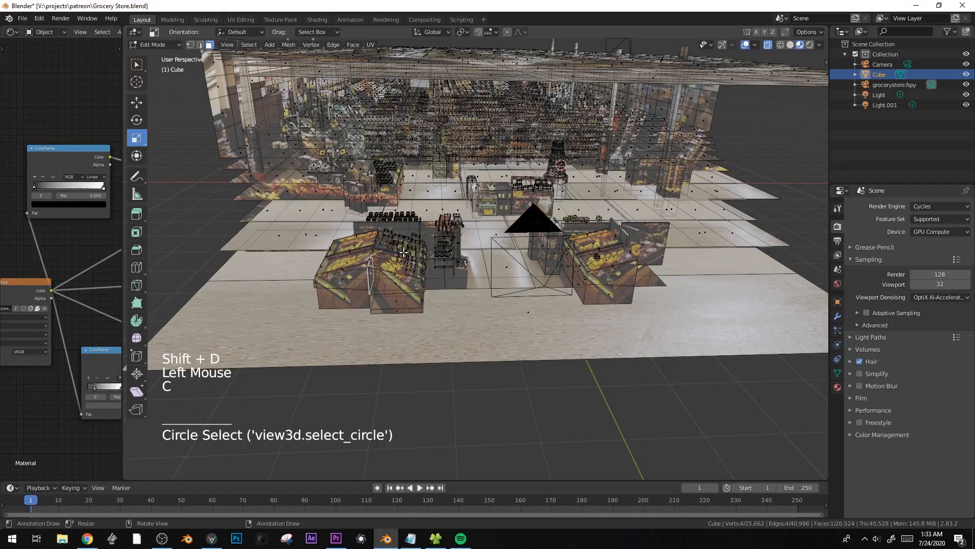
pyautogui.scroll(2, 398, 244)
pyautogui.moveTo(399, 244); pyautogui.dragTo(305, 228, button='middle')
pyautogui.hotkey('alt', 'z')
pyautogui.press('c')
pyautogui.click(266, 224)
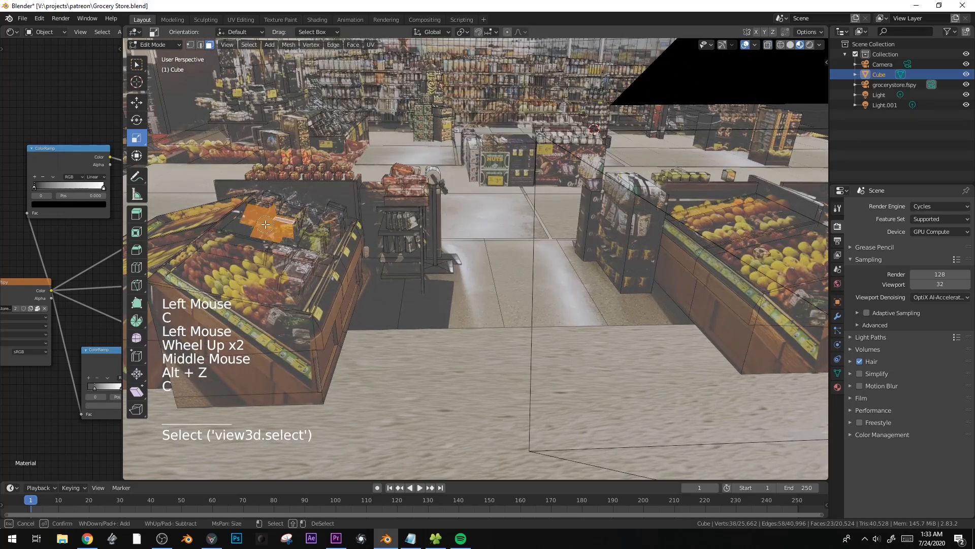
pyautogui.moveTo(331, 229); pyautogui.dragTo(325, 245)
pyautogui.rightClick(325, 245)
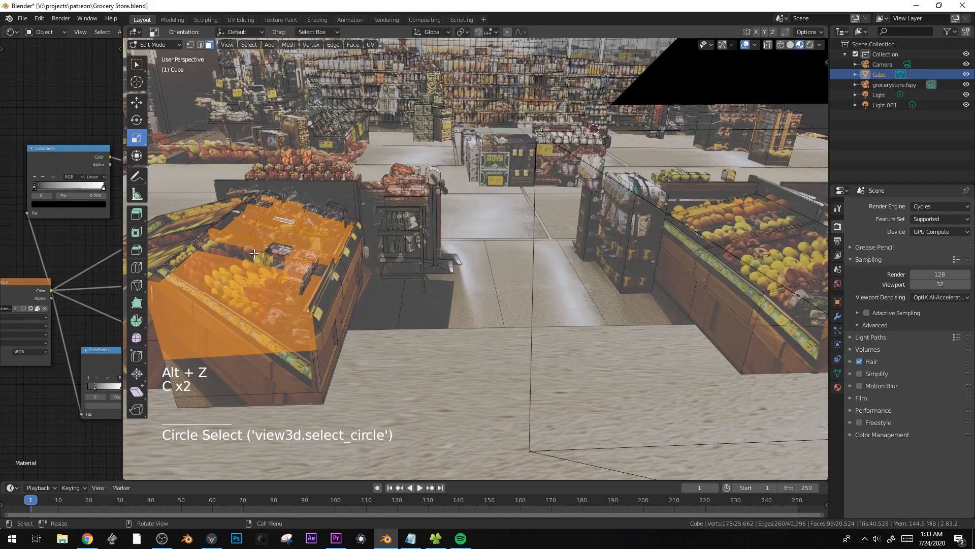
pyautogui.hotkey('ctrl', 'l')
pyautogui.scroll(-2, 303, 290)
pyautogui.hotkey('shift', 'd')
pyautogui.press('x')
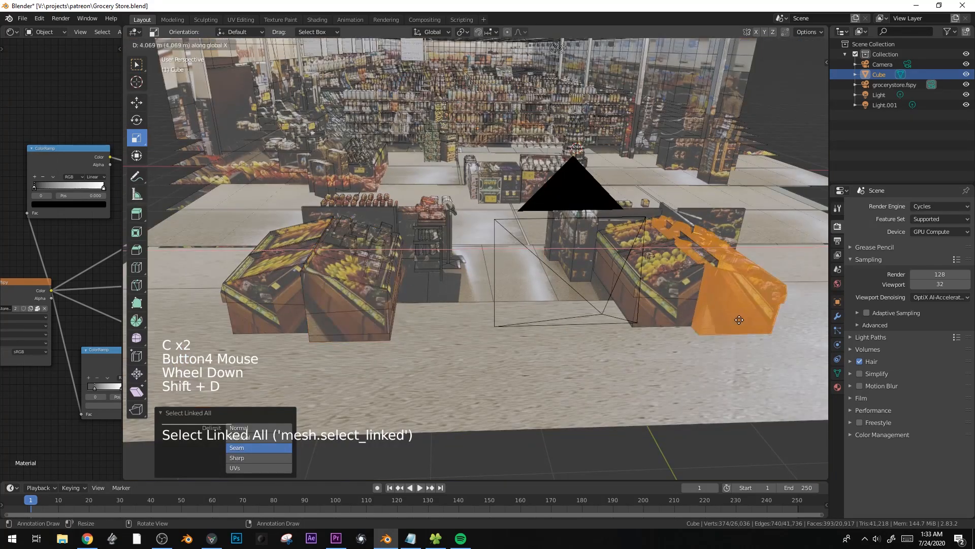
pyautogui.click(740, 316)
# - Select both adjoining left produce displays with their linked geometry, duplicate them, and place the pair farther back on the left side
pyautogui.keyDown('shift'); pyautogui.moveTo(740, 315); pyautogui.dragTo(399, 272, button='middle'); pyautogui.keyUp('shift')
pyautogui.hotkey('alt', 'a')
pyautogui.press('c')
pyautogui.moveTo(399, 273); pyautogui.dragTo(383, 281)
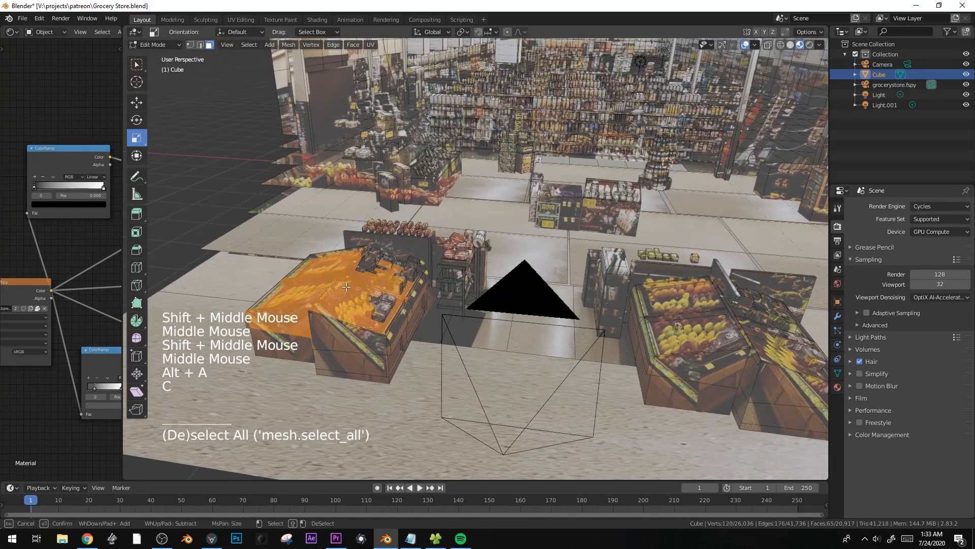
pyautogui.hotkey('ctrl', 'l')
pyautogui.hotkey('shift', 'd')
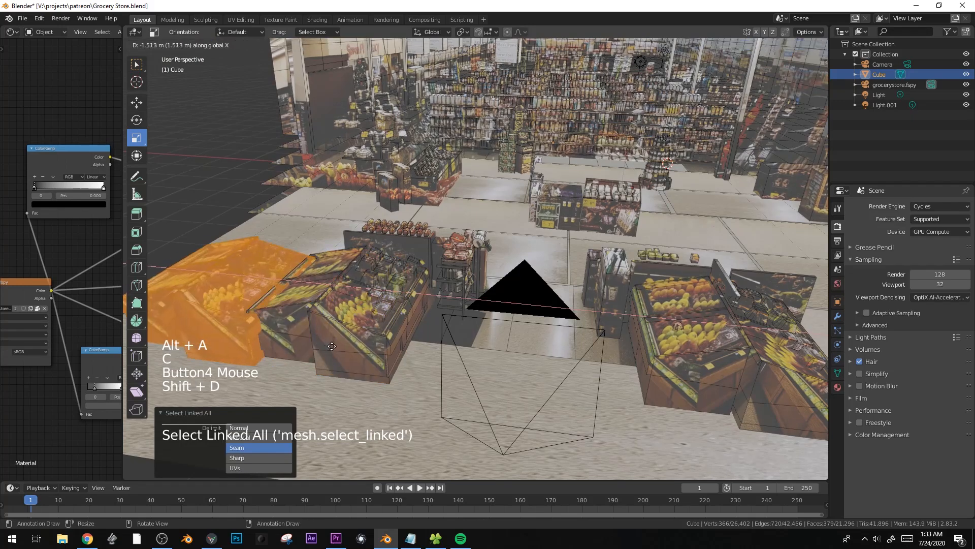
pyautogui.click(373, 343)
pyautogui.press('g')
pyautogui.click(389, 249)
# - Duplicate the rear left display pair about 8.65 m along X to the store's right side and adjust its X position
pyautogui.keyDown('shift'); pyautogui.moveTo(390, 249); pyautogui.dragTo(206, 262, button='middle'); pyautogui.keyUp('shift')
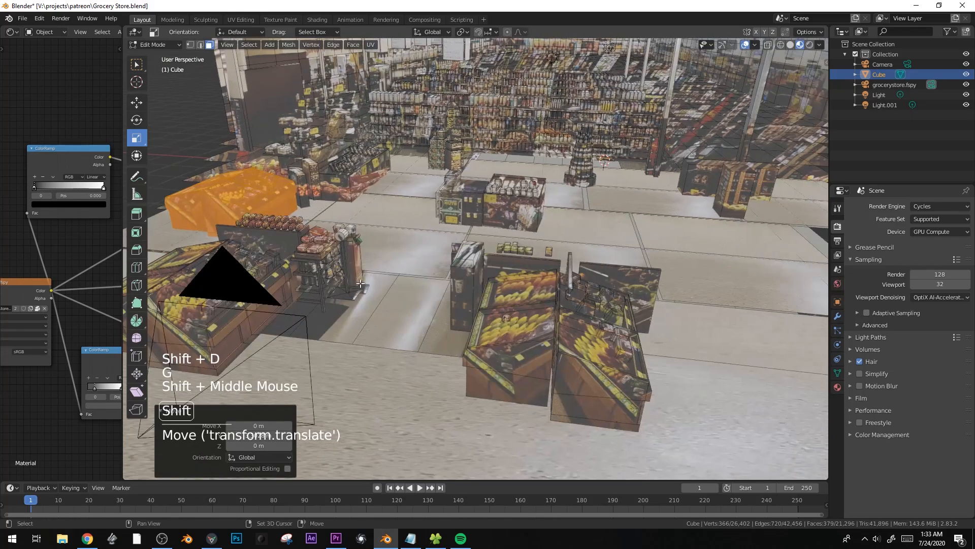
pyautogui.hotkey('shift', 'd')
pyautogui.click(728, 298)
pyautogui.keyDown('shift'); pyautogui.moveTo(728, 299); pyautogui.dragTo(566, 221, button='middle'); pyautogui.keyUp('shift')
pyautogui.press('g')
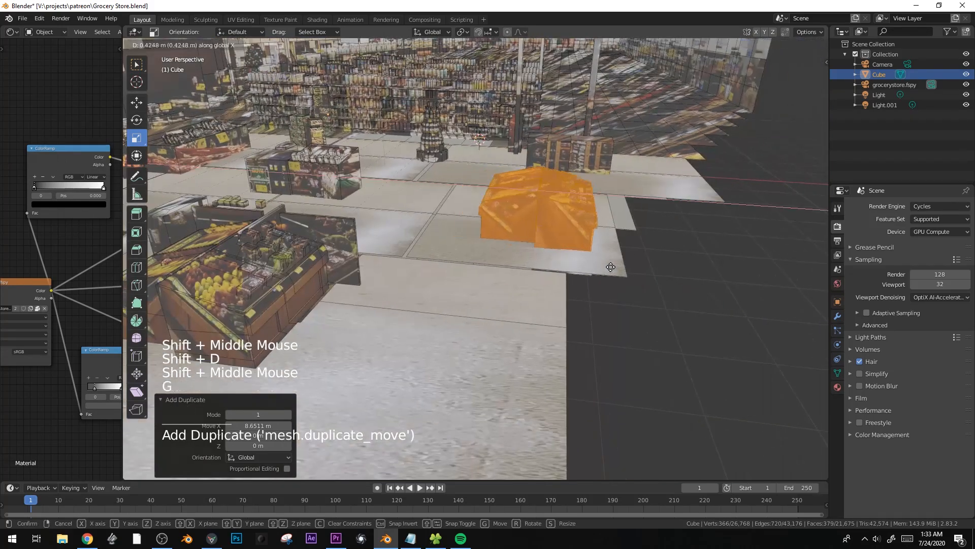
pyautogui.press('Tab')
pyautogui.press('Tab')
# - Select the front trim and base faces of the copied display pair on the right side
pyautogui.click(529, 214)
pyautogui.keyDown('shift'); pyautogui.click(529, 213); pyautogui.keyUp('shift')
pyautogui.keyDown('shift'); pyautogui.click(536, 233); pyautogui.keyUp('shift')
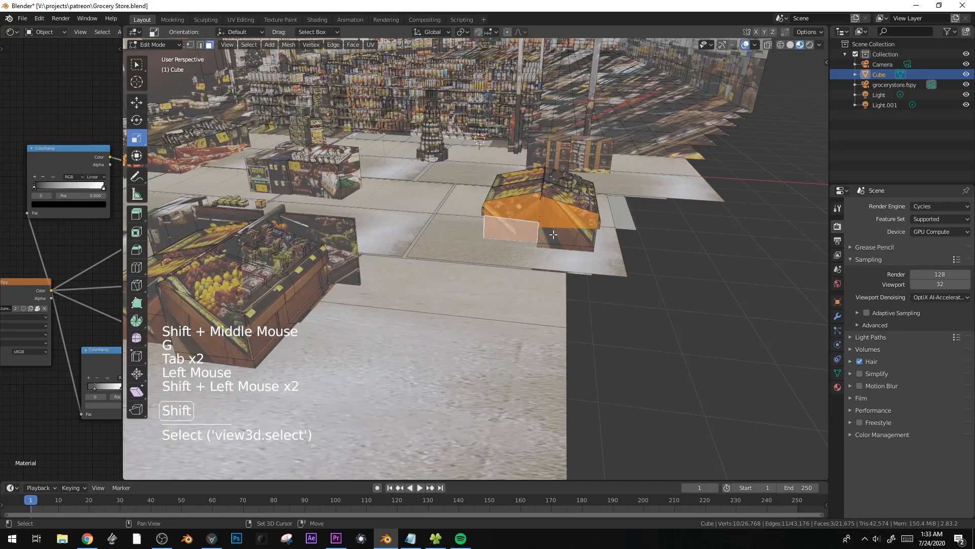
# - Add the front and lower end faces of the remaining produce bins to the face selection
pyautogui.keyDown('shift'); pyautogui.moveTo(480, 271); pyautogui.dragTo(701, 261, button='middle'); pyautogui.keyUp('shift')
pyautogui.keyDown('shift'); pyautogui.click(495, 291); pyautogui.keyUp('shift')
pyautogui.keyDown('shift'); pyautogui.click(564, 290); pyautogui.keyUp('shift')
pyautogui.keyDown('shift'); pyautogui.click(595, 331); pyautogui.keyUp('shift')
pyautogui.keyDown('shift'); pyautogui.moveTo(596, 331); pyautogui.dragTo(379, 277, button='middle'); pyautogui.keyUp('shift')
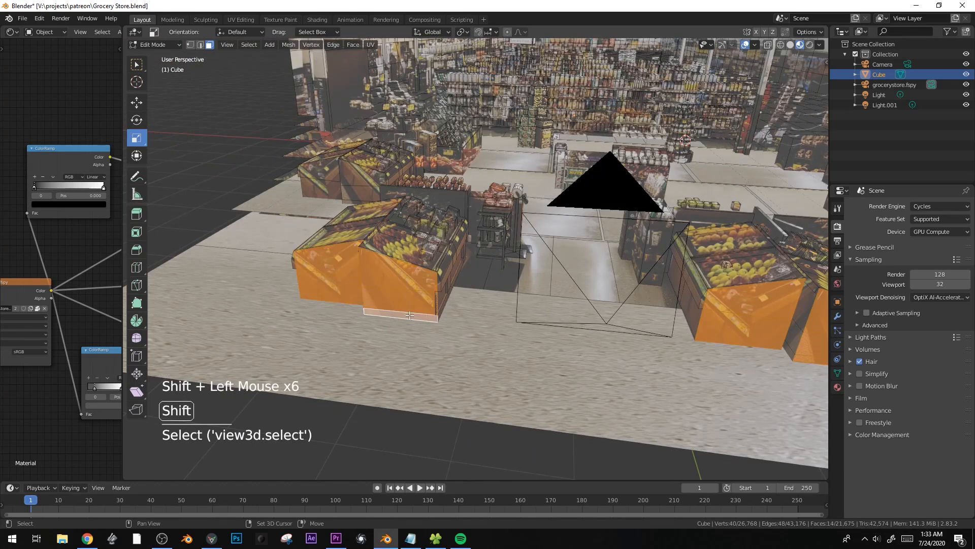
# - UV-unwrap the selected bin faces with Project From View in the front orthographic view
pyautogui.scroll(-1, 608, 329)
pyautogui.press('KP_1')
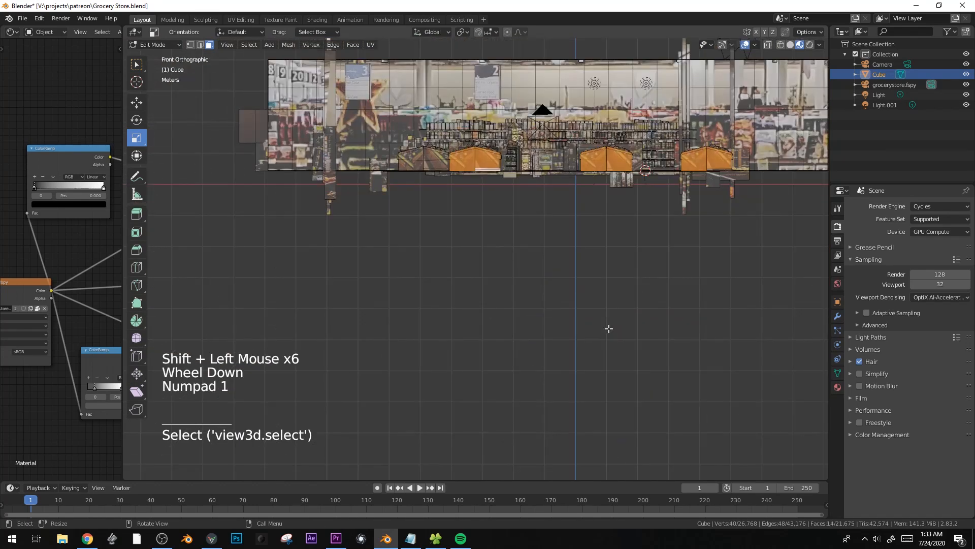
pyautogui.scroll(2, 499, 267)
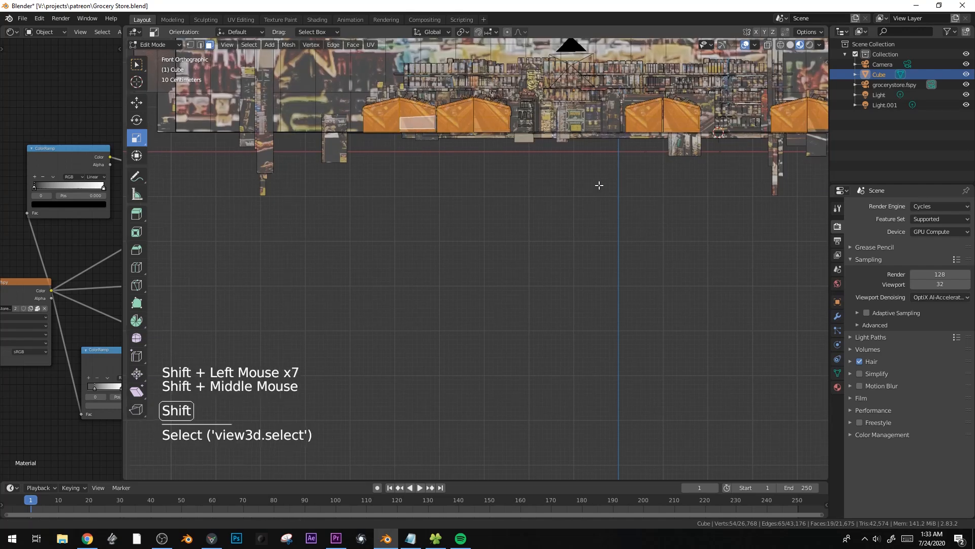
pyautogui.keyDown('shift'); pyautogui.moveTo(615, 174); pyautogui.dragTo(490, 259, button='middle'); pyautogui.keyUp('shift')
pyautogui.press('u')
pyautogui.click(582, 215)
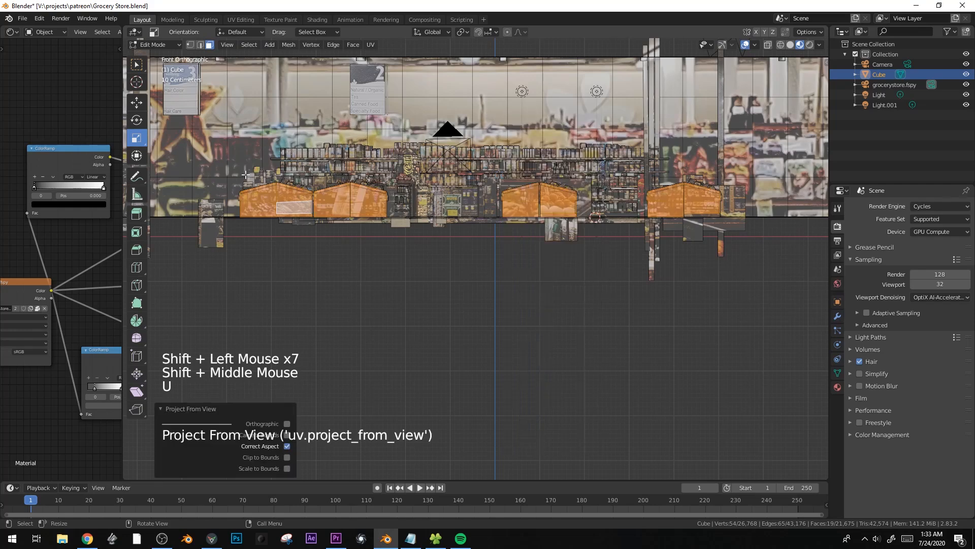
# - Replace the shader node editor with the UV Editor and widen it to show the grocery store photo
pyautogui.click(20, 31)
pyautogui.click(96, 93)
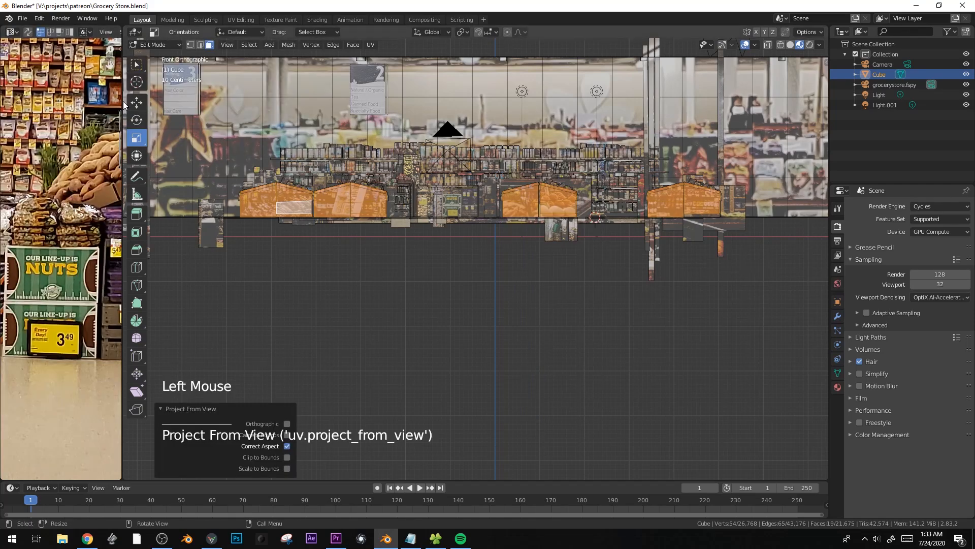
pyautogui.moveTo(124, 233); pyautogui.dragTo(593, 233)
# - Scale, rotate and move all selected UV islands onto the wooden bin panels beside the black mat in the photo
pyautogui.press('a')
pyautogui.scroll(-4, 512, 387)
pyautogui.press('s')
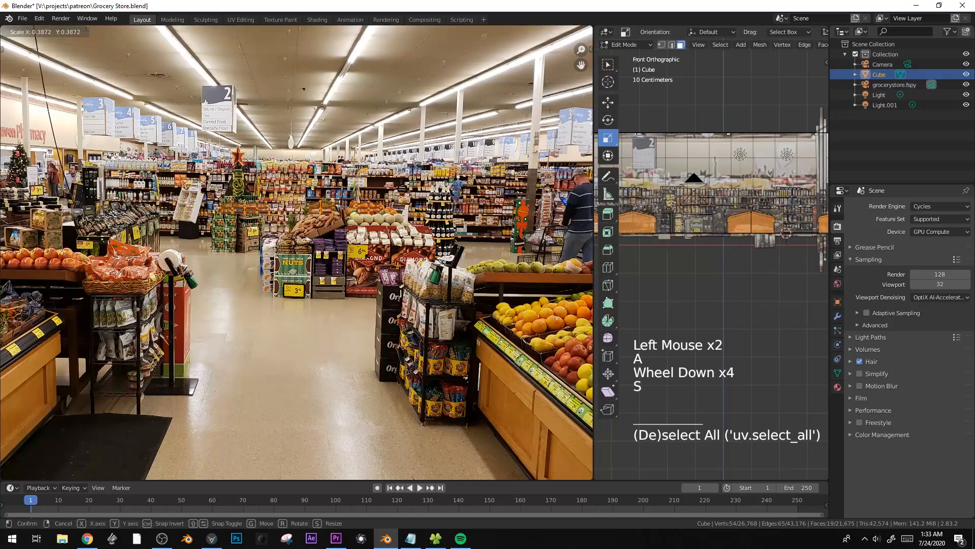
pyautogui.keyDown('shift'); pyautogui.moveTo(263, 283); pyautogui.dragTo(366, 265, button='middle'); pyautogui.keyUp('shift')
pyautogui.press('g')
pyautogui.keyDown('shift'); pyautogui.moveTo(101, 444); pyautogui.dragTo(257, 379, button='middle'); pyautogui.keyUp('shift')
pyautogui.keyDown('shift'); pyautogui.scroll(-1, 257, 379); pyautogui.keyUp('shift')
pyautogui.press('s')
pyautogui.click(376, 371)
pyautogui.press('r')
pyautogui.click(371, 350)
pyautogui.press('s')
pyautogui.click(365, 325)
pyautogui.press('g')
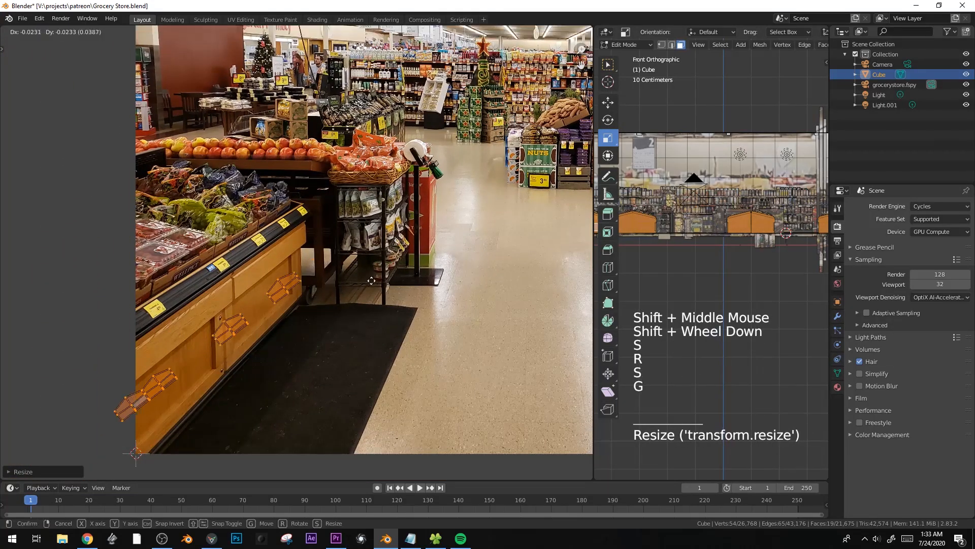
pyautogui.click(357, 288)
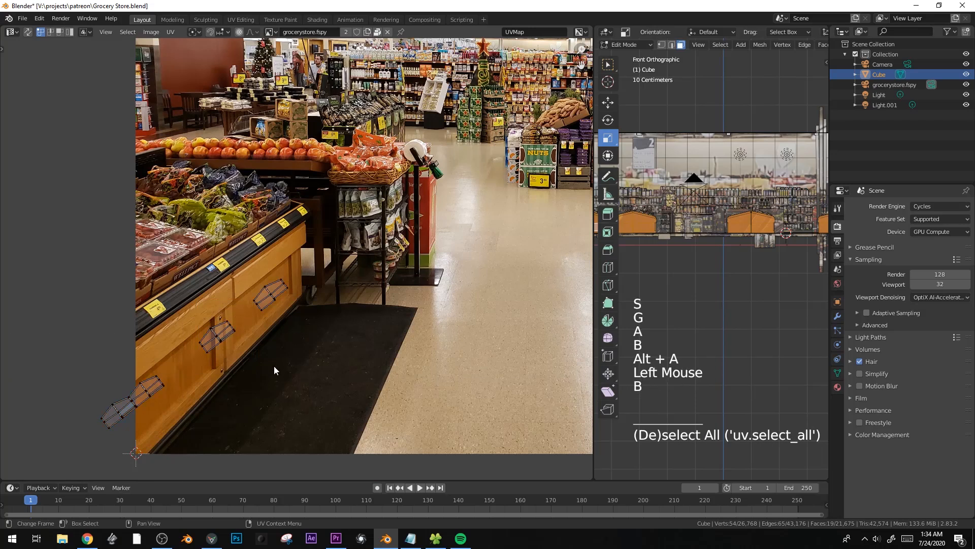
# - Enlarge the middle linked UV island and move it onto the wood panel nearest the basket rack
pyautogui.moveTo(240, 363); pyautogui.dragTo(240, 363)
pyautogui.hotkey('ctrl', 'l')
pyautogui.press('s')
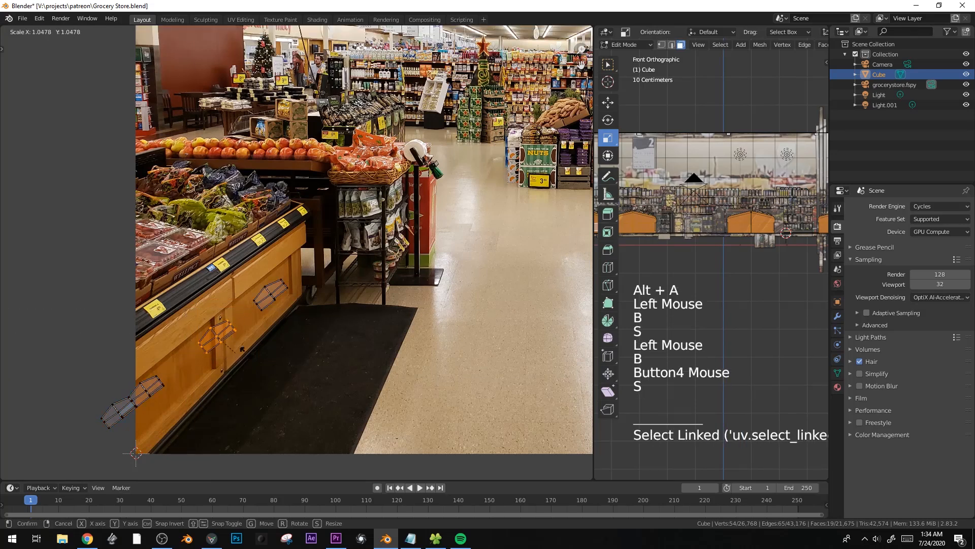
pyautogui.click(305, 330)
pyautogui.press('g')
pyautogui.press('g')
pyautogui.click(260, 351)
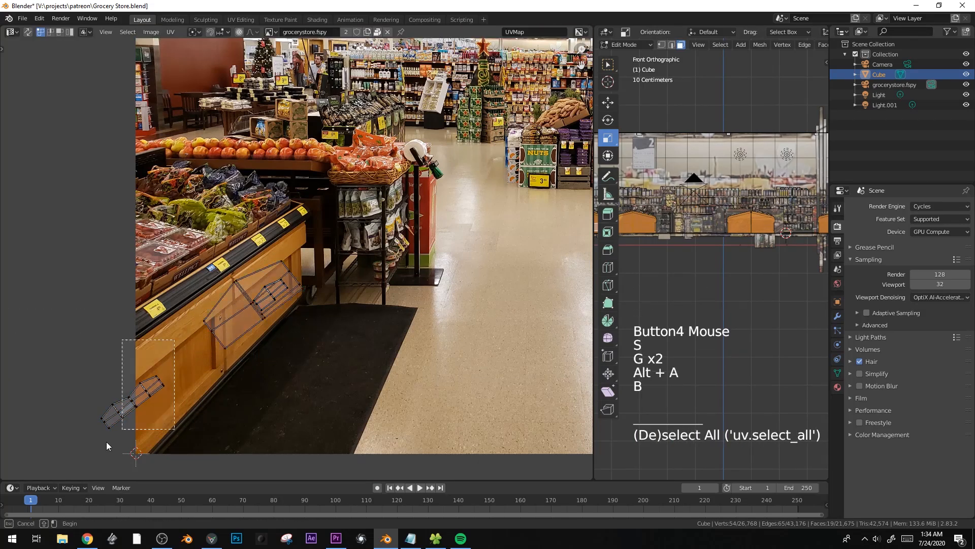
# - Scale the island overhanging the photo's edge and move it fully onto the wood panel texture
pyautogui.moveTo(106, 441); pyautogui.dragTo(101, 444)
pyautogui.press('s')
pyautogui.click(351, 310)
pyautogui.press('g')
pyautogui.click(402, 275)
# - Examine the retextured bins from an angled view in Object Mode and widen the 3D viewport
pyautogui.press('Tab')
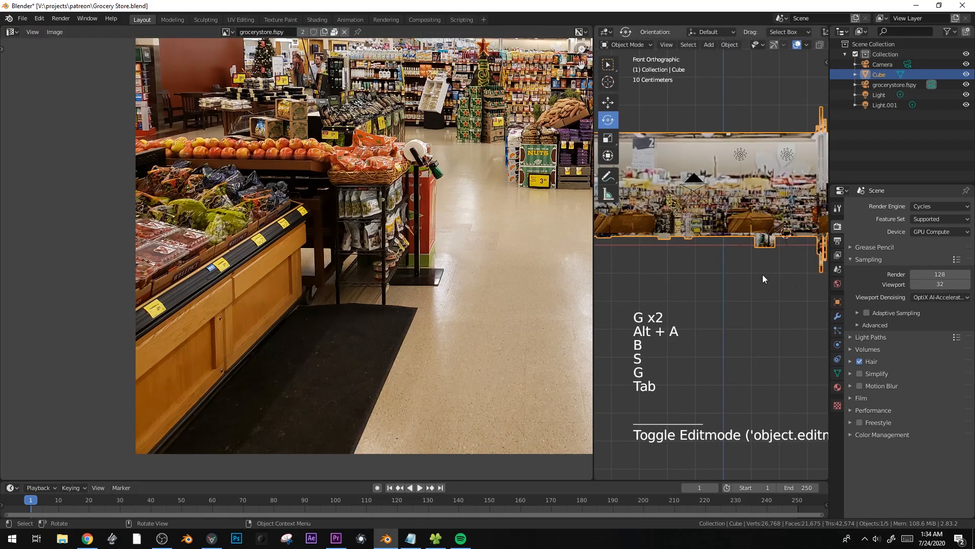
pyautogui.moveTo(763, 278); pyautogui.dragTo(742, 291, button='middle')
pyautogui.scroll(-2, 742, 295)
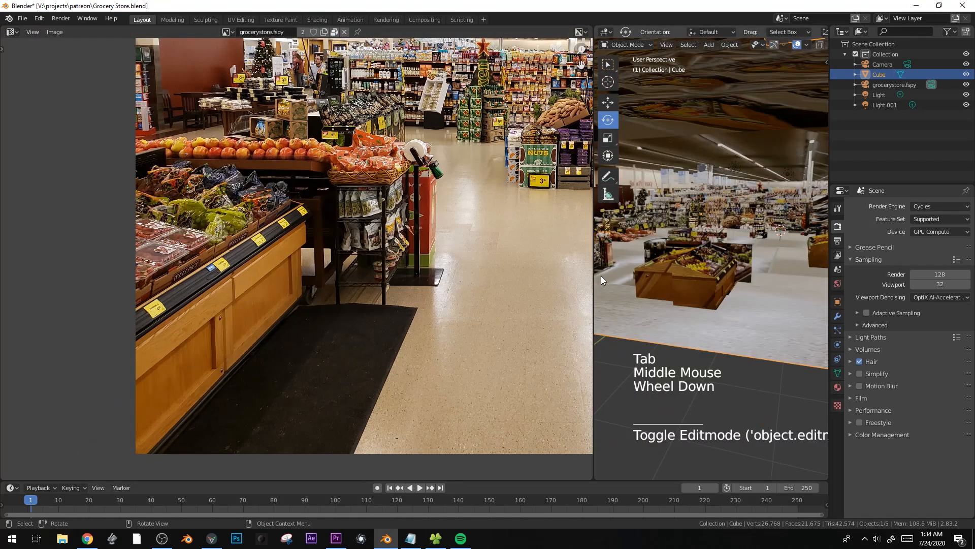
pyautogui.moveTo(594, 276); pyautogui.dragTo(444, 276)
# - Scale the linked UV islands and move them together within the wood panel, checking the mesh in Object Mode
pyautogui.press('Tab')
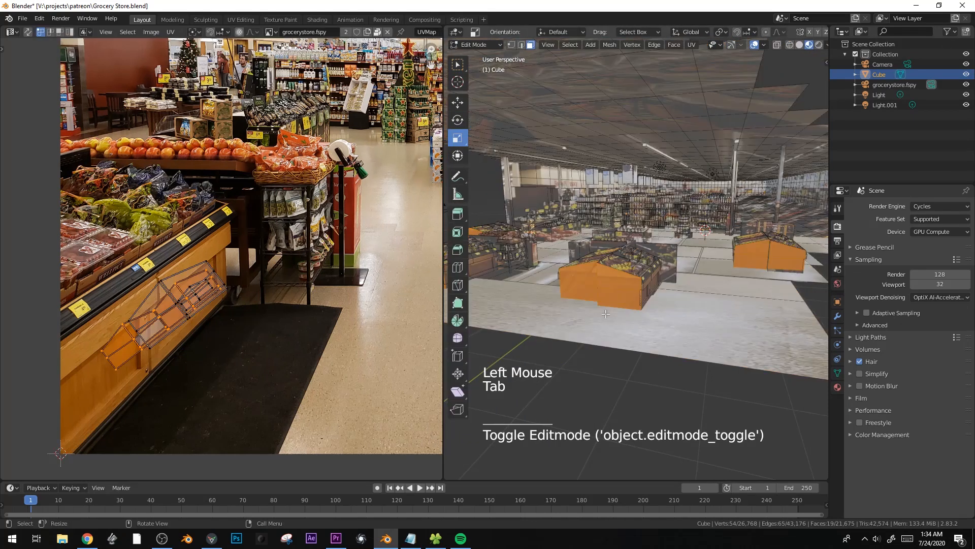
pyautogui.press('l')
pyautogui.keyDown('shift'); pyautogui.moveTo(239, 309); pyautogui.dragTo(252, 287, button='middle'); pyautogui.keyUp('shift')
pyautogui.press('s')
pyautogui.press('g')
pyautogui.click(263, 281)
pyautogui.press('Tab')
pyautogui.press('Tab')
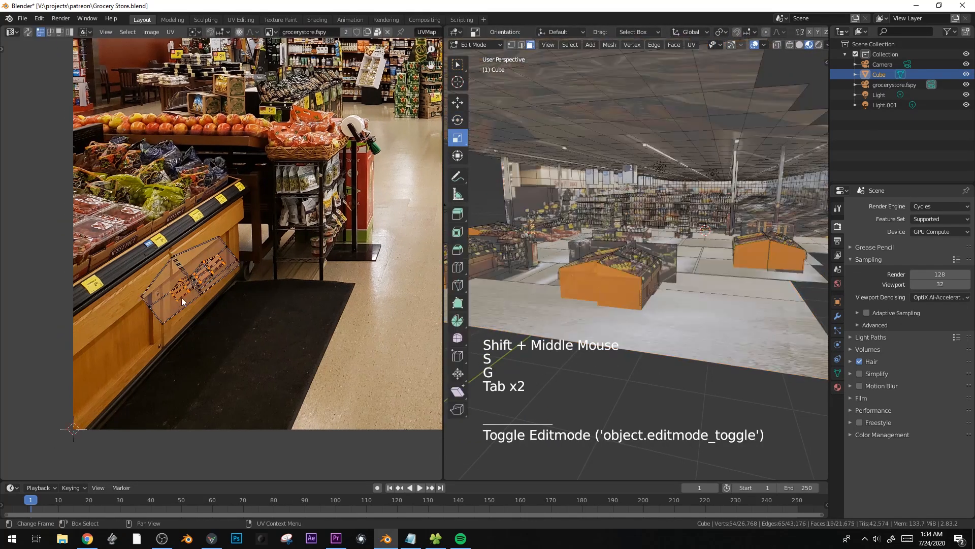
# - Shrink the remaining oversized UV islands and position them inside the plain wood panel area
pyautogui.press('l')
pyautogui.press('s')
pyautogui.press('g')
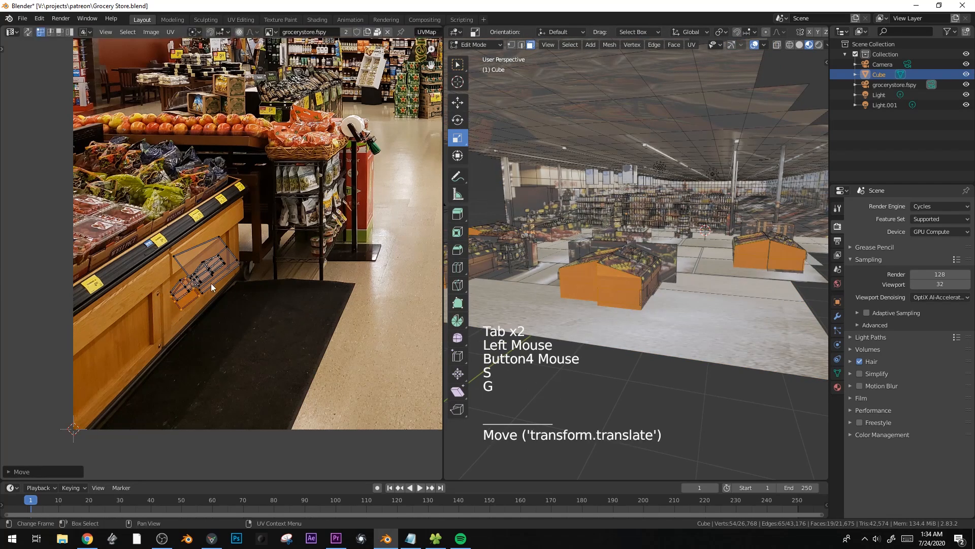
pyautogui.press('s')
pyautogui.press('g')
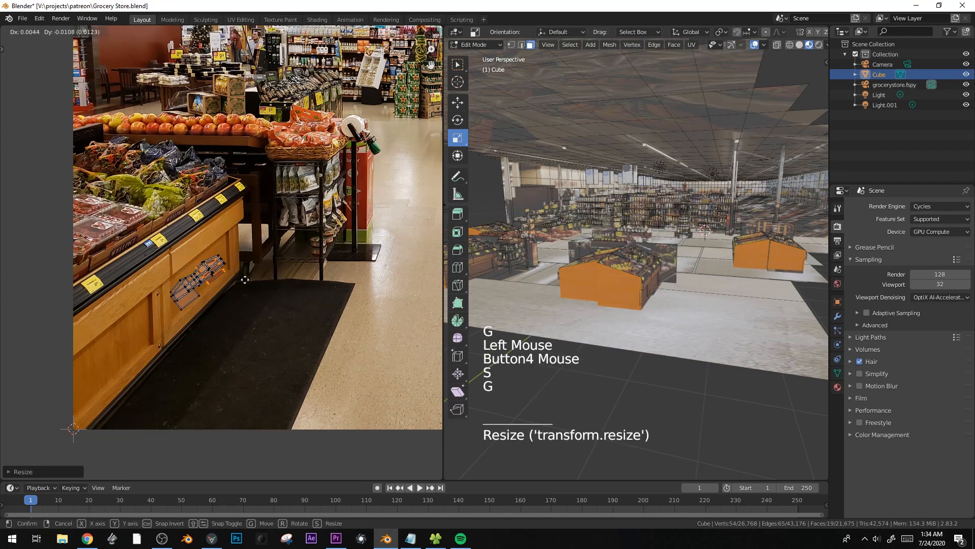
# - Raise the grocerystore.fspy camera 0.4997 m along global Z and preview its view in rendered shading with a wider viewport
pyautogui.press('Tab')
pyautogui.moveTo(605, 328); pyautogui.dragTo(645, 331, button='middle')
pyautogui.press('KP_0')
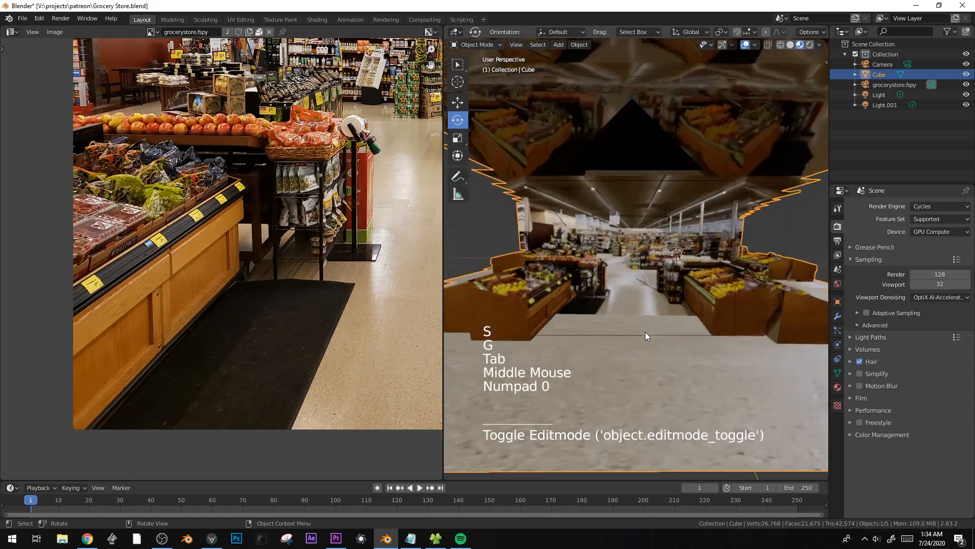
pyautogui.click(701, 304)
pyautogui.scroll(2, 701, 304)
pyautogui.press('g')
pyautogui.press('z')
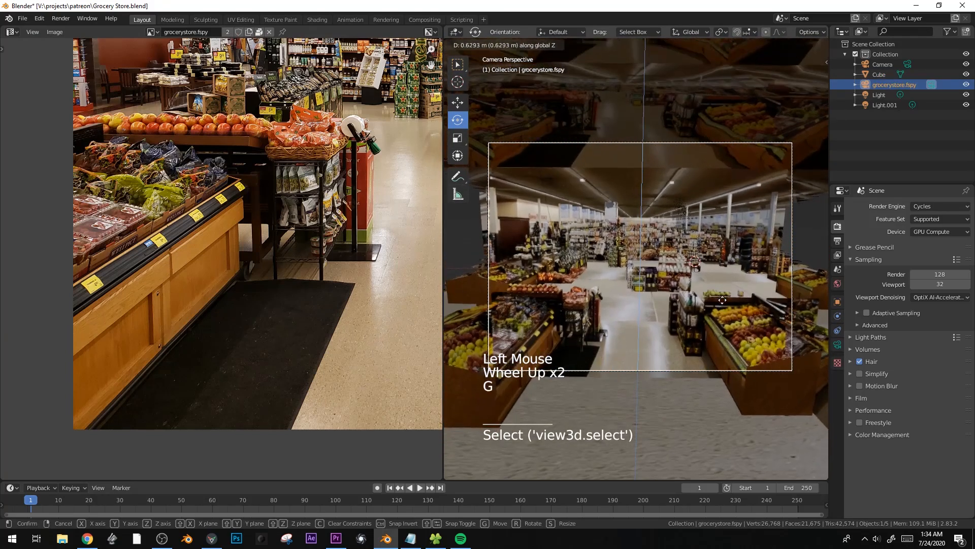
pyautogui.click(722, 302)
pyautogui.press('z')
pyautogui.moveTo(444, 254); pyautogui.dragTo(224, 254)
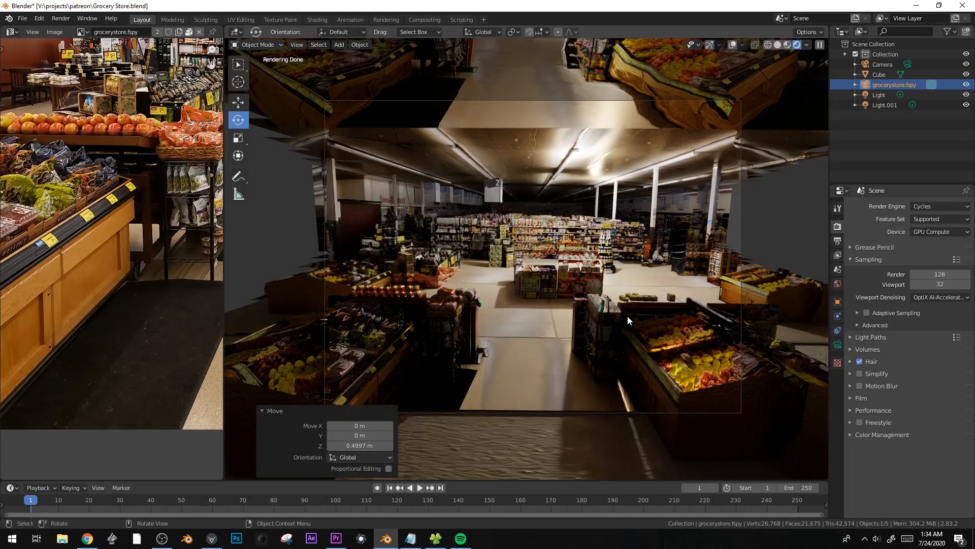
# - Append all objects from Convenience Door.blend into the scene
pyautogui.click(28, 21)
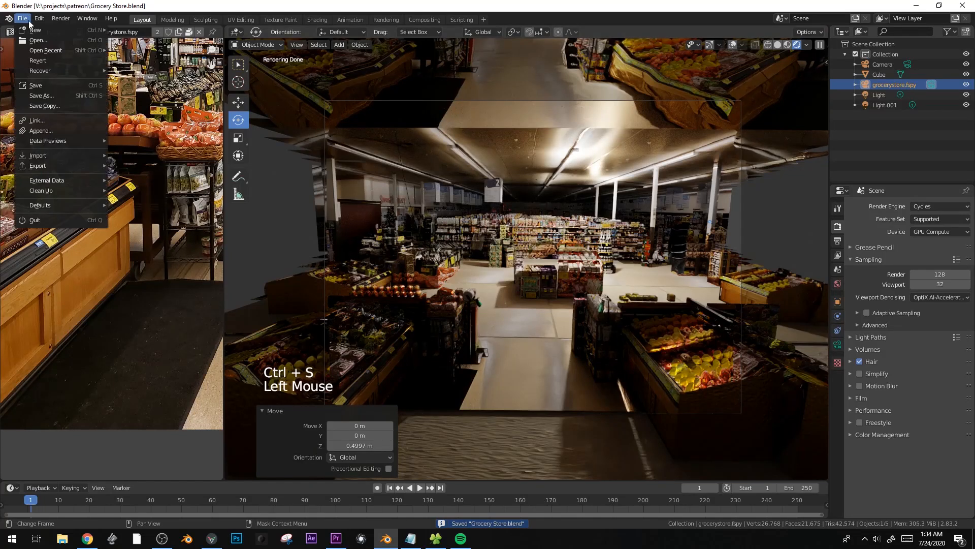
pyautogui.click(49, 130)
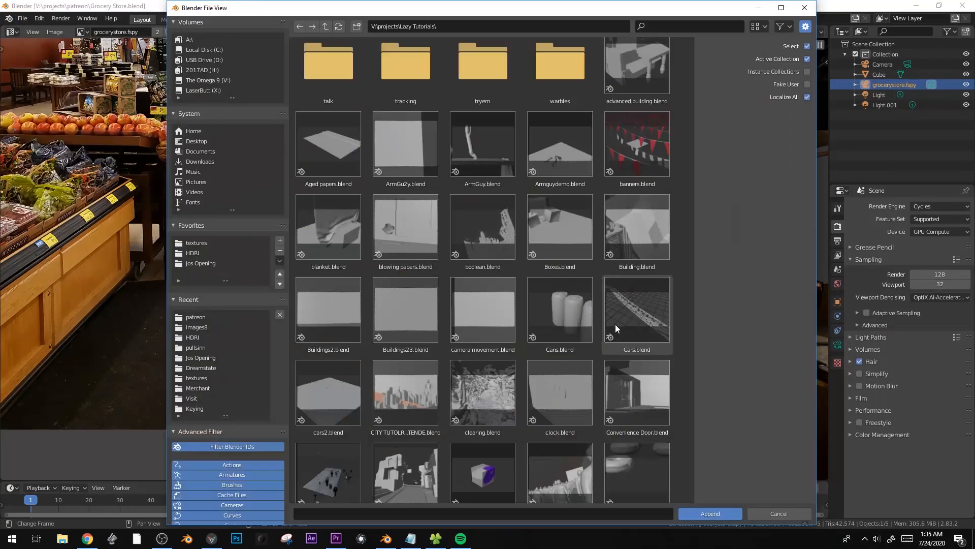
pyautogui.doubleClick(644, 377)
pyautogui.doubleClick(621, 163)
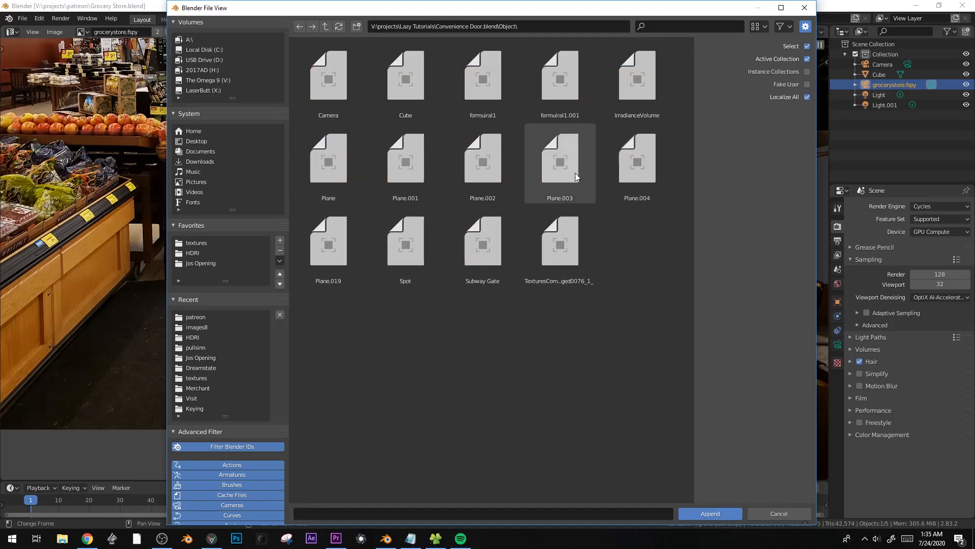
pyautogui.press('a')
pyautogui.press('Return')
# - Switch to material preview shading and move the appended storefront objects away from the grocery store interior
pyautogui.scroll(-5, 514, 236)
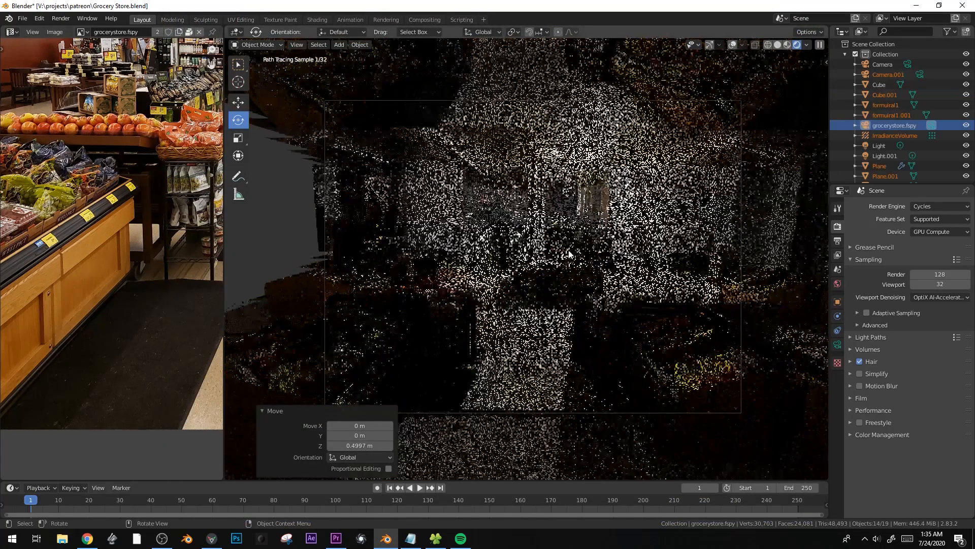
pyautogui.press('z')
pyautogui.click(579, 312)
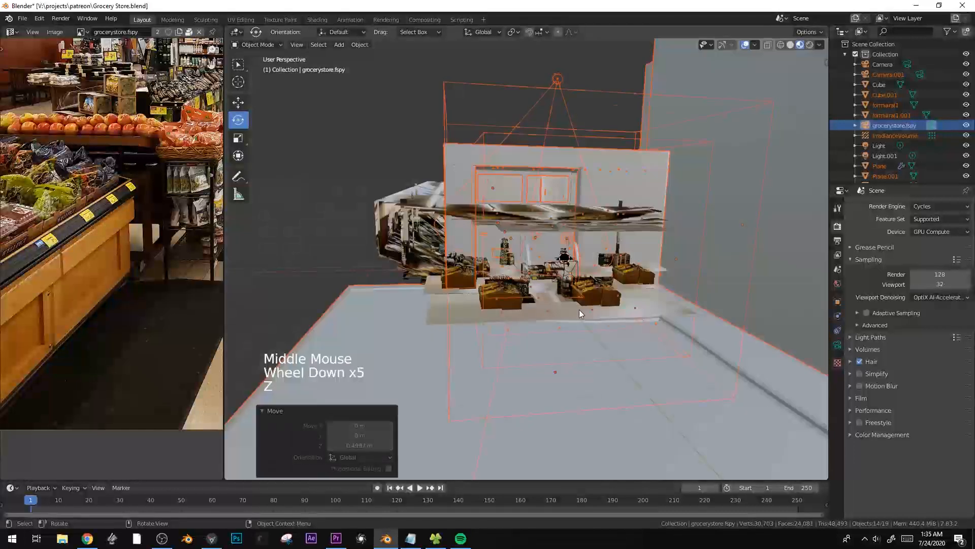
pyautogui.scroll(-4, 579, 310)
pyautogui.press('g')
pyautogui.click(676, 326)
# - Box-select the grocery store interior with its cameras and lights and scale it up
pyautogui.keyDown('shift'); pyautogui.moveTo(665, 318); pyautogui.dragTo(516, 245, button='middle'); pyautogui.keyUp('shift')
pyautogui.press('KP_1')
pyautogui.scroll(5, 658, 279)
pyautogui.scroll(-3, 516, 245)
pyautogui.hotkey('alt', 'a')
pyautogui.press('b')
pyautogui.moveTo(550, 154); pyautogui.dragTo(432, 300)
pyautogui.moveTo(447, 290); pyautogui.dragTo(529, 259, button='middle')
pyautogui.press('s')
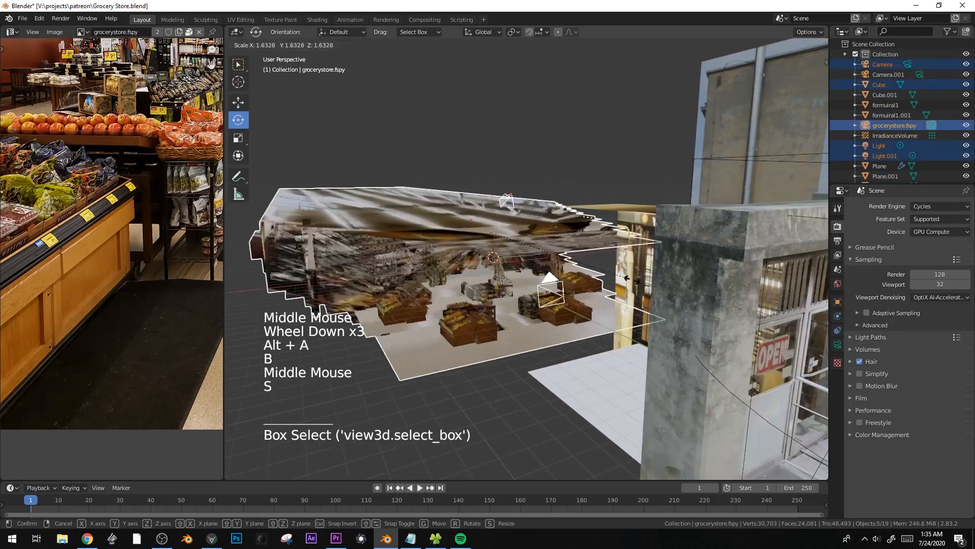
pyautogui.click(660, 288)
# - Scale the store interior by 1.447 and move it in the front view to align its floor with the door
pyautogui.press('g')
pyautogui.click(659, 288)
pyautogui.press('g')
pyautogui.keyDown('shift'); pyautogui.moveTo(712, 308); pyautogui.dragTo(678, 264, button='middle'); pyautogui.keyUp('shift')
pyautogui.press('KP_1')
pyautogui.press('s')
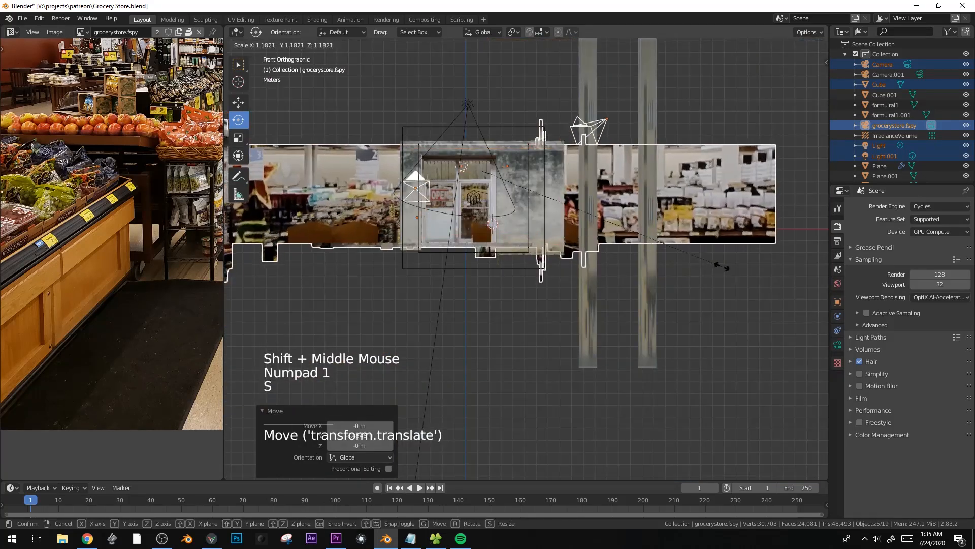
pyautogui.click(609, 254)
pyautogui.press('g')
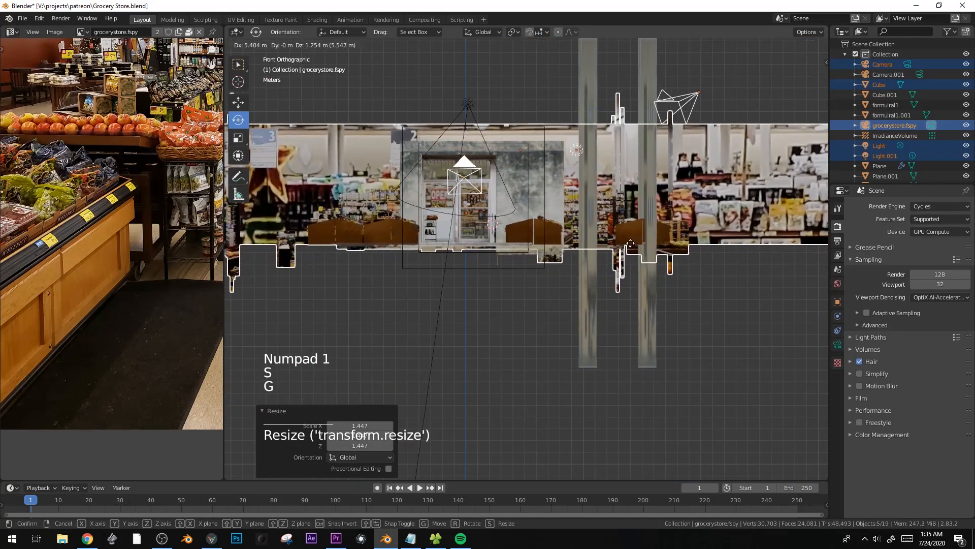
pyautogui.click(630, 243)
# - Move the store interior along the Y axis until it sits directly behind the storefront door
pyautogui.moveTo(631, 243); pyautogui.dragTo(516, 200, button='middle')
pyautogui.press('g')
pyautogui.press('y')
pyautogui.click(552, 285)
pyautogui.click(516, 200)
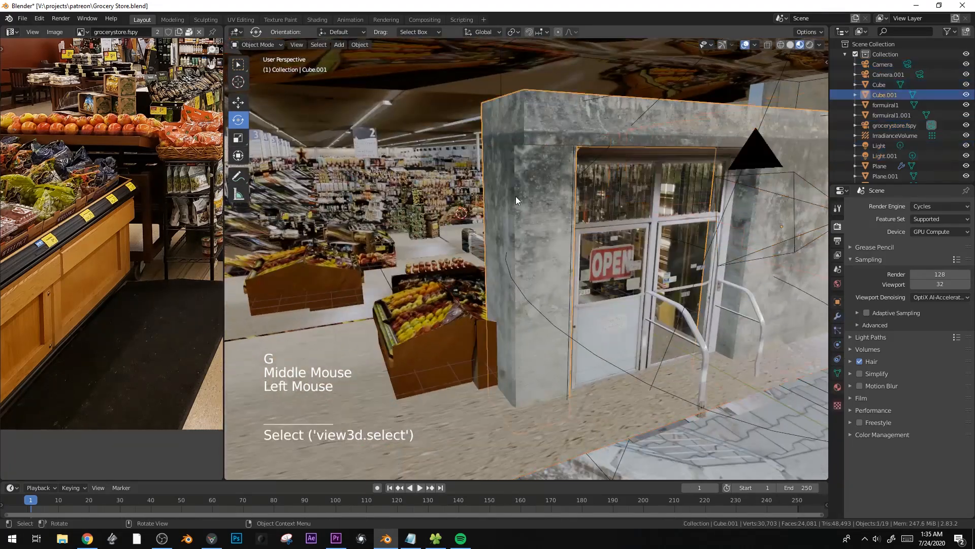
pyautogui.press('Tab')
pyautogui.click(614, 117)
pyautogui.scroll(-4, 614, 117)
pyautogui.press('Tab')
# - Rotate the formuiral1.001 building wall in the top view so it runs parallel to the storefront
pyautogui.click(765, 173)
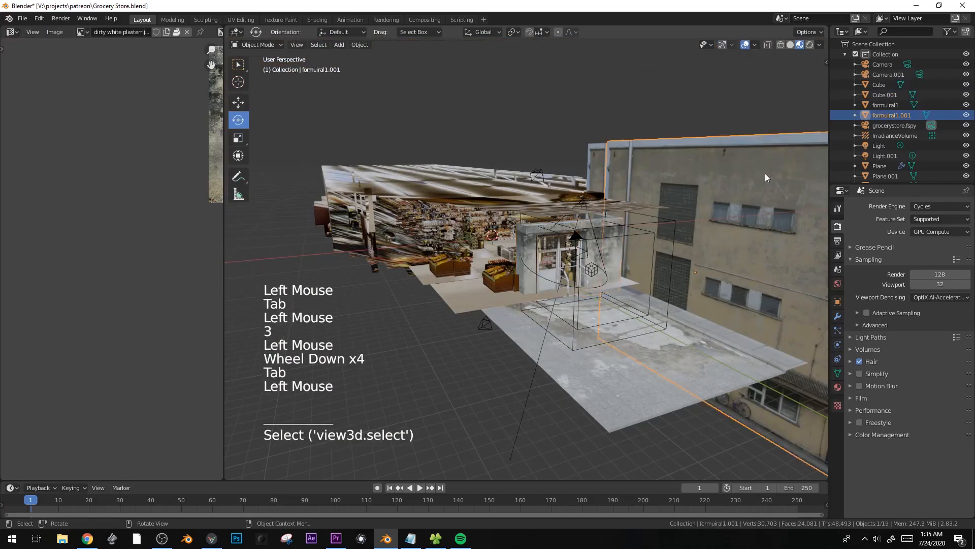
pyautogui.press('KP_7')
pyautogui.keyDown('shift'); pyautogui.moveTo(765, 173); pyautogui.dragTo(564, 129, button='middle'); pyautogui.keyUp('shift')
pyautogui.press('r')
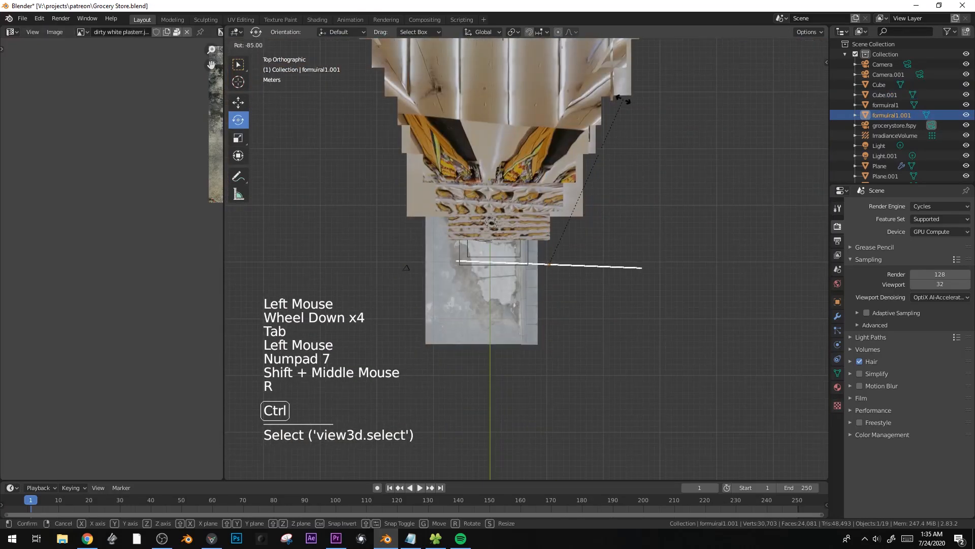
pyautogui.click(628, 101)
# - Move the building wall beside the storefront in the front view and scale it by 1.077
pyautogui.press('KP_1')
pyautogui.scroll(4, 636, 296)
pyautogui.press('g')
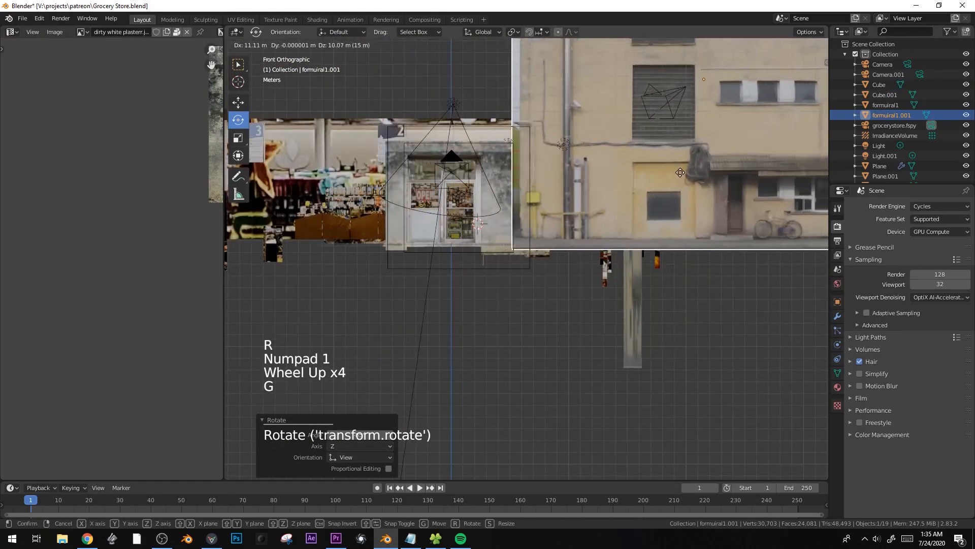
pyautogui.click(677, 173)
pyautogui.press('s')
pyautogui.click(605, 266)
# - Move the building wall along the Y axis to line up with the storefront's face
pyautogui.moveTo(604, 265); pyautogui.dragTo(630, 219, button='middle')
pyautogui.press('g')
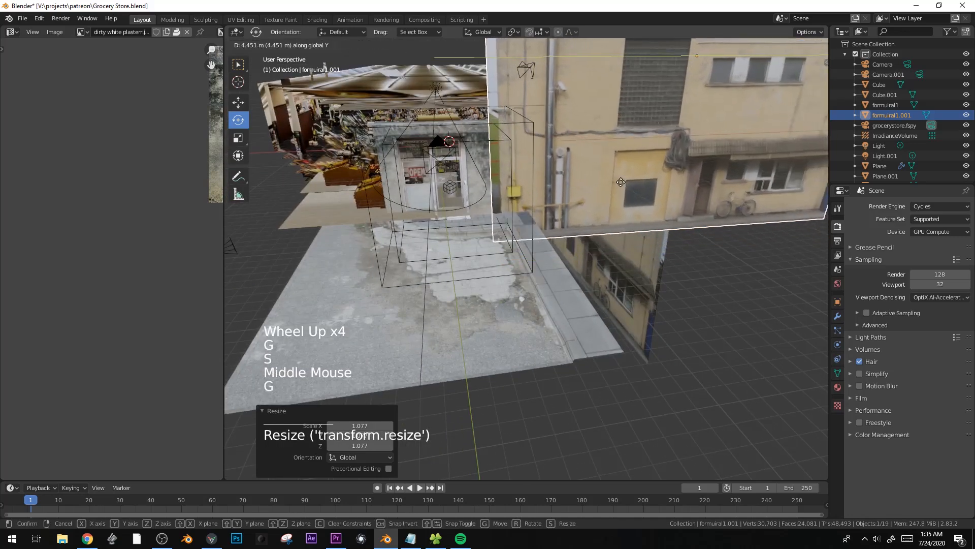
pyautogui.click(645, 197)
# - Duplicate the building wall along X to the storefront's opposite side and nudge the copy -0.35779 m along X
pyautogui.keyDown('shift'); pyautogui.moveTo(645, 197); pyautogui.dragTo(721, 214, button='middle'); pyautogui.keyUp('shift')
pyautogui.hotkey('shift', 'd')
pyautogui.press('x')
pyautogui.click(367, 311)
pyautogui.moveTo(407, 314)
pyautogui.mouseDown(button='middle')
pyautogui.moveTo(419, 333)
pyautogui.moveTo(401, 312)
pyautogui.mouseUp(button='middle')
pyautogui.press('g')
pyautogui.press('g')
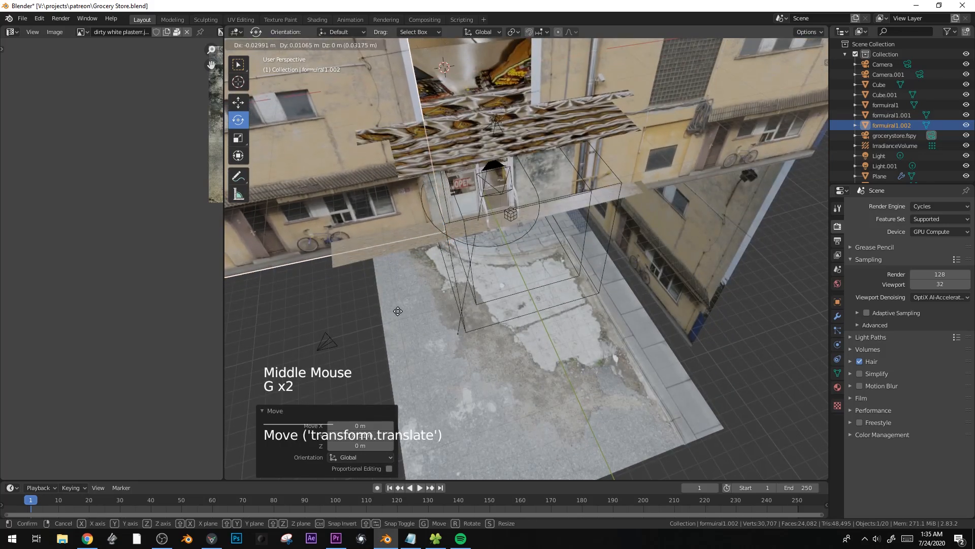
pyautogui.press('x')
pyautogui.click(384, 310)
# - Isolate the store interior mesh in local view and display it in right orthographic view
pyautogui.moveTo(440, 294); pyautogui.dragTo(460, 277, button='middle')
pyautogui.moveTo(460, 277); pyautogui.dragTo(569, 300, button='middle')
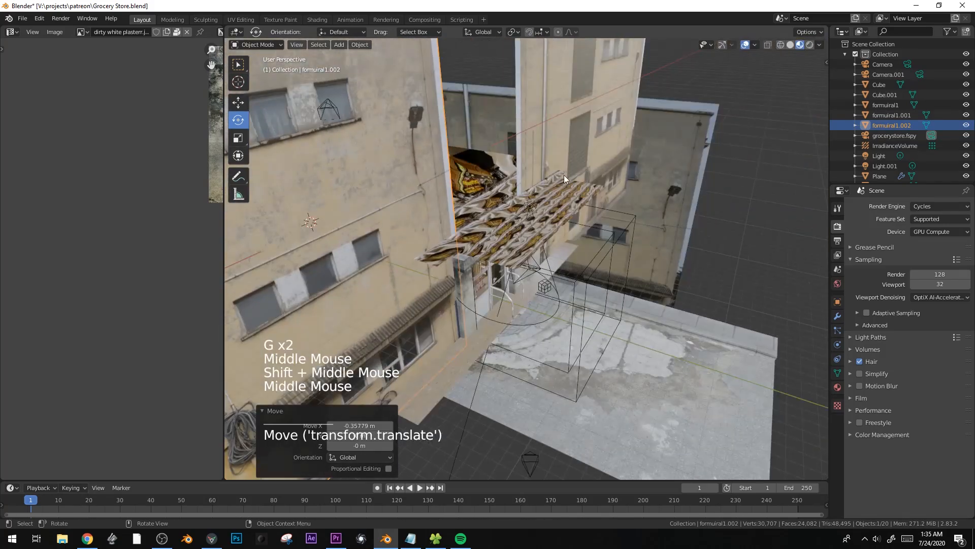
pyautogui.click(568, 186)
pyautogui.press('KP_Divide')
pyautogui.press('KP_7')
pyautogui.press('KP_1')
pyautogui.press('KP_3')
# - Delete the ceiling vertices that extend past the front of the store interior mesh, and leave local view
pyautogui.press('Tab')
pyautogui.press('1')
pyautogui.scroll(2, 525, 216)
pyautogui.keyDown('shift'); pyautogui.moveTo(525, 216); pyautogui.dragTo(539, 274, button='middle'); pyautogui.keyUp('shift')
pyautogui.scroll(5, 558, 224)
pyautogui.hotkey('alt', 'a')
pyautogui.press('b')
pyautogui.moveTo(474, 209); pyautogui.dragTo(622, 269)
pyautogui.hotkey('alt', 'z')
pyautogui.press('b')
pyautogui.press('x')
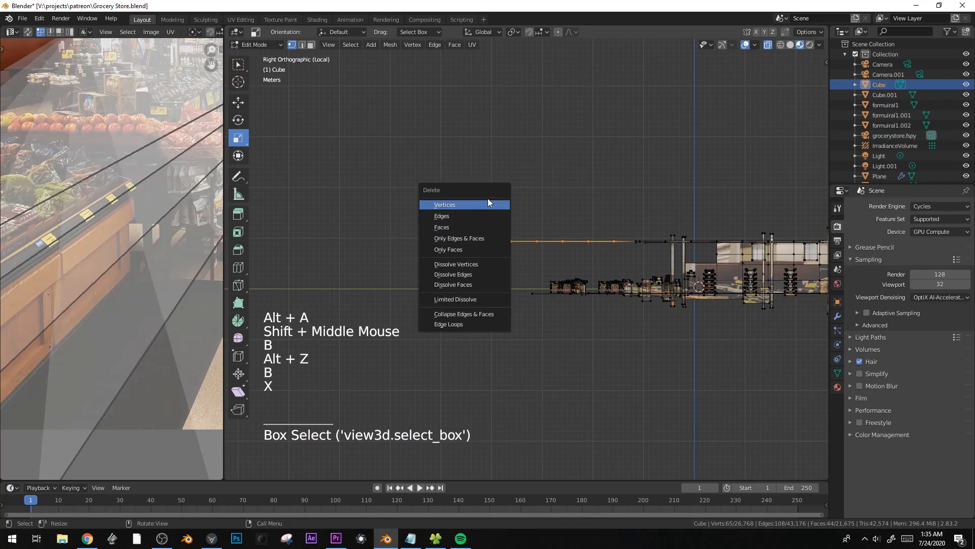
pyautogui.click(488, 203)
pyautogui.press('Tab')
pyautogui.moveTo(488, 204); pyautogui.dragTo(569, 272, button='middle')
pyautogui.hotkey('alt', 'z')
pyautogui.press('KP_0')
pyautogui.press('KP_Divide')
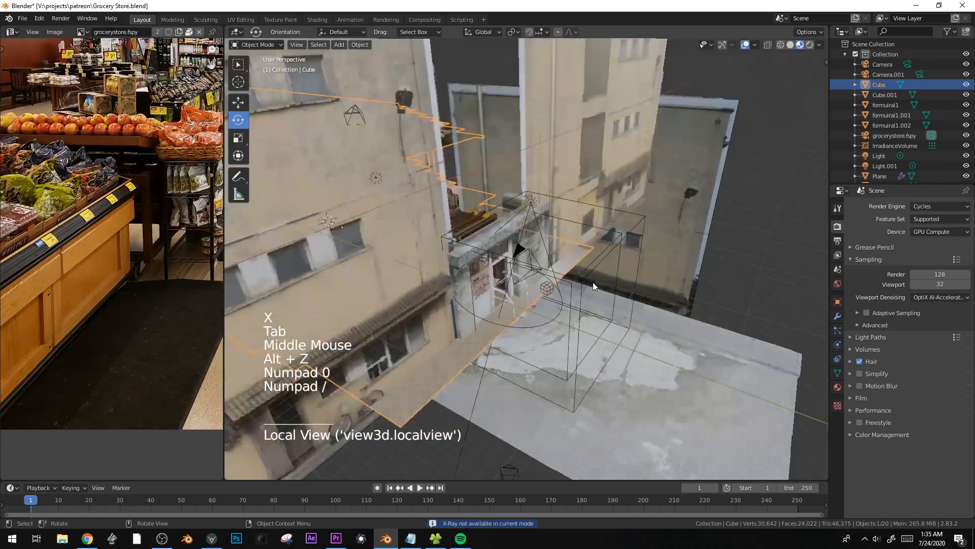
# - In top view, duplicate a rectangular block of the interior's ceiling faces and move the copy about -41 m along Y over the front area
pyautogui.press('KP_7')
pyautogui.press('Tab')
pyautogui.scroll(-5, 593, 282)
pyautogui.keyDown('shift'); pyautogui.moveTo(593, 282); pyautogui.dragTo(516, 187, button='middle'); pyautogui.keyUp('shift')
pyautogui.hotkey('alt', 'a')
pyautogui.press('3')
pyautogui.rightClick(516, 187)
pyautogui.click(517, 184)
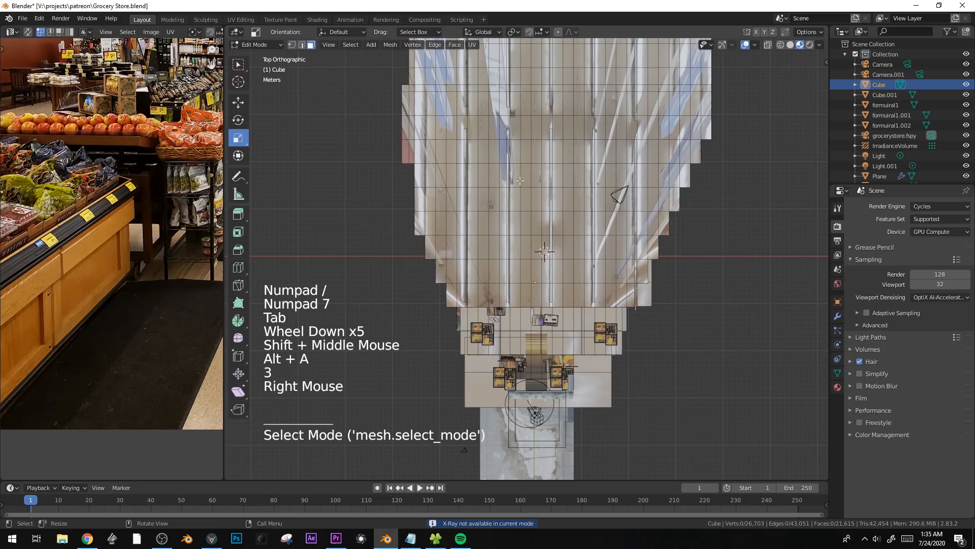
pyautogui.keyDown('ctrl'); pyautogui.keyDown('shift'); pyautogui.click(613, 224); pyautogui.keyUp('shift'); pyautogui.keyUp('ctrl')
pyautogui.hotkey('shift', 'd')
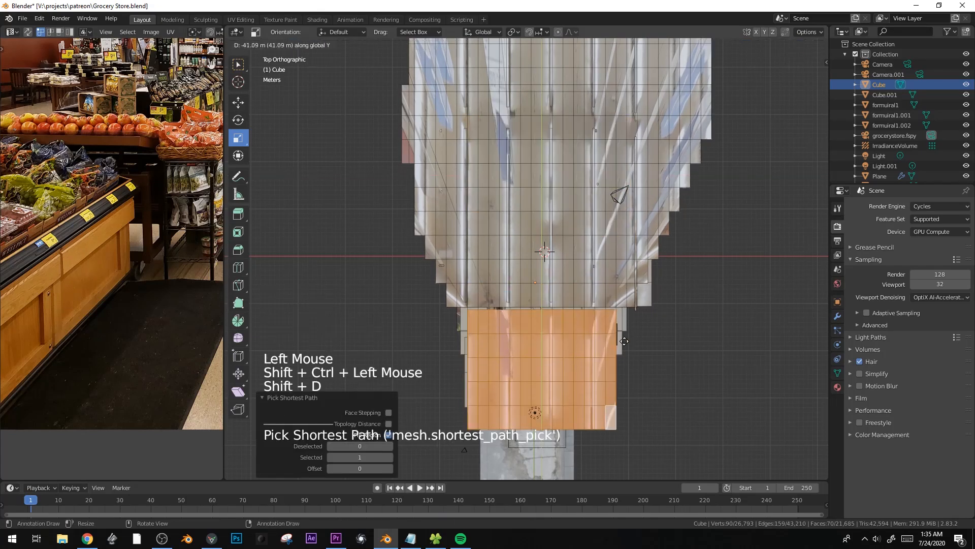
pyautogui.click(614, 328)
# - Widen the duplicated ceiling patch along X, scale it uniformly by 0.801 and shift it along Y against the main ceiling
pyautogui.press('s')
pyautogui.press('x')
pyautogui.click(766, 359)
pyautogui.press('s')
pyautogui.click(702, 340)
pyautogui.press('g')
pyautogui.press('y')
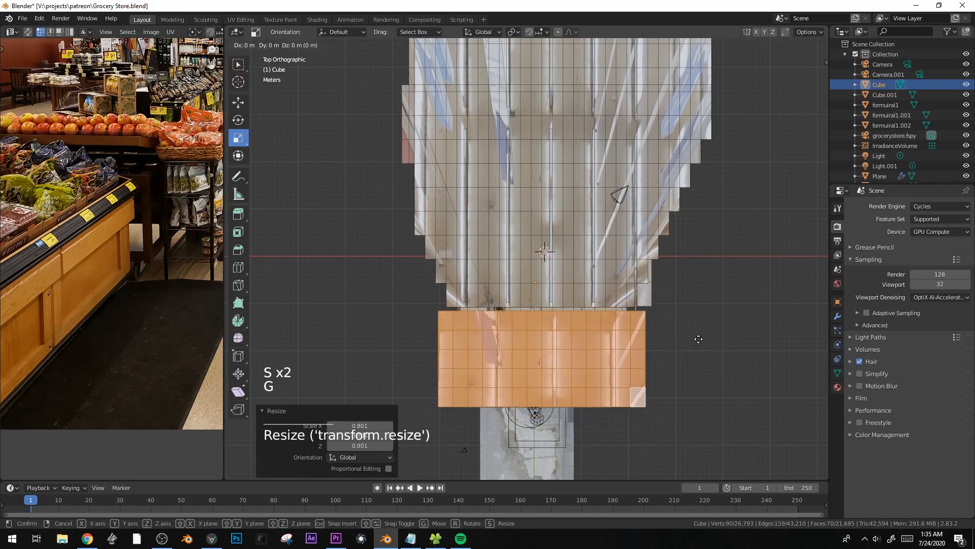
pyautogui.click(697, 332)
# - Move the ceiling patch -0.034258 m along Z, finish mesh editing and return to the camera view
pyautogui.press('g')
pyautogui.press('z')
pyautogui.moveTo(697, 337); pyautogui.dragTo(642, 294, button='middle')
pyautogui.click(644, 263)
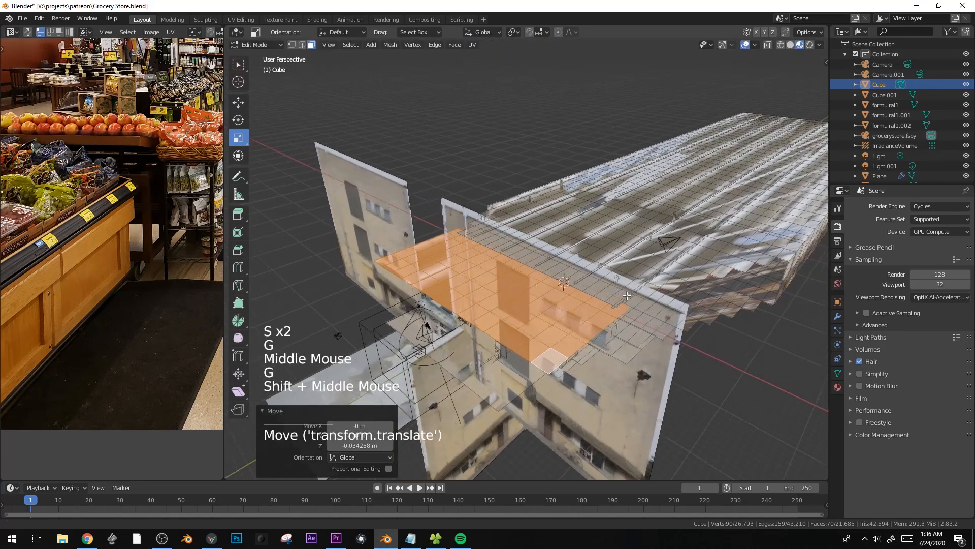
pyautogui.press('Tab')
pyautogui.press('KP_0')
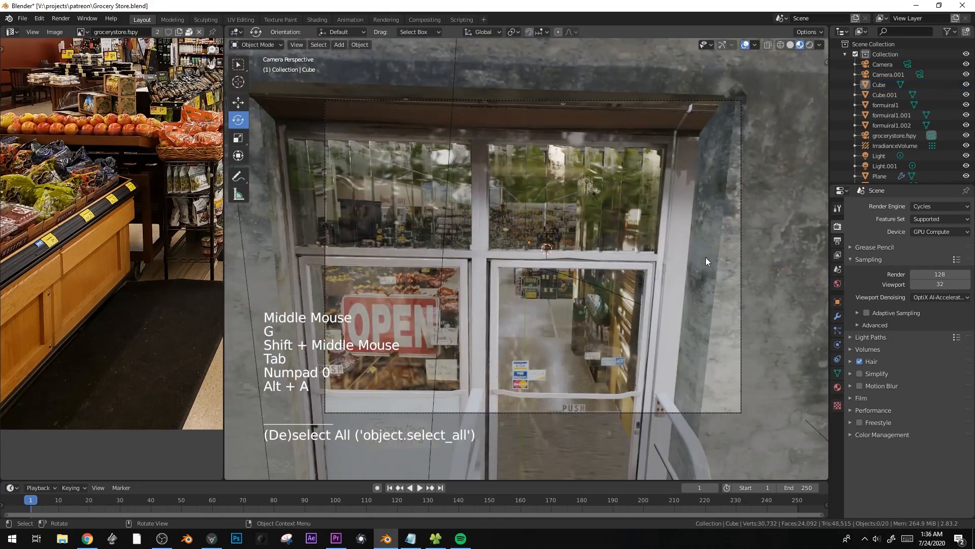
pyautogui.click(741, 242)
pyautogui.click(741, 243)
pyautogui.click(742, 242)
pyautogui.keyDown('alt'); pyautogui.click(742, 240); pyautogui.keyUp('alt')
pyautogui.click(741, 239)
pyautogui.click(741, 240)
pyautogui.click(740, 239)
pyautogui.hotkey('shift', 'alt', 'z')
pyautogui.click(740, 240)
pyautogui.hotkey('shift', 'alt', 'z')
pyautogui.click(741, 240)
pyautogui.click(741, 240)
pyautogui.click(742, 239)
pyautogui.click(741, 239)
pyautogui.click(741, 239)
pyautogui.click(742, 240)
pyautogui.click(741, 240)
pyautogui.click(742, 239)
pyautogui.click(741, 240)
pyautogui.click(741, 239)
pyautogui.click(742, 240)
# - Move the grocerystore.fspy camera -2.2281 m along global Z and 1.0765 m along its local Z axis
pyautogui.moveTo(741, 240); pyautogui.dragTo(648, 284, button='middle')
pyautogui.scroll(-5, 730, 260)
pyautogui.keyDown('shift'); pyautogui.scroll(-1, 548, 270); pyautogui.keyUp('shift')
pyautogui.click(547, 269)
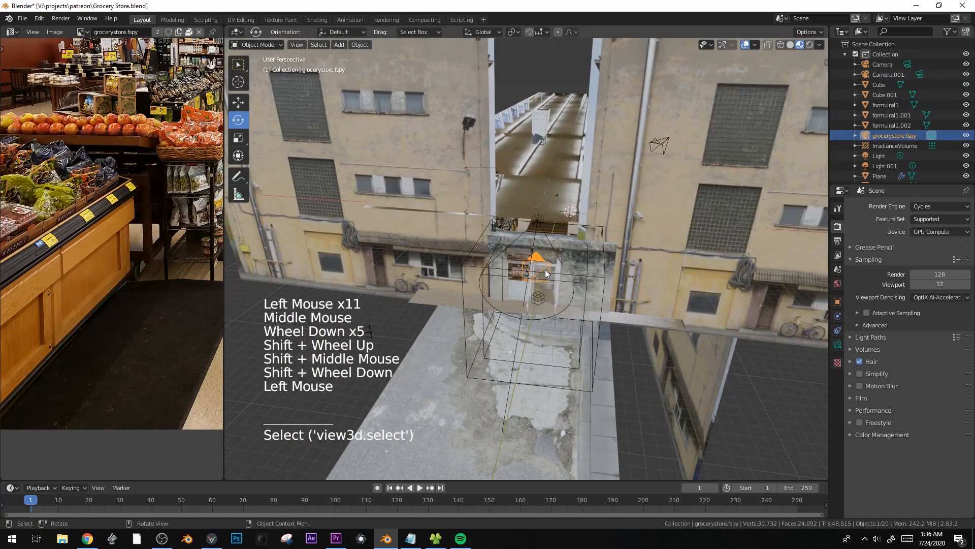
pyautogui.press('KP_0')
pyautogui.press('g')
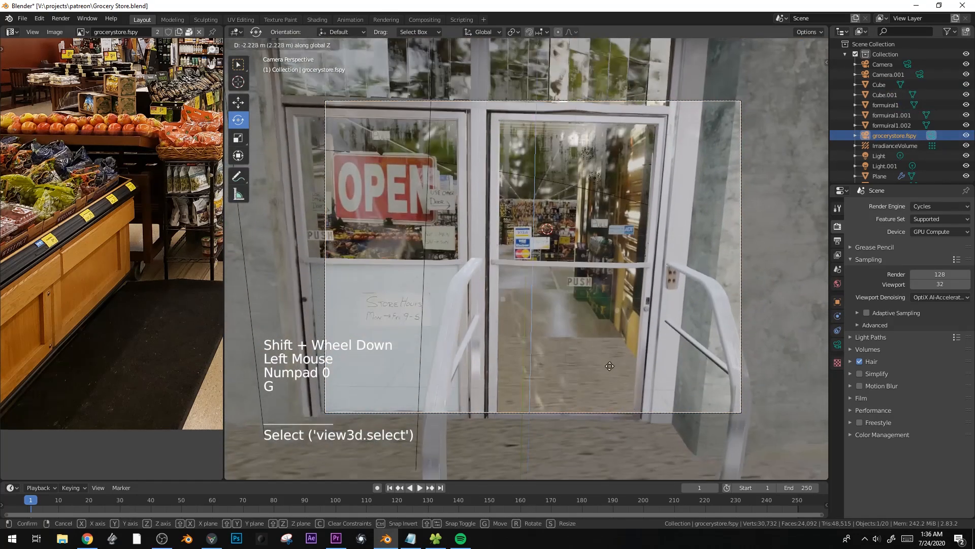
pyautogui.press('g')
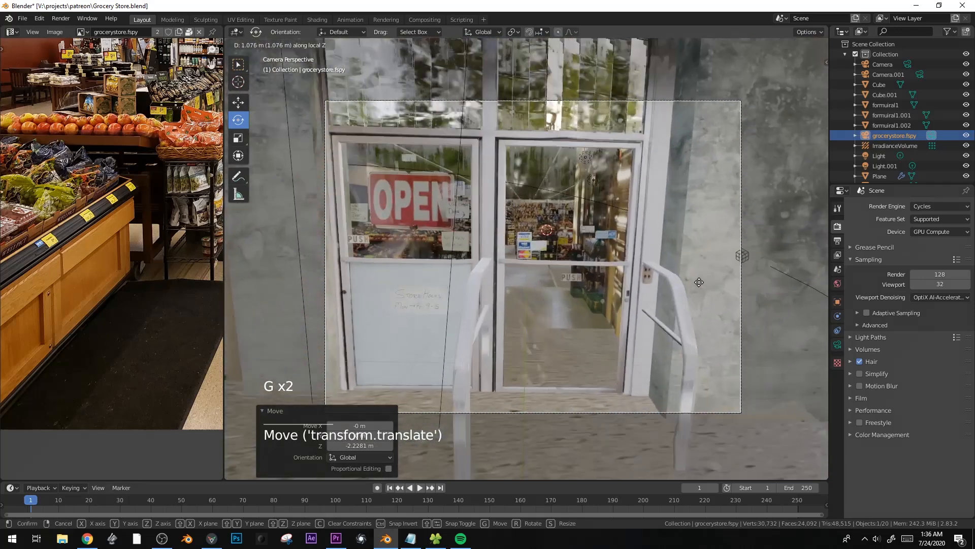
pyautogui.click(699, 282)
# - Display the scene in rendered shading and delete the Subway Gate object behind the store's glass door
pyautogui.press('z')
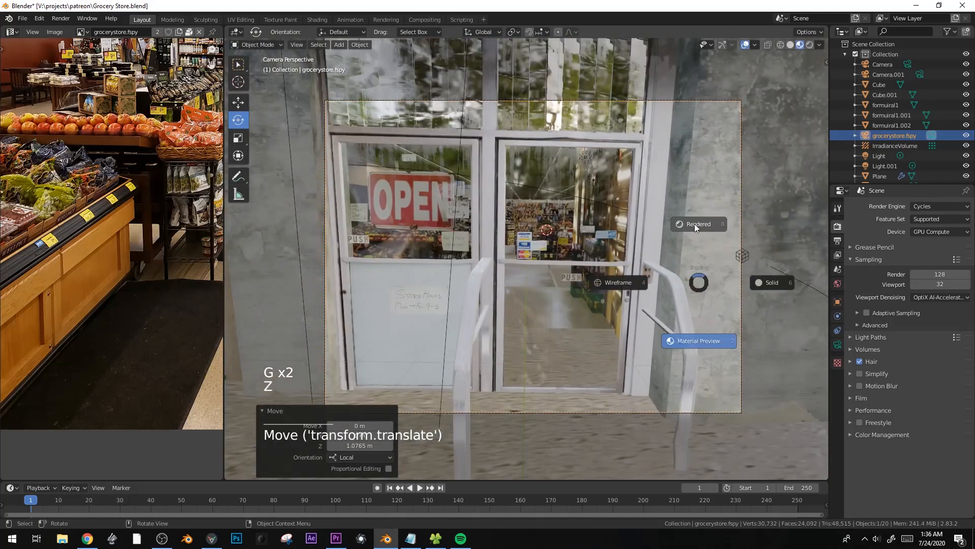
pyautogui.click(693, 224)
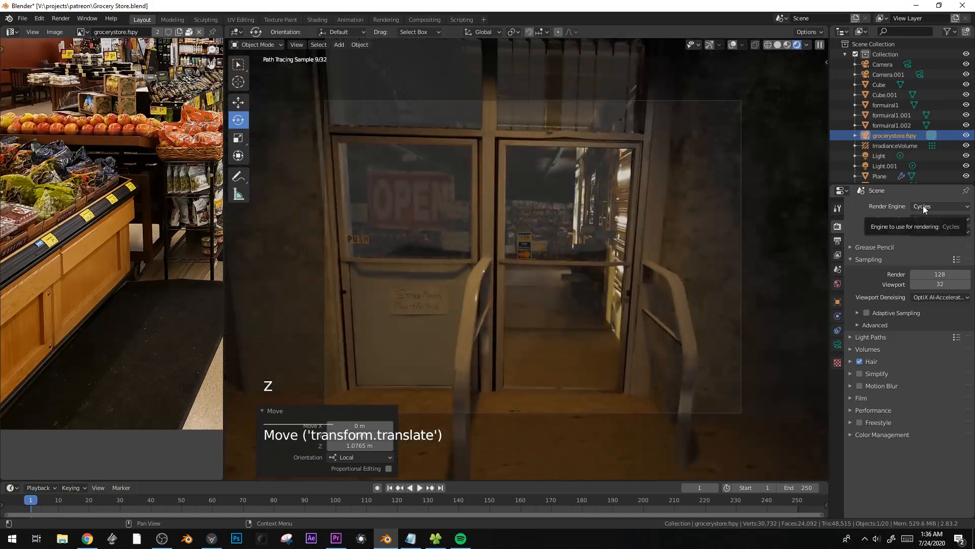
pyautogui.click(617, 191)
pyautogui.click(617, 191)
pyautogui.hotkey('shift', 'alt', 'z')
pyautogui.click(617, 191)
pyautogui.click(617, 191)
pyautogui.click(617, 191)
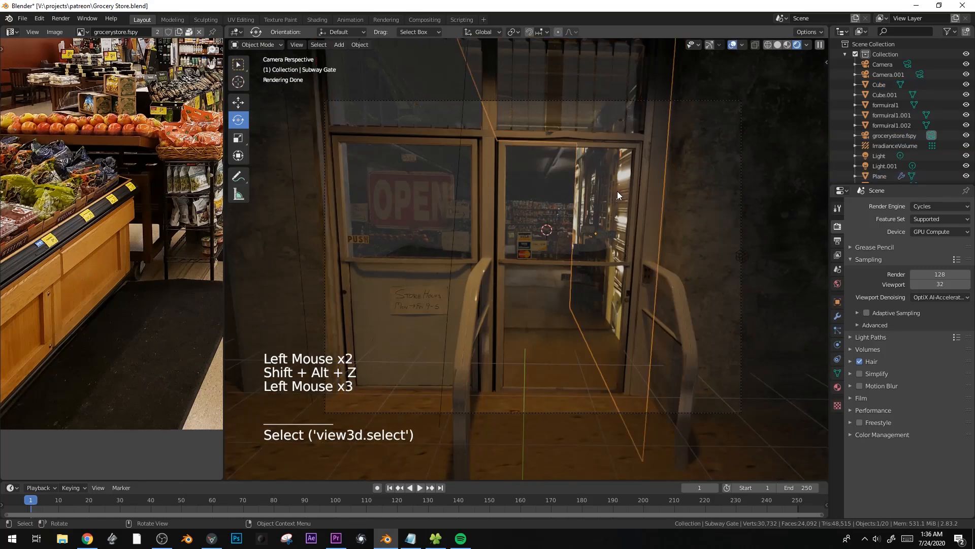
pyautogui.press('g')
pyautogui.press('x')
pyautogui.click(588, 206)
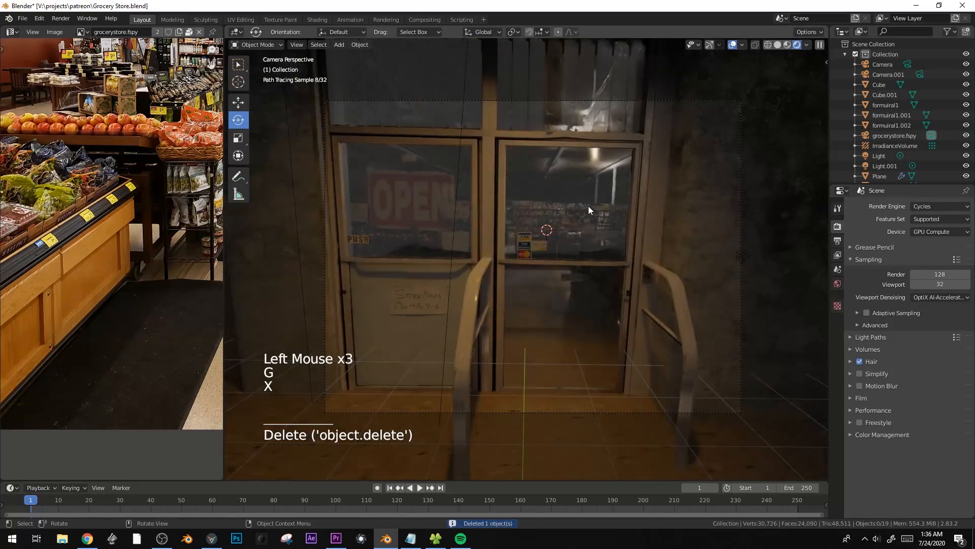
# - Switch back to material preview shading and delete the Light object above the store interior
pyautogui.hotkey('shift', 'alt', 'z')
pyautogui.hotkey('shift', 'alt', 'z')
pyautogui.click(598, 154)
pyautogui.keyDown('shift'); pyautogui.moveTo(599, 153); pyautogui.dragTo(615, 137, button='middle'); pyautogui.keyUp('shift')
pyautogui.click(610, 175)
pyautogui.scroll(4, 609, 214)
pyautogui.scroll(3, 608, 215)
pyautogui.scroll(-6, 608, 214)
pyautogui.moveTo(608, 214); pyautogui.dragTo(583, 160, button='middle')
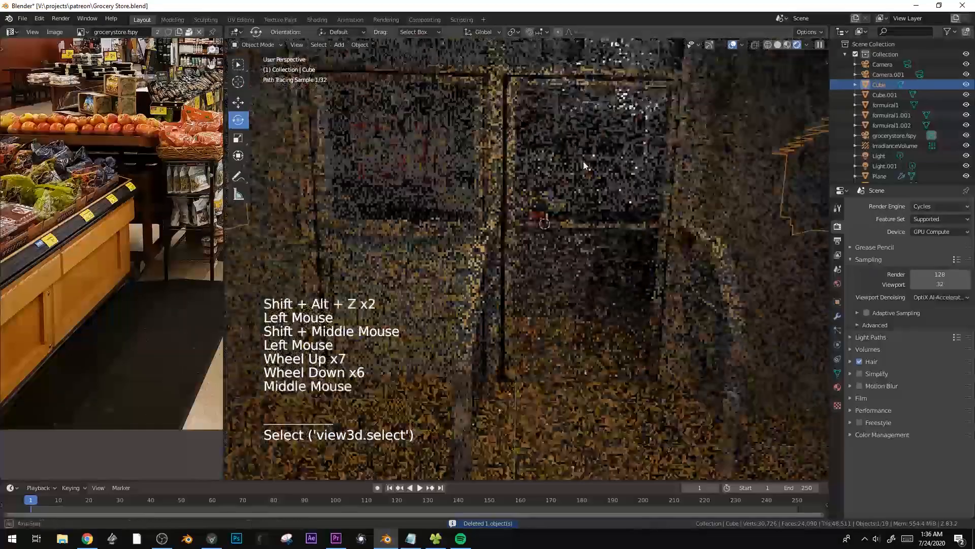
pyautogui.press('z')
pyautogui.moveTo(572, 232)
pyautogui.keyDown('shift'); pyautogui.mouseDown(button='middle')
pyautogui.moveTo(630, 172)
pyautogui.moveTo(633, 181)
pyautogui.mouseUp(button='middle'); pyautogui.keyUp('shift')
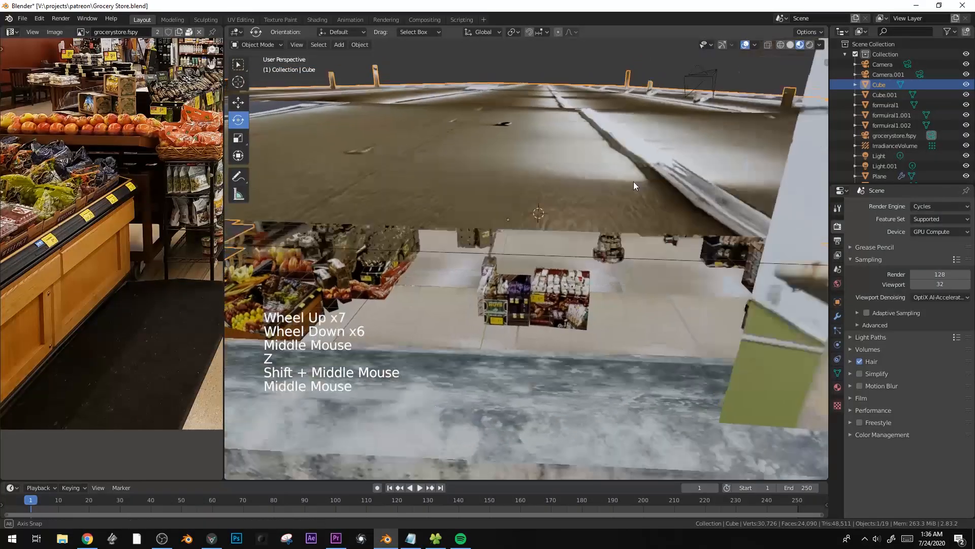
pyautogui.scroll(1, 632, 171)
pyautogui.scroll(-1, 605, 133)
pyautogui.click(581, 143)
pyautogui.press('x')
# - Reposition Light.001 along the X and Y axes so it sits inside the store, checking its placement through the camera
pyautogui.click(599, 139)
pyautogui.press('g')
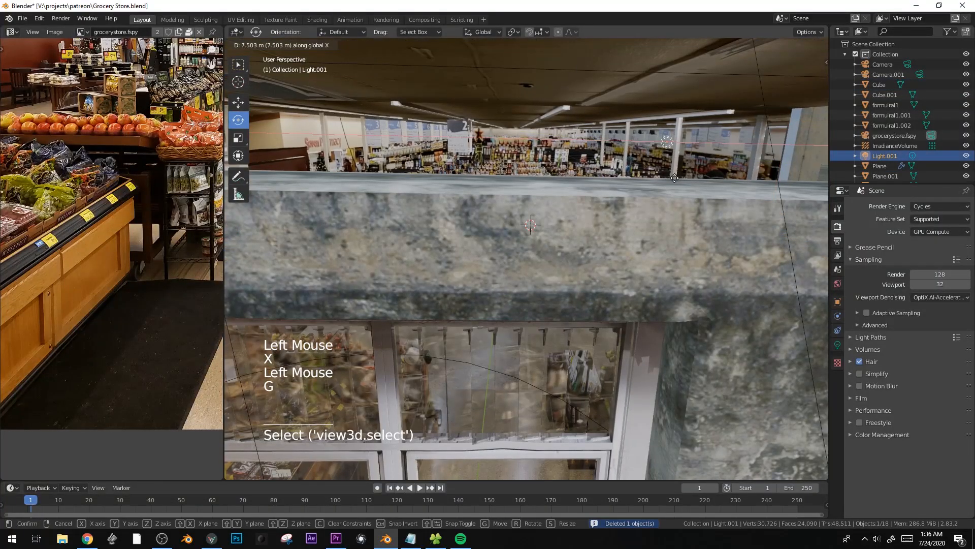
pyautogui.middleClick(630, 208)
pyautogui.scroll(-9, 622, 224)
pyautogui.press('g')
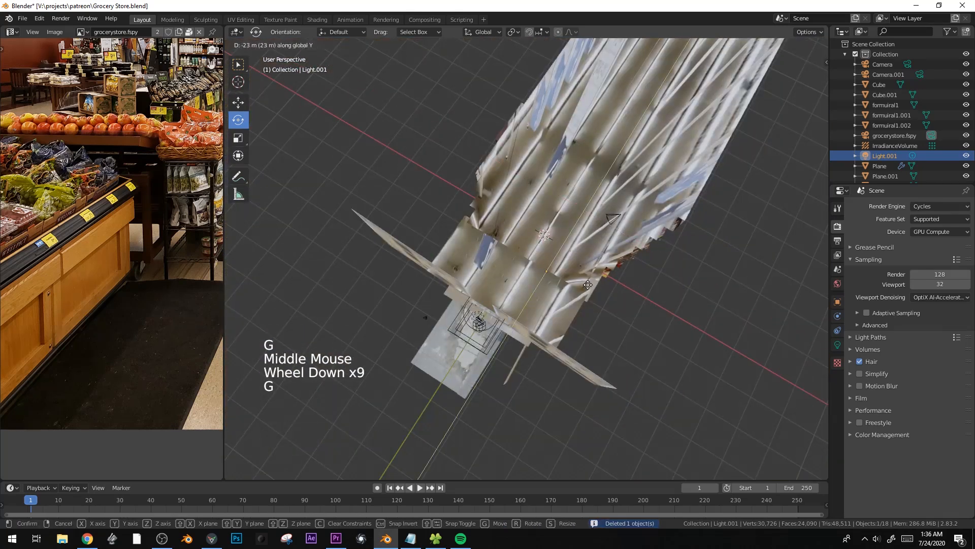
pyautogui.press('KP_0')
pyautogui.scroll(1, 615, 276)
pyautogui.press('g')
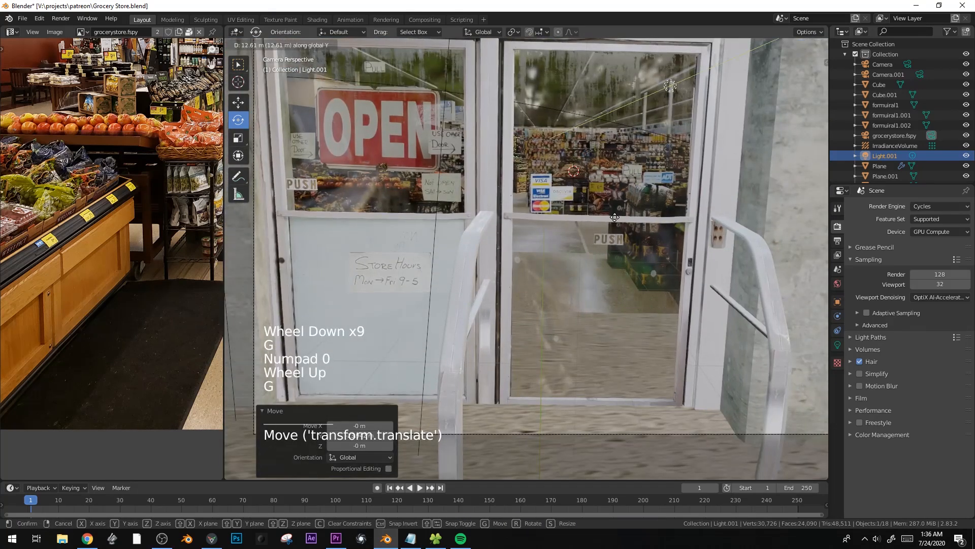
pyautogui.click(615, 217)
# - Create a linked duplicate of the interior light -19.715 m along X and display rendered shading
pyautogui.hotkey('alt', 'd')
pyautogui.press('z')
pyautogui.click(349, 154)
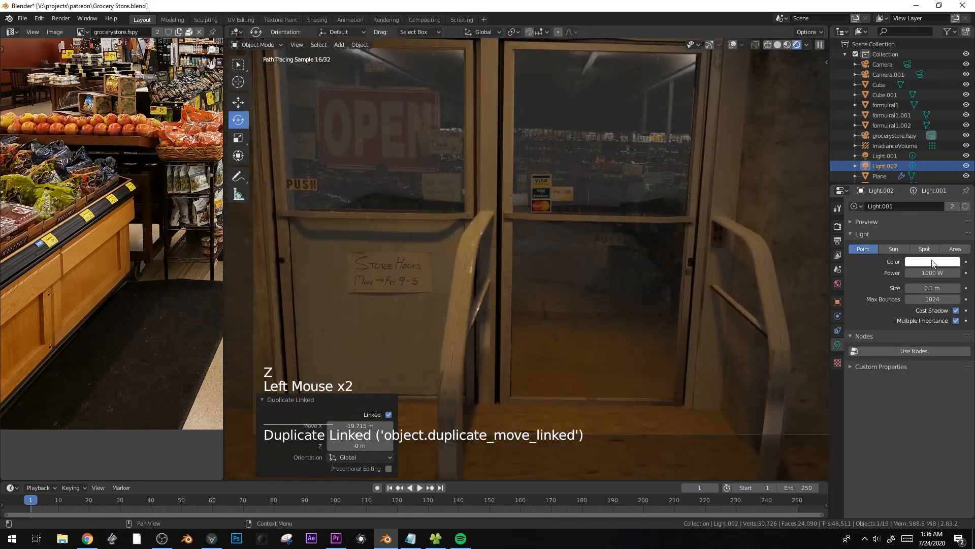
# - Change the linked lights' color to turquoise and set their power to 1223.4 W
pyautogui.click(932, 263)
pyautogui.click(884, 165)
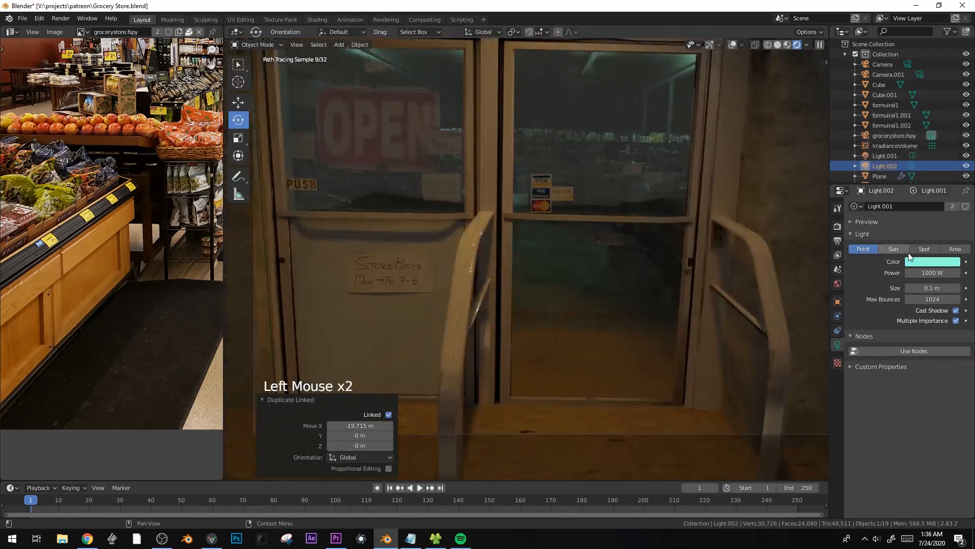
pyautogui.moveTo(916, 272); pyautogui.dragTo(948, 272)
pyautogui.scroll(-2, 364, 266)
pyautogui.keyDown('shift'); pyautogui.moveTo(363, 265); pyautogui.dragTo(388, 311, button='middle'); pyautogui.keyUp('shift')
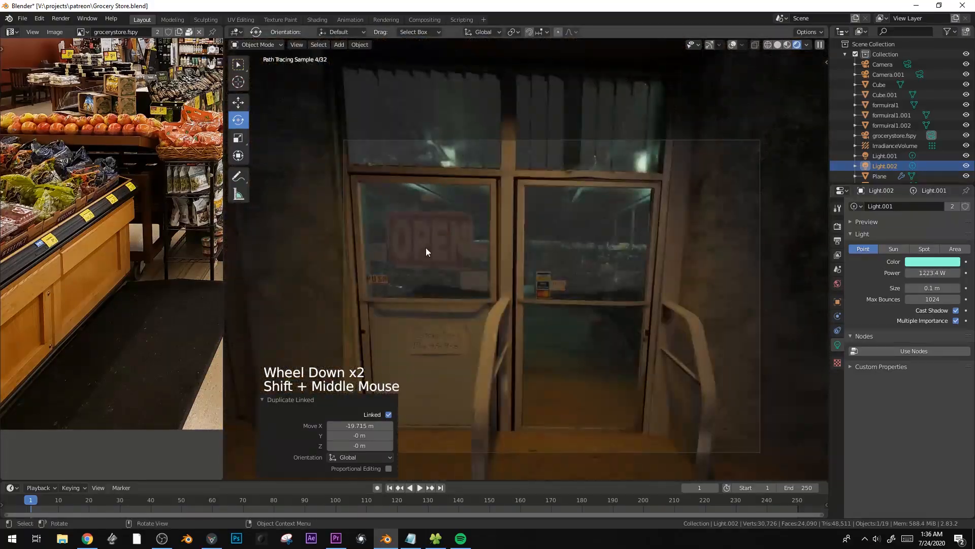
# - Move the duplicated light about 6.07 m along Y and -0.4112 m along Z
pyautogui.press('g')
pyautogui.press('y')
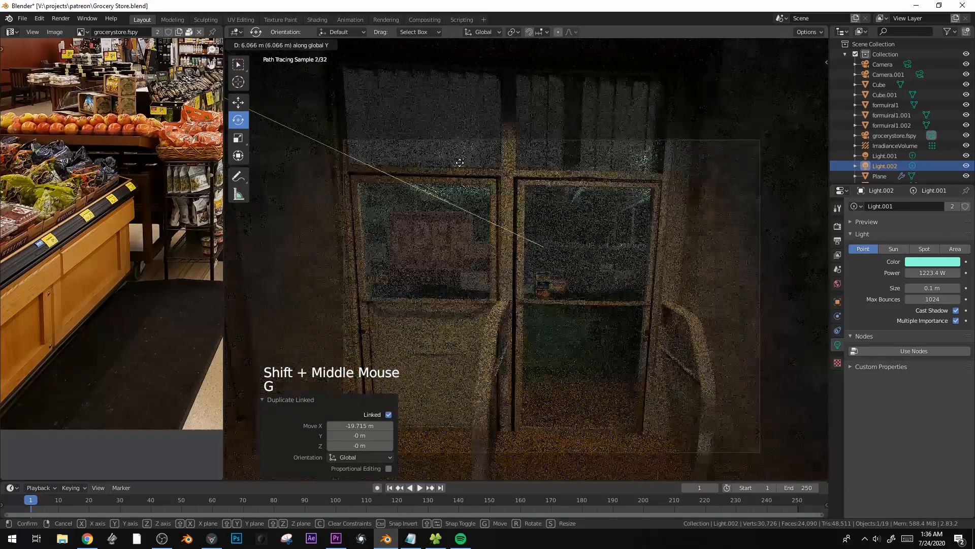
pyautogui.click(460, 162)
pyautogui.press('g')
pyautogui.click(565, 244)
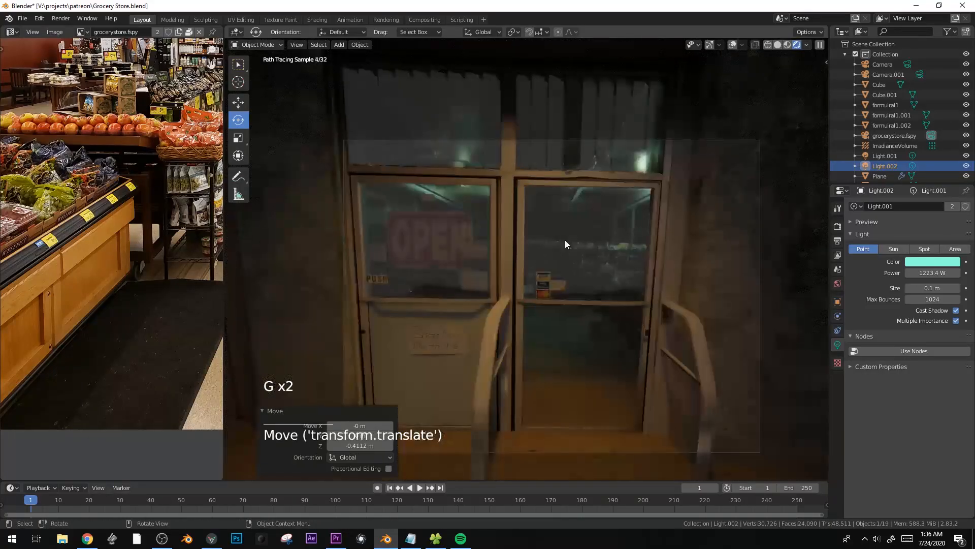
# - Soften the linked lights' turquoise color to a slightly paler tint
pyautogui.scroll(-1, 589, 277)
pyautogui.click(935, 264)
pyautogui.click(891, 184)
pyautogui.moveTo(892, 183); pyautogui.dragTo(904, 147)
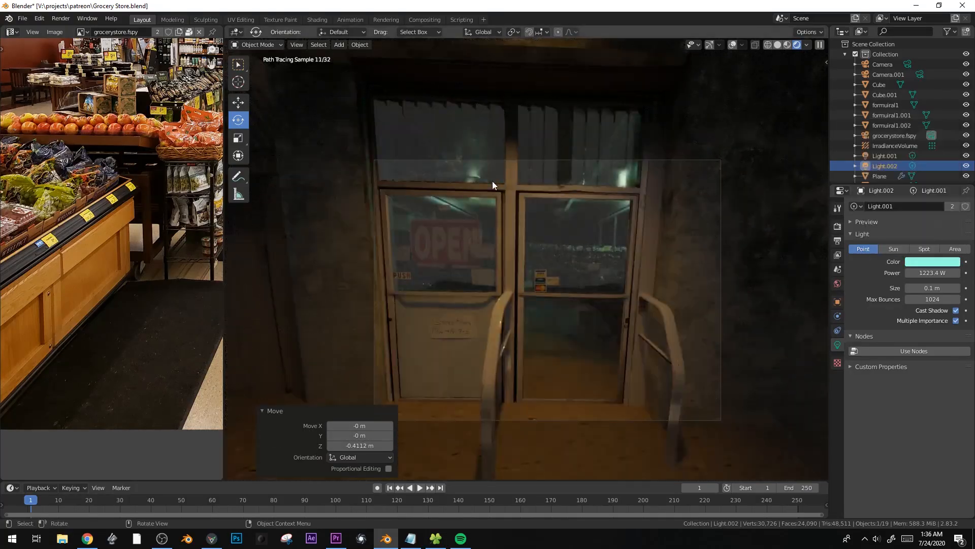
# - Create another linked duplicate of the light 9.7952 m along X and move it in the negative Y direction
pyautogui.hotkey('alt', 'd')
pyautogui.press('x')
pyautogui.click(560, 197)
pyautogui.press('g')
pyautogui.press('y')
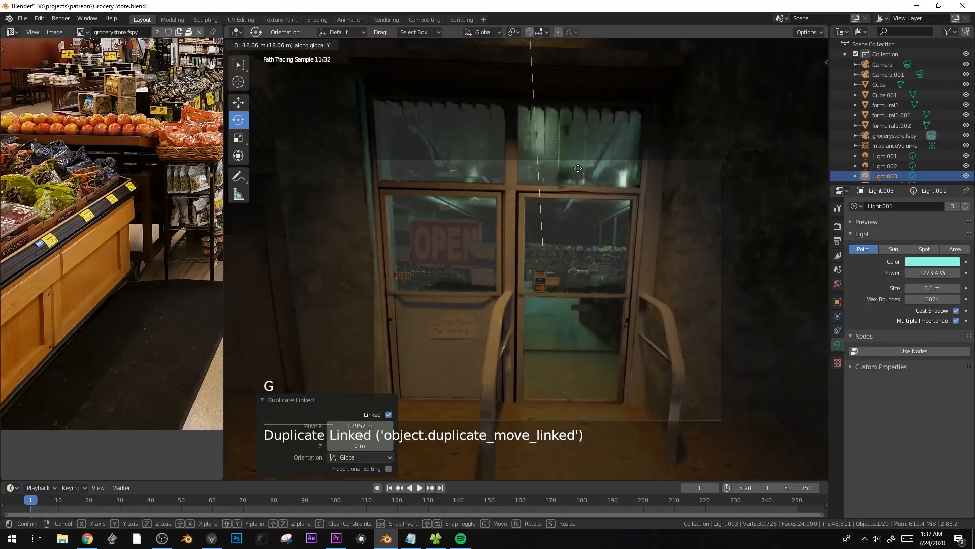
pyautogui.hotkey('shift', 'alt', 'z')
pyautogui.click(635, 266)
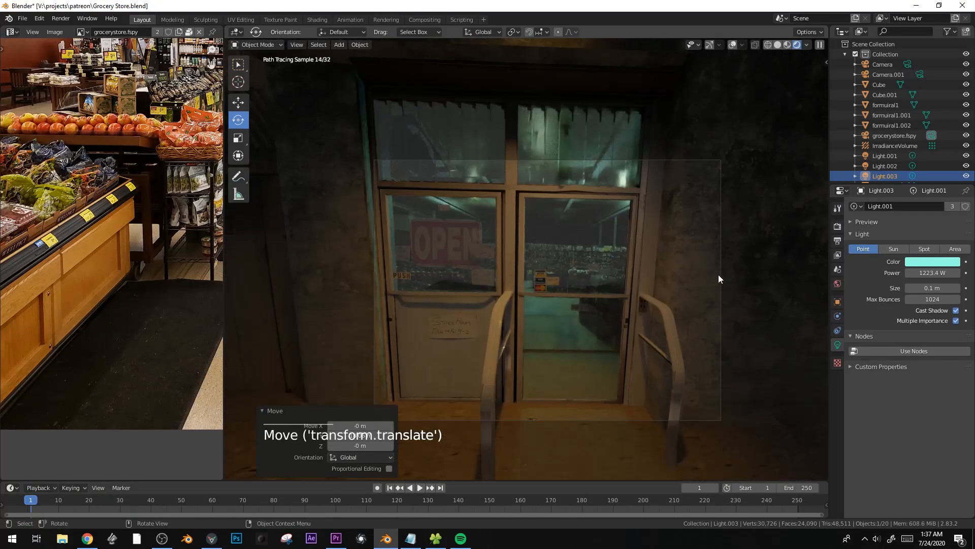
# - Select the grocerystore.fspy camera and set its clip start to 0.19 m
pyautogui.click(718, 275)
pyautogui.tripleClick(722, 275)
pyautogui.tripleClick(722, 276)
pyautogui.doubleClick(721, 275)
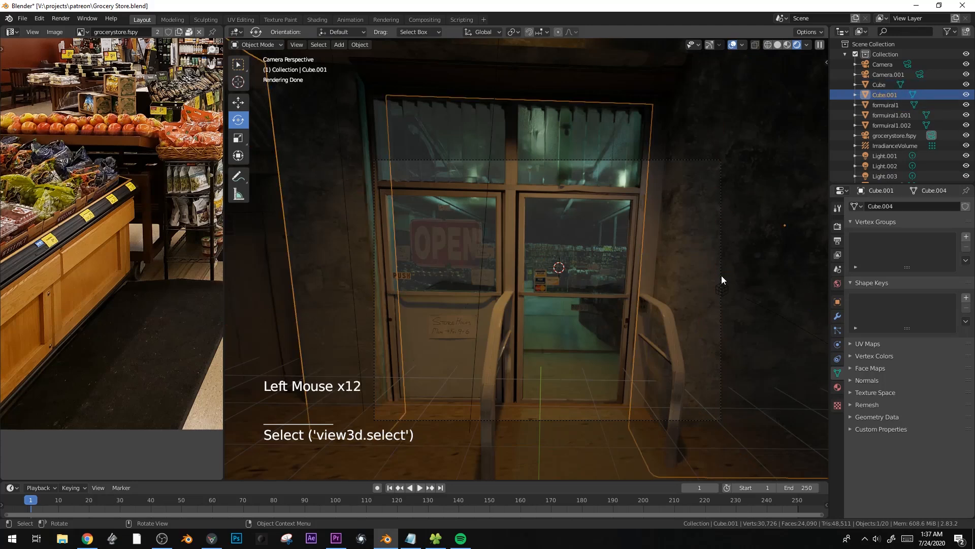
pyautogui.moveTo(722, 275); pyautogui.dragTo(718, 282, button='middle')
pyautogui.scroll(-1, 718, 283)
pyautogui.scroll(-2, 510, 297)
pyautogui.click(515, 299)
pyautogui.click(515, 299)
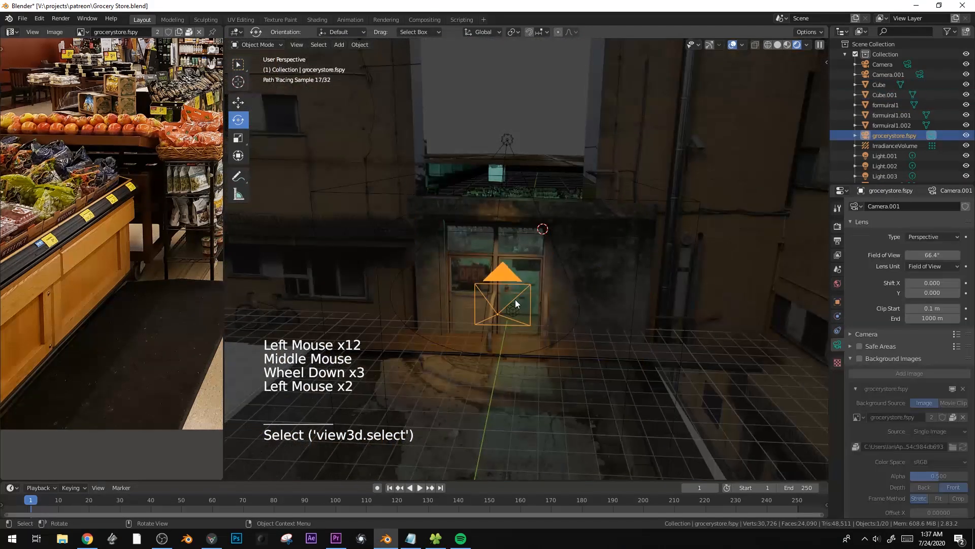
pyautogui.press('KP_0')
pyautogui.keyDown('shift'); pyautogui.moveTo(932, 308); pyautogui.dragTo(683, 241); pyautogui.keyUp('shift')
# - Move the camera forward along its local Z axis and offset it to frame the store interior through the door glass
pyautogui.press('g')
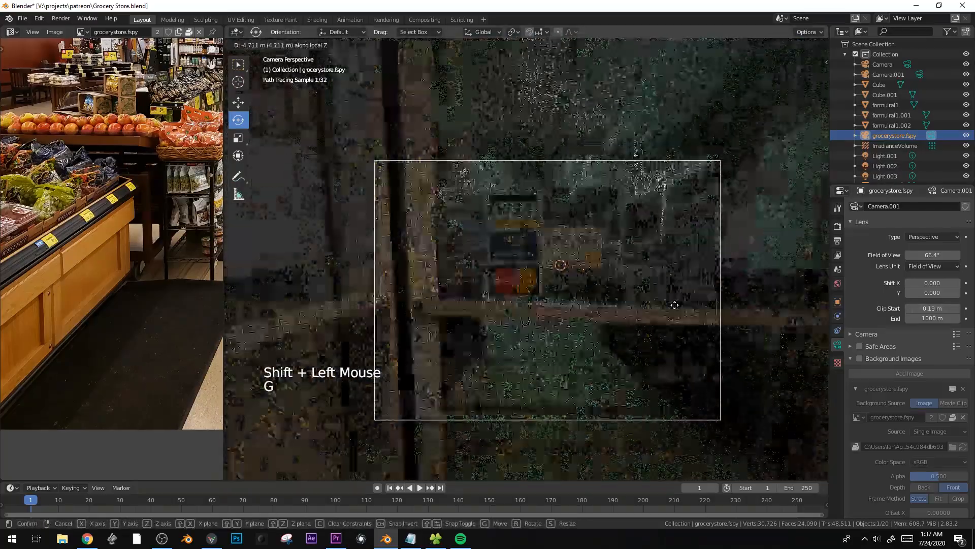
pyautogui.click(676, 307)
pyautogui.press('g')
pyautogui.click(706, 259)
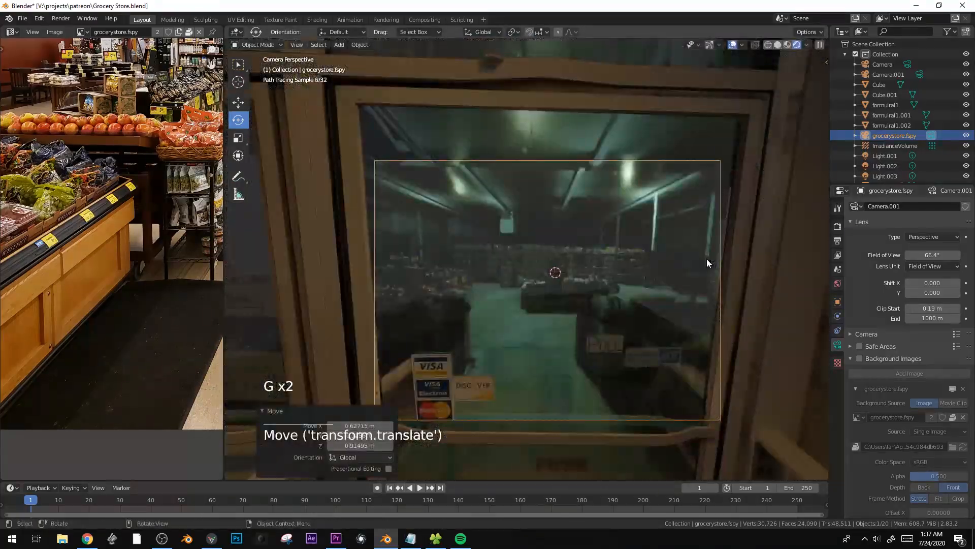
pyautogui.scroll(-2, 741, 275)
# - Switch to fSpy and align the upper Y-axis vanishing line with the roof edge of the blue building's front wall
pyautogui.moveTo(867, 488); pyautogui.dragTo(477, 213)
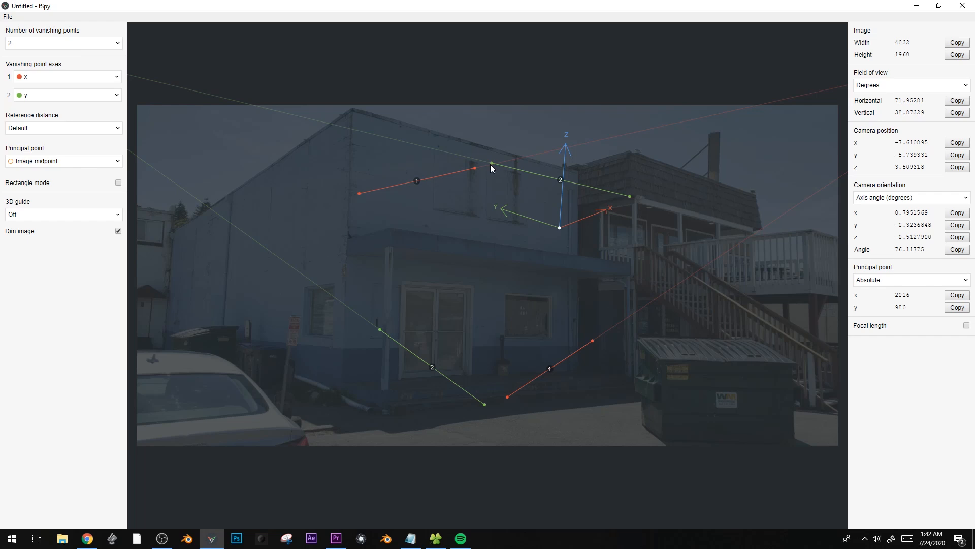
pyautogui.moveTo(492, 164); pyautogui.dragTo(379, 67)
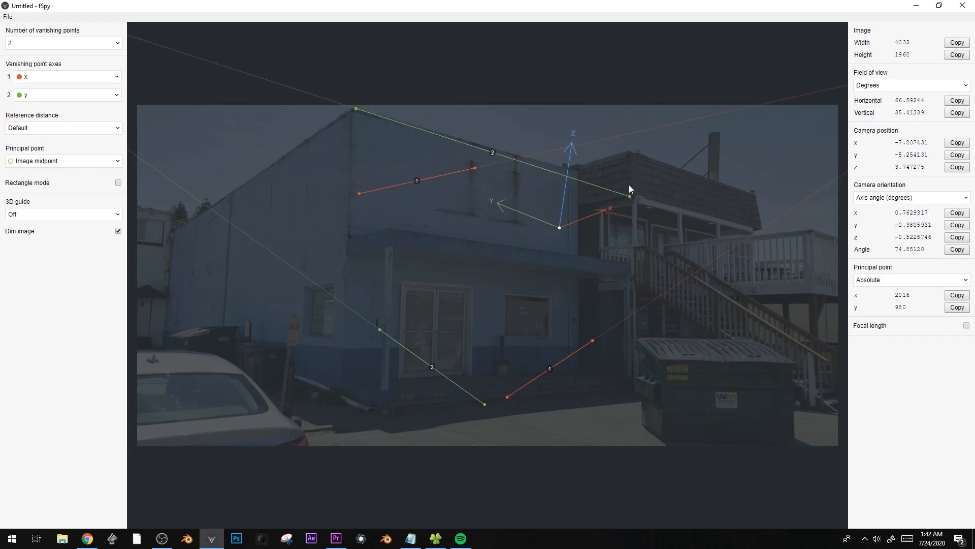
pyautogui.moveTo(629, 197); pyautogui.dragTo(664, 215)
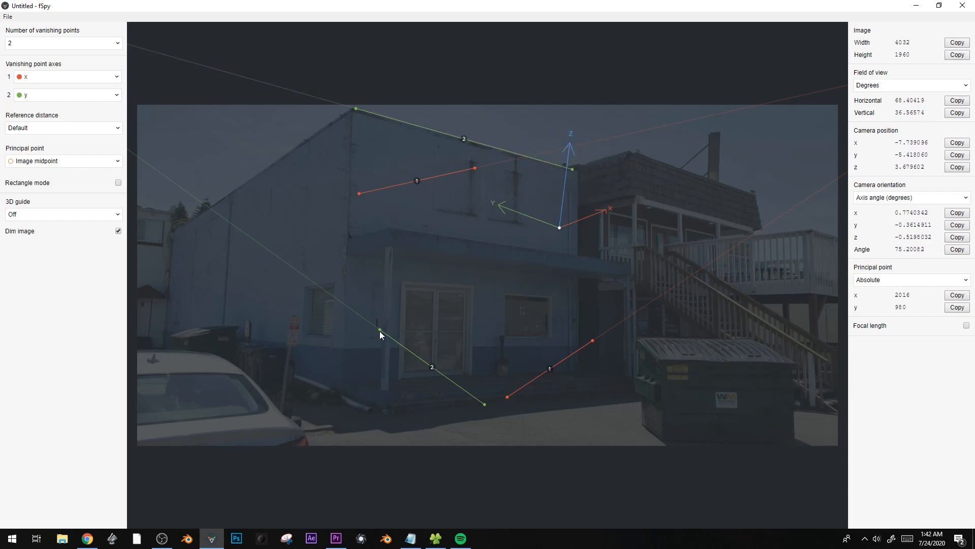
# - Align the lower Y-axis line with the front wall's base and both X-axis lines with the side wall's roof edge and base
pyautogui.moveTo(380, 328); pyautogui.dragTo(376, 390)
pyautogui.moveTo(633, 386); pyautogui.dragTo(633, 386)
pyautogui.moveTo(592, 340); pyautogui.dragTo(381, 97)
pyautogui.moveTo(189, 217); pyautogui.dragTo(81, 248)
pyautogui.moveTo(475, 168); pyautogui.dragTo(361, 336)
pyautogui.moveTo(359, 193); pyautogui.dragTo(161, 334)
pyautogui.moveTo(153, 388); pyautogui.dragTo(152, 388)
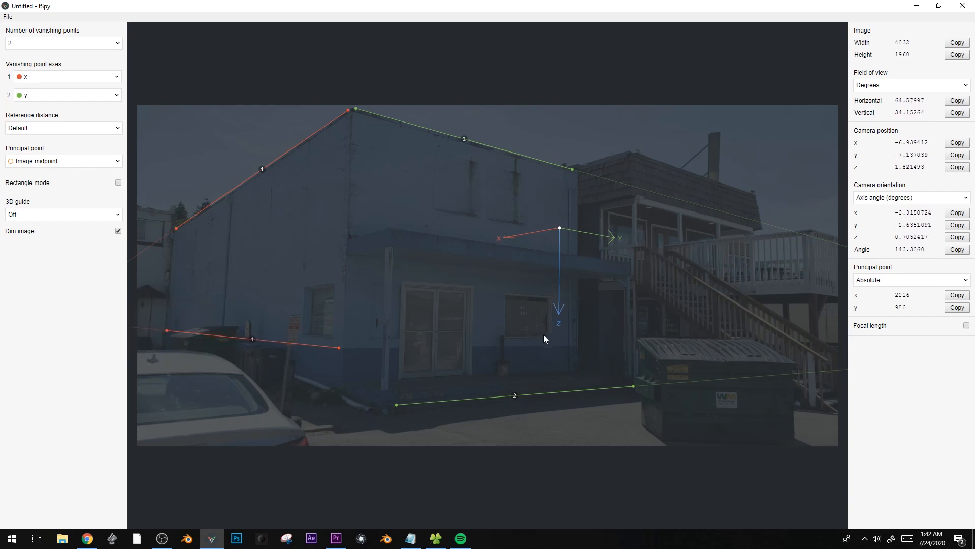
# - Set the second vanishing point axis to -y, show the Box 3D guide, and move the origin onto the building's front door
pyautogui.click(61, 97)
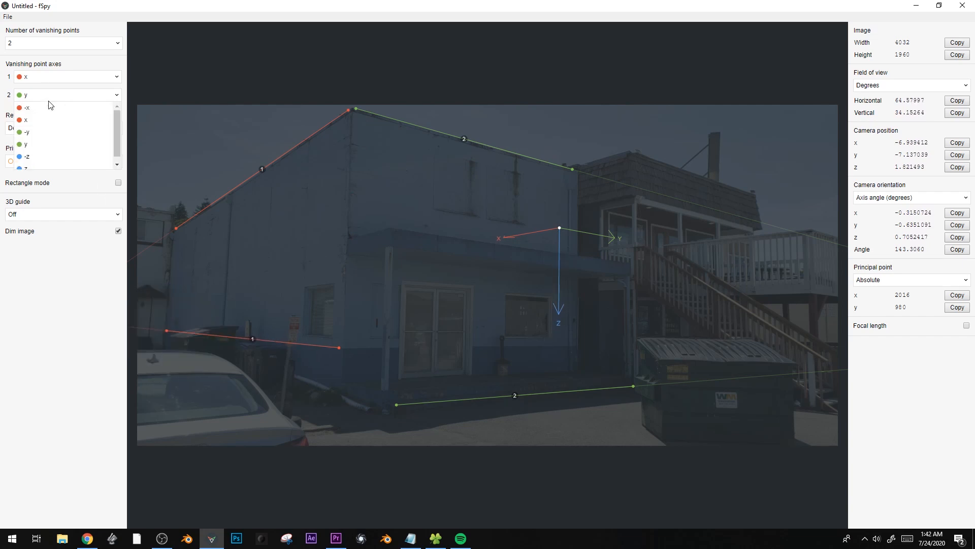
pyautogui.click(21, 132)
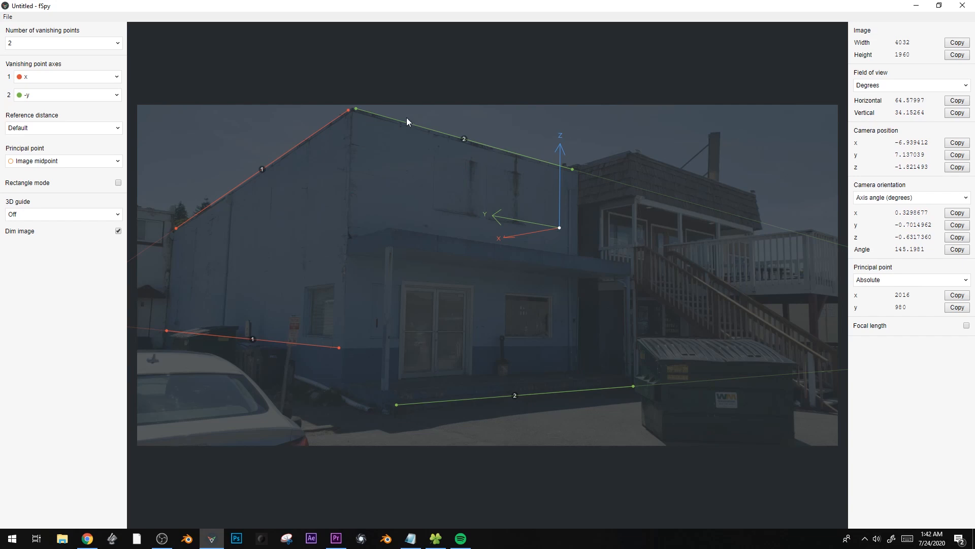
pyautogui.click(30, 216)
pyautogui.click(23, 237)
pyautogui.moveTo(565, 225); pyautogui.dragTo(455, 289)
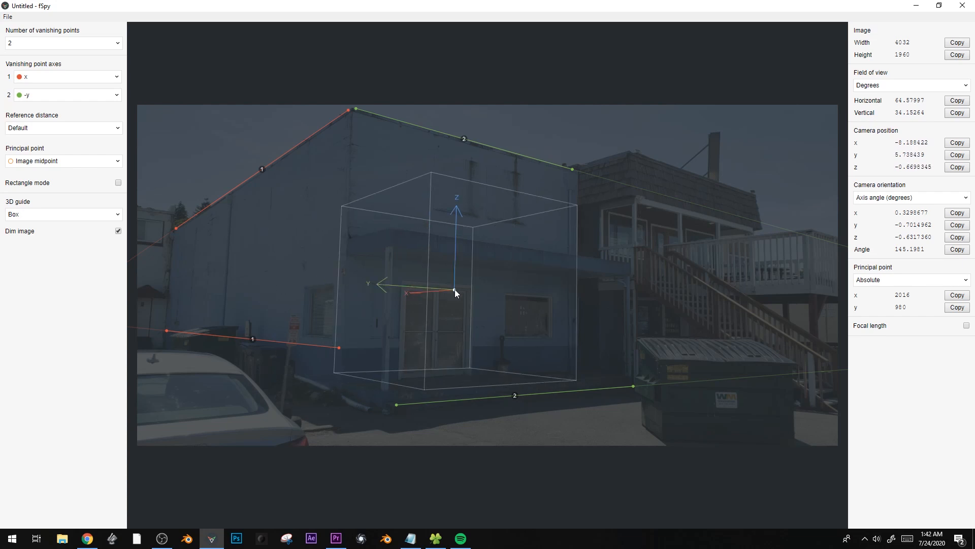
# - Save the fSpy project as The Big Blue Building in the images8 folder
pyautogui.hotkey('ctrl', 's')
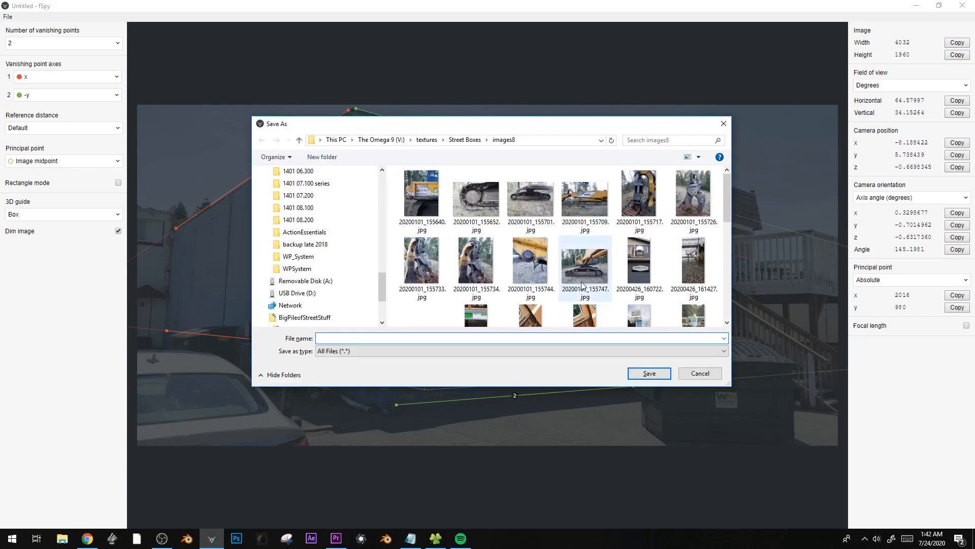
pyautogui.write('The Big Blue Building')
pyautogui.press('Return')
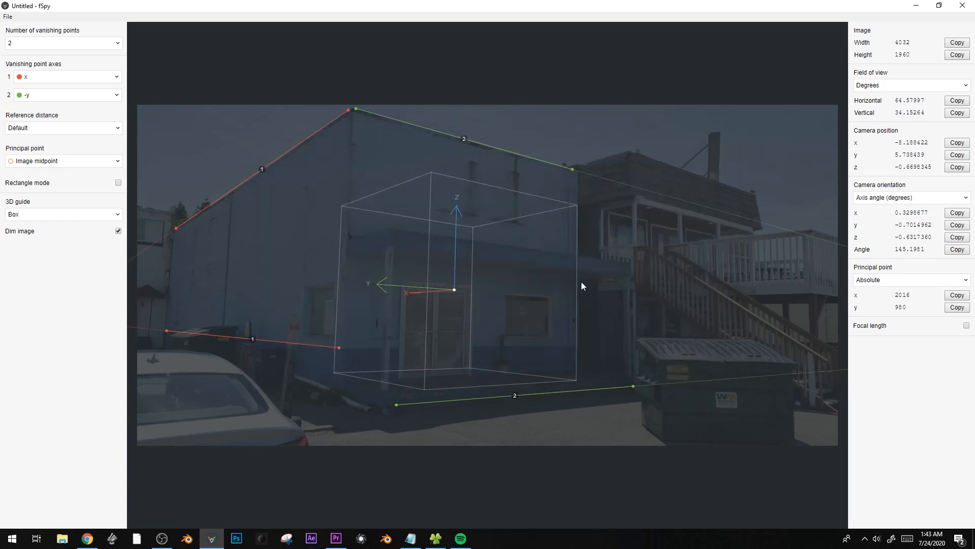
# - Switch to the new Blender session and import The Big Blue Building.fspy from the images8 folder
pyautogui.click(387, 539)
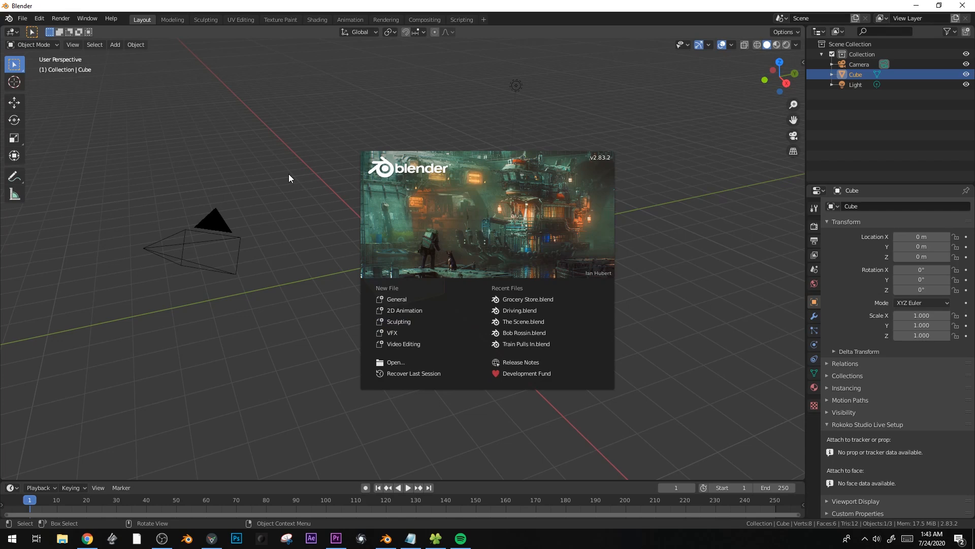
pyautogui.click(288, 178)
pyautogui.click(22, 19)
pyautogui.moveTo(40, 161)
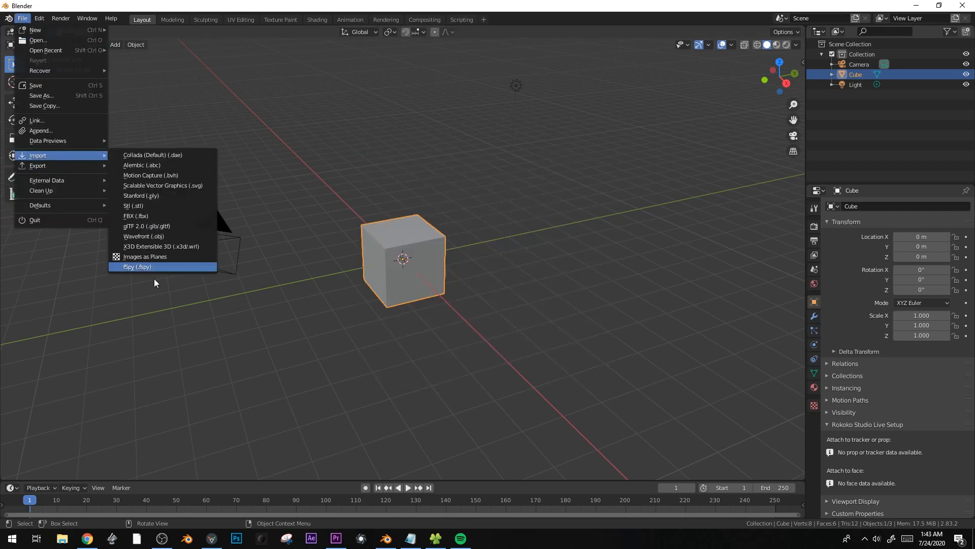
pyautogui.click(158, 268)
pyautogui.click(197, 324)
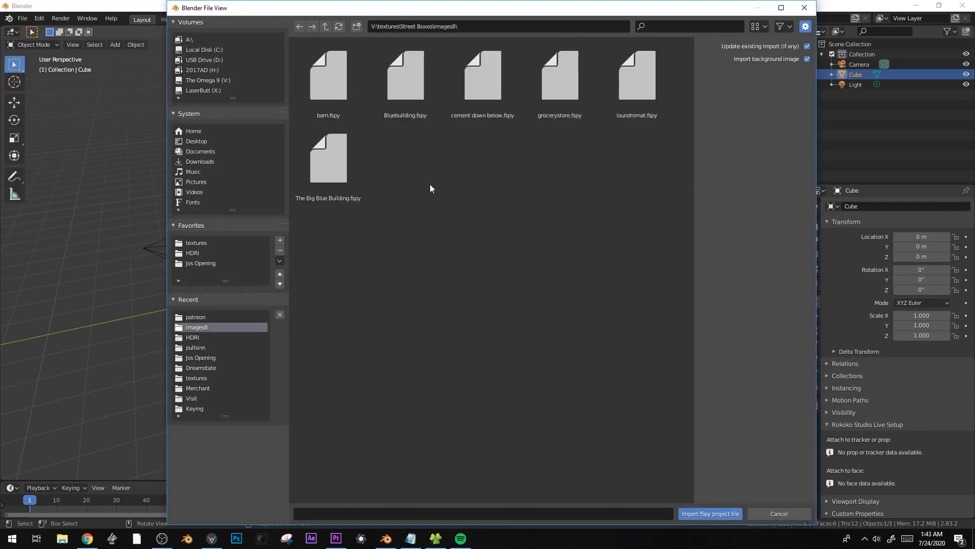
pyautogui.click(332, 176)
pyautogui.doubleClick(332, 178)
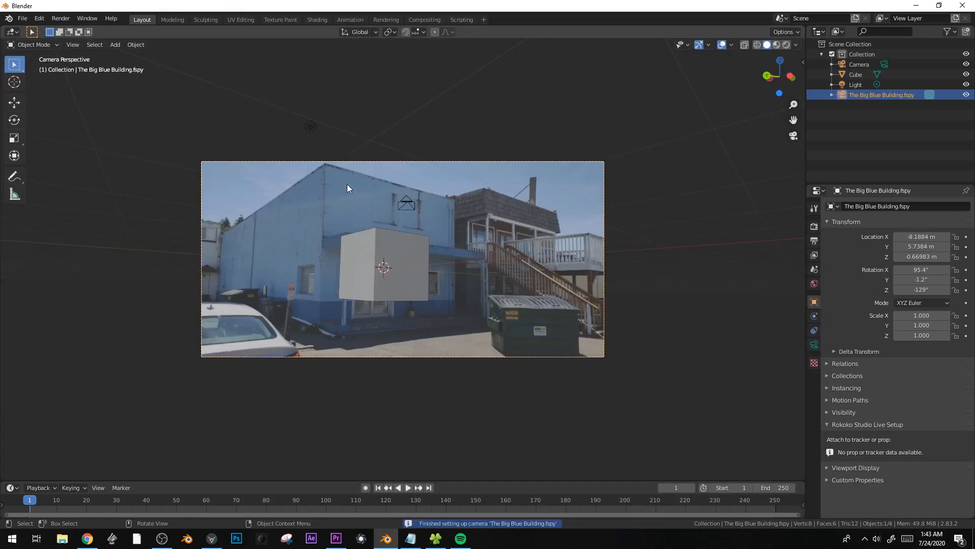
# - Move the default cube to about X 0.75, Y 1.21, Z 1.72 m so its top matches the building's front roof corner
pyautogui.click(406, 269)
pyautogui.press('Home')
pyautogui.press('g')
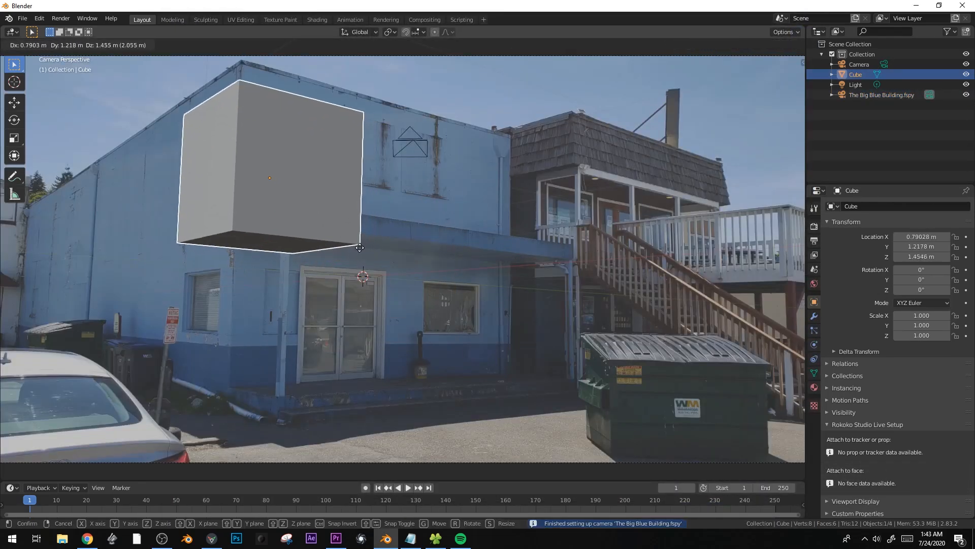
pyautogui.click(362, 233)
pyautogui.keyDown('shift'); pyautogui.moveTo(362, 232); pyautogui.dragTo(558, 240, button='middle'); pyautogui.keyUp('shift')
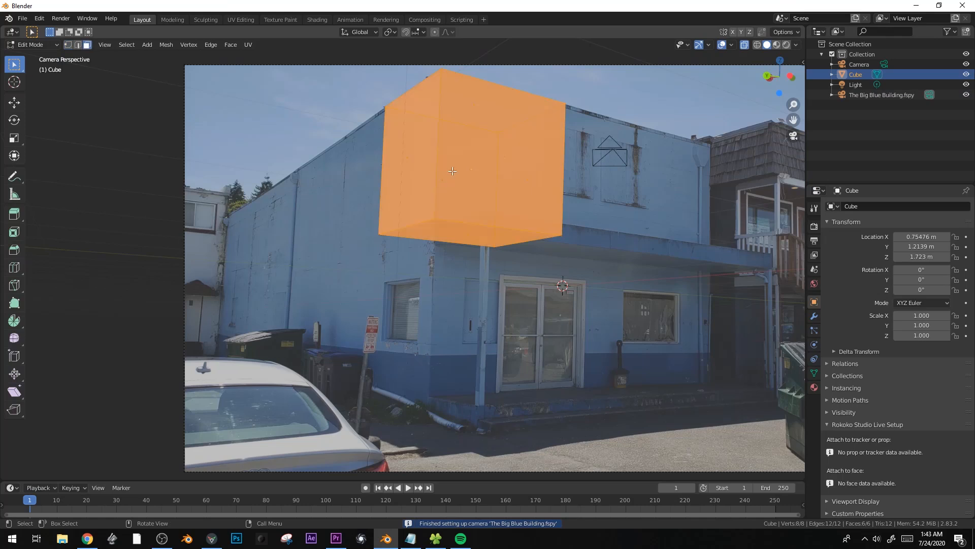
# - Extend the cube's rear face to the far end of the side wall and lower its bottom face to the building's base
pyautogui.press('Tab')
pyautogui.press('g')
pyautogui.click(349, 264)
pyautogui.click(348, 264)
pyautogui.press('g')
pyautogui.press('z')
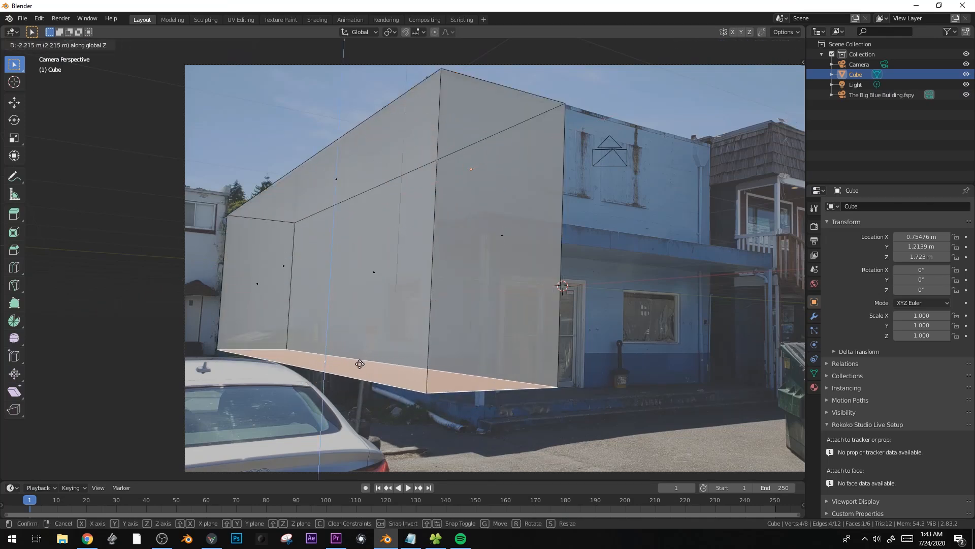
pyautogui.click(362, 373)
# - Move the cube's remaining end face along Y to the far end of the blue front wall
pyautogui.click(384, 275)
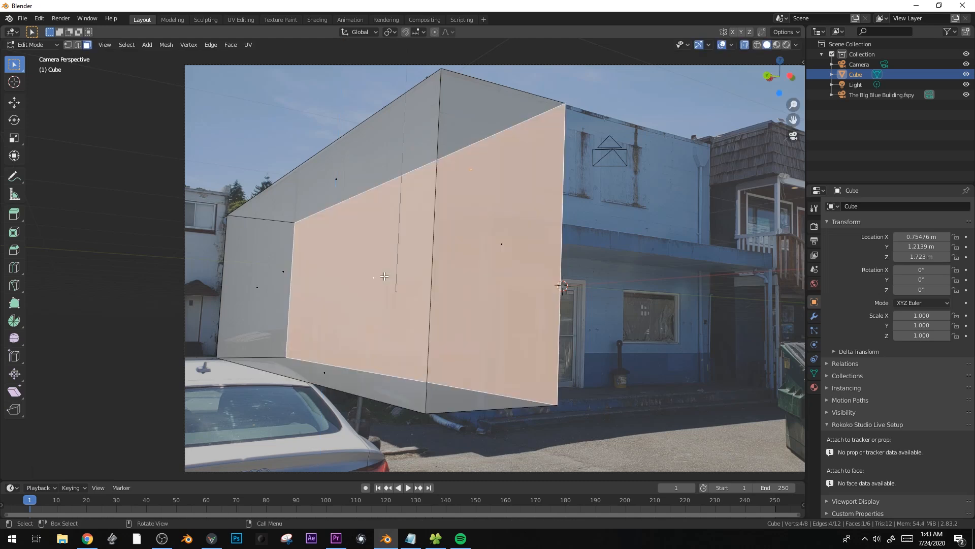
pyautogui.press('g')
pyautogui.press('y')
pyautogui.click(503, 311)
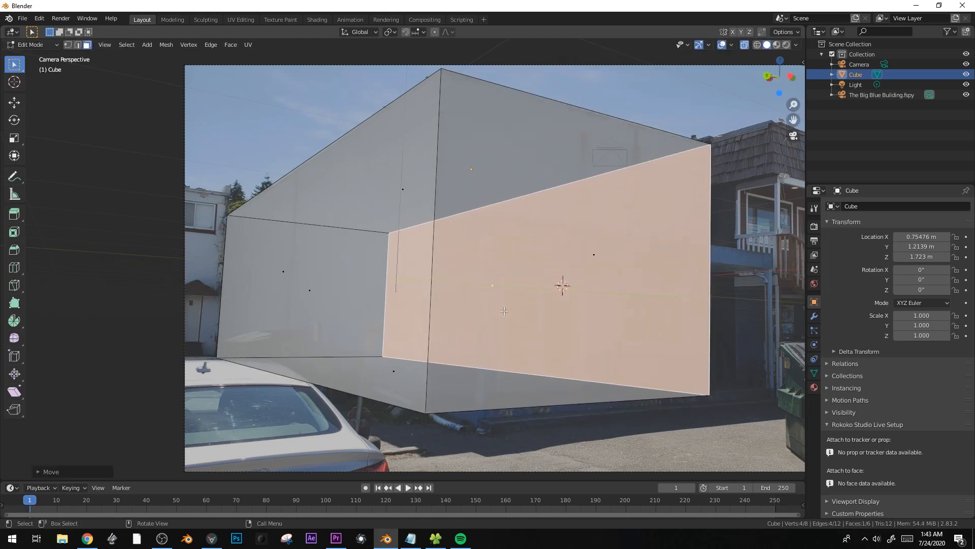
pyautogui.press('Tab')
# - Set the fSpy camera's background image depth to Front with an alpha of 0.493
pyautogui.click(881, 95)
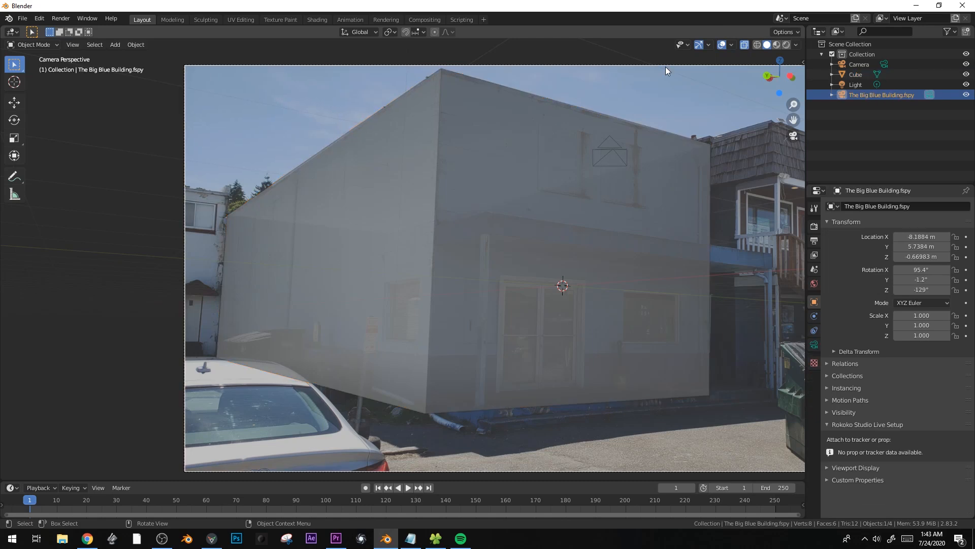
pyautogui.click(814, 345)
pyautogui.click(827, 371)
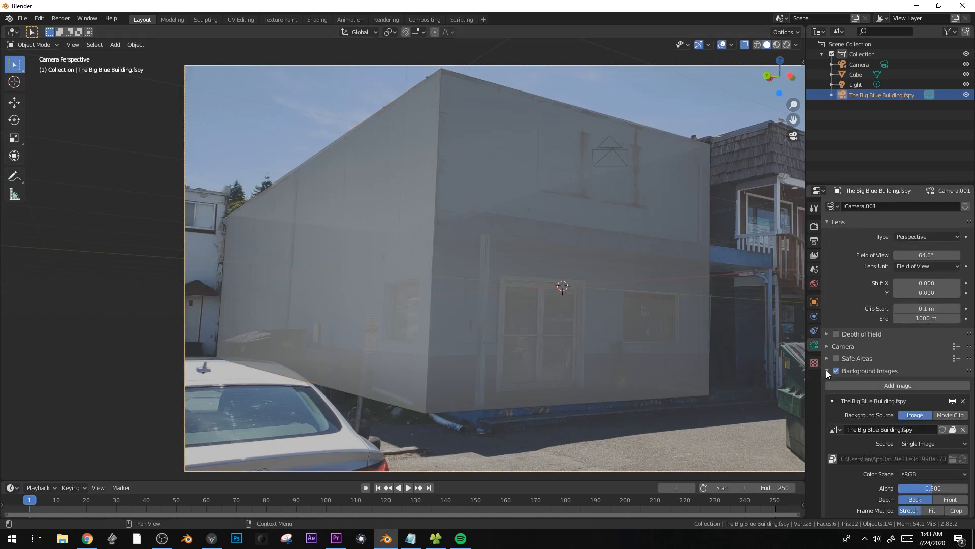
pyautogui.click(949, 500)
pyautogui.moveTo(940, 488)
pyautogui.mouseDown()
pyautogui.moveTo(925, 488)
pyautogui.moveTo(937, 489)
pyautogui.mouseUp()
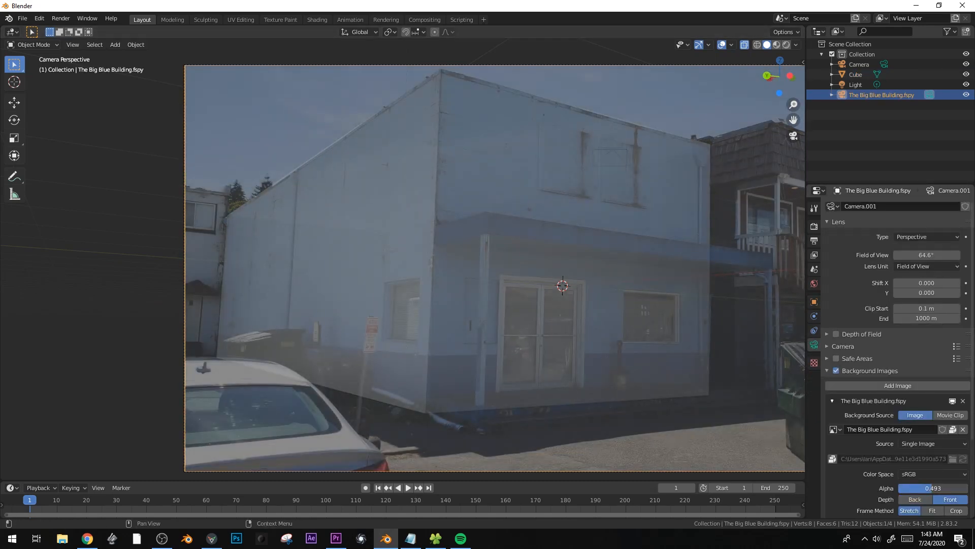
# - Duplicate the cube's front face in place and scale it along Z into a thin horizontal strip for the awning
pyautogui.click(560, 225)
pyautogui.press('Tab')
pyautogui.hotkey('alt', 'a')
pyautogui.keyDown('shift'); pyautogui.moveTo(656, 327); pyautogui.dragTo(594, 300, button='middle'); pyautogui.keyUp('shift')
pyautogui.hotkey('alt', 'z')
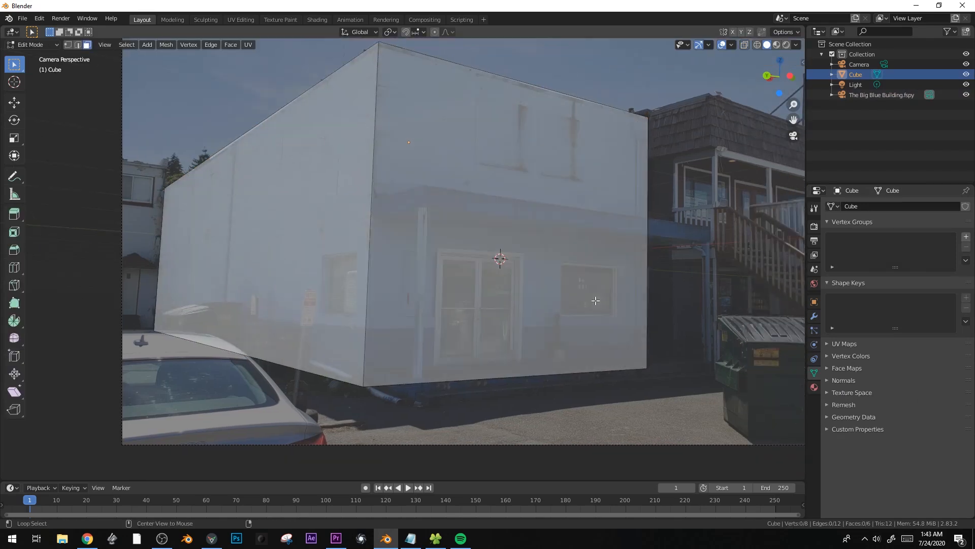
pyautogui.click(594, 300)
pyautogui.hotkey('shift', 'd')
pyautogui.rightClick(735, 446)
pyautogui.press('s')
pyautogui.press('z')
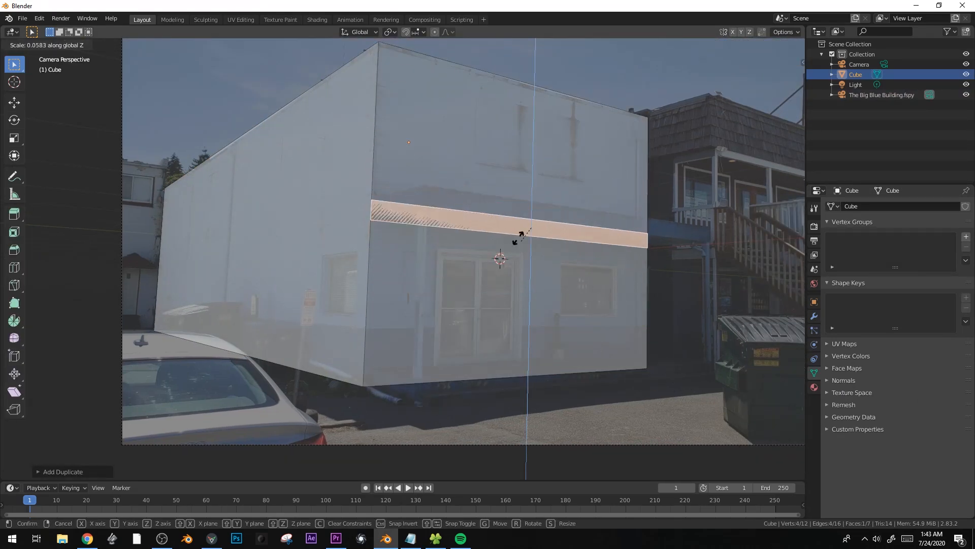
pyautogui.click(516, 241)
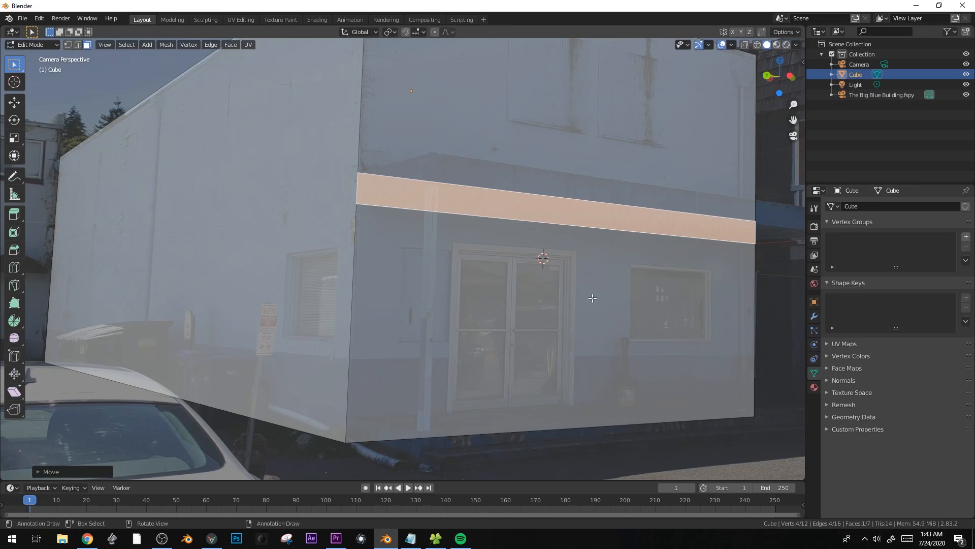
# - Raise the fSpy camera's background image alpha to 0.745
pyautogui.press('Tab')
pyautogui.click(679, 444)
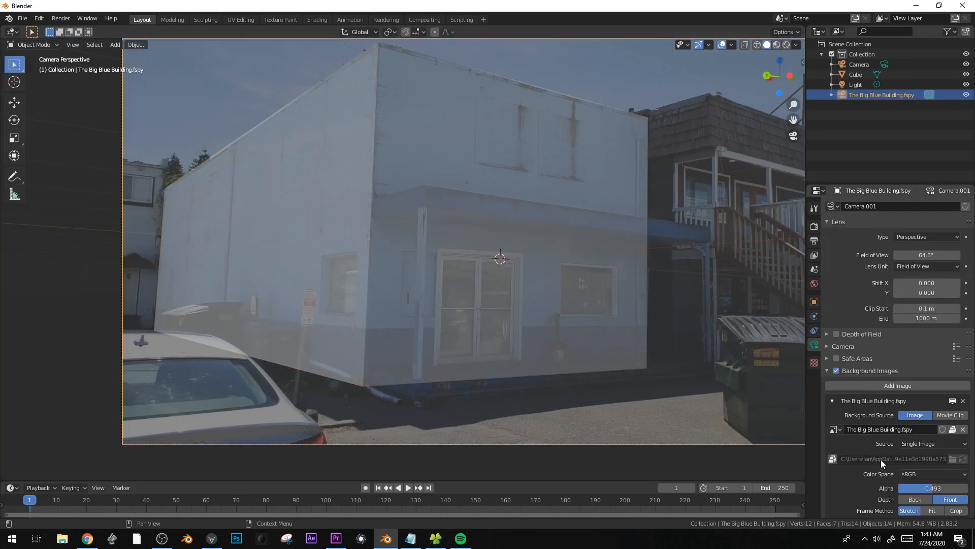
pyautogui.moveTo(930, 488); pyautogui.dragTo(951, 488)
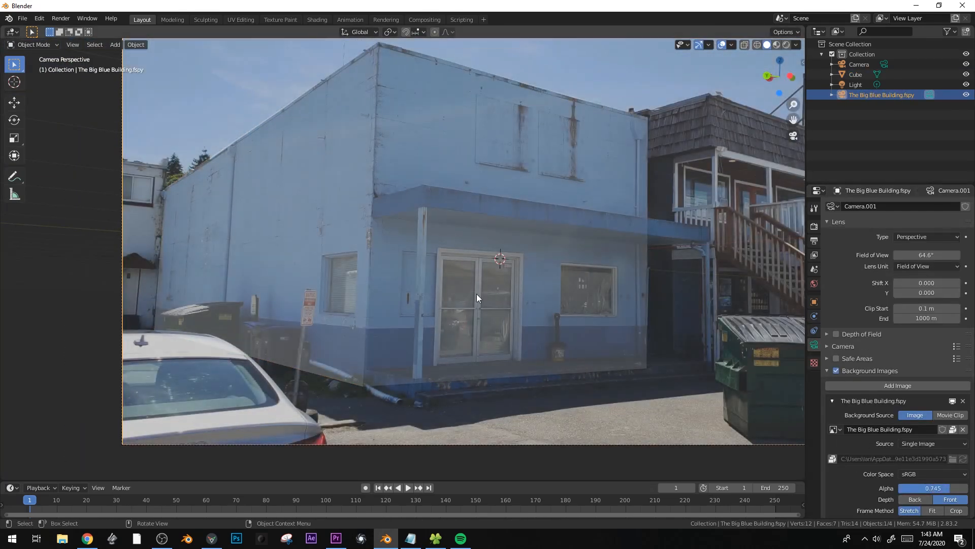
# - Extrude the awning strip outward from the front wall by about 1.3 m to match the photo's awning depth
pyautogui.click(465, 254)
pyautogui.press('Tab')
pyautogui.press('e')
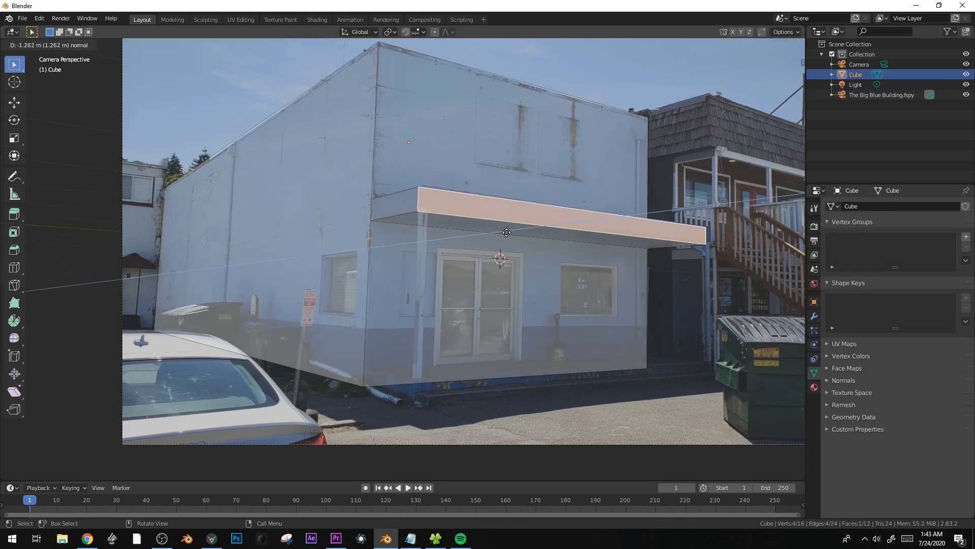
pyautogui.click(512, 231)
# - Fine-tune the awning's front face along X and adjust its scale to match the awning edges in the photo
pyautogui.keyDown('shift'); pyautogui.moveTo(727, 289); pyautogui.dragTo(618, 290, button='middle'); pyautogui.keyUp('shift')
pyautogui.scroll(3, 705, 297)
pyautogui.press('g')
pyautogui.press('x')
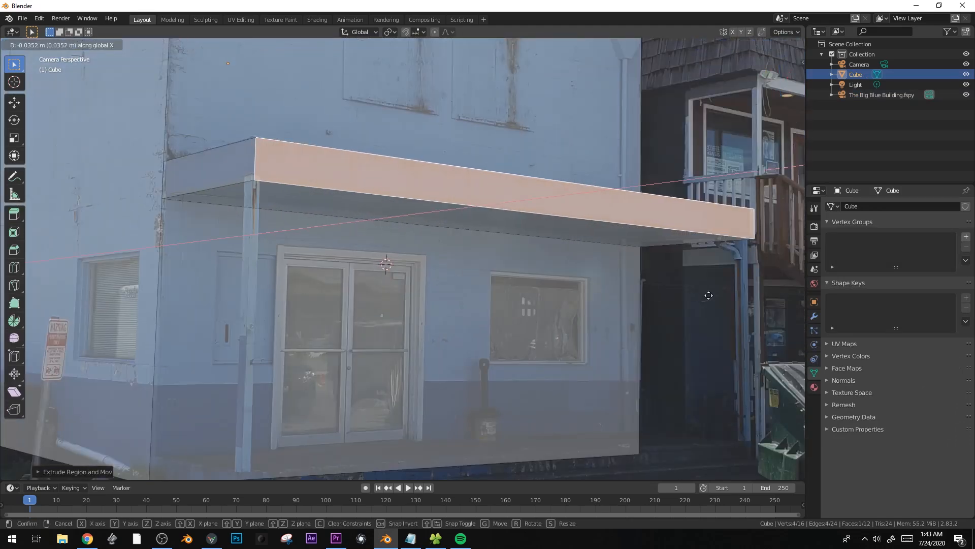
pyautogui.click(710, 294)
pyautogui.press('g')
pyautogui.press('x')
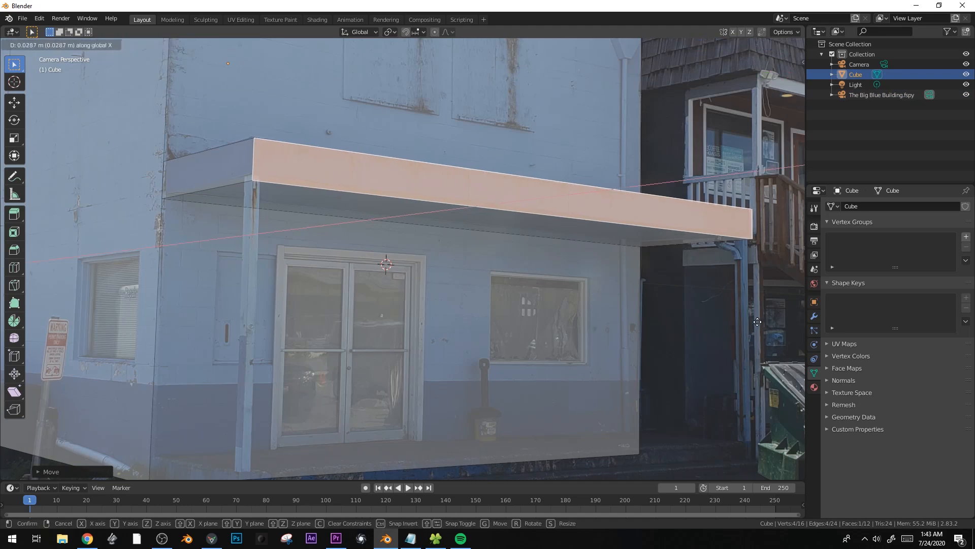
pyautogui.press('s')
pyautogui.click(744, 227)
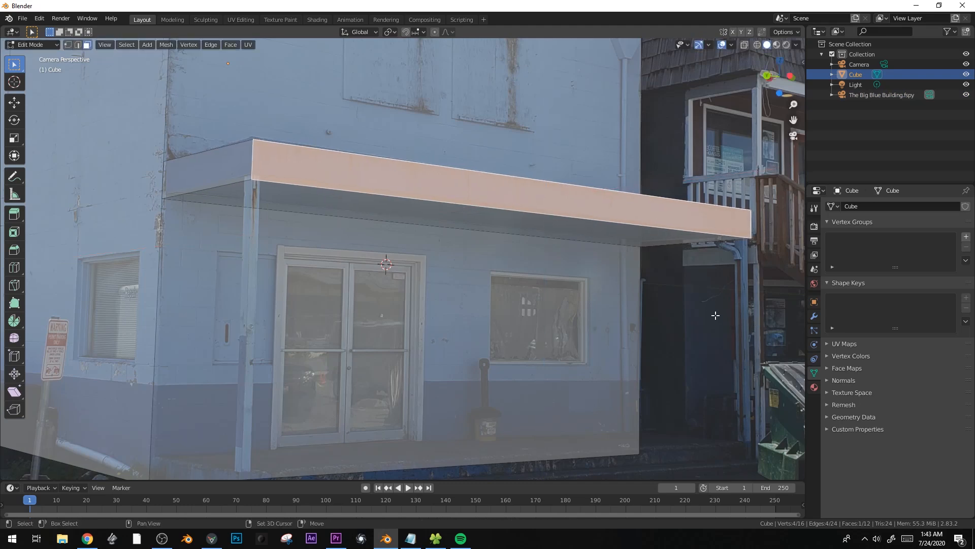
# - Duplicate the awning's front face and scale the copy down to the width of the support post
pyautogui.hotkey('shift', 'd')
pyautogui.press('s')
pyautogui.press('x')
pyautogui.click(548, 196)
pyautogui.press('s')
pyautogui.press('x')
pyautogui.click(549, 287)
# - Position the narrow face at the awning's near corner above the support post, adjusting it along X
pyautogui.press('g')
pyautogui.click(315, 301)
pyautogui.press('g')
pyautogui.press('x')
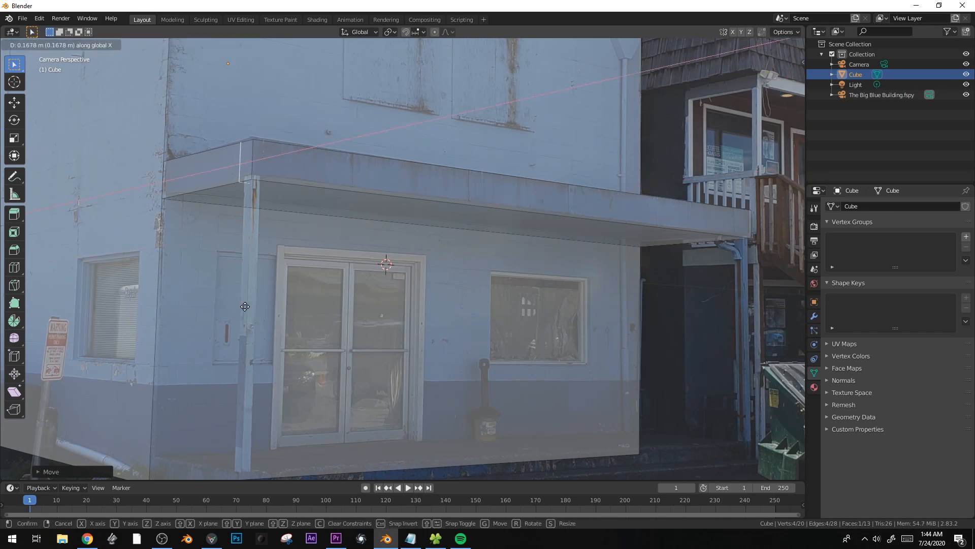
pyautogui.scroll(-3, 351, 284)
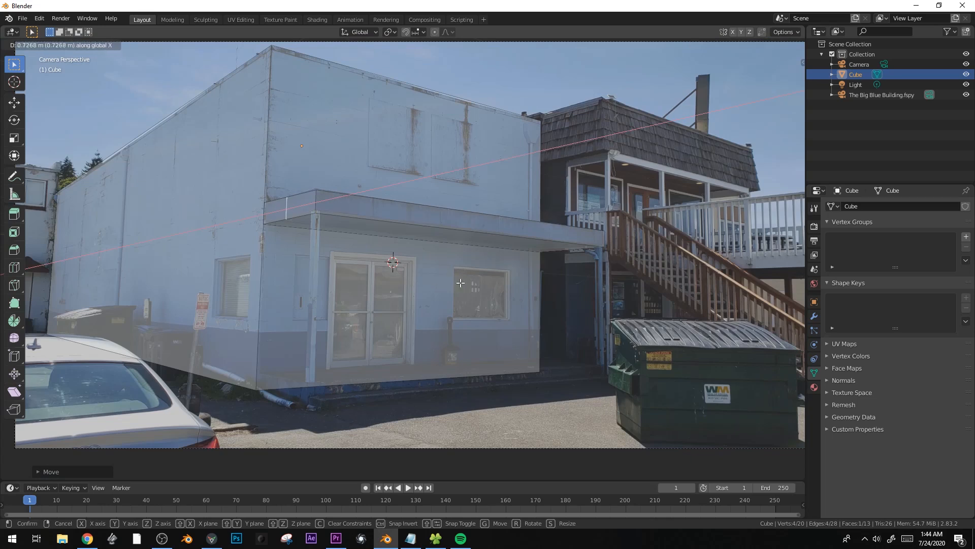
pyautogui.click(504, 241)
# - Rotate all scene objects together by roughly a quarter turn in top view, then resume editing the mesh in camera view
pyautogui.press('KP_7')
pyautogui.press('Tab')
pyautogui.press('a')
pyautogui.press('r')
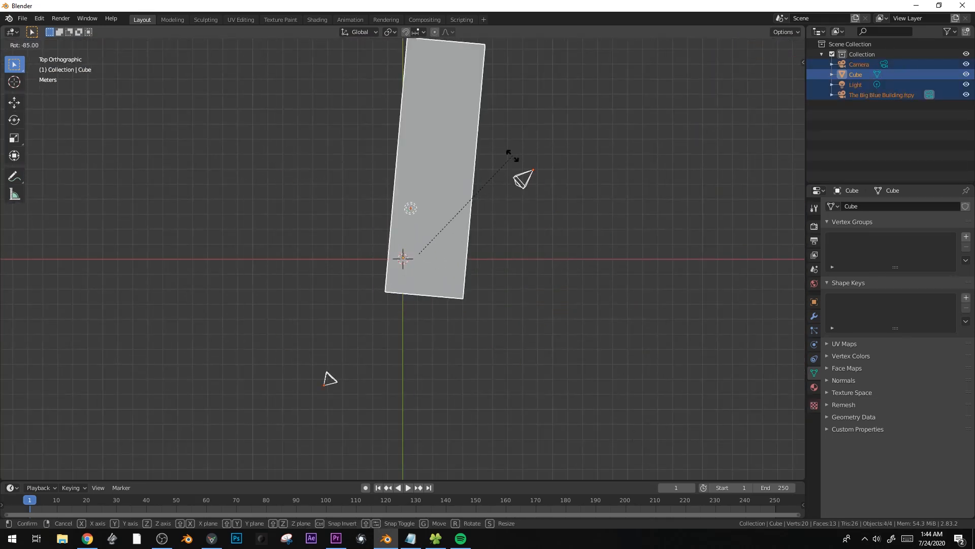
pyautogui.click(511, 155)
pyautogui.moveTo(510, 155); pyautogui.dragTo(632, 294, button='middle')
pyautogui.press('KP_0')
pyautogui.press('Tab')
pyautogui.scroll(3, 326, 189)
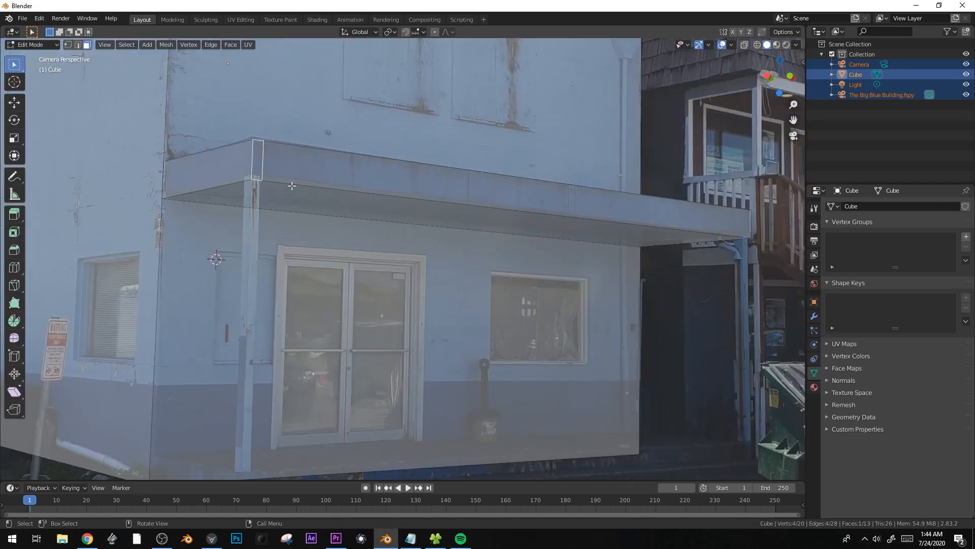
# - Select the whole narrow face at the awning corner and extrude it to give the support post thickness
pyautogui.click(262, 179)
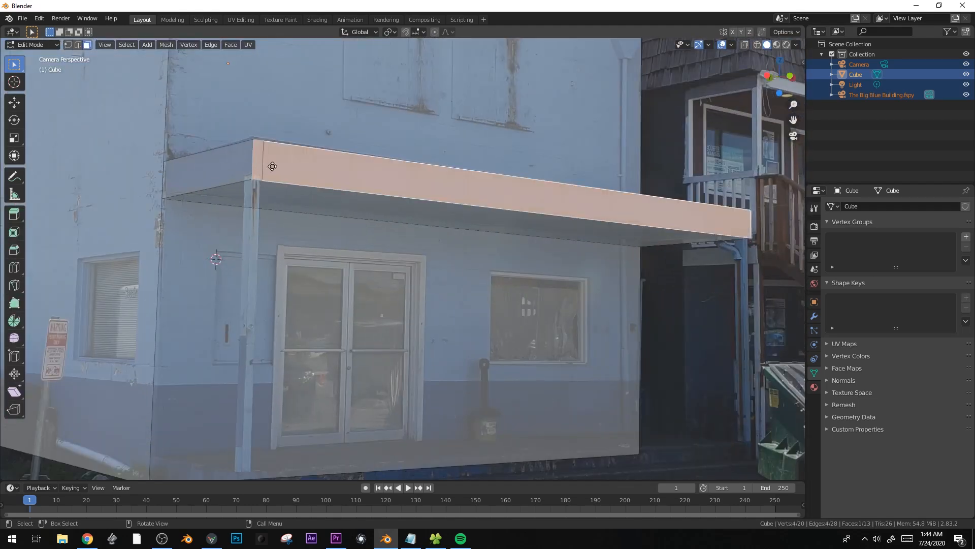
pyautogui.press('1')
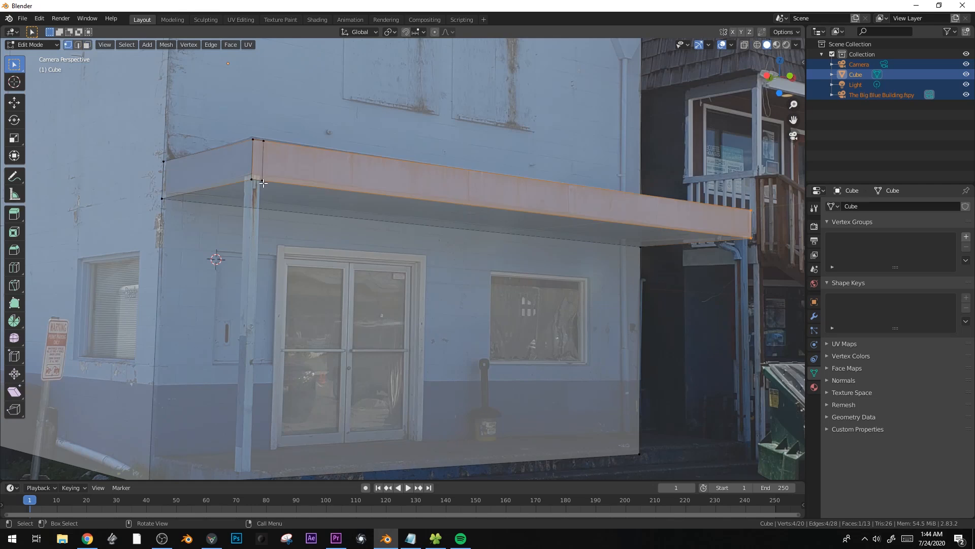
pyautogui.click(263, 183)
pyautogui.hotkey('ctrl', 'l')
pyautogui.press('g')
pyautogui.press('x')
pyautogui.press('Escape')
pyautogui.press('e')
pyautogui.click(315, 194)
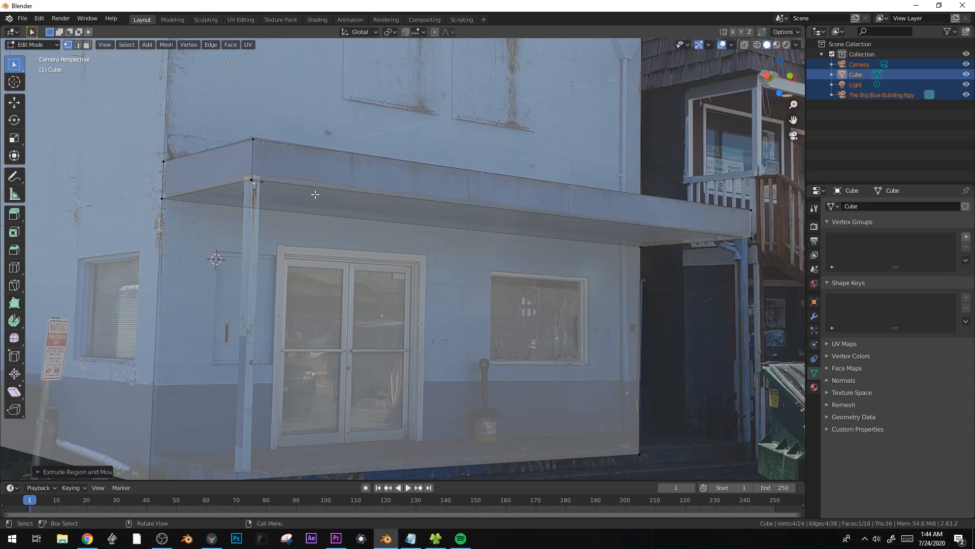
# - Stretch the linked post geometry along Z and move it down so it spans from the awning's underside to the porch base
pyautogui.hotkey('ctrl', 'l')
pyautogui.press('s')
pyautogui.press('z')
pyautogui.click(369, 268)
pyautogui.press('g')
pyautogui.press('z')
pyautogui.click(330, 311)
pyautogui.press('s')
pyautogui.press('z')
pyautogui.click(465, 304)
pyautogui.keyDown('shift'); pyautogui.moveTo(425, 307); pyautogui.dragTo(450, 242, button='middle'); pyautogui.keyUp('shift')
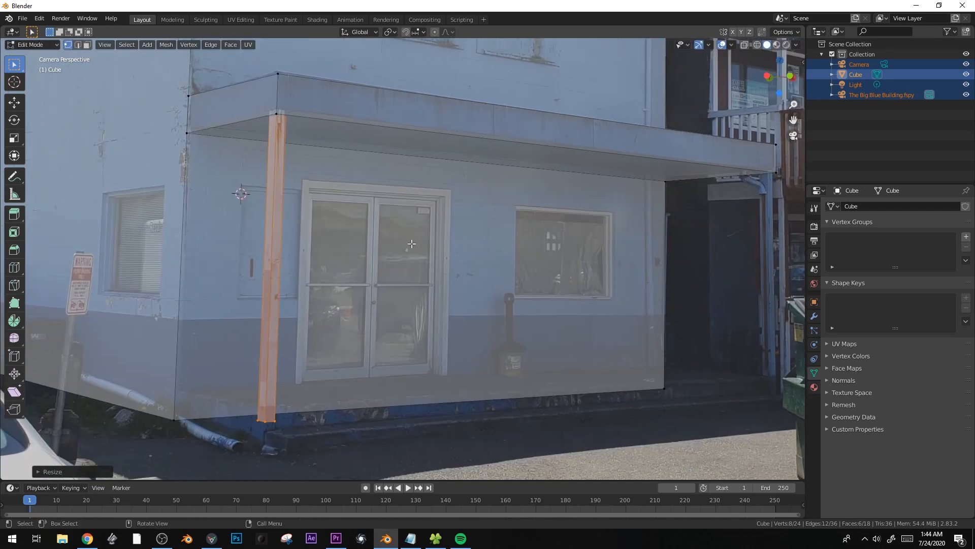
# - Adjust the corner post's height along Z and duplicate the post along X to the awning's far corner
pyautogui.press('s')
pyautogui.press('z')
pyautogui.click(434, 243)
pyautogui.hotkey('shift', 'd')
pyautogui.press('x')
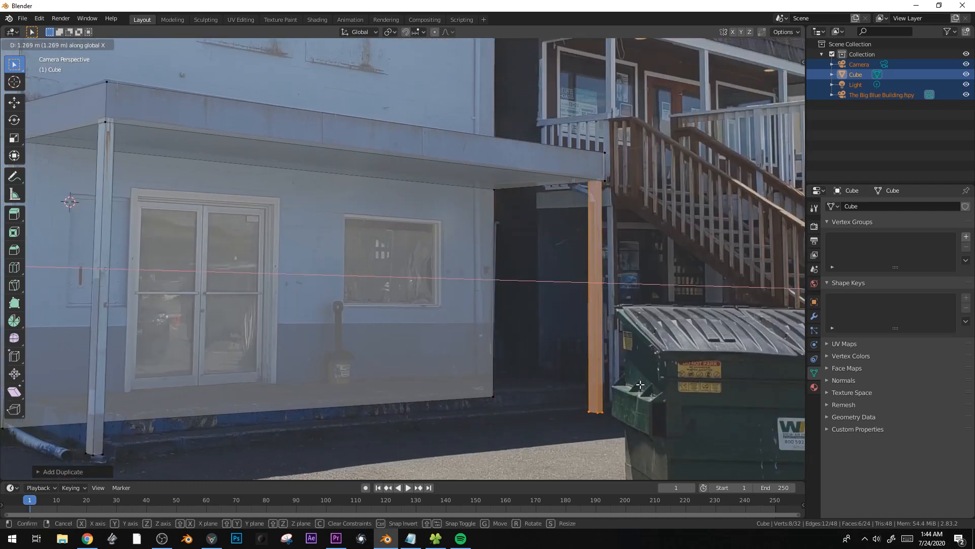
pyautogui.click(640, 385)
# - Add a horizontal loop cut at porch floor height and extrude the strip below it outward to the posts as the porch
pyautogui.keyDown('shift'); pyautogui.moveTo(399, 393); pyautogui.dragTo(434, 325, button='middle'); pyautogui.keyUp('shift')
pyautogui.hotkey('ctrl', 'r')
pyautogui.click(530, 296)
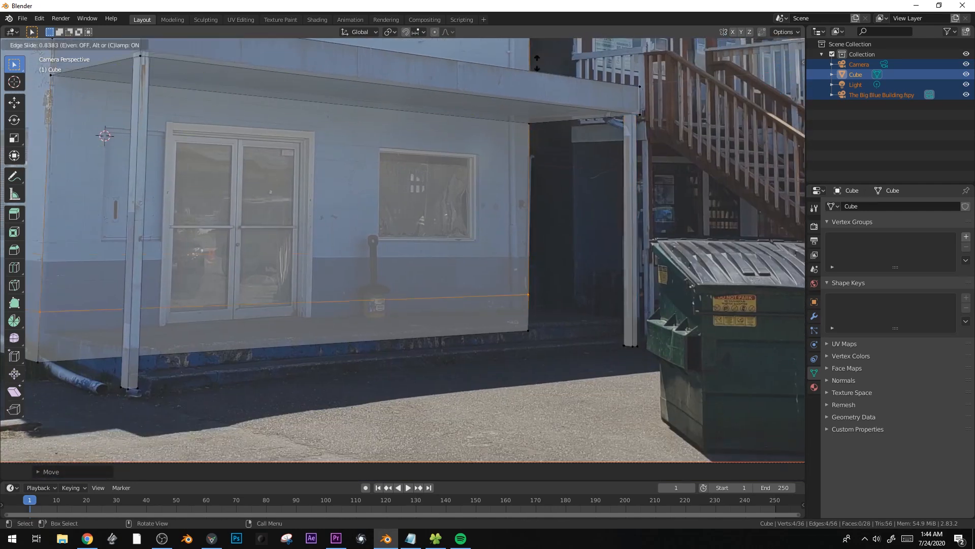
pyautogui.click(547, 53)
pyautogui.click(229, 355)
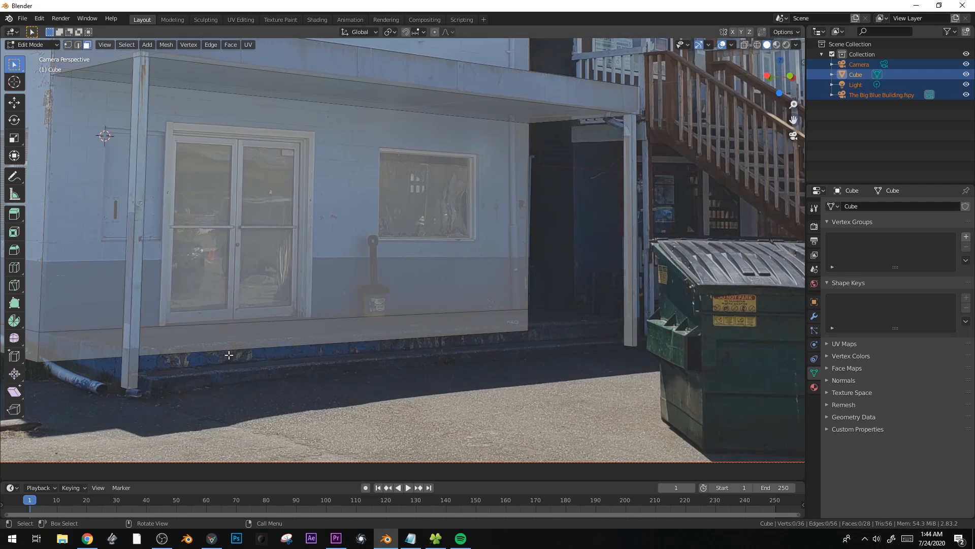
pyautogui.click(240, 342)
pyautogui.keyDown('shift'); pyautogui.moveTo(240, 343); pyautogui.dragTo(321, 301, button='middle'); pyautogui.keyUp('shift')
pyautogui.press('e')
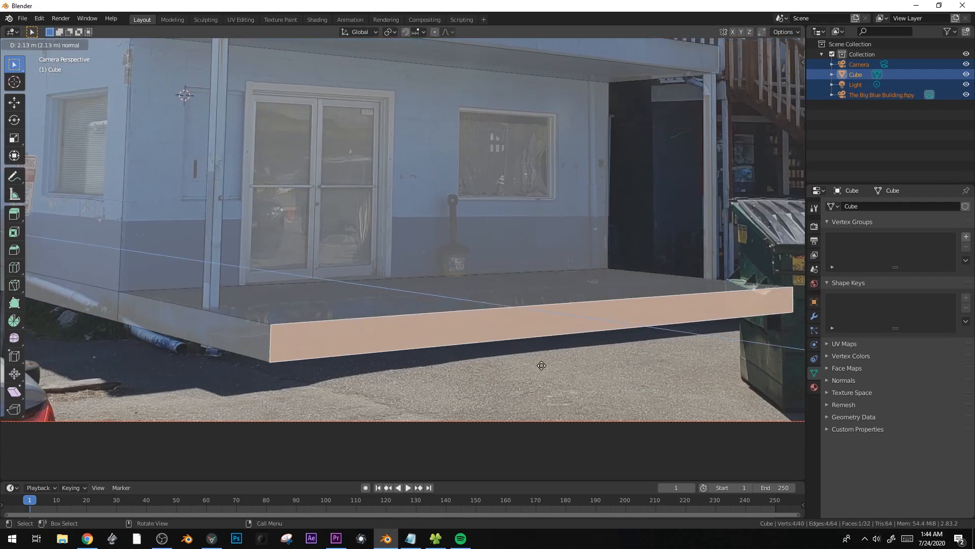
pyautogui.click(459, 352)
# - Cut the porch's front edge horizontally around mid-height and extrude the lower strip outward to form a step
pyautogui.hotkey('ctrl', 'r')
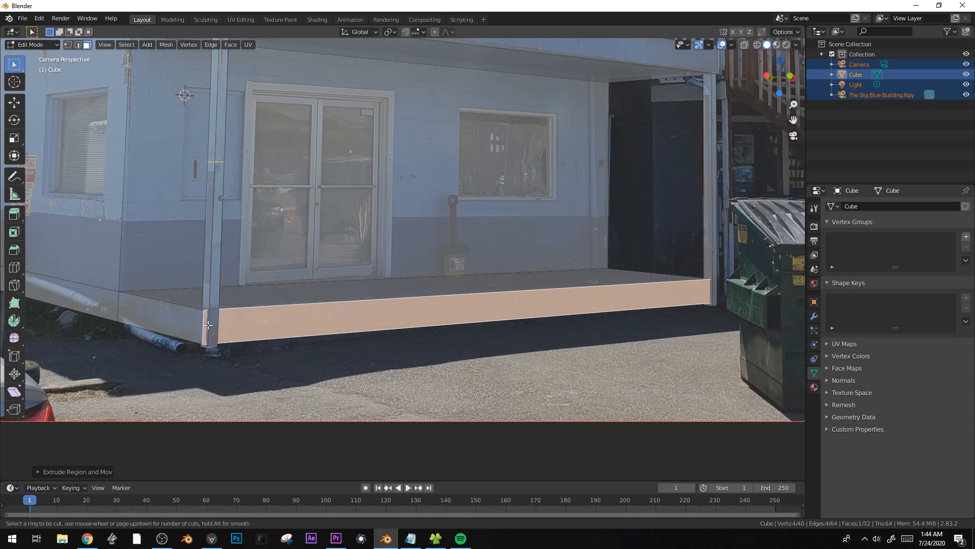
pyautogui.click(199, 326)
pyautogui.click(254, 329)
pyautogui.click(272, 334)
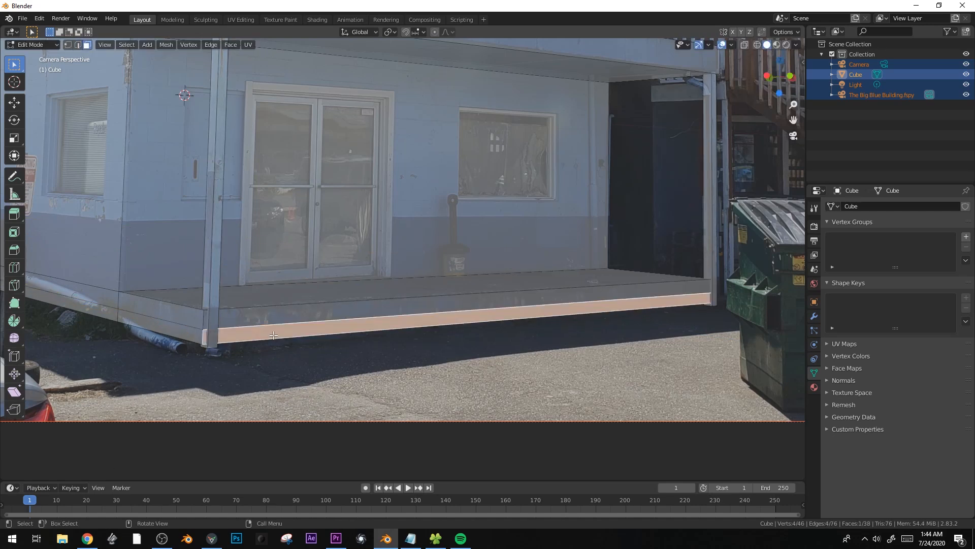
pyautogui.press('e')
pyautogui.click(305, 344)
# - Select the bottom edge loop of the porch in X-ray and lower it about 0.03 m along Z
pyautogui.hotkey('alt', 'z')
pyautogui.keyDown('alt'); pyautogui.click(125, 324); pyautogui.keyUp('alt')
pyautogui.keyDown('shift'); pyautogui.moveTo(337, 357); pyautogui.dragTo(459, 349, button='middle'); pyautogui.keyUp('shift')
pyautogui.press('g')
pyautogui.press('z')
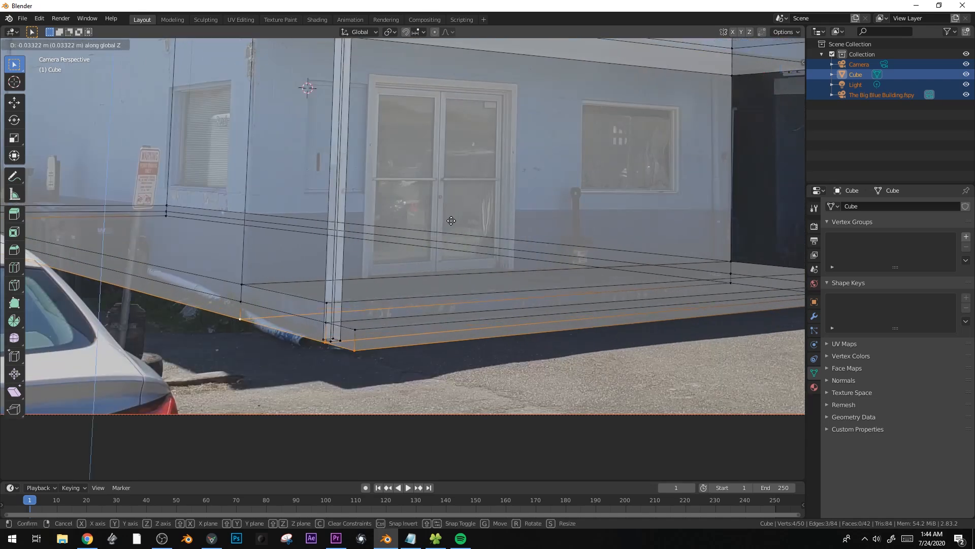
pyautogui.click(450, 223)
# - Add a horizontal loop cut level with the top of the double door and vertical cuts along both sides of its frame
pyautogui.keyDown('shift'); pyautogui.moveTo(326, 171); pyautogui.dragTo(325, 258, button='middle'); pyautogui.keyUp('shift')
pyautogui.hotkey('ctrl', 'r')
pyautogui.click(254, 183)
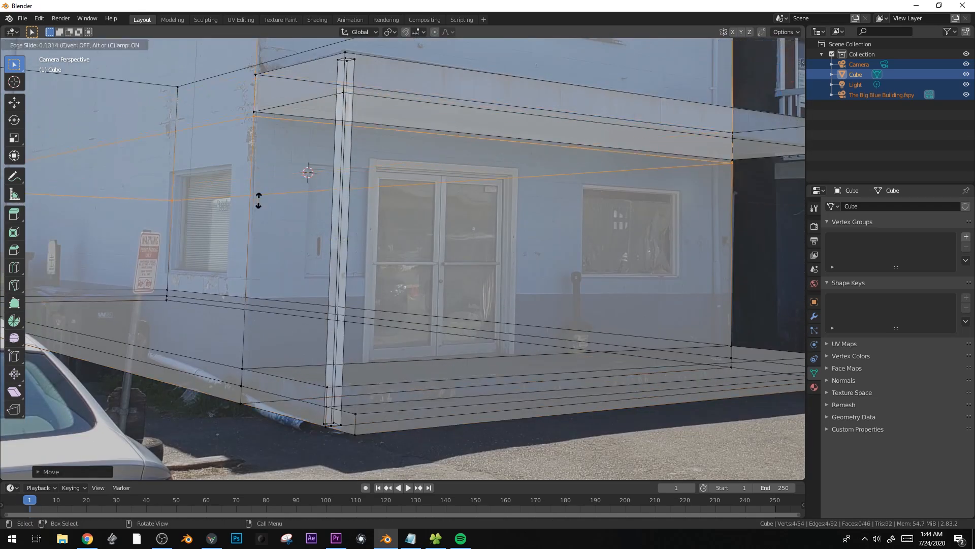
pyautogui.click(263, 230)
pyautogui.hotkey('ctrl', 'r')
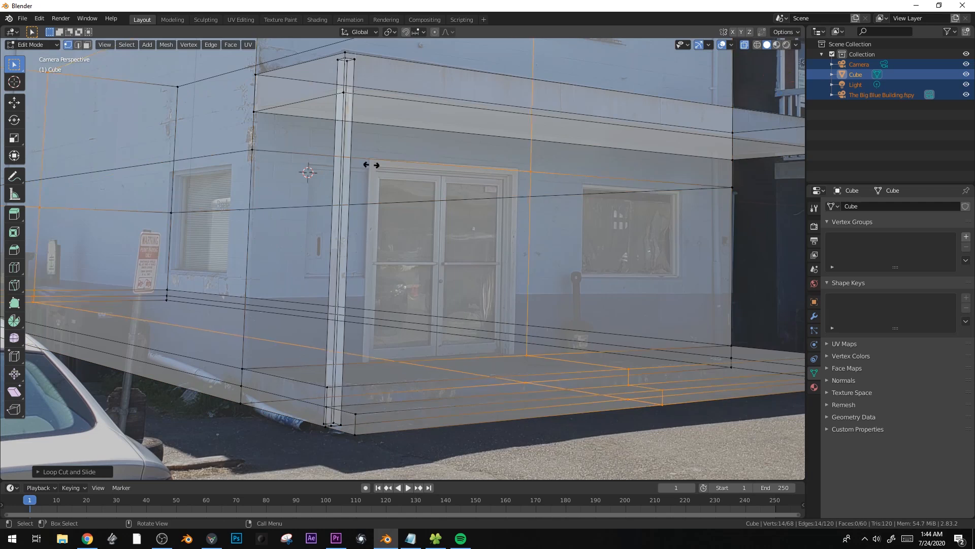
pyautogui.click(368, 164)
pyautogui.click(359, 165)
pyautogui.hotkey('ctrl', 'r')
pyautogui.click(363, 157)
pyautogui.click(337, 160)
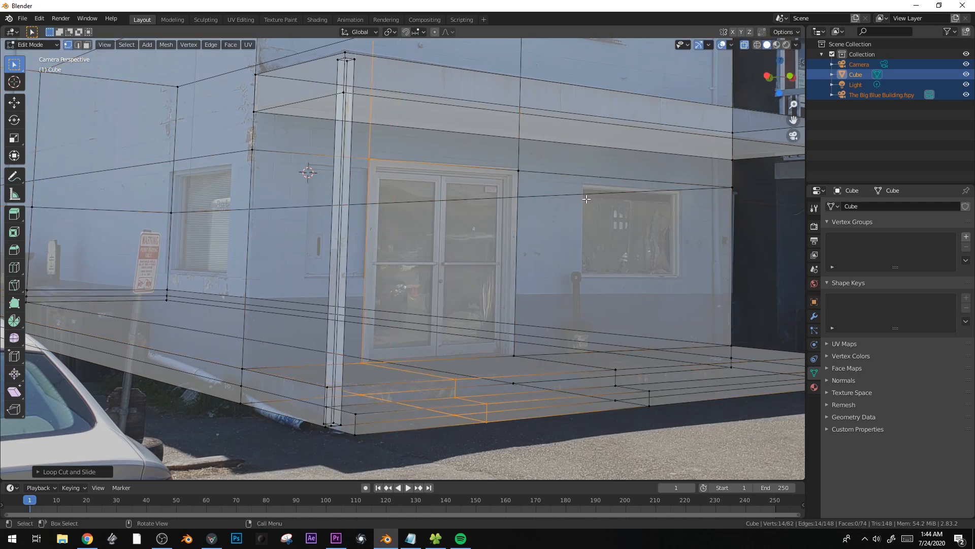
# - Add two vertical loop cuts aligned with the left and right sides of the front window
pyautogui.hotkey('ctrl', 'r')
pyautogui.click(573, 176)
pyautogui.click(529, 176)
pyautogui.hotkey('ctrl', 'r')
pyautogui.click(671, 183)
pyautogui.click(699, 181)
# - Add a horizontal loop cut at the front window's sill and slide the edge above the window to its top
pyautogui.hotkey('ctrl', 'r')
pyautogui.click(683, 254)
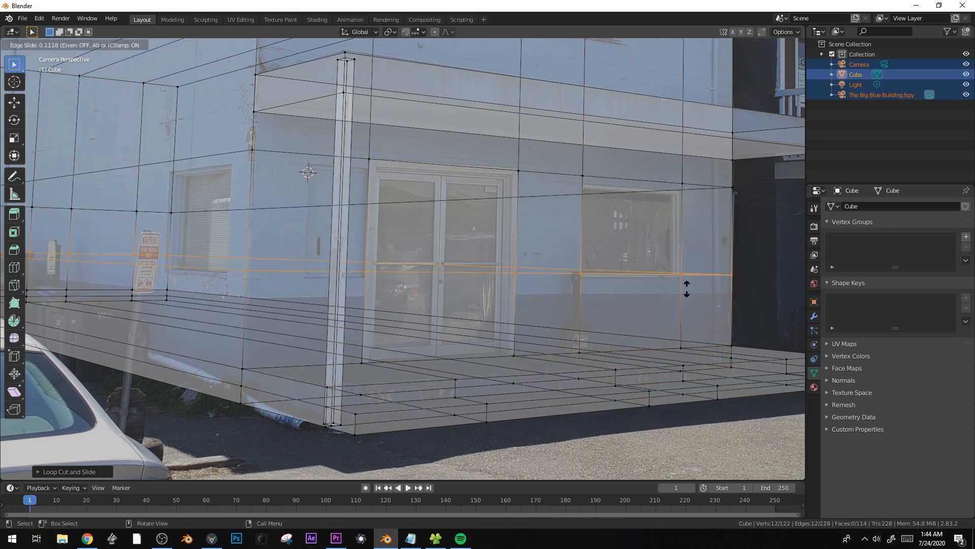
pyautogui.click(688, 295)
pyautogui.click(628, 182)
pyautogui.press('g')
pyautogui.press('g')
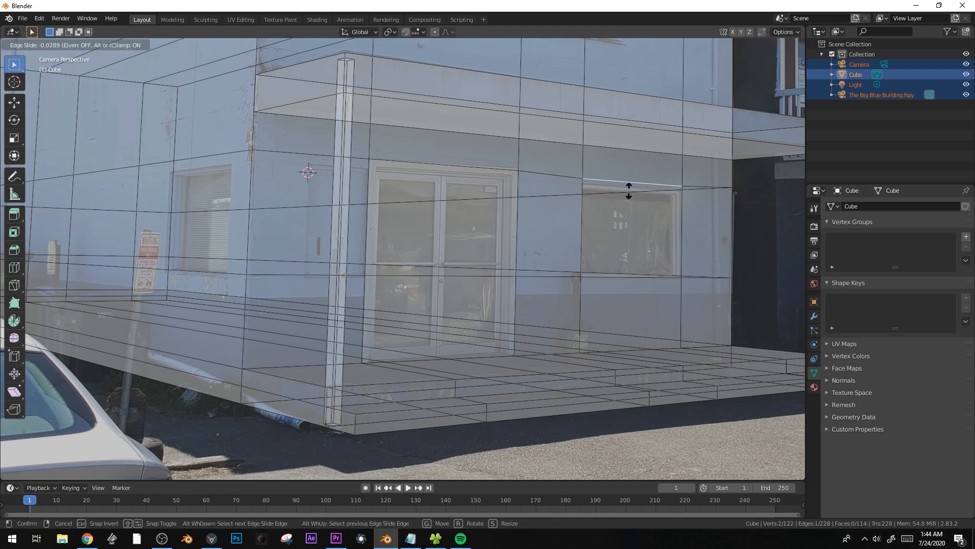
pyautogui.click(630, 199)
# - Slide the side wall's upper horizontal edge down to the top of the side window
pyautogui.click(625, 227)
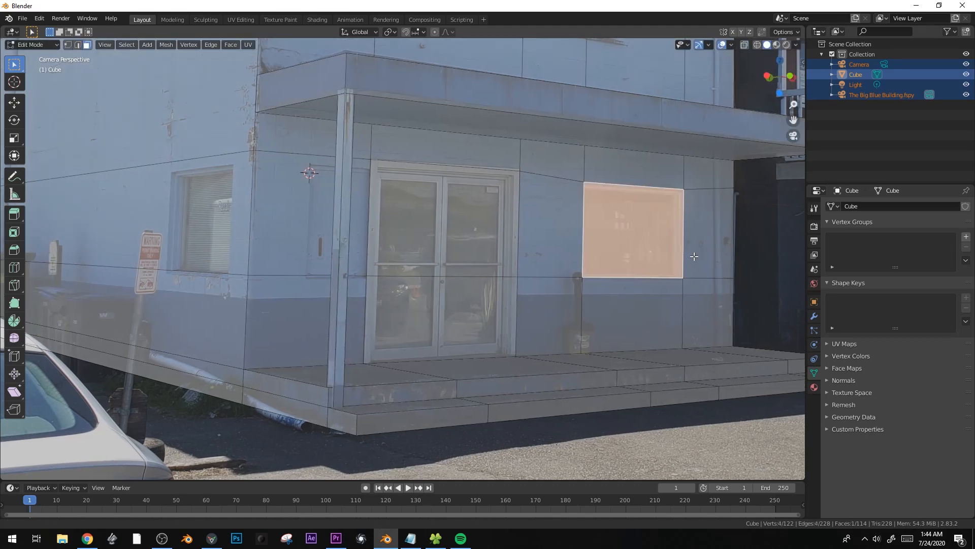
pyautogui.keyDown('shift'); pyautogui.moveTo(626, 228); pyautogui.dragTo(657, 242, button='middle'); pyautogui.keyUp('shift')
pyautogui.hotkey('ctrl', 'r')
pyautogui.rightClick(233, 173)
pyautogui.press('2')
pyautogui.click(232, 173)
pyautogui.press('g')
pyautogui.press('g')
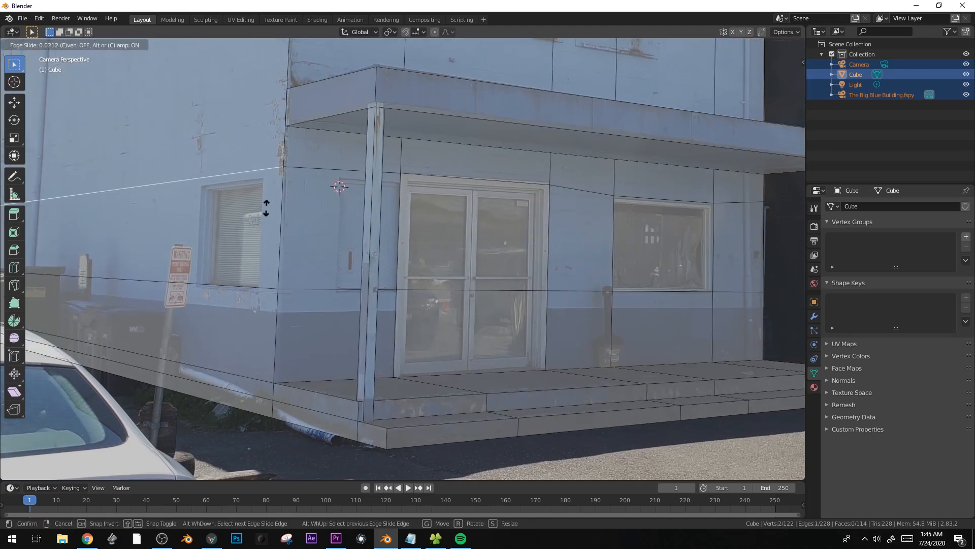
pyautogui.click(265, 222)
# - Add two vertical loop cuts on the side wall aligned with the side window's left and right edges
pyautogui.click(262, 293)
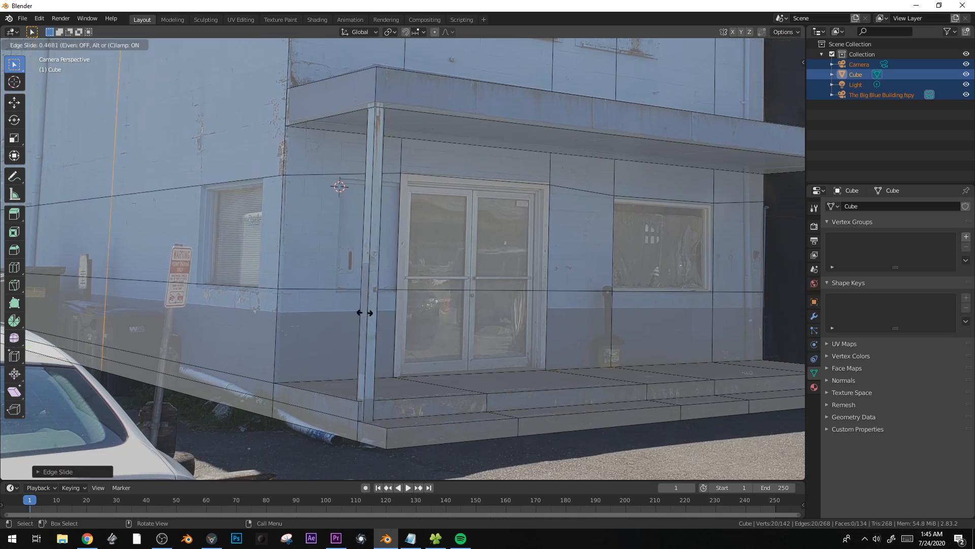
pyautogui.click(404, 325)
pyautogui.hotkey('ctrl', 'r')
pyautogui.click(275, 295)
pyautogui.click(282, 295)
# - Recess the side window's face with alternating inward extrusions and insets to form its frame
pyautogui.press('3')
pyautogui.click(225, 248)
pyautogui.press('e')
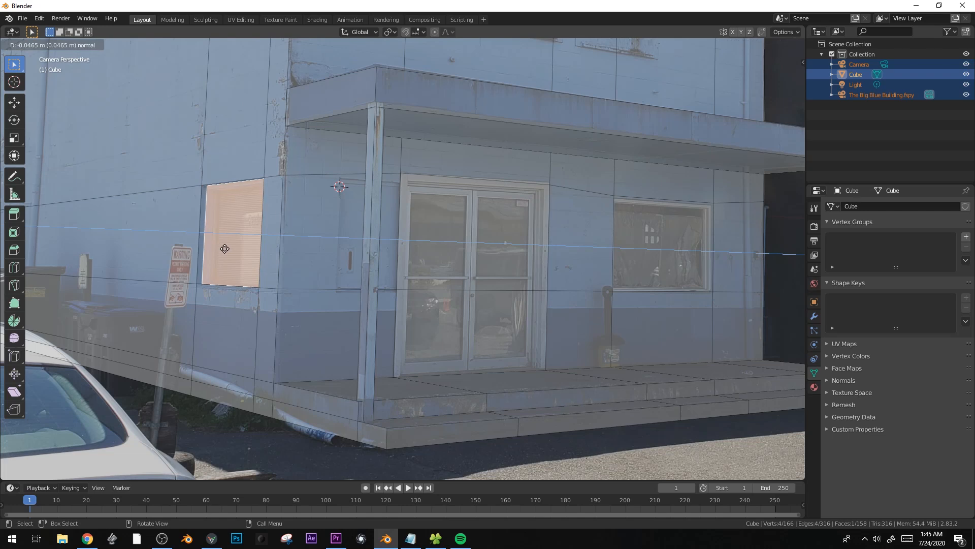
pyautogui.click(224, 249)
pyautogui.press('i')
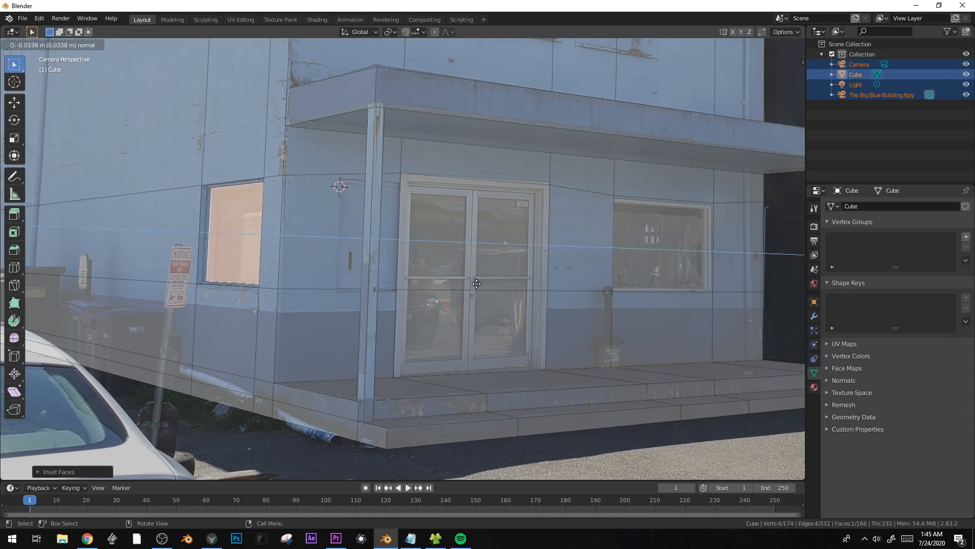
pyautogui.click(473, 284)
pyautogui.press('e')
pyautogui.click(480, 283)
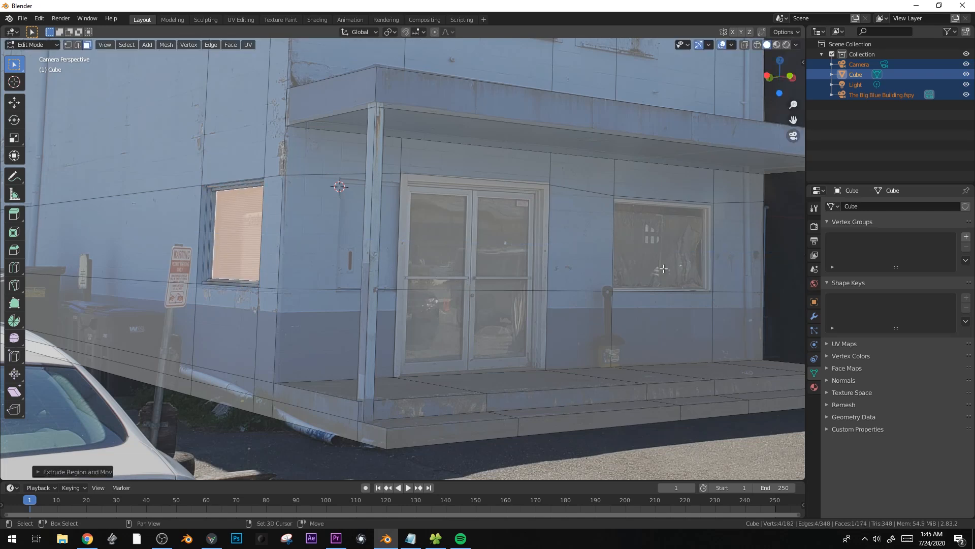
# - Inset and extrude the front window's face inward twice to form a stepped frame and recessed pane
pyautogui.keyDown('shift'); pyautogui.moveTo(480, 284); pyautogui.dragTo(410, 299, button='middle'); pyautogui.keyUp('shift')
pyautogui.click(609, 266)
pyautogui.press('i')
pyautogui.click(725, 275)
pyautogui.press('e')
pyautogui.click(721, 276)
pyautogui.press('i')
pyautogui.click(720, 276)
pyautogui.press('e')
pyautogui.click(717, 276)
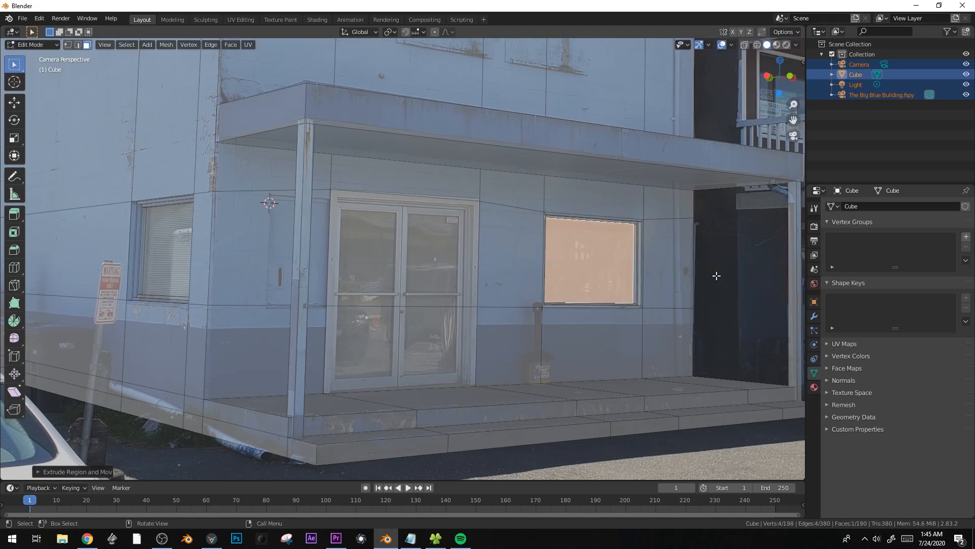
# - Select both double-door faces, inset them, stretch them along Z to match the frame, and extrude them inward
pyautogui.click(452, 231)
pyautogui.keyDown('shift'); pyautogui.click(436, 330); pyautogui.keyUp('shift')
pyautogui.keyDown('shift'); pyautogui.moveTo(435, 230); pyautogui.dragTo(501, 225, button='middle'); pyautogui.keyUp('shift')
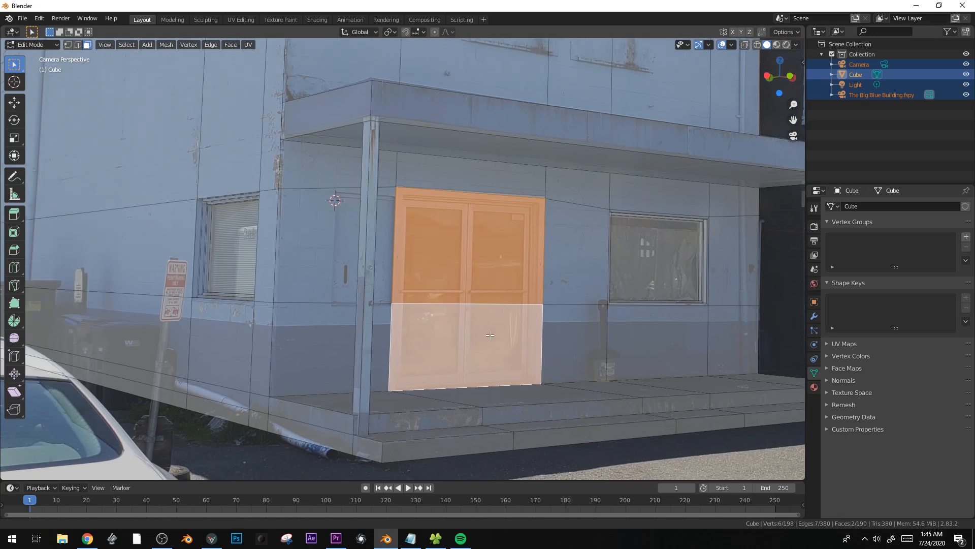
pyautogui.scroll(1, 501, 224)
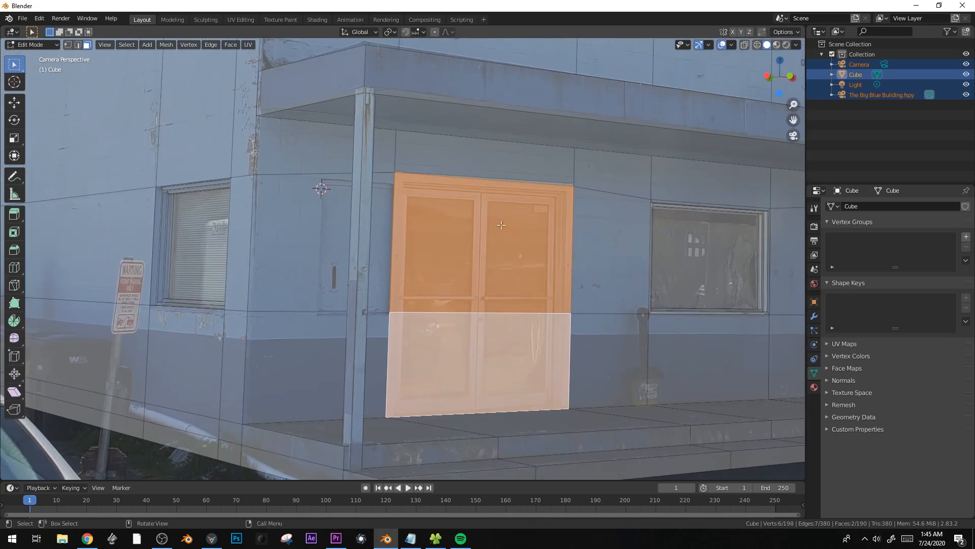
pyautogui.press('i')
pyautogui.click(634, 212)
pyautogui.press('s')
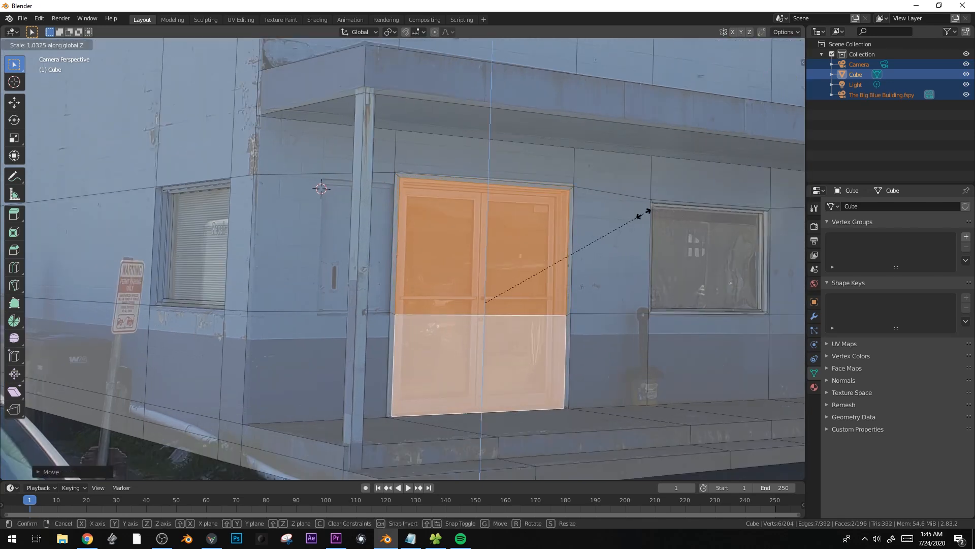
pyautogui.click(643, 213)
pyautogui.press('e')
pyautogui.click(637, 214)
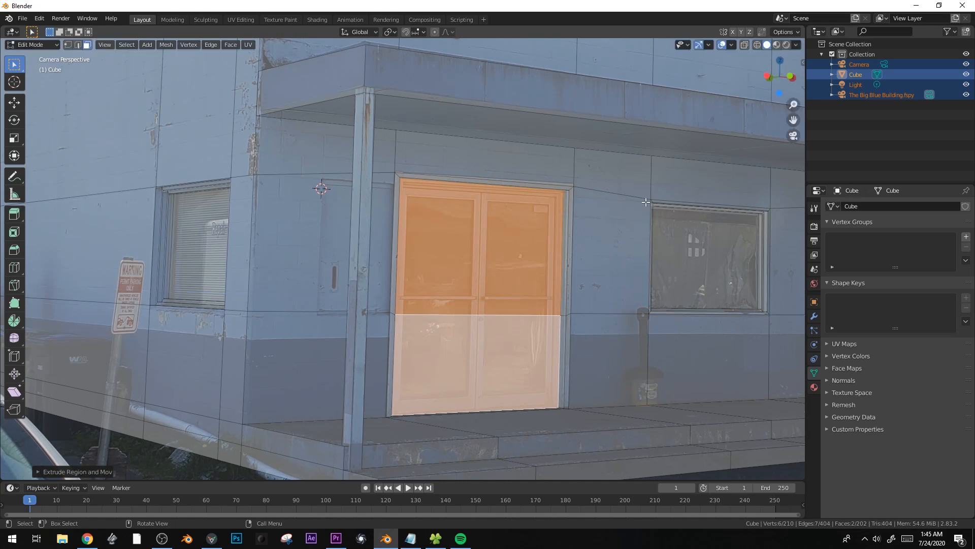
# - Add a centred vertical loop cut between the two doors and a horizontal loop cut just above the door frame
pyautogui.hotkey('ctrl', 'r')
pyautogui.click(488, 198)
pyautogui.rightClick(486, 196)
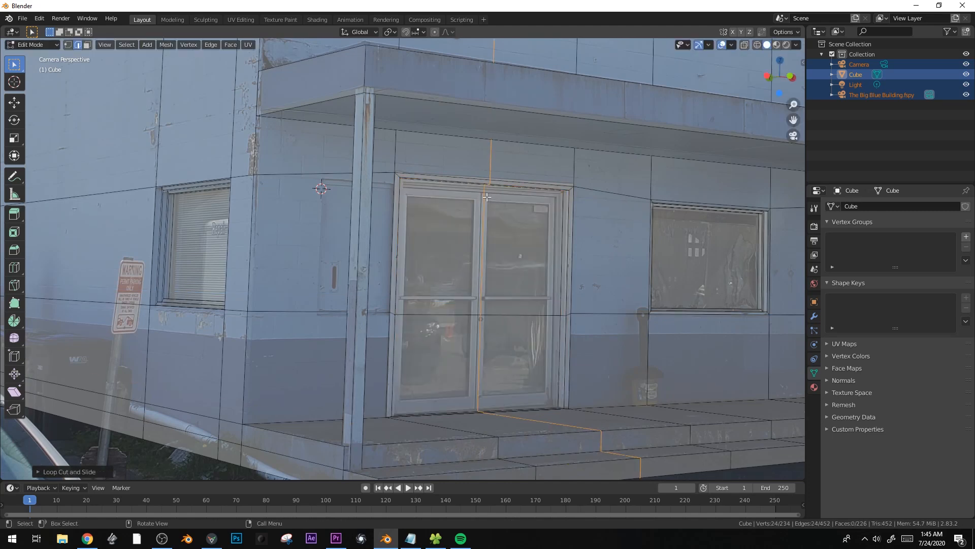
pyautogui.hotkey('ctrl', 'r')
pyautogui.click(488, 172)
pyautogui.click(508, 137)
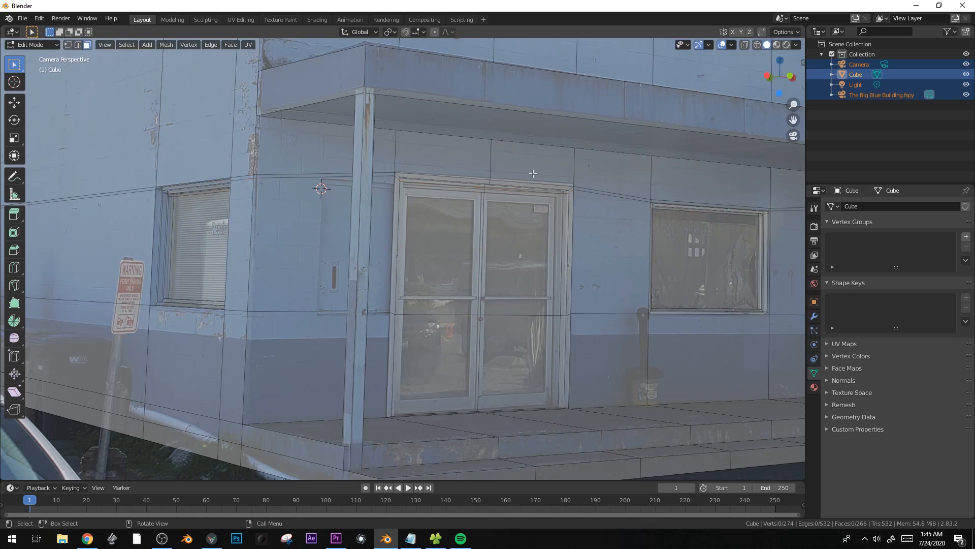
# - Select the four faces of the double door and inset them together by about 0.03 m
pyautogui.press('3')
pyautogui.click(508, 243)
pyautogui.keyDown('shift'); pyautogui.click(441, 345); pyautogui.keyUp('shift')
pyautogui.keyDown('shift'); pyautogui.click(508, 347); pyautogui.keyUp('shift')
pyautogui.keyDown('shift'); pyautogui.click(466, 289); pyautogui.keyUp('shift')
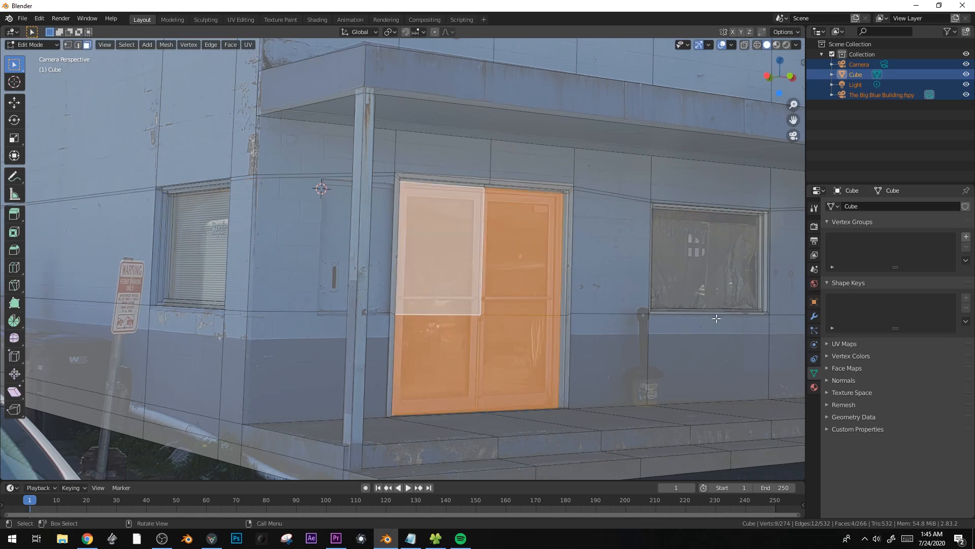
pyautogui.press('i')
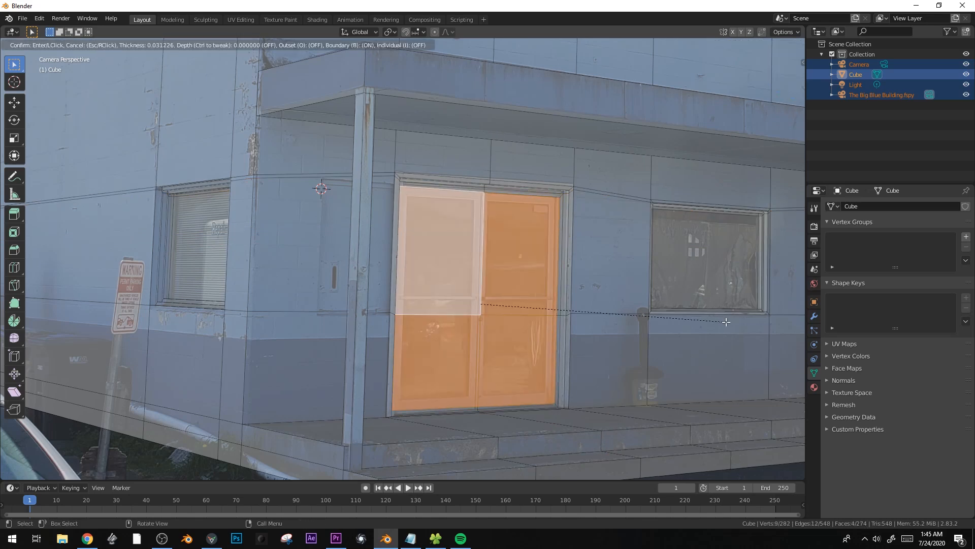
pyautogui.click(726, 322)
# - Select the left door's upper and lower faces and inset them to outline its glass pane
pyautogui.click(508, 393)
pyautogui.keyDown('shift'); pyautogui.click(437, 360); pyautogui.keyUp('shift')
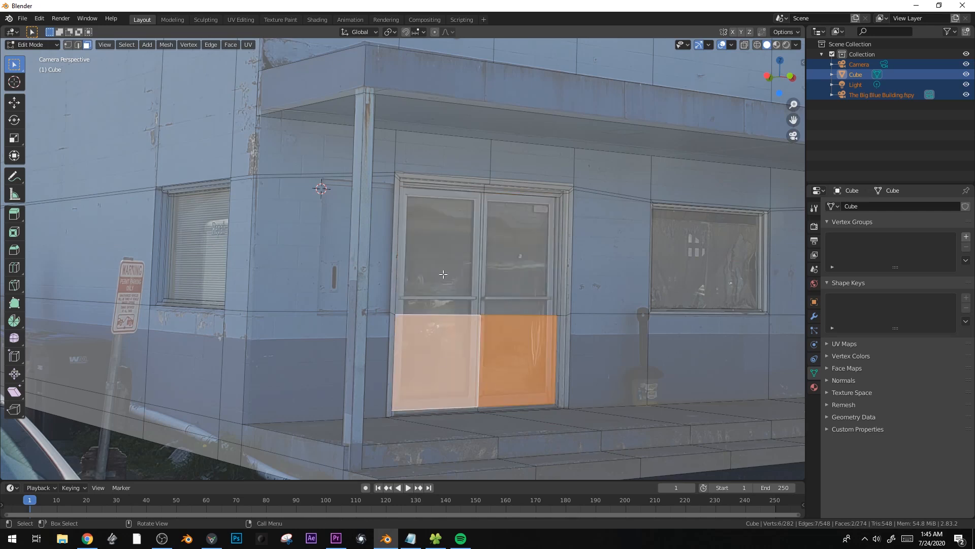
pyautogui.click(439, 249)
pyautogui.keyDown('shift'); pyautogui.click(437, 361); pyautogui.keyUp('shift')
pyautogui.press('i')
pyautogui.click(698, 313)
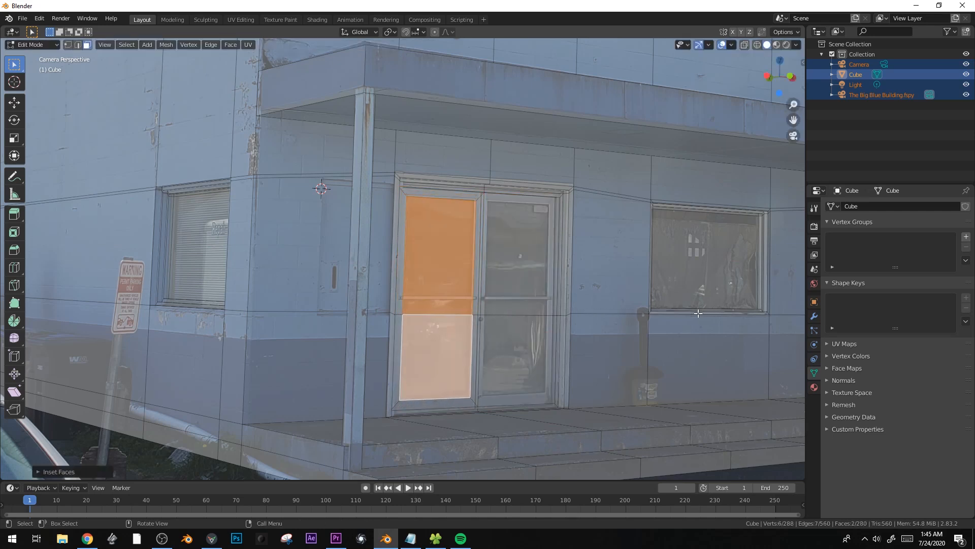
# - Inset the right door's upper and lower faces, then shift and scale them along X to match the glass
pyautogui.click(516, 264)
pyautogui.keyDown('shift'); pyautogui.click(517, 356); pyautogui.keyUp('shift')
pyautogui.press('i')
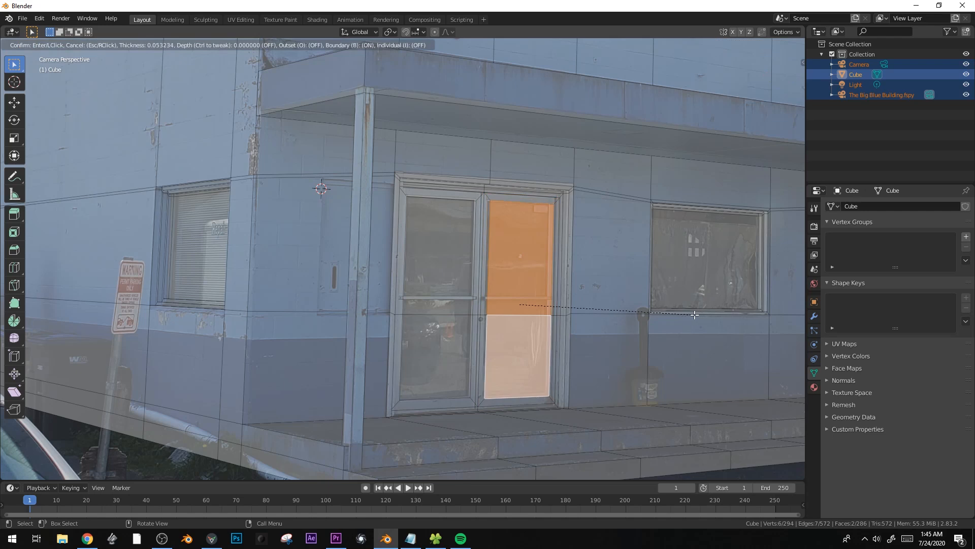
pyautogui.click(694, 315)
pyautogui.press('g')
pyautogui.press('x')
pyautogui.click(694, 315)
pyautogui.press('s')
pyautogui.press('x')
pyautogui.click(472, 279)
# - Add the left door's glass faces to the selection and extrude all the door panes inward
pyautogui.keyDown('shift'); pyautogui.click(438, 254); pyautogui.keyUp('shift')
pyautogui.keyDown('shift'); pyautogui.click(435, 355); pyautogui.keyUp('shift')
pyautogui.press('e')
pyautogui.click(661, 337)
# - Duplicate the right door's top frame face, lower it along Z to the push bar, and scale its height to match
pyautogui.scroll(-2, 662, 337)
pyautogui.scroll(4, 528, 162)
pyautogui.click(527, 161)
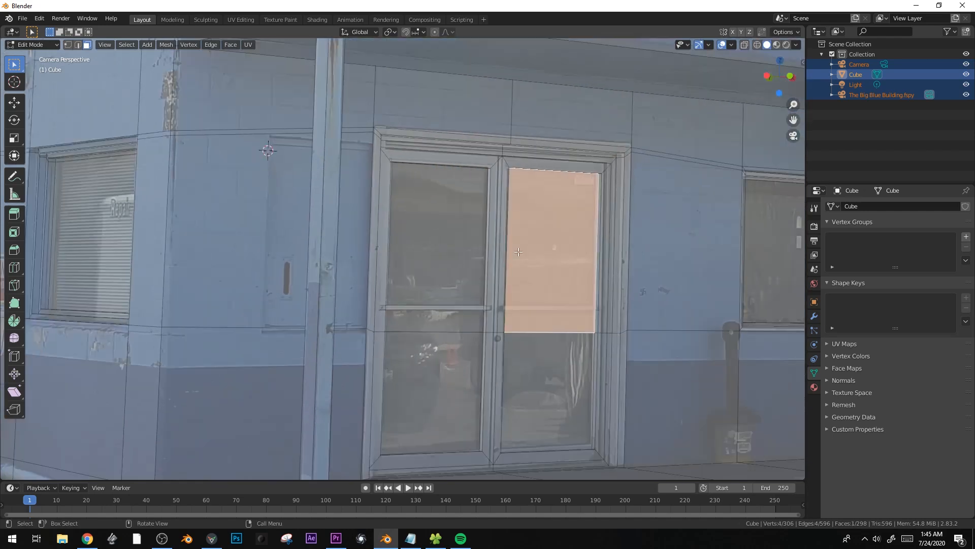
pyautogui.hotkey('shift', 'd')
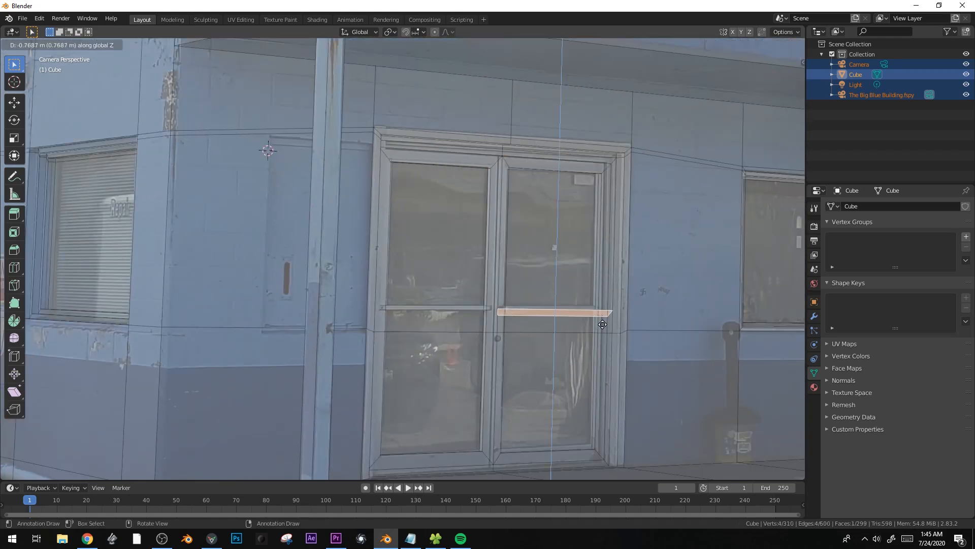
pyautogui.click(604, 323)
pyautogui.press('s')
pyautogui.press('z')
pyautogui.click(677, 355)
# - Extrude the push bar face to give it thickness and duplicate the whole bar along X onto the left door
pyautogui.moveTo(677, 356); pyautogui.dragTo(512, 274, button='middle')
pyautogui.scroll(5, 602, 351)
pyautogui.press('e')
pyautogui.click(483, 272)
pyautogui.hotkey('ctrl', 'l')
pyautogui.hotkey('shift', 'd')
pyautogui.press('x')
pyautogui.click(380, 438)
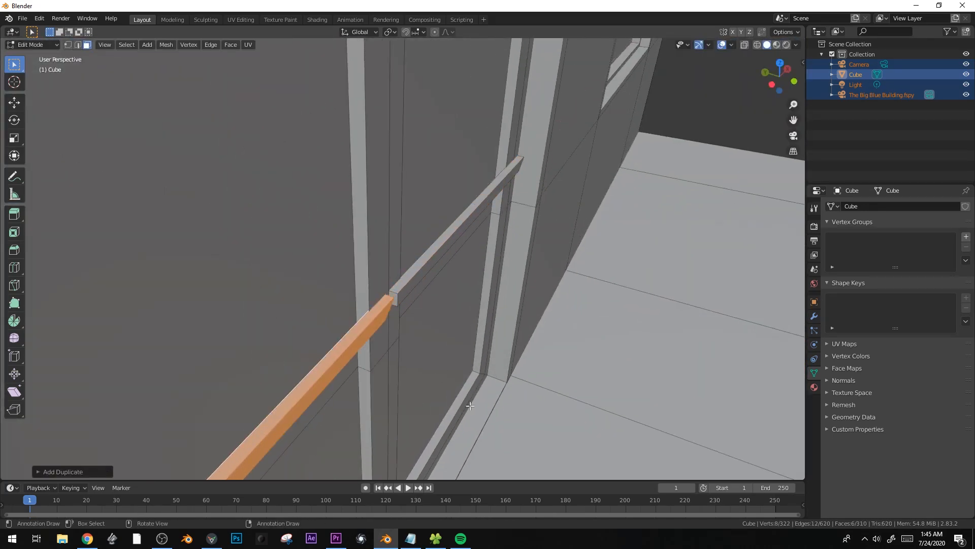
# - Check the whole model against the photo in camera view, then examine the roof and awning from above
pyautogui.press('KP_0')
pyautogui.scroll(-8, 492, 330)
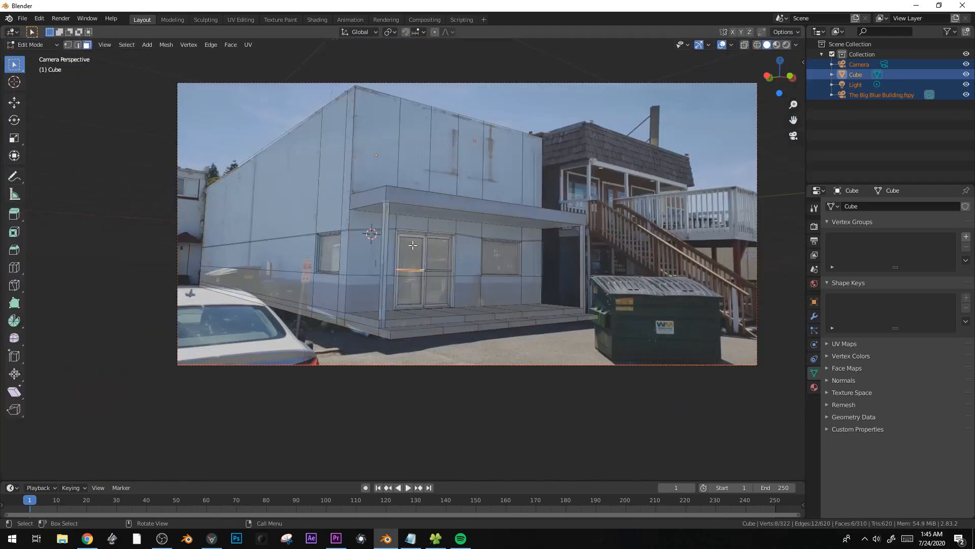
pyautogui.keyDown('shift'); pyautogui.moveTo(253, 167); pyautogui.dragTo(332, 191, button='middle'); pyautogui.keyUp('shift')
pyautogui.scroll(2, 343, 192)
pyautogui.hotkey('ctrl', 'r')
pyautogui.rightClick(343, 192)
pyautogui.moveTo(371, 229); pyautogui.dragTo(432, 286, button='middle')
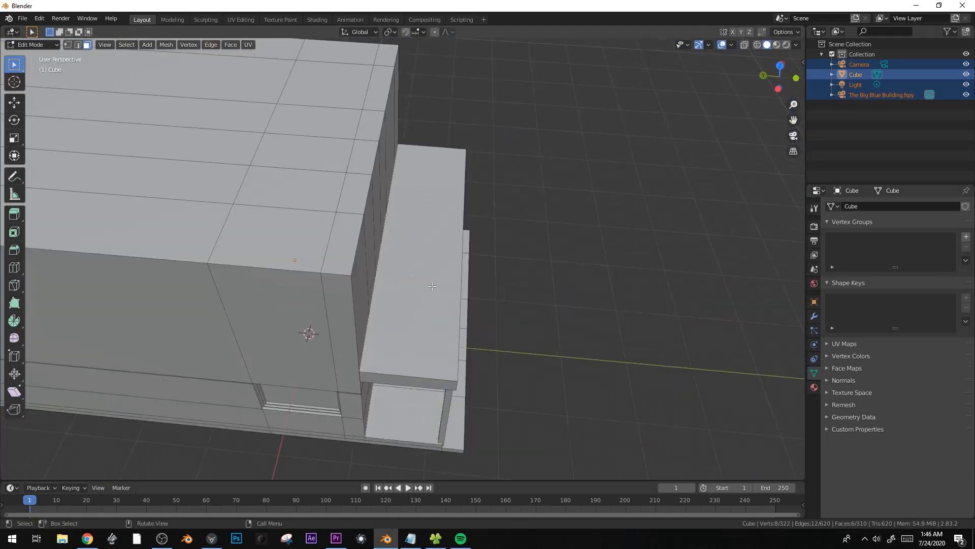
# - Add a loop cut around the building's long side wall, slid back to where its rear section begins in the photo
pyautogui.scroll(-5, 431, 287)
pyautogui.keyDown('shift'); pyautogui.moveTo(231, 300); pyautogui.dragTo(481, 323, button='middle'); pyautogui.keyUp('shift')
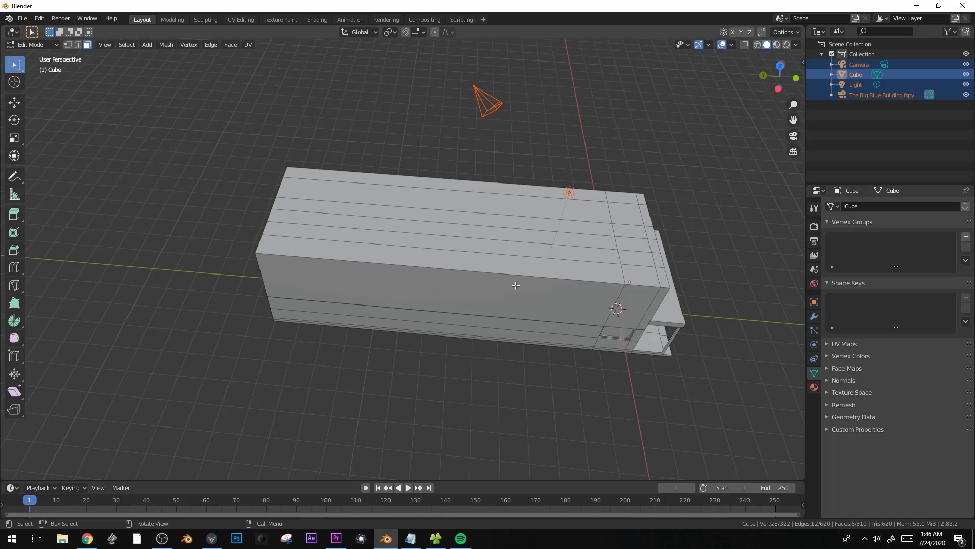
pyautogui.moveTo(516, 285); pyautogui.dragTo(512, 244, button='middle')
pyautogui.press('KP_0')
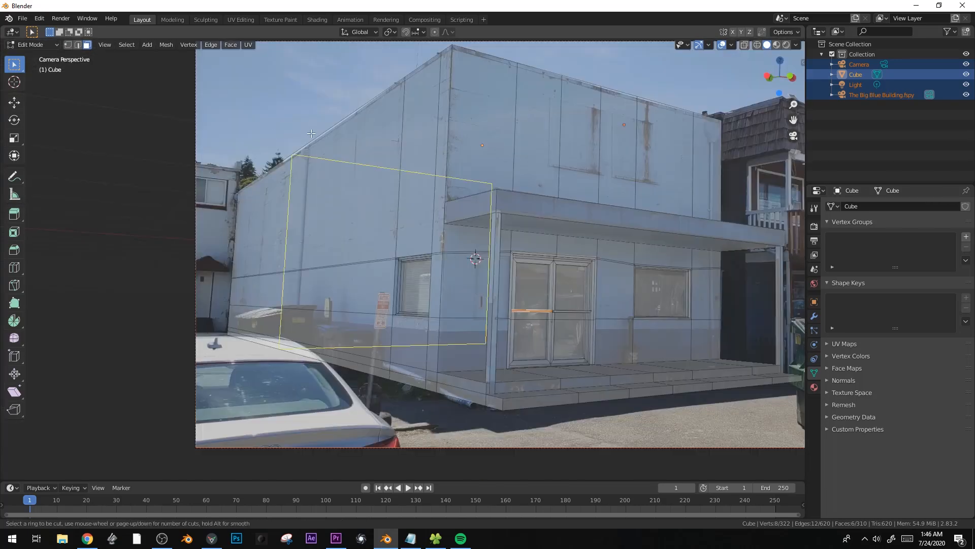
pyautogui.click(311, 133)
pyautogui.click(330, 132)
# - Select the rear section of the building behind the new loop cut, including hidden geometry, and delete its faces
pyautogui.press('3')
pyautogui.click(289, 223)
pyautogui.keyDown('shift'); pyautogui.click(282, 290); pyautogui.keyUp('shift')
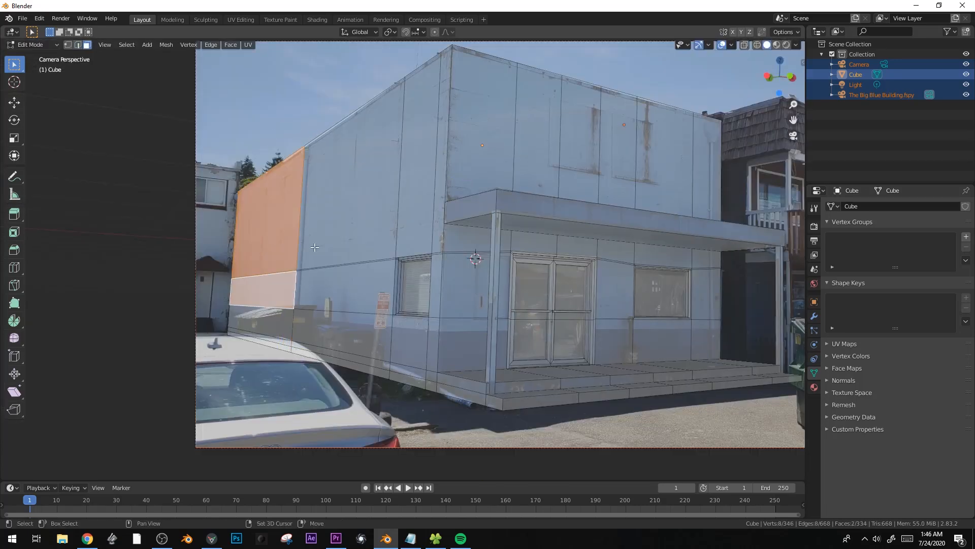
pyautogui.moveTo(315, 247); pyautogui.dragTo(378, 262, button='middle')
pyautogui.press('KP_7')
pyautogui.hotkey('alt', 'z')
pyautogui.moveTo(377, 262); pyautogui.dragTo(249, 66)
pyautogui.hotkey('alt', 'z')
pyautogui.press('x')
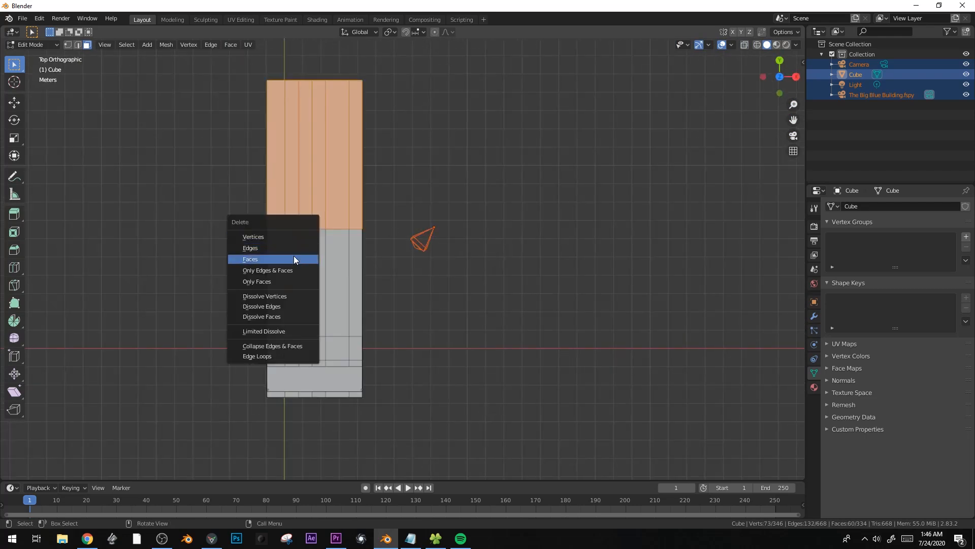
pyautogui.click(293, 259)
pyautogui.press('Tab')
pyautogui.press('KP_0')
pyautogui.click(428, 290)
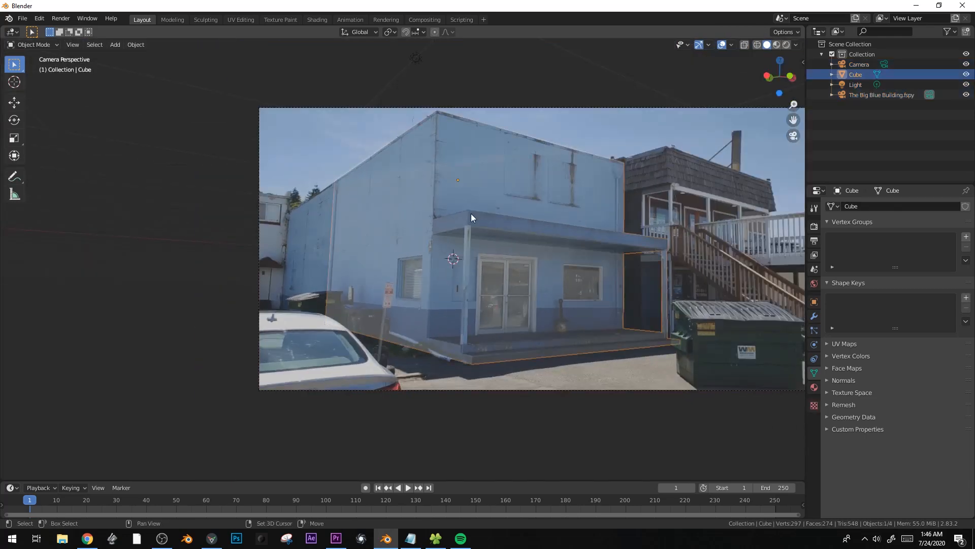
# - Place the 3D cursor on the porch below the front window and add a cylinder there within the building mesh
pyautogui.scroll(3, 459, 234)
pyautogui.press('Tab')
pyautogui.scroll(4, 475, 314)
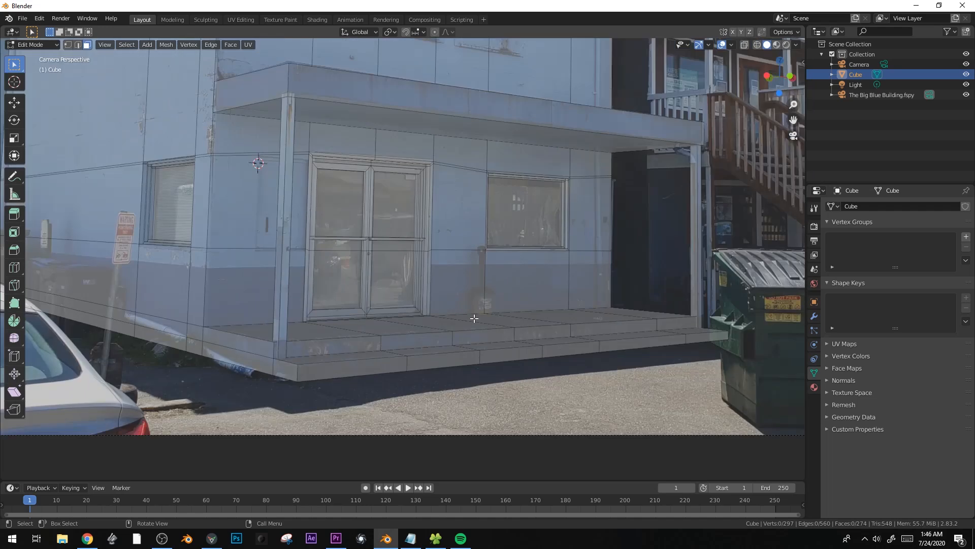
pyautogui.scroll(3, 477, 320)
pyautogui.hotkey('shift', 's')
pyautogui.click(492, 333)
pyautogui.hotkey('shift', 'a')
pyautogui.click(474, 380)
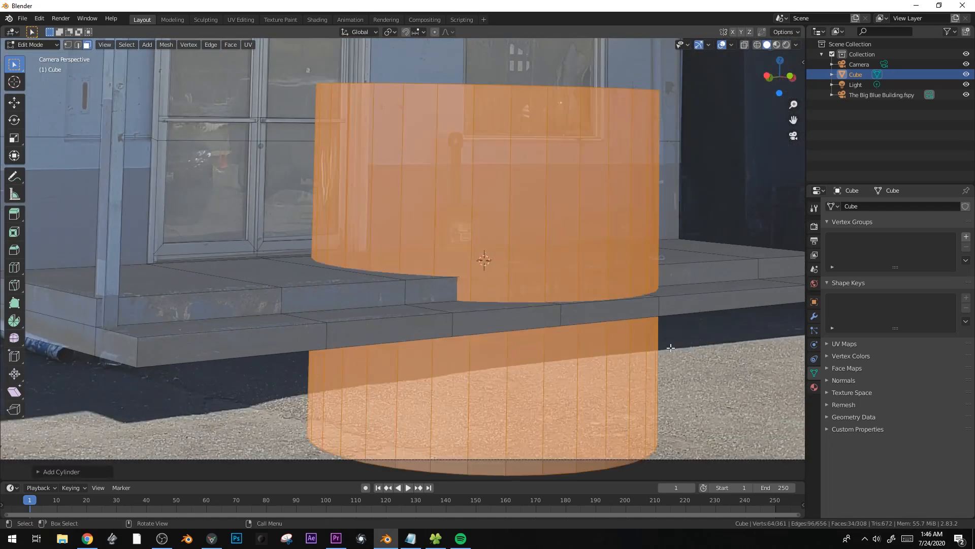
# - Scale the cylinder down, raise it along Z onto the porch, and move it along Y toward the front wall
pyautogui.press('s')
pyautogui.click(505, 282)
pyautogui.press('g')
pyautogui.press('z')
pyautogui.click(495, 257)
pyautogui.press('g')
pyautogui.press('x')
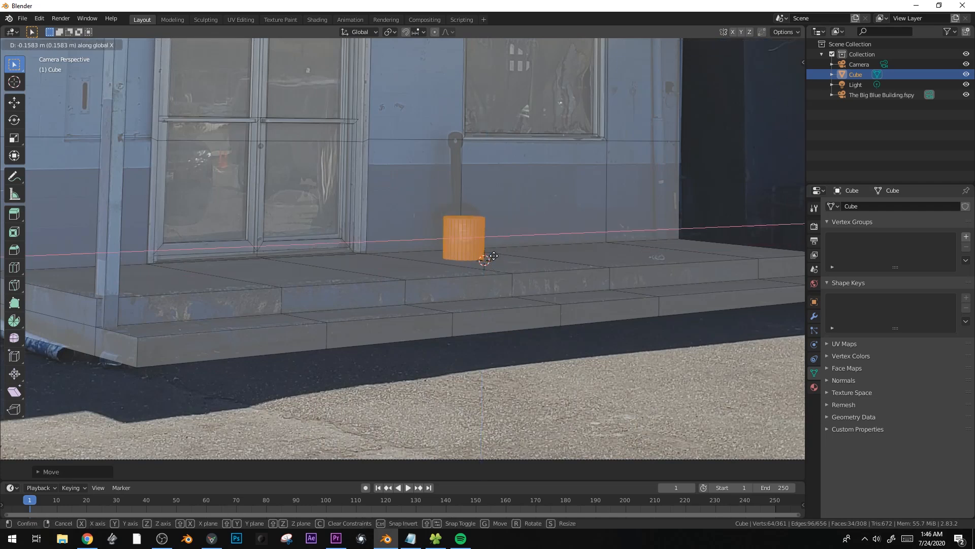
pyautogui.press('y')
pyautogui.click(461, 238)
# - Move the small cylinder along X onto the ash bin in the photo and refine its size and position
pyautogui.press('g')
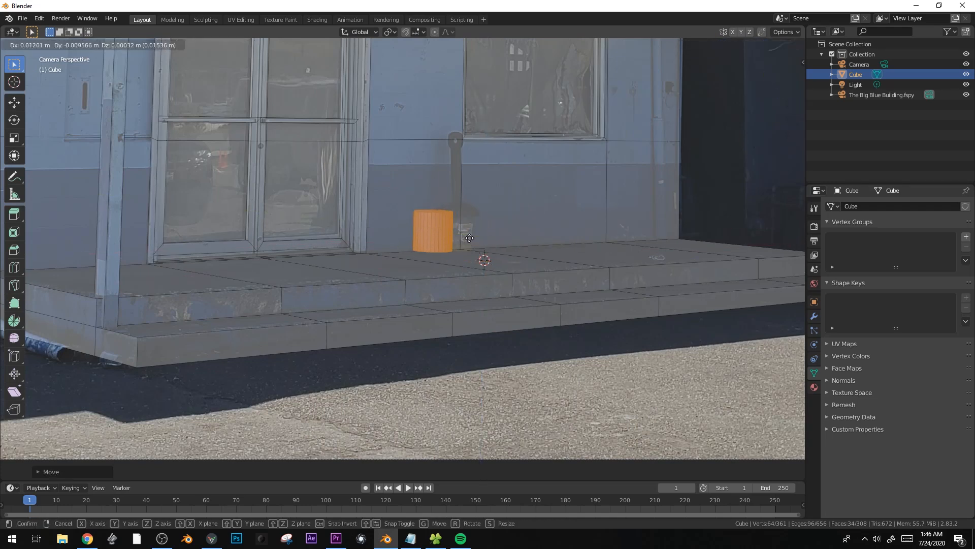
pyautogui.press('x')
pyautogui.click(491, 237)
pyautogui.press('s')
pyautogui.click(531, 249)
pyautogui.press('g')
pyautogui.click(533, 250)
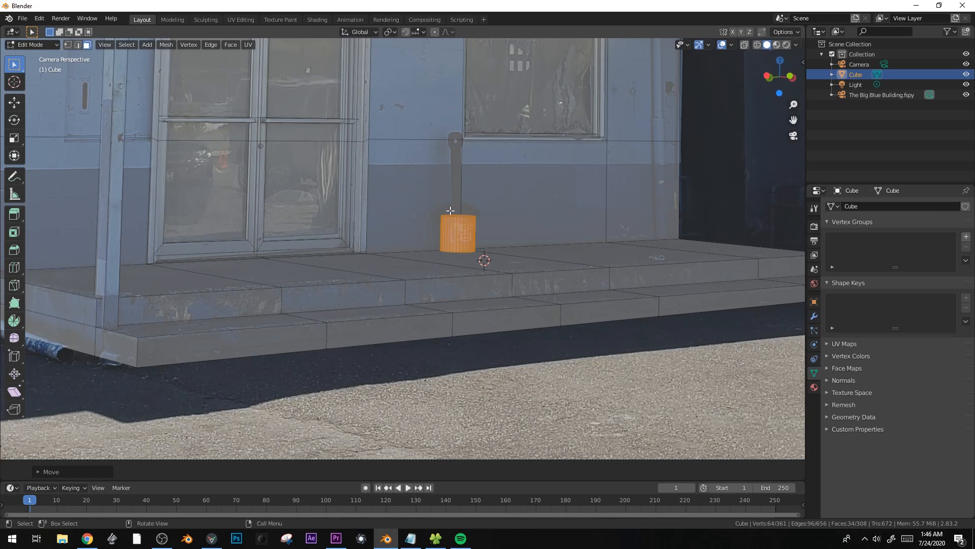
# - Widen the top of the ash bin's cylinder, extrude it into a wider rim, and adjust the rim's height along Z
pyautogui.keyDown('alt'); pyautogui.click(451, 216); pyautogui.keyUp('alt')
pyautogui.press('s')
pyautogui.click(555, 220)
pyautogui.press('e')
pyautogui.click(558, 222)
pyautogui.press('s')
pyautogui.click(588, 219)
pyautogui.press('g')
pyautogui.press('z')
pyautogui.click(587, 216)
# - Extrude the rim upward twice and scale the top in to form the ash bin's tapered shoulder
pyautogui.press('e')
pyautogui.click(589, 209)
pyautogui.press('e')
pyautogui.click(589, 202)
pyautogui.press('s')
pyautogui.click(507, 194)
# - Narrow the shoulder's top and extrude it upward along Z to form the ash bin's thin stem
pyautogui.press('e')
pyautogui.click(493, 158)
pyautogui.press('s')
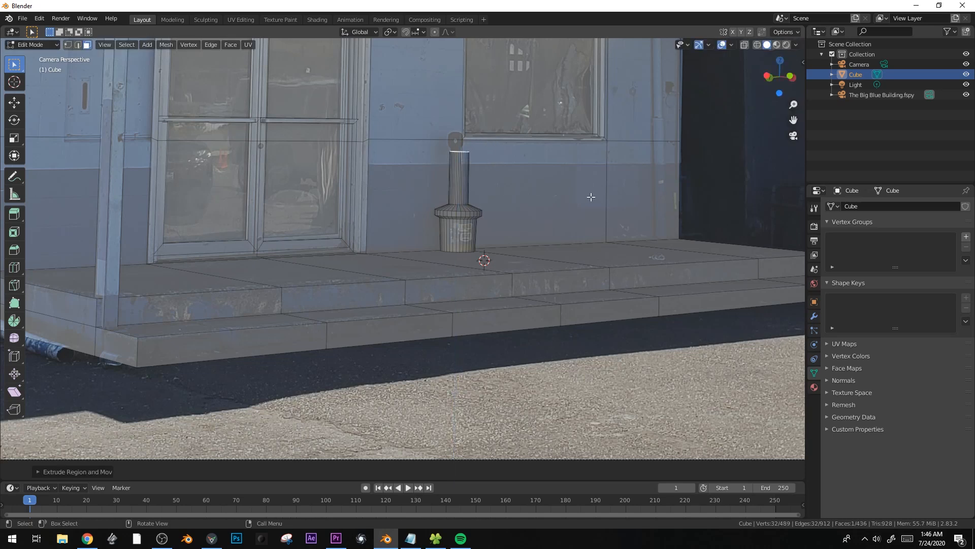
pyautogui.click(527, 200)
pyautogui.press('e')
pyautogui.press('z')
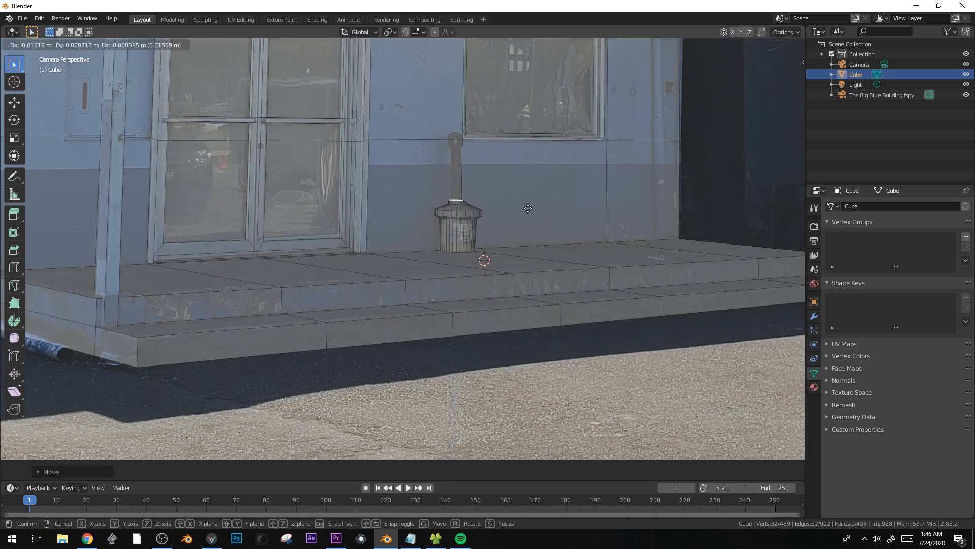
pyautogui.click(523, 152)
# - Scale the stem's upper end and extrude it upward along Z to the tip of the ash bin
pyautogui.press('s')
pyautogui.click(513, 156)
pyautogui.press('e')
pyautogui.press('z')
pyautogui.click(501, 140)
pyautogui.press('Tab')
pyautogui.scroll(-5, 501, 197)
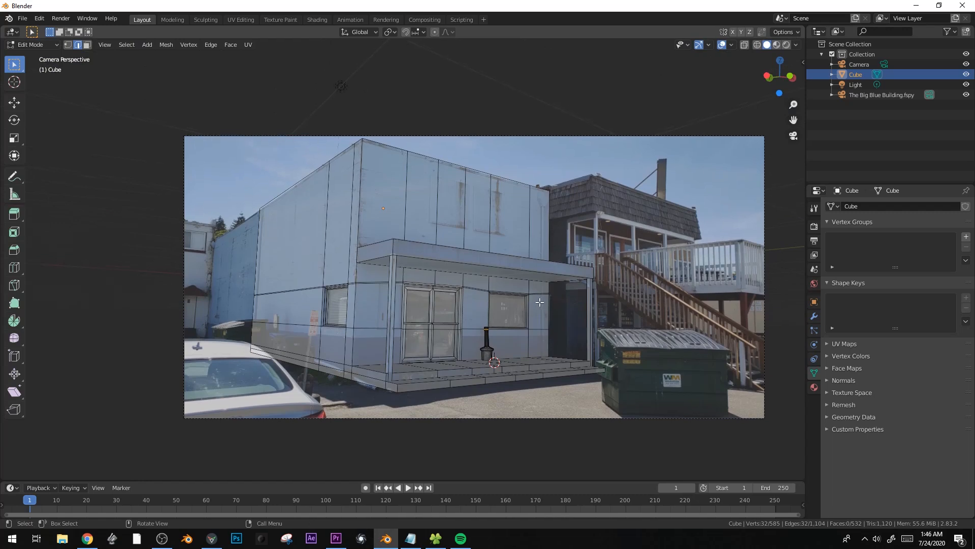
# - With the whole mesh selected, rename its material bluebuildings and use The Big Blue Building.fspy image texture as base color
pyautogui.press('Tab')
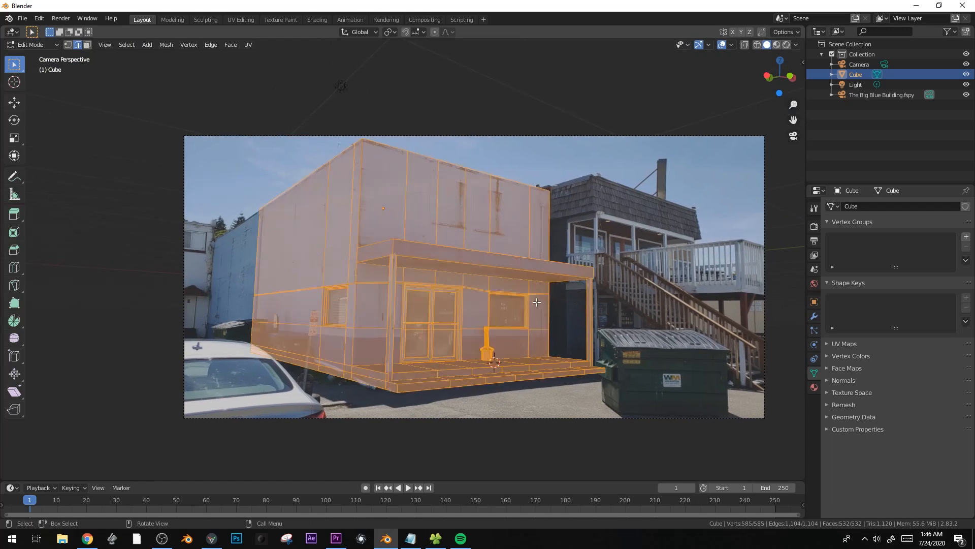
pyautogui.click(814, 389)
pyautogui.doubleClick(898, 249)
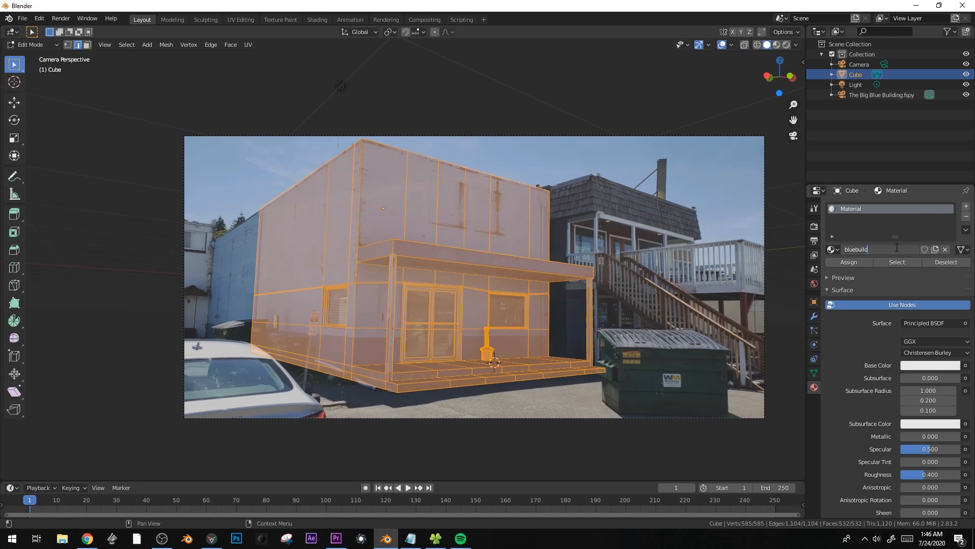
pyautogui.click(965, 365)
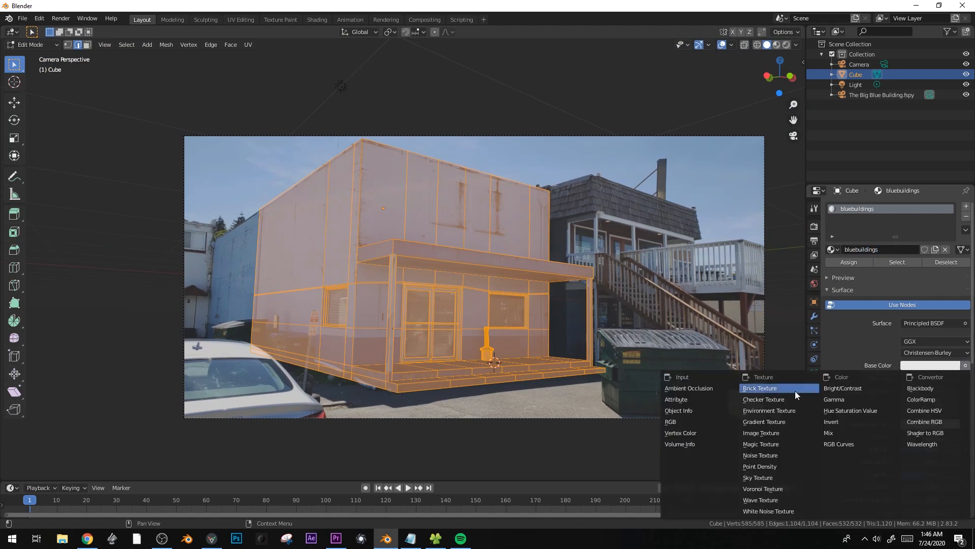
pyautogui.click(761, 433)
pyautogui.click(906, 378)
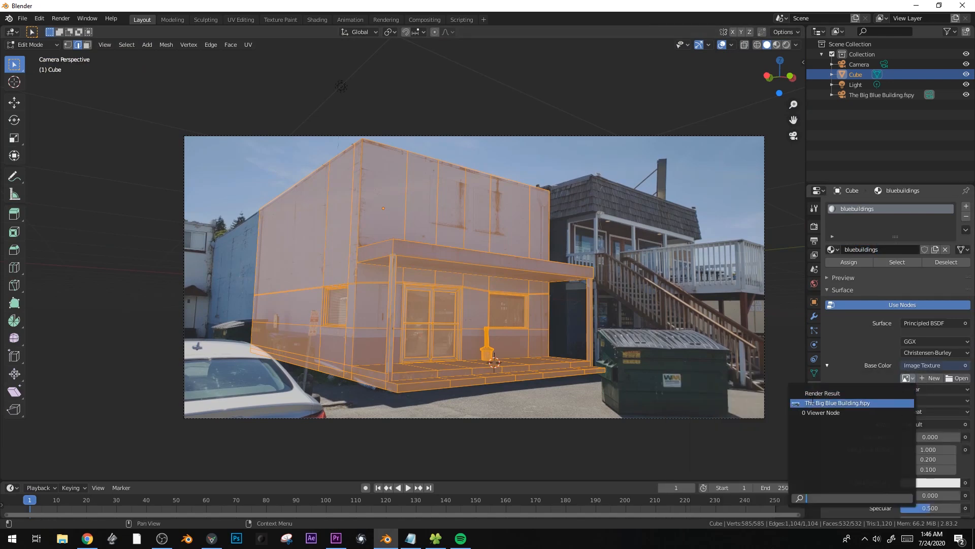
pyautogui.click(838, 403)
# - Unwrap the whole mesh from the camera view with Project From View
pyautogui.press('Tab')
pyautogui.press('Tab')
pyautogui.press('u')
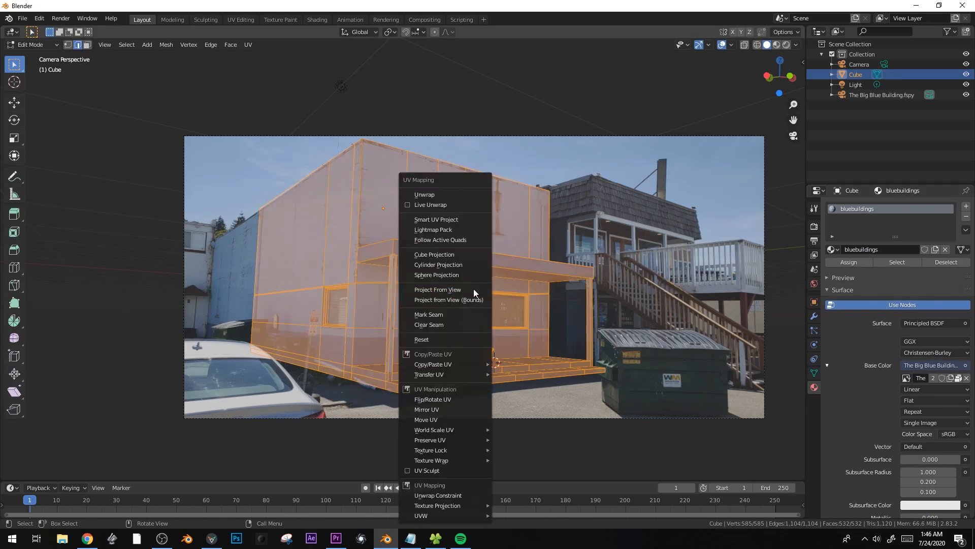
pyautogui.click(473, 289)
pyautogui.press('Tab')
# - Switch the viewport to Material Preview shading and inspect the projected photo texture on the building's front
pyautogui.moveTo(477, 286); pyautogui.dragTo(488, 360, button='middle')
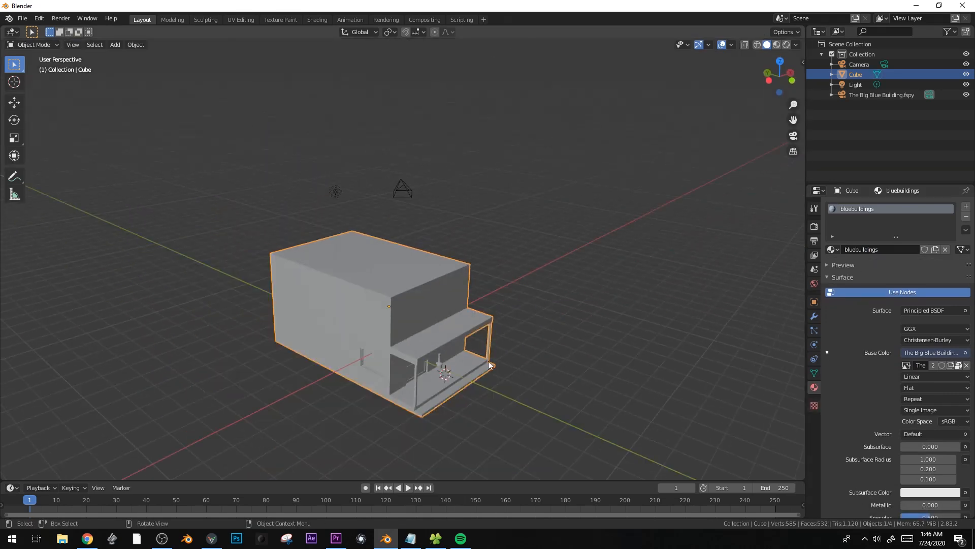
pyautogui.press('z')
pyautogui.click(468, 399)
pyautogui.moveTo(492, 399)
pyautogui.mouseDown(button='middle')
pyautogui.moveTo(534, 373)
pyautogui.moveTo(522, 378)
pyautogui.moveTo(505, 359)
pyautogui.moveTo(508, 369)
pyautogui.mouseUp(button='middle')
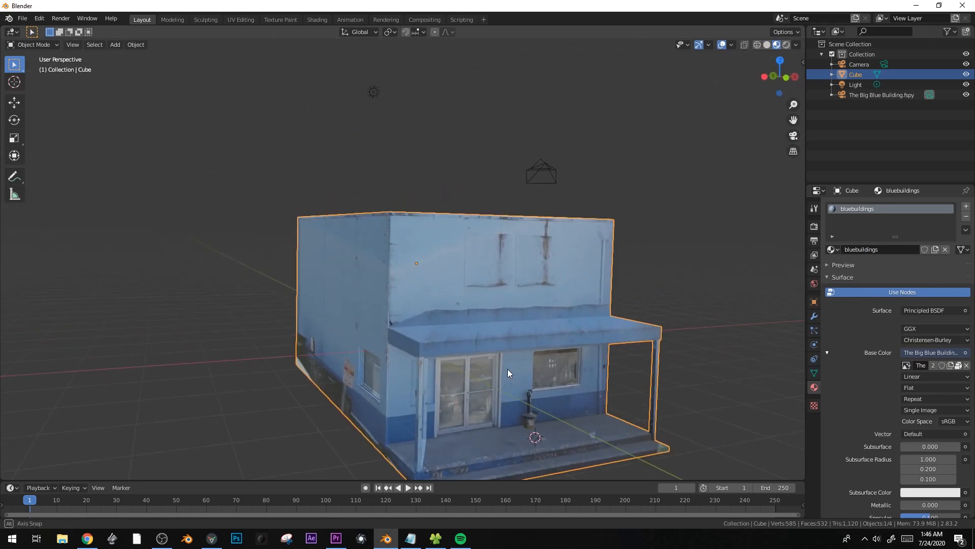
pyautogui.scroll(3, 482, 332)
pyautogui.moveTo(483, 332); pyautogui.dragTo(476, 338, button='middle')
# - Clear the selection and add a horizontal loop cut around the upper walls, slid down to the awning's top
pyautogui.press('Tab')
pyautogui.hotkey('alt', 'a')
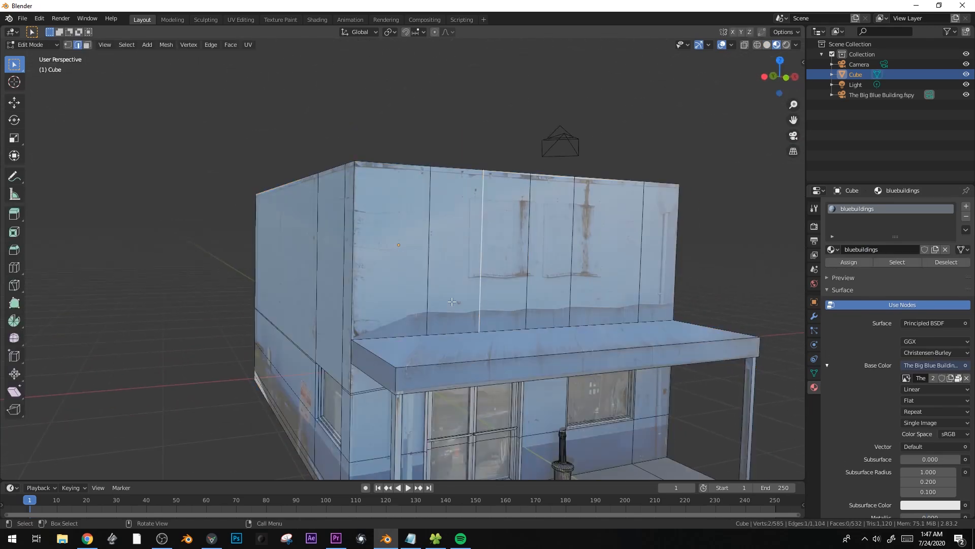
pyautogui.hotkey('ctrl', 'r')
pyautogui.click(362, 296)
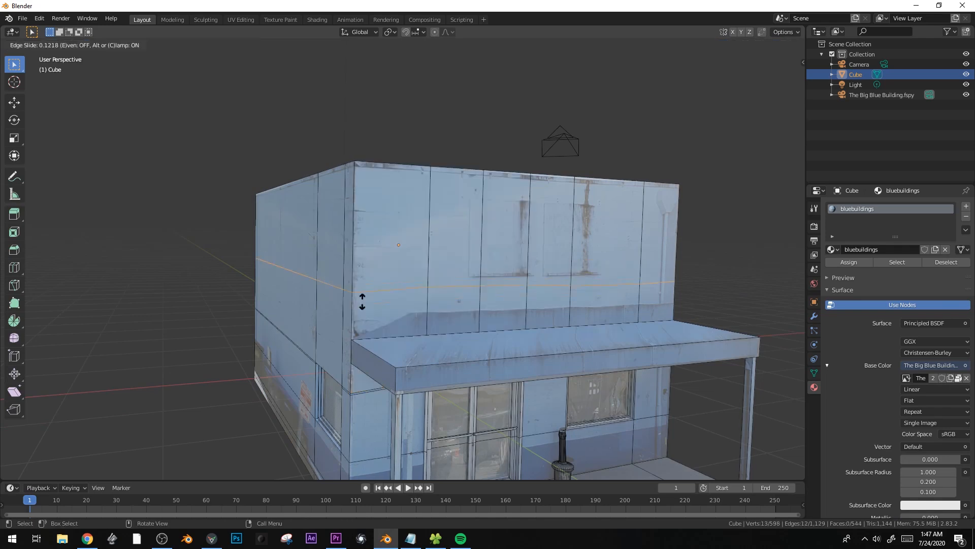
pyautogui.click(365, 356)
# - Select the six upper facade faces above the awning
pyautogui.press('3')
pyautogui.click(401, 285)
pyautogui.keyDown('shift'); pyautogui.click(467, 284); pyautogui.keyUp('shift')
pyautogui.keyDown('shift'); pyautogui.click(507, 283); pyautogui.keyUp('shift')
pyautogui.keyDown('shift'); pyautogui.click(553, 284); pyautogui.keyUp('shift')
pyautogui.keyDown('shift'); pyautogui.click(609, 286); pyautogui.keyUp('shift')
pyautogui.keyDown('shift'); pyautogui.click(659, 286); pyautogui.keyUp('shift')
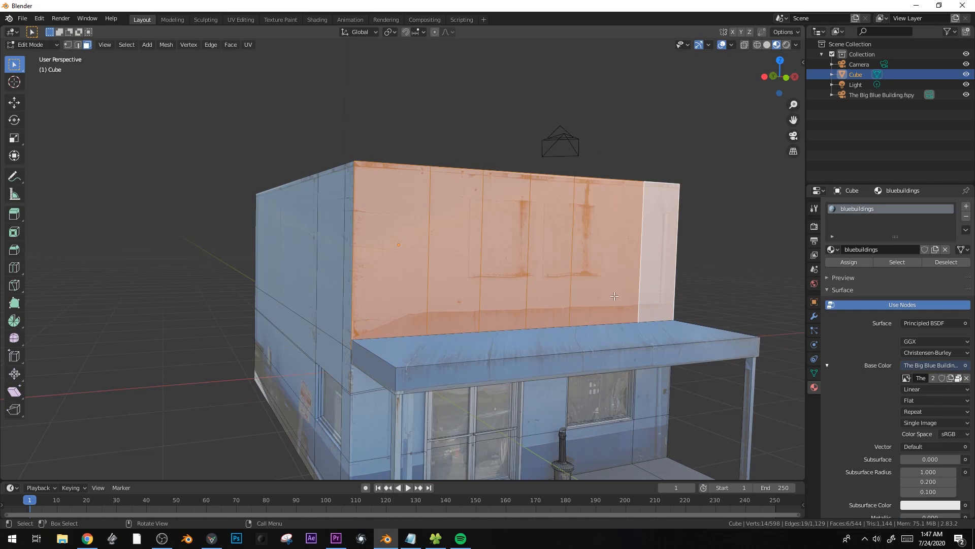
# - Split the 3D viewport, turn the new area into a UV Editor, and enlarge it
pyautogui.moveTo(7, 28); pyautogui.dragTo(314, 60)
pyautogui.click(12, 32)
pyautogui.click(30, 92)
pyautogui.moveTo(315, 170); pyautogui.dragTo(516, 213)
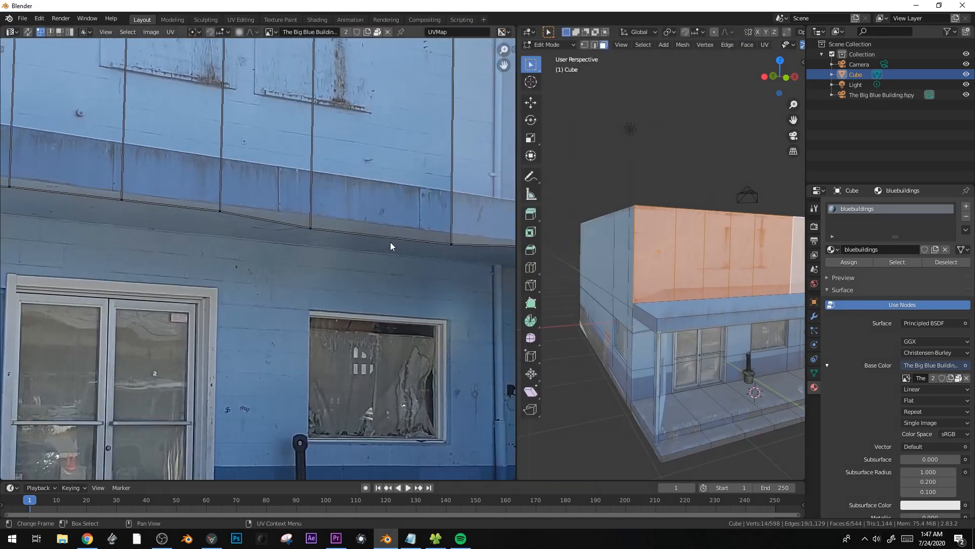
# - Scale, move and rotate the upper facade's lower UV points above the photo's awning so its strip leaves the wall texture
pyautogui.press('Home')
pyautogui.press('s')
pyautogui.press('y')
pyautogui.click(370, 299)
pyautogui.press('g')
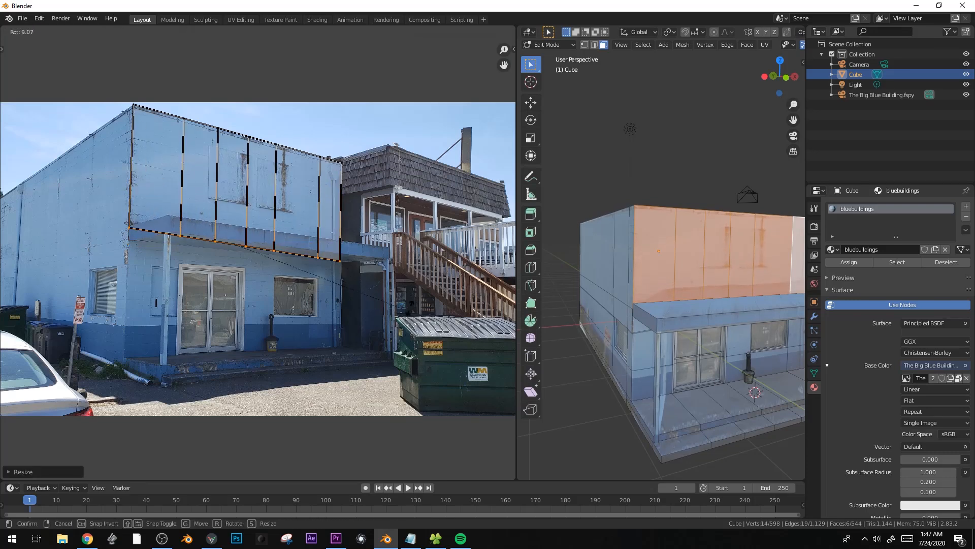
pyautogui.click(413, 283)
pyautogui.press('Tab')
pyautogui.scroll(3, 661, 310)
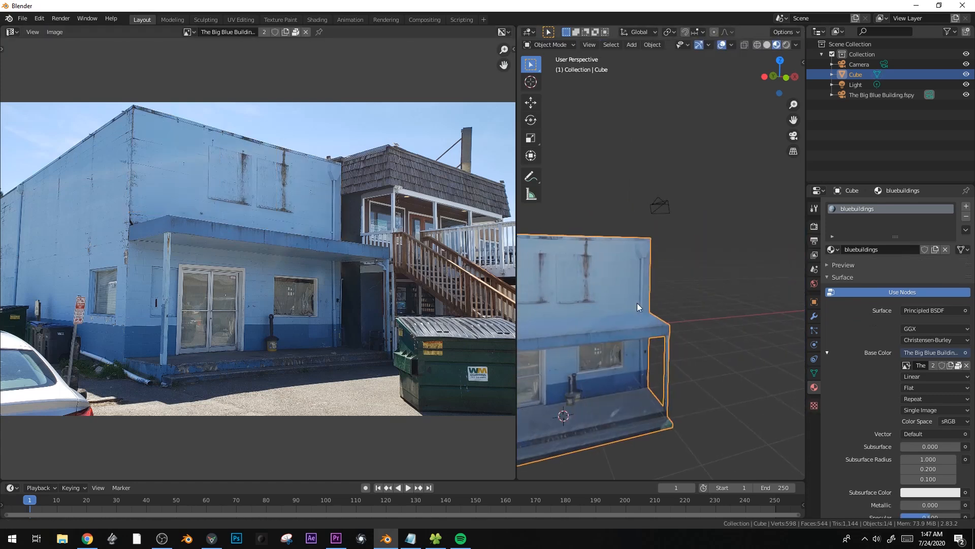
# - Select the awning's top face and unwrap it from the top view with Project From View
pyautogui.press('Tab')
pyautogui.moveTo(648, 331); pyautogui.dragTo(671, 338, button='middle')
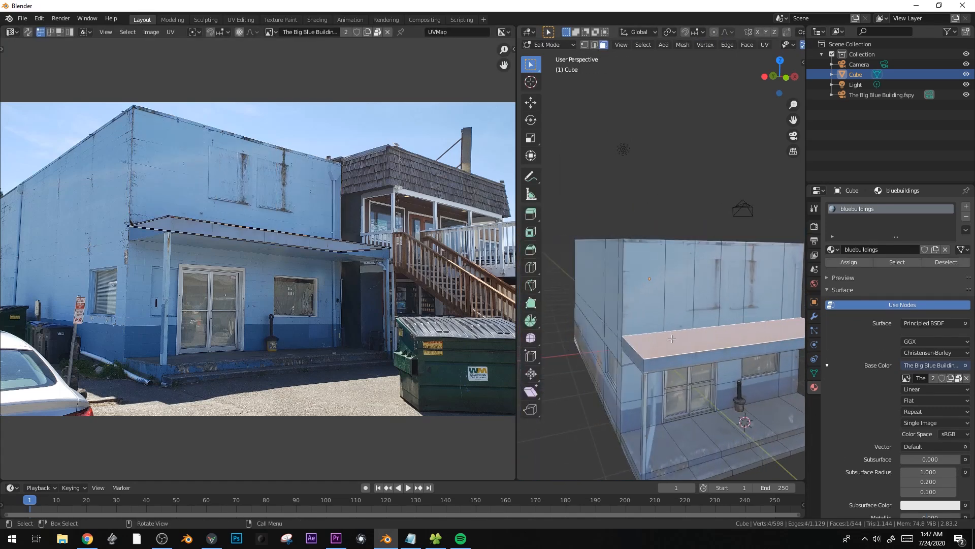
pyautogui.moveTo(509, 296); pyautogui.dragTo(413, 296)
pyautogui.scroll(-2, 633, 340)
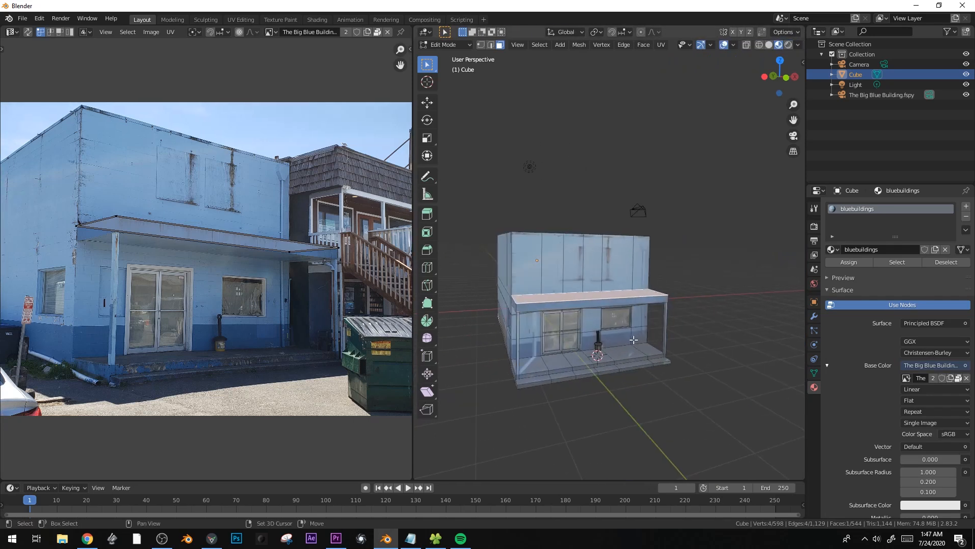
pyautogui.press('KP_7')
pyautogui.press('u')
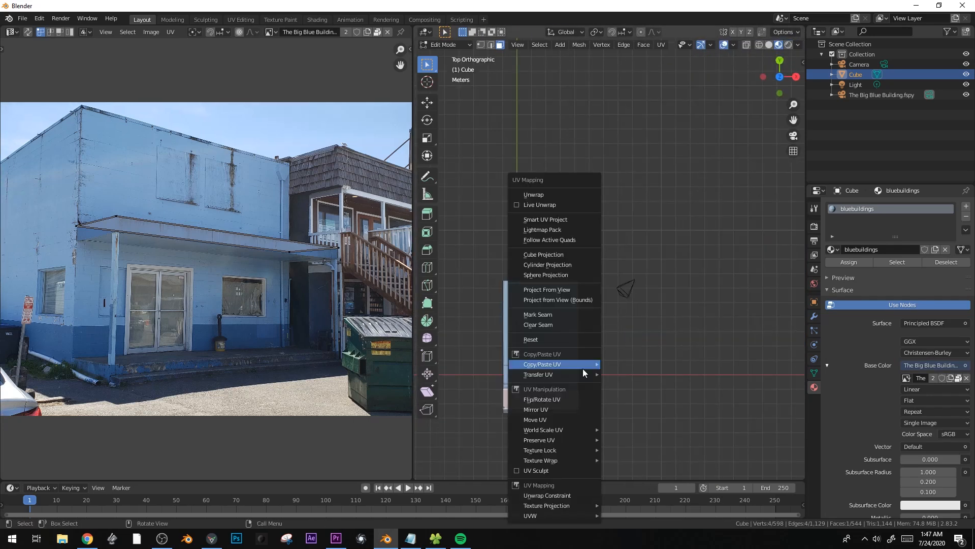
pyautogui.click(563, 289)
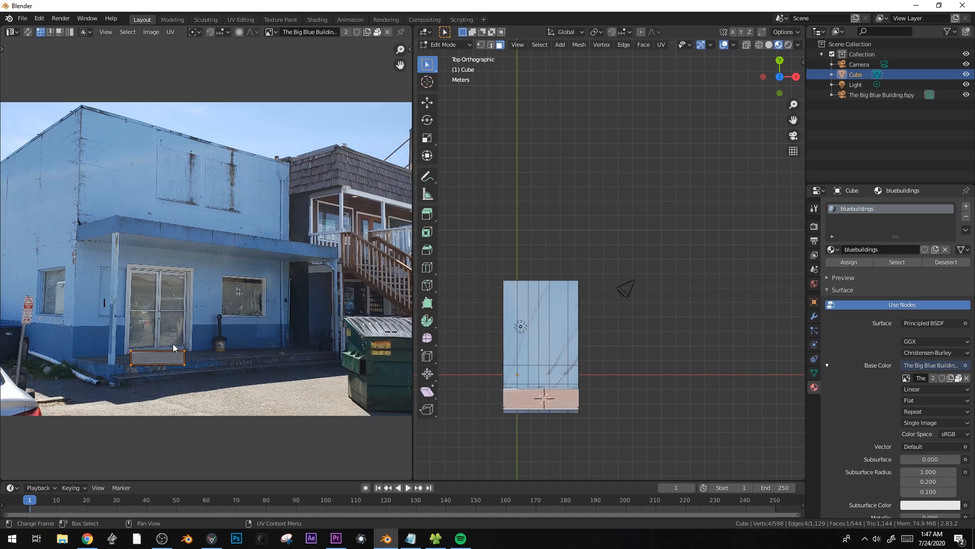
# - Move the awning top's UV rectangle onto the shingled roof of the neighboring building in the photo
pyautogui.press('g')
pyautogui.click(333, 220)
pyautogui.scroll(2, 344, 226)
pyautogui.moveTo(344, 225); pyautogui.dragTo(188, 290, button='middle')
pyautogui.press('g')
pyautogui.click(279, 186)
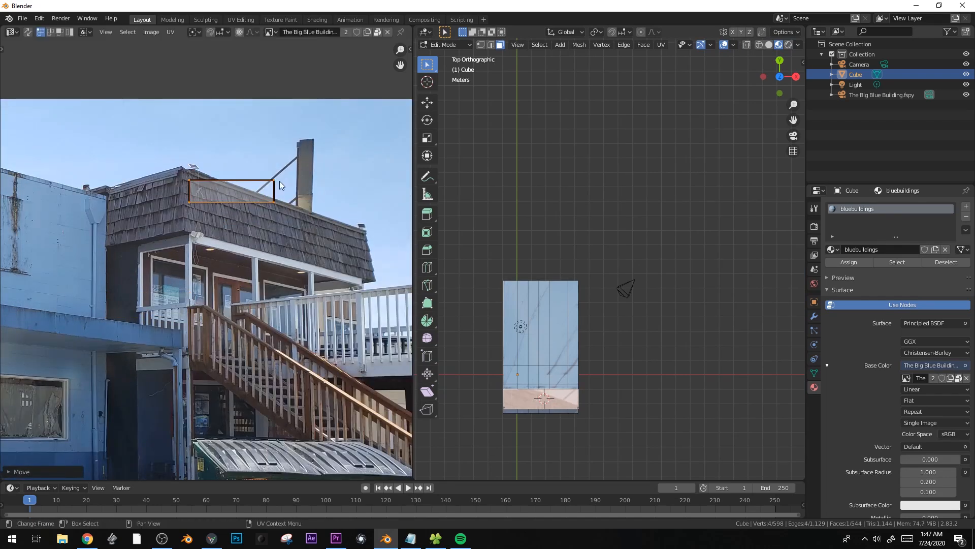
# - Move the UV rectangle's right edge to the far end of the shingled roof, then scale and rotate it to match
pyautogui.press('g')
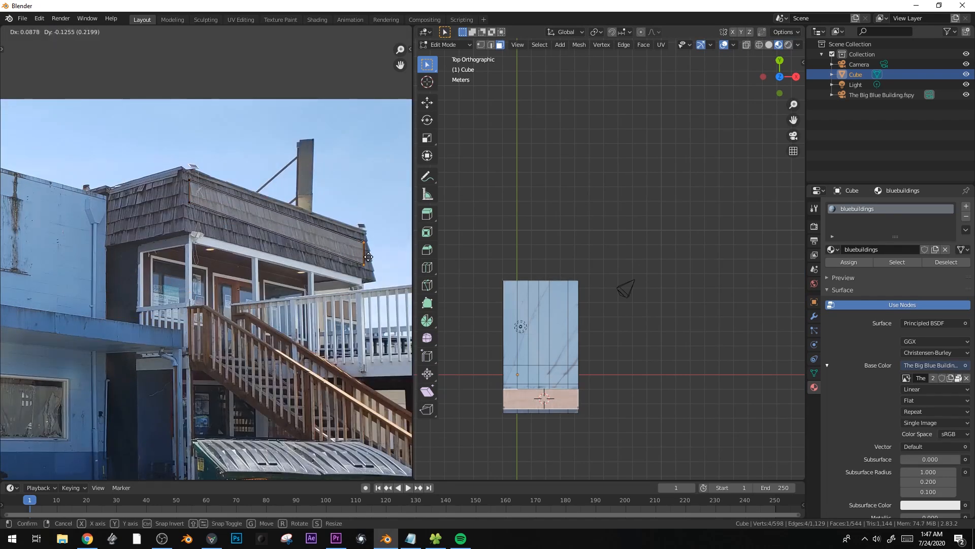
pyautogui.click(369, 256)
pyautogui.press('s')
pyautogui.click(386, 264)
pyautogui.press('r')
pyautogui.click(30, 280)
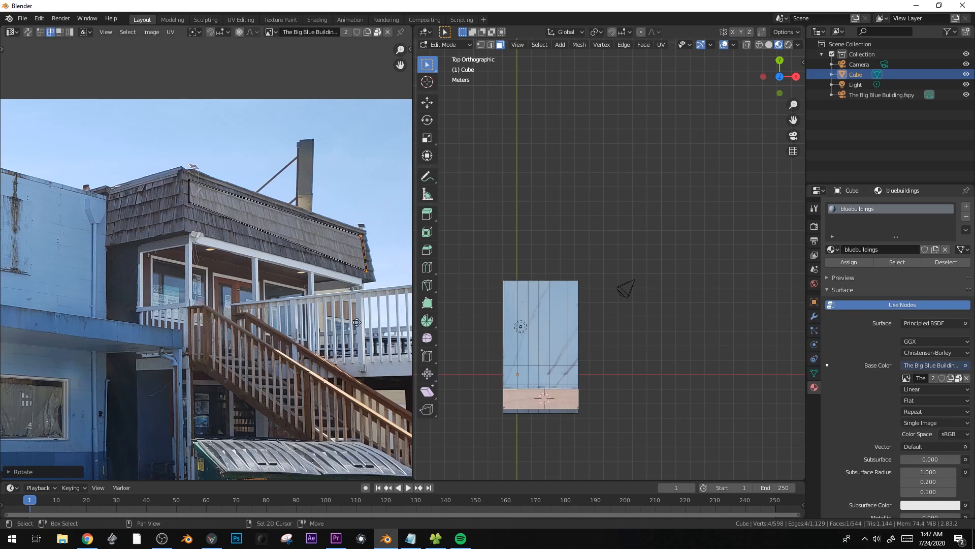
# - Refine the scale and position of the right UV edge along the shingled roof's slanted end
pyautogui.moveTo(357, 322); pyautogui.dragTo(318, 324, button='middle')
pyautogui.press('s')
pyautogui.click(369, 333)
pyautogui.press('s')
pyautogui.click(375, 343)
pyautogui.press('g')
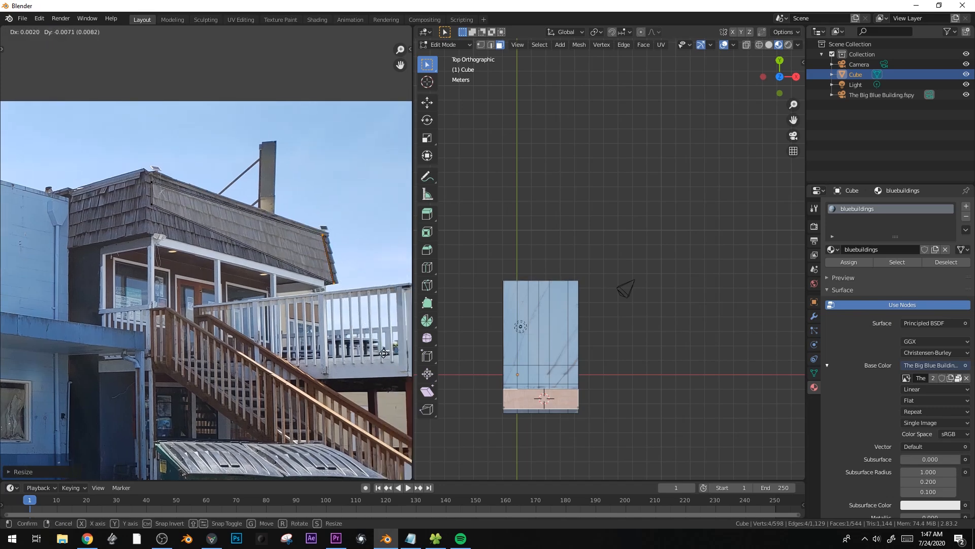
pyautogui.click(376, 346)
# - Move, scale and rotate the left UV edge to the shingled roof's near corner, and check the awning's texture in 3D
pyautogui.press('s')
pyautogui.click(281, 243)
pyautogui.press('g')
pyautogui.click(303, 255)
pyautogui.press('g')
pyautogui.click(310, 254)
pyautogui.press('s')
pyautogui.click(355, 262)
pyautogui.press('r')
pyautogui.click(299, 269)
pyautogui.press('Tab')
pyautogui.moveTo(585, 386); pyautogui.dragTo(506, 273, button='middle')
pyautogui.press('Tab')
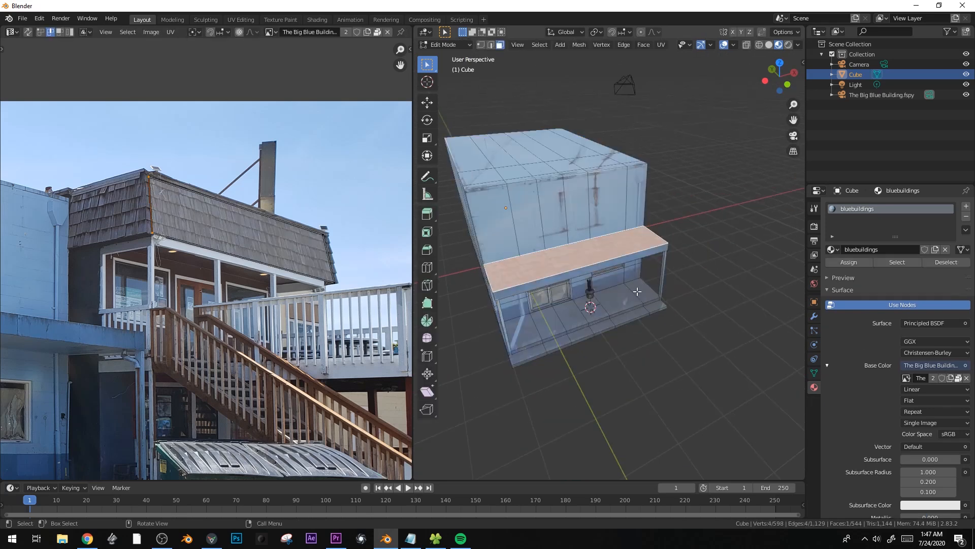
# - Subdivide the awning's top face into a four-by-four grid of faces and inspect its shingle texture
pyautogui.rightClick(524, 271)
pyautogui.click(523, 271)
pyautogui.press('Tab')
pyautogui.moveTo(522, 271); pyautogui.dragTo(510, 253, button='middle')
pyautogui.press('Tab')
pyautogui.scroll(5, 630, 310)
pyautogui.keyDown('shift'); pyautogui.moveTo(630, 309); pyautogui.dragTo(690, 318, button='middle'); pyautogui.keyUp('shift')
pyautogui.scroll(-5, 620, 306)
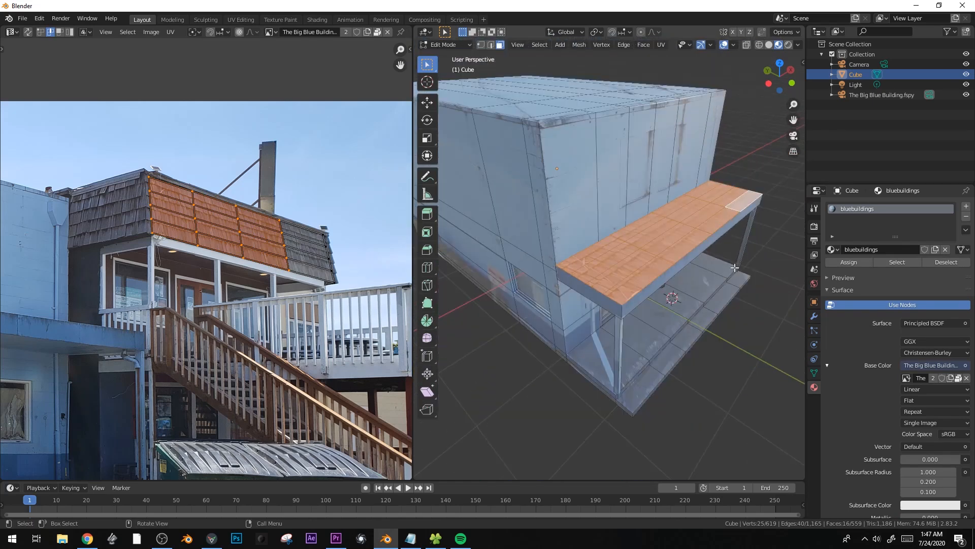
# - Tilt the awning's top faces into a slope falling away from the wall and adjust their height along Z
pyautogui.press('g')
pyautogui.press('z')
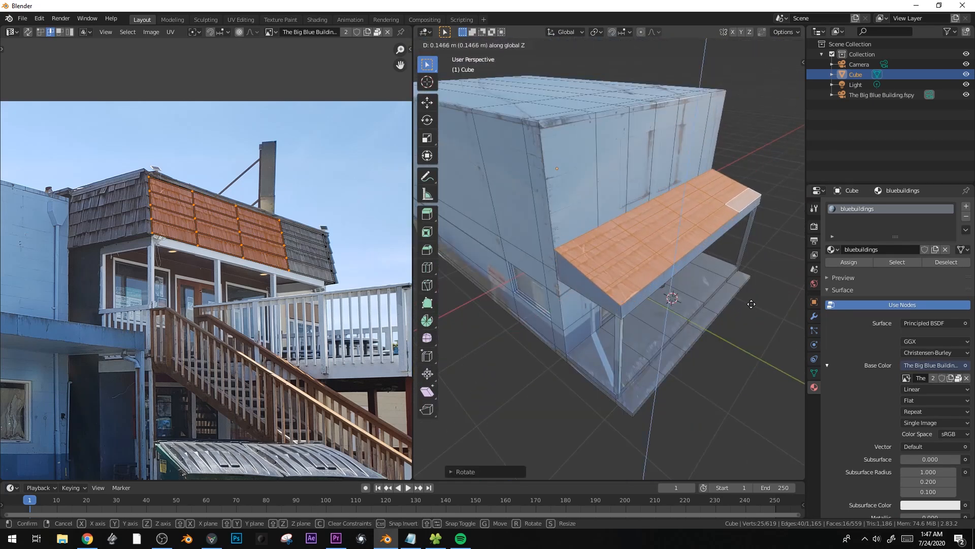
pyautogui.click(751, 309)
# - Select the whole far corner post and scale it down slightly along Z to fit under the awning
pyautogui.click(702, 331)
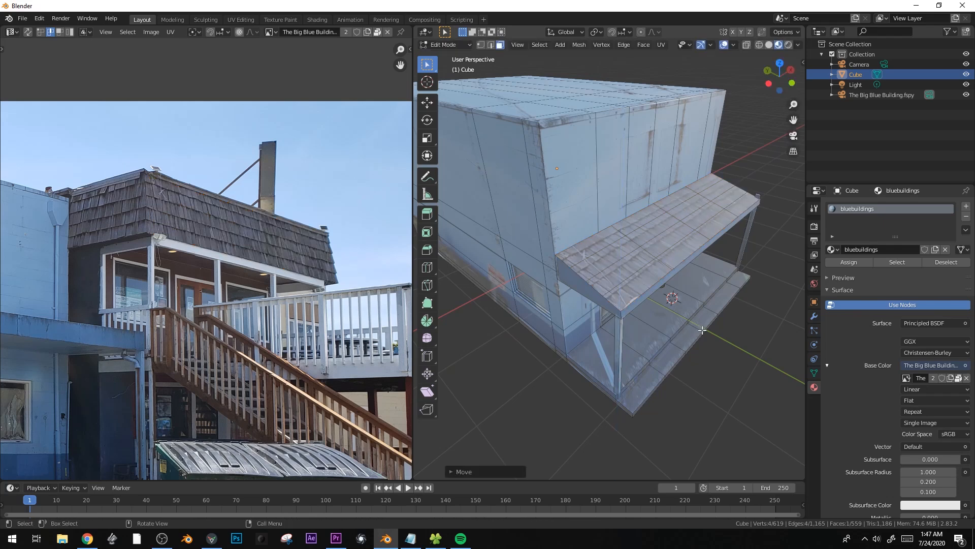
pyautogui.press('l')
pyautogui.press('g')
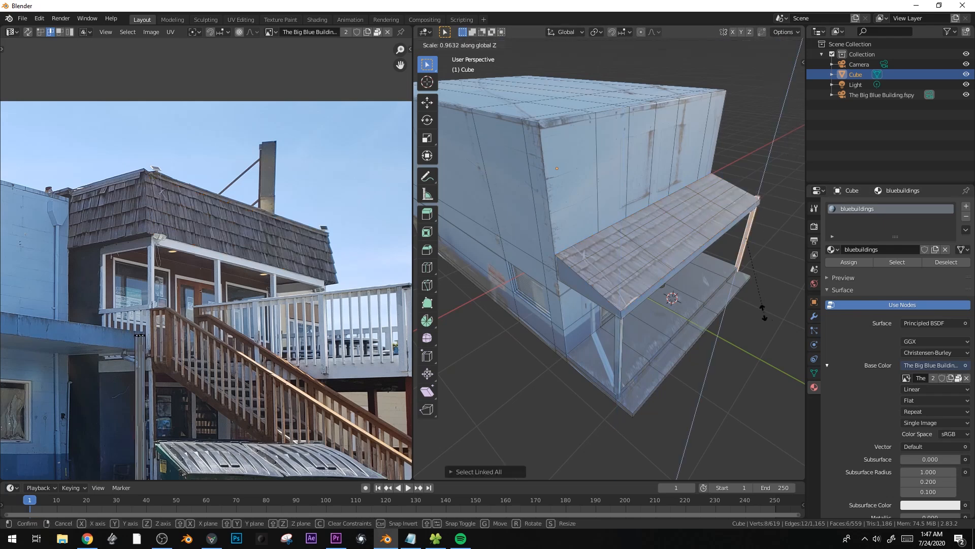
pyautogui.click(623, 298)
pyautogui.scroll(4, 623, 298)
pyautogui.click(628, 316)
pyautogui.press('g')
pyautogui.click(638, 312)
pyautogui.hotkey('ctrl', 'z')
# - Slide the awning top's lengthwise edge loops to line up with the shingle rows in the texture
pyautogui.keyDown('alt'); pyautogui.click(671, 290); pyautogui.keyUp('alt')
pyautogui.press('g')
pyautogui.press('g')
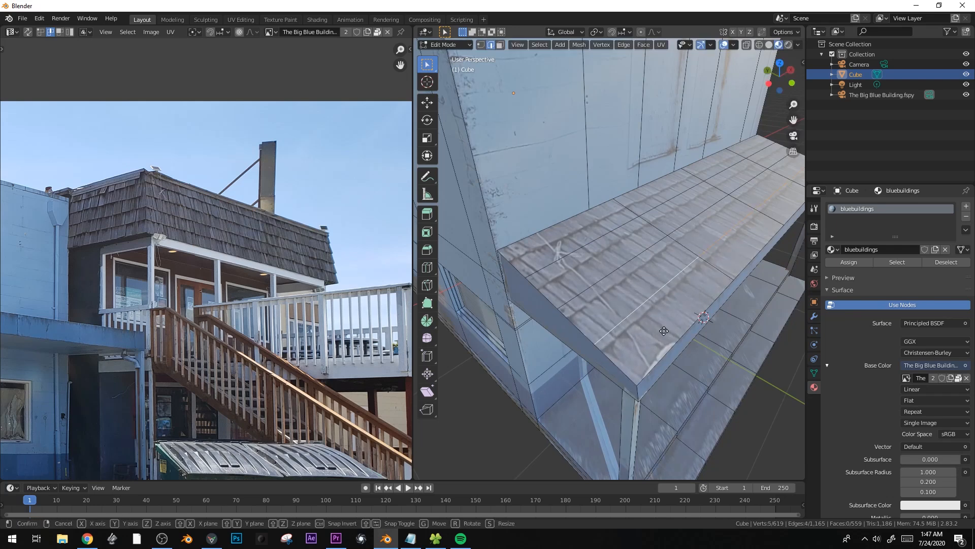
pyautogui.click(672, 337)
pyautogui.press('g')
pyautogui.press('g')
pyautogui.click(627, 318)
pyautogui.keyDown('alt'); pyautogui.click(572, 254); pyautogui.keyUp('alt')
pyautogui.press('g')
pyautogui.press('g')
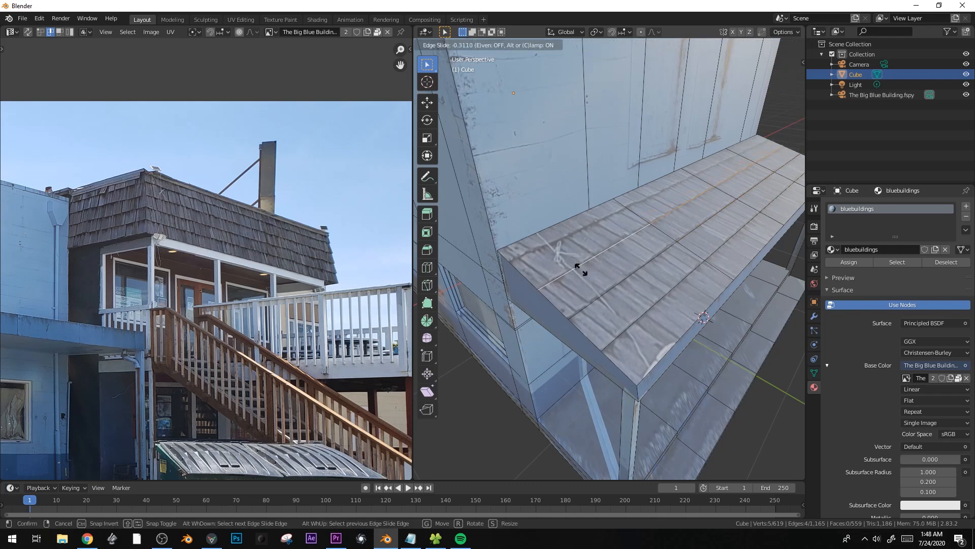
pyautogui.click(580, 269)
# - Add loop cuts beside the upper shingle row lines and move them to form stepped ledges
pyautogui.hotkey('ctrl', 'r')
pyautogui.click(518, 267)
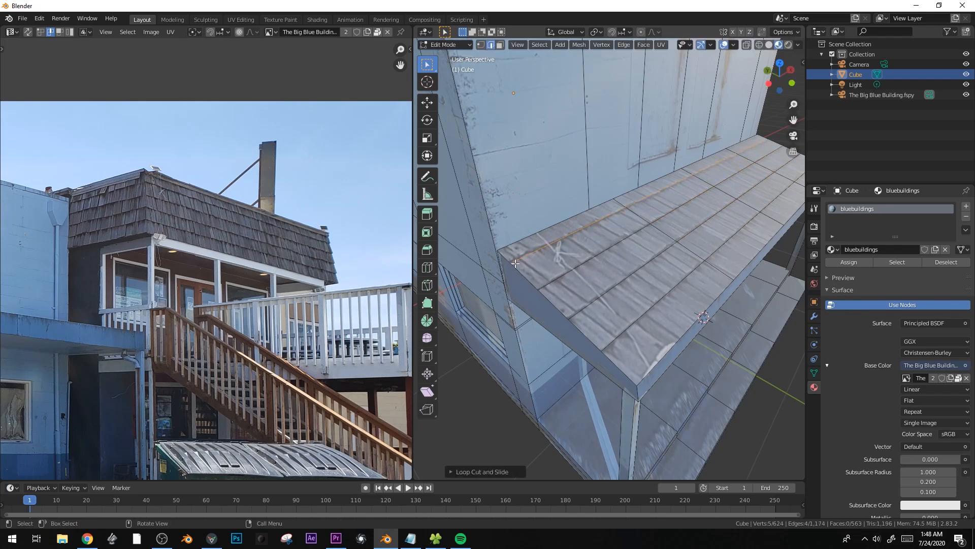
pyautogui.click(515, 262)
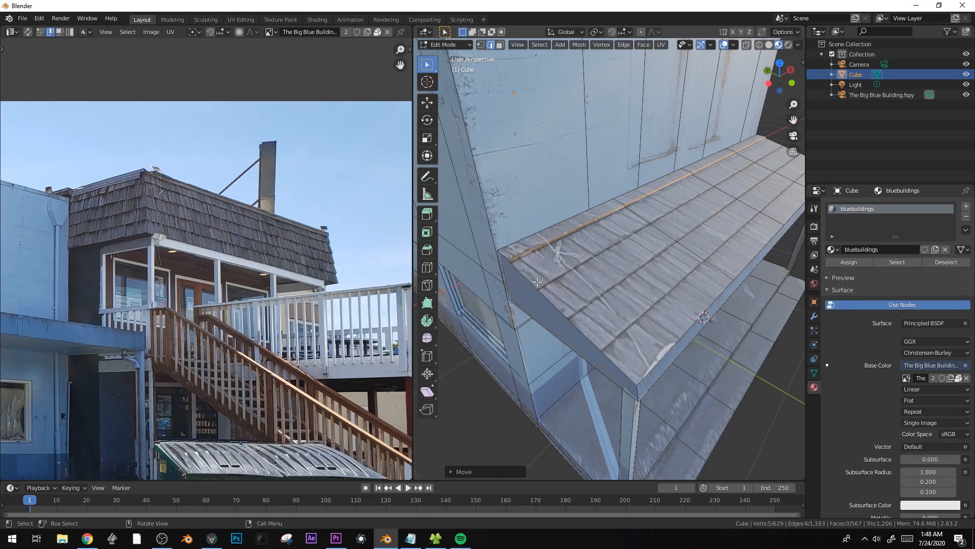
pyautogui.click(543, 297)
pyautogui.click(592, 317)
pyautogui.hotkey('ctrl', 'r')
pyautogui.click(562, 320)
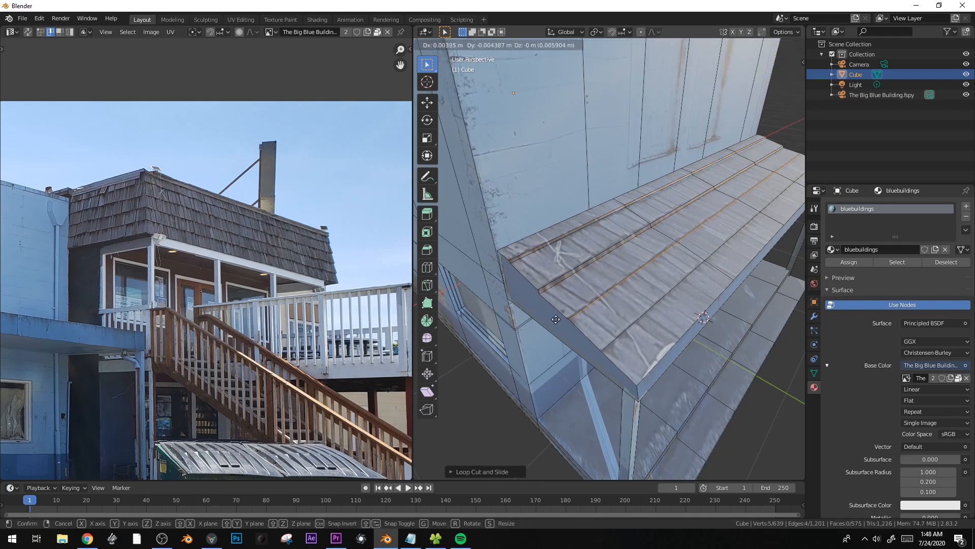
pyautogui.click(607, 331)
# - Cut another loop beside the lowest shingle row line, shift it along Z and check the stepped awning
pyautogui.hotkey('ctrl', 'r')
pyautogui.click(616, 355)
pyautogui.click(605, 348)
pyautogui.press('g')
pyautogui.press('z')
pyautogui.click(599, 345)
pyautogui.press('Tab')
pyautogui.scroll(-7, 615, 323)
# - Add horizontal loop cuts across the upper front wall along the bottom and top edges of the two panels
pyautogui.press('Tab')
pyautogui.scroll(7, 629, 248)
pyautogui.moveTo(630, 302); pyautogui.dragTo(663, 235, button='middle')
pyautogui.click(601, 210)
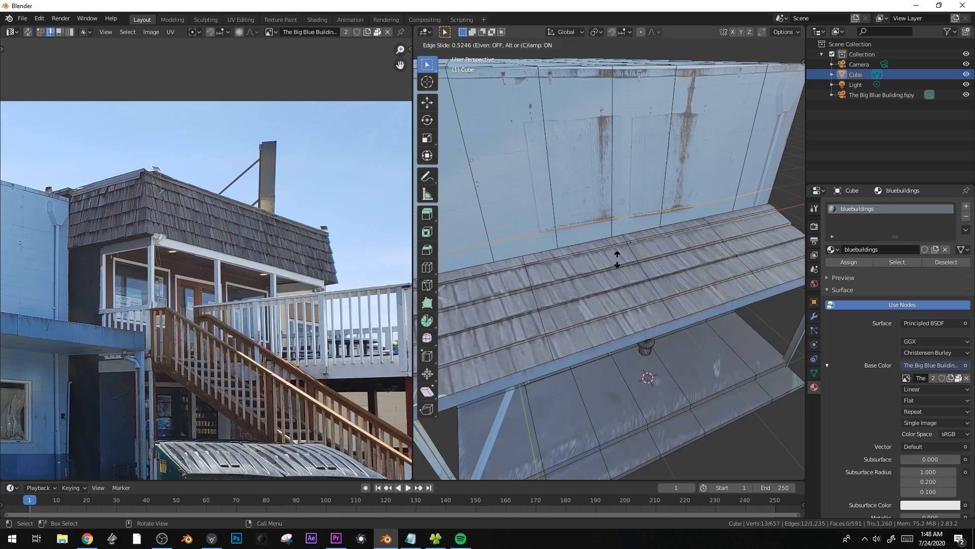
pyautogui.click(617, 259)
pyautogui.hotkey('ctrl', 'r')
pyautogui.click(625, 97)
pyautogui.click(616, 120)
pyautogui.rightClick(616, 120)
pyautogui.hotkey('ctrl', 'z')
pyautogui.rightClick(707, 116)
pyautogui.press('Escape')
# - Add vertical loop cuts on the upper front wall along the side edges of the two rectangular panels
pyautogui.hotkey('ctrl', 'r')
pyautogui.click(708, 112)
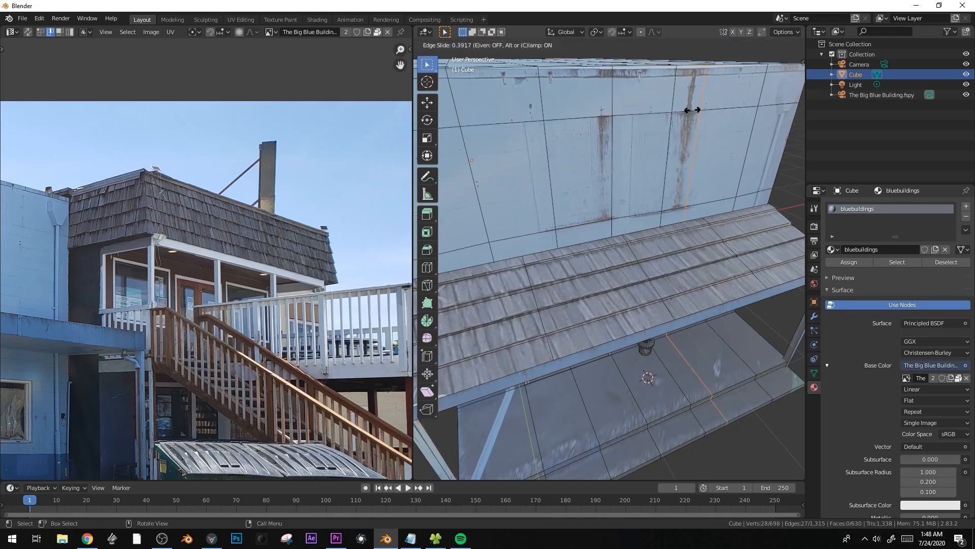
pyautogui.click(691, 110)
pyautogui.hotkey('ctrl', 'r')
pyautogui.click(629, 113)
pyautogui.click(624, 113)
pyautogui.hotkey('ctrl', 'r')
pyautogui.click(623, 114)
pyautogui.click(621, 114)
pyautogui.hotkey('ctrl', 'r')
pyautogui.click(533, 123)
pyautogui.click(548, 120)
# - Select the faces of both upper wall panels, extrude them slightly and check the result in Object Mode
pyautogui.press('3')
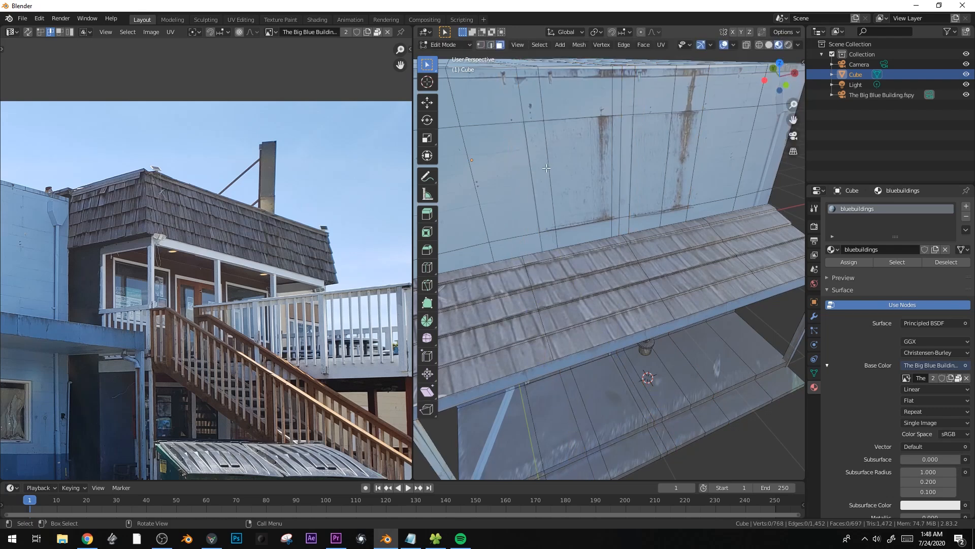
pyautogui.press('c')
pyautogui.click(561, 171)
pyautogui.click(661, 149)
pyautogui.rightClick(661, 149)
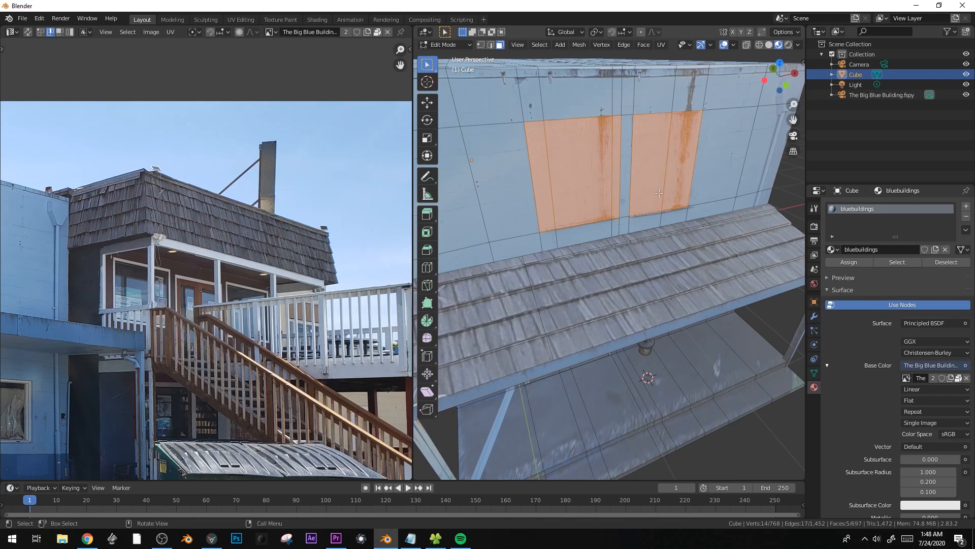
pyautogui.moveTo(650, 203); pyautogui.dragTo(670, 219, button='middle')
pyautogui.press('e')
pyautogui.click(671, 231)
pyautogui.press('Tab')
pyautogui.scroll(-9, 669, 248)
pyautogui.moveTo(619, 193); pyautogui.dragTo(650, 213, button='middle')
# - Select all of the building's roof faces and extrude them slightly
pyautogui.press('Tab')
pyautogui.click(648, 202)
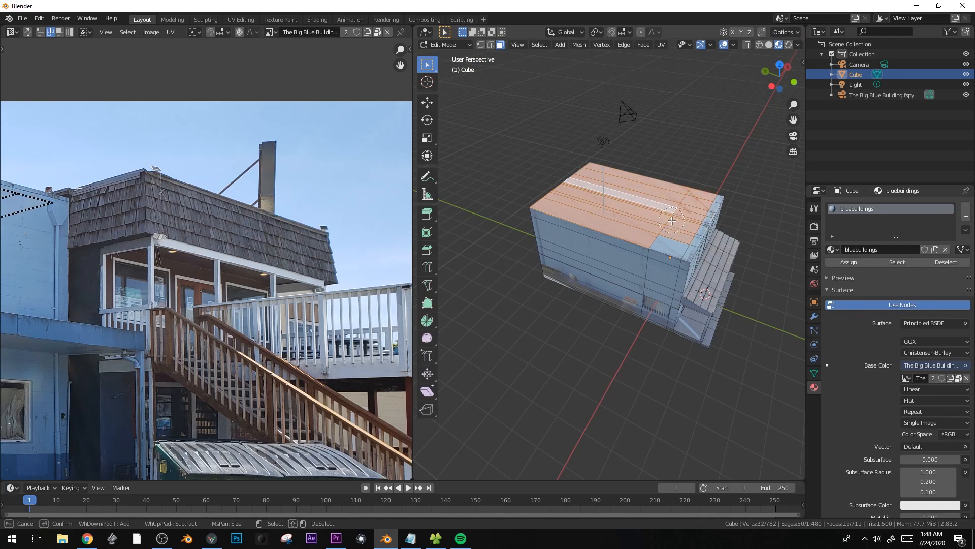
pyautogui.scroll(3, 671, 233)
pyautogui.keyDown('shift'); pyautogui.moveTo(646, 233); pyautogui.dragTo(567, 281, button='middle'); pyautogui.keyUp('shift')
pyautogui.press('c')
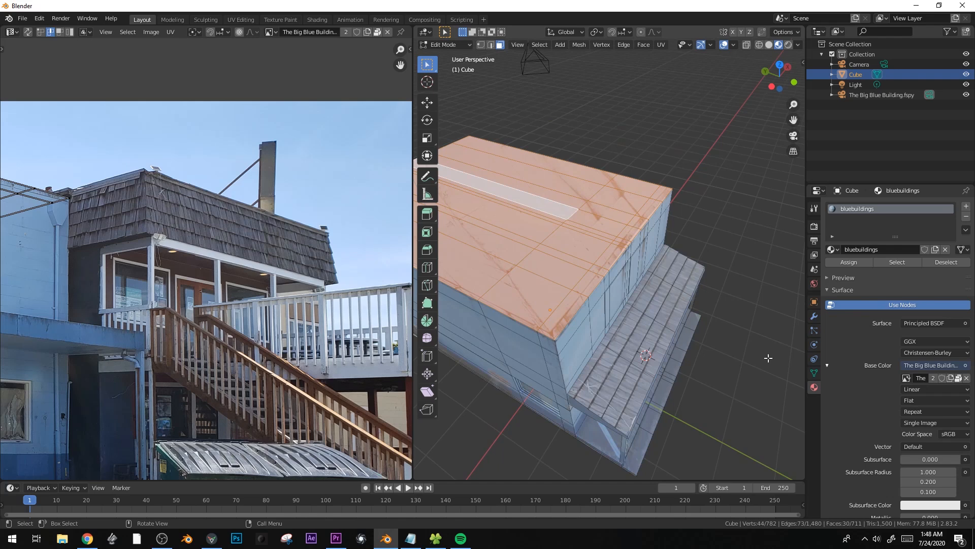
pyautogui.press('e')
pyautogui.click(752, 272)
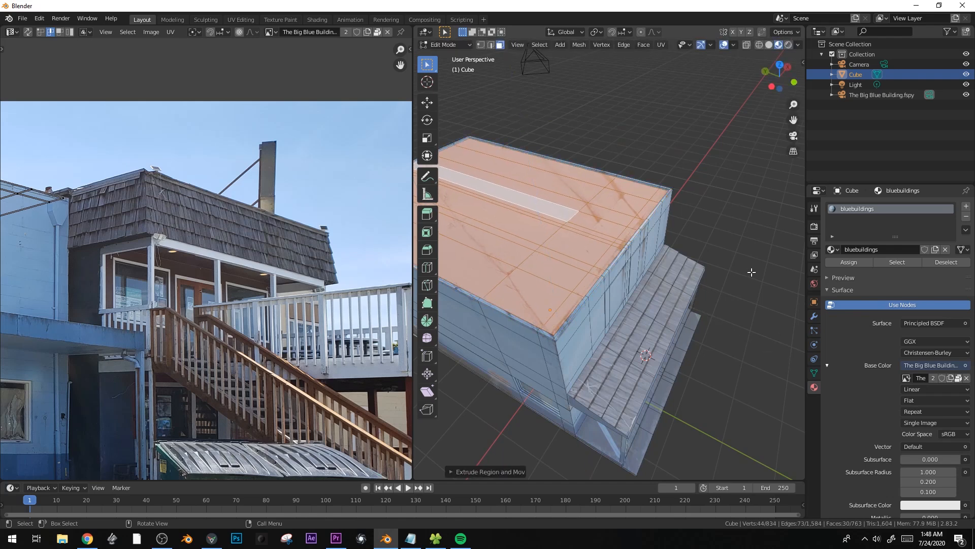
# - Project the roof faces' UVs from the top orthographic view
pyautogui.press('KP_7')
pyautogui.press('u')
pyautogui.click(751, 272)
pyautogui.scroll(-3, 187, 378)
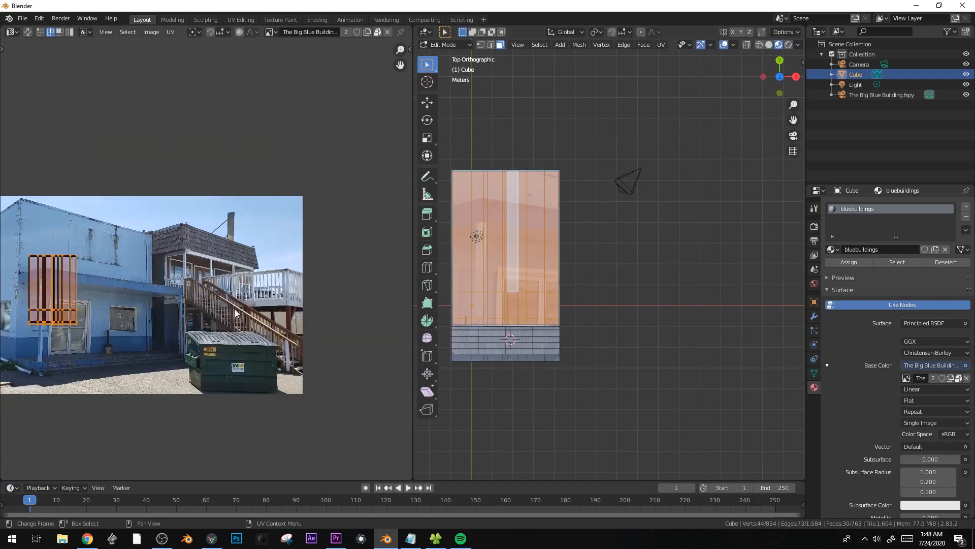
# - Shrink the roof's UVs, place them on the dark wall area beside the blue building, and check the roof in 3D
pyautogui.press('g')
pyautogui.scroll(4, 274, 370)
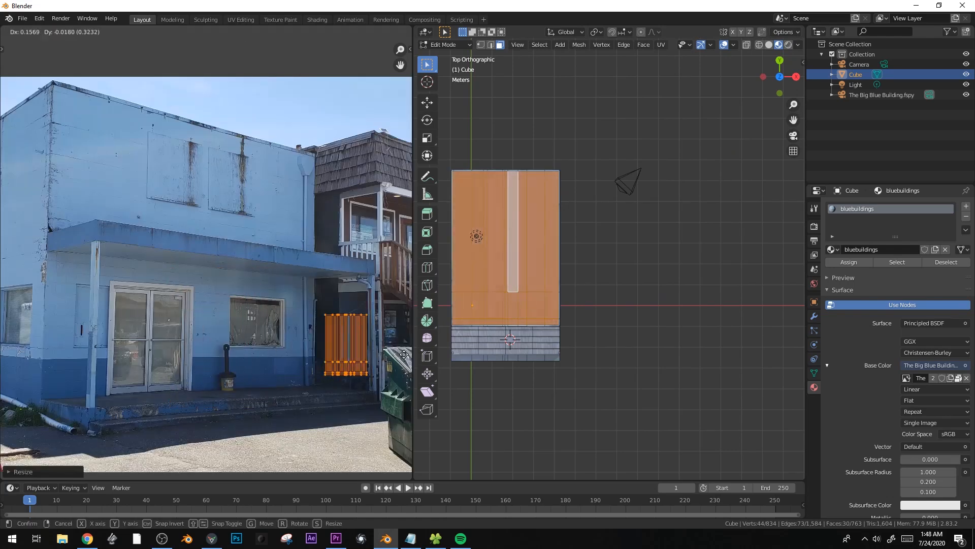
pyautogui.click(363, 368)
pyautogui.press('s')
pyautogui.click(377, 378)
pyautogui.press('g')
pyautogui.press('s')
pyautogui.click(386, 378)
pyautogui.press('Tab')
pyautogui.moveTo(579, 361); pyautogui.dragTo(605, 254, button='middle')
pyautogui.scroll(-3, 662, 300)
pyautogui.scroll(3, 640, 288)
# - In the Shader Editor, set the Principled BSDF's Roughness to 1.000 and move the image texture node farther from it
pyautogui.hotkey('shift', 'F3')
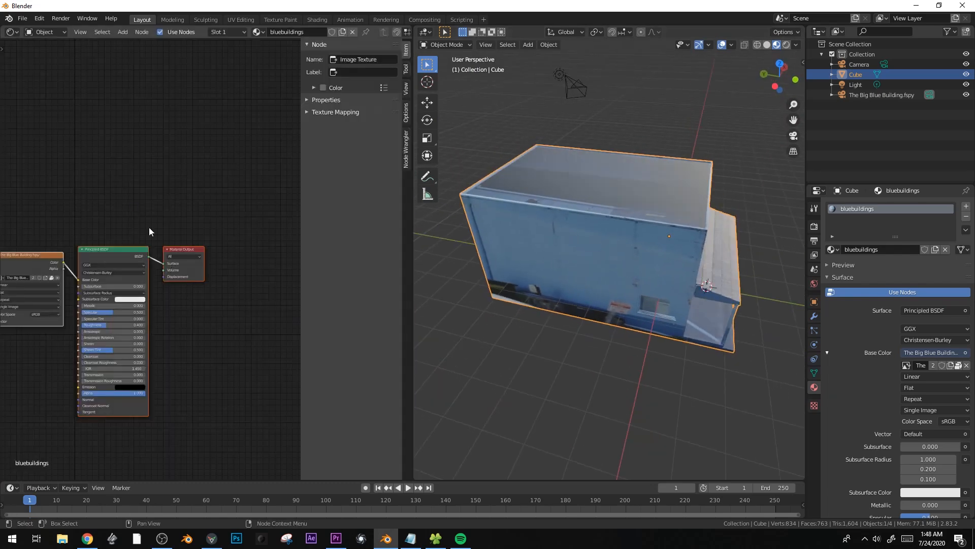
pyautogui.press('Home')
pyautogui.moveTo(188, 289); pyautogui.dragTo(224, 290)
pyautogui.moveTo(635, 328)
pyautogui.mouseDown(button='middle')
pyautogui.moveTo(600, 312)
pyautogui.moveTo(605, 302)
pyautogui.moveTo(642, 331)
pyautogui.mouseUp(button='middle')
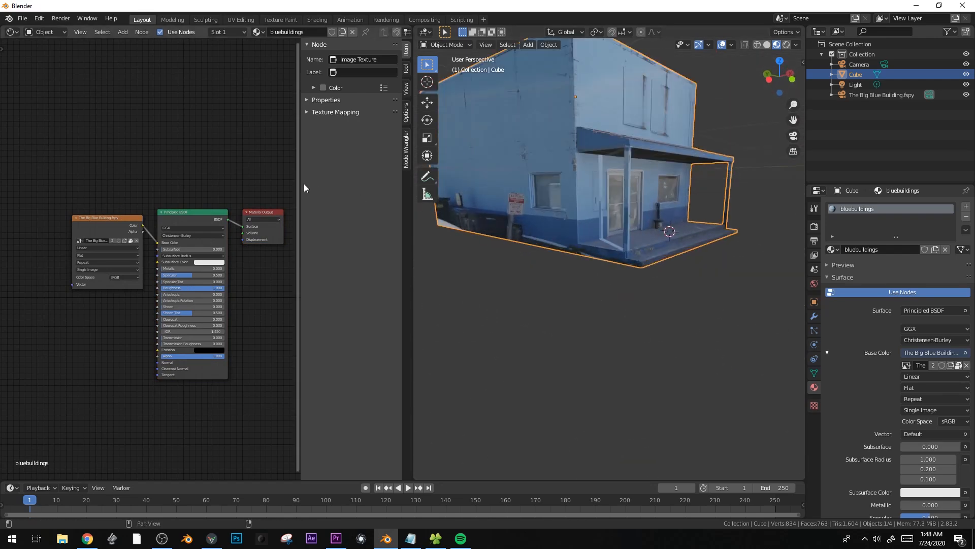
pyautogui.moveTo(127, 217); pyautogui.dragTo(80, 232)
pyautogui.hotkey('shift', 'd')
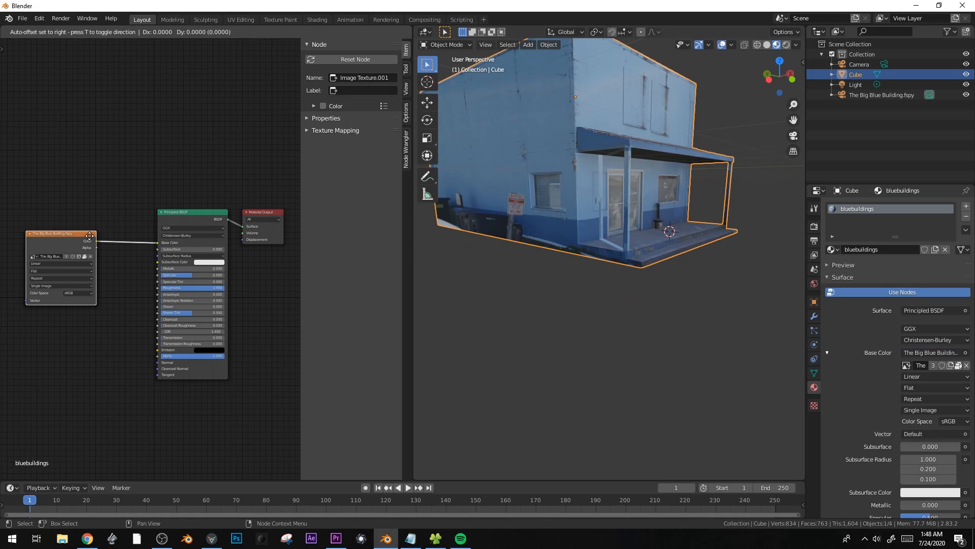
pyautogui.click(100, 162)
pyautogui.press('x')
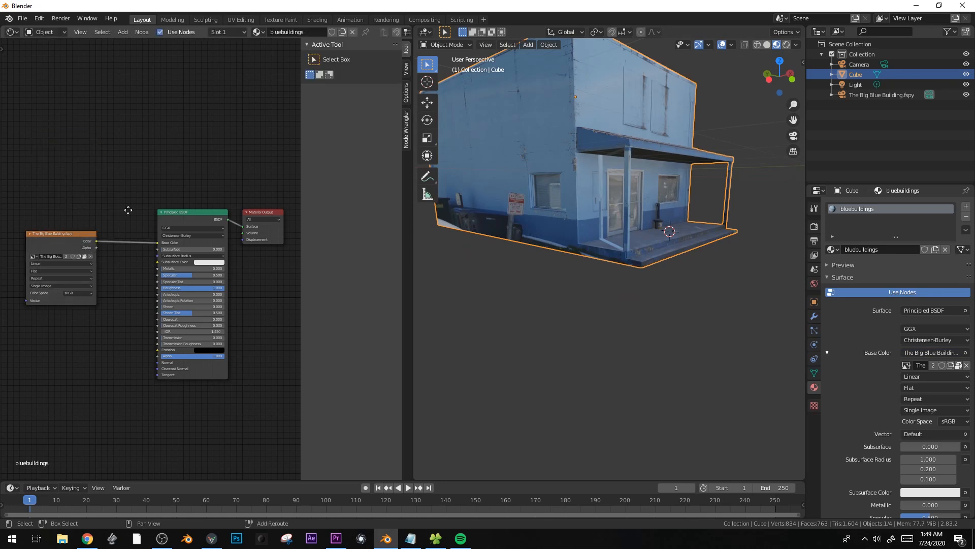
# - Duplicate the building photo's image texture node and place the copy below the original
pyautogui.moveTo(128, 209); pyautogui.dragTo(173, 149, button='middle')
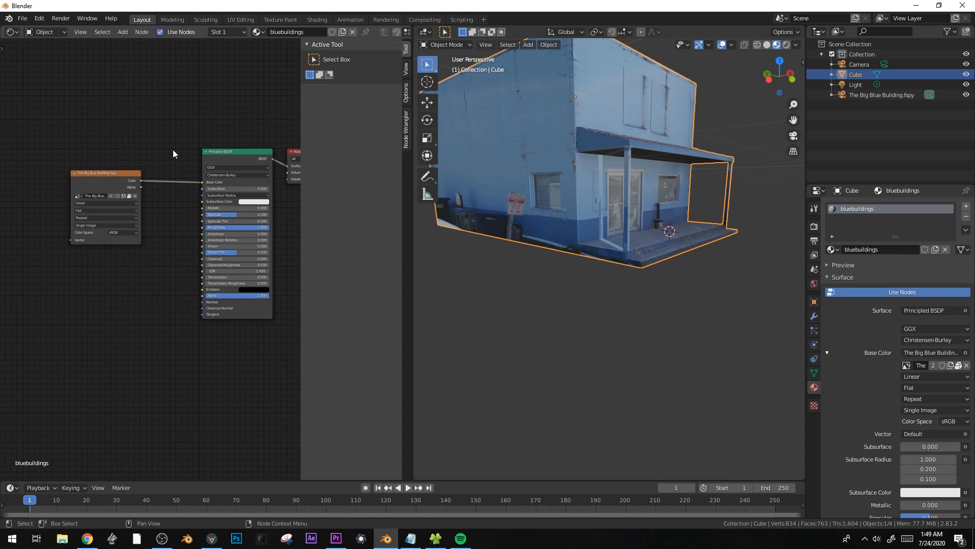
pyautogui.moveTo(157, 156); pyautogui.dragTo(199, 105, button='middle')
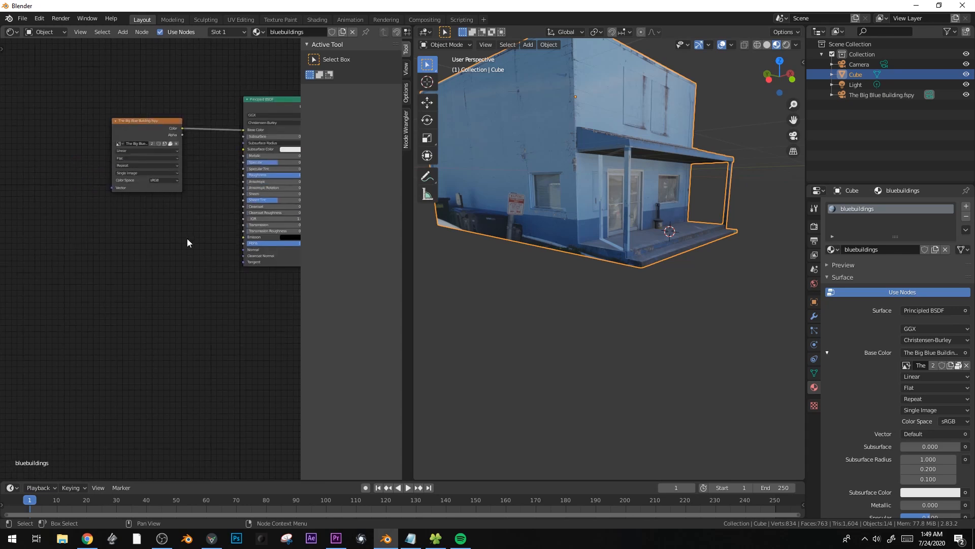
pyautogui.click(142, 127)
pyautogui.hotkey('shift', 'd')
pyautogui.click(130, 262)
# - Select the entire building mesh and examine its UV layout over the photo
pyautogui.press('Tab')
pyautogui.moveTo(543, 172); pyautogui.dragTo(630, 237, button='middle')
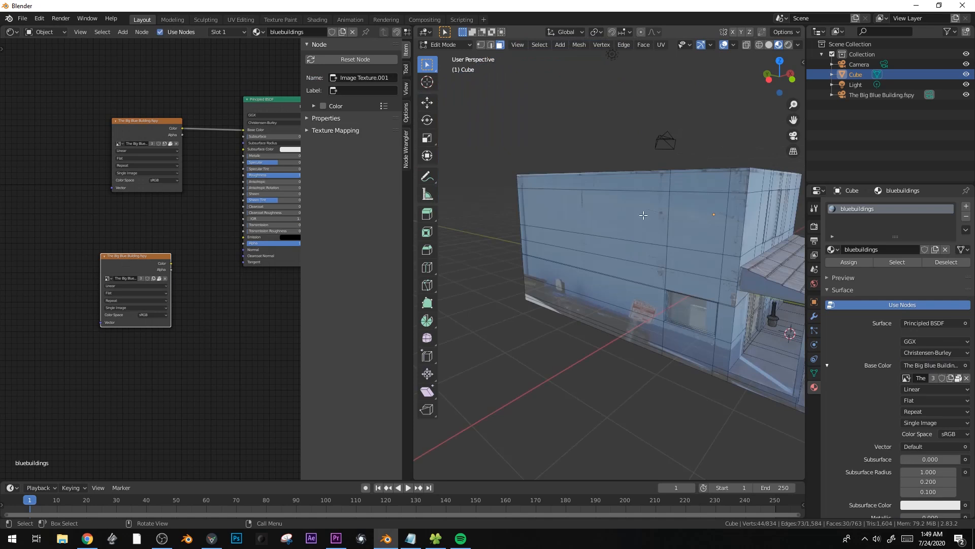
pyautogui.click(11, 31)
pyautogui.click(40, 79)
pyautogui.scroll(-2, 167, 233)
pyautogui.press('Tab')
pyautogui.press('Tab')
pyautogui.press('a')
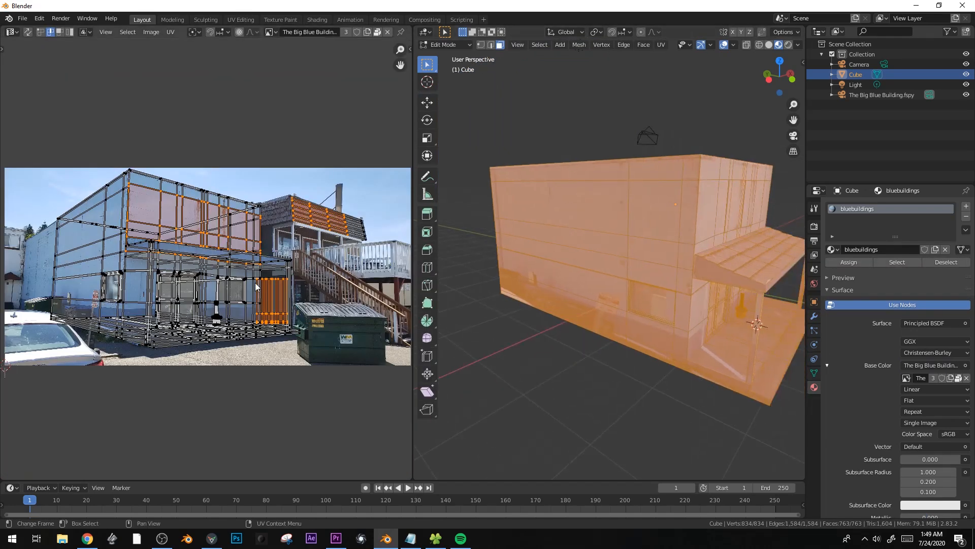
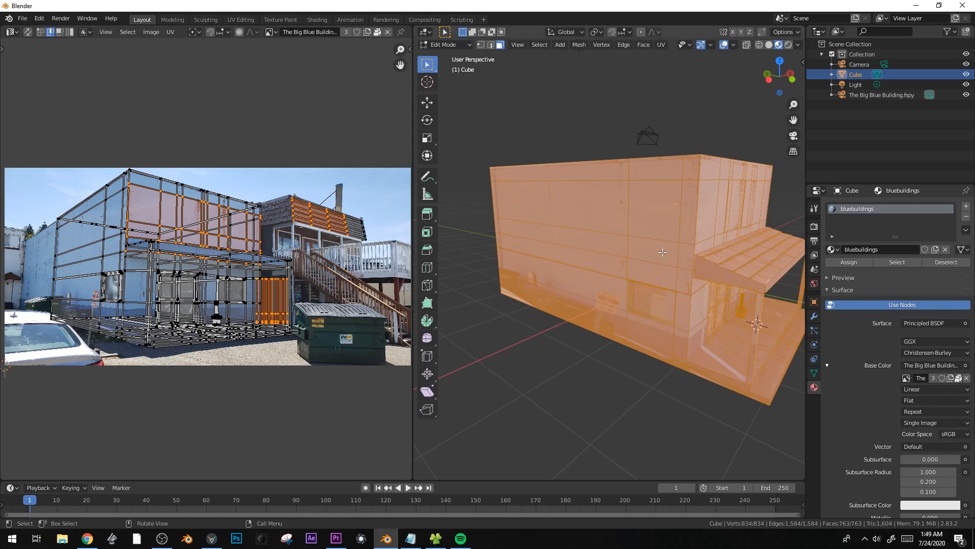
# - Back in the Shader Editor, add mapping and texture coordinate nodes to the duplicate image texture, using Generated coordinates
pyautogui.press('Tab')
pyautogui.click(11, 32)
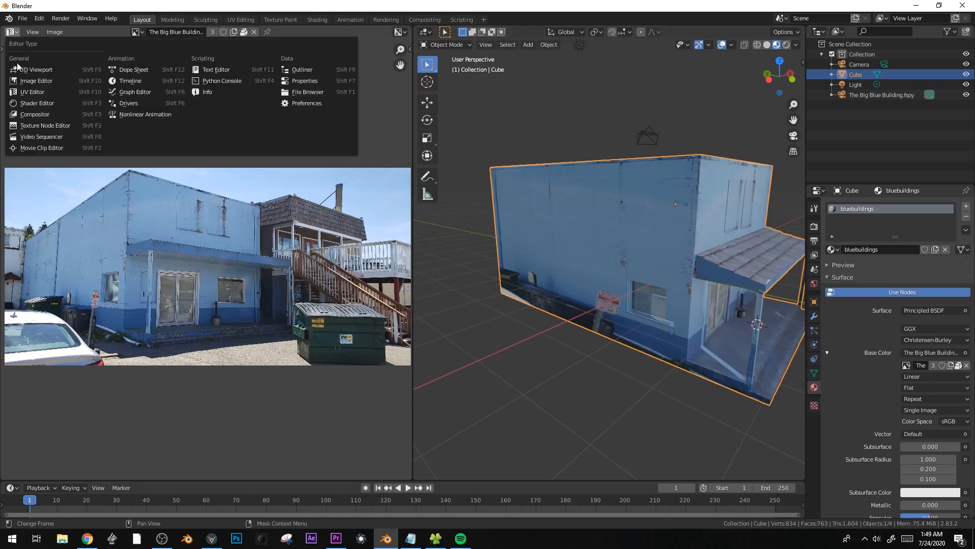
pyautogui.click(31, 103)
pyautogui.hotkey('ctrl', 't')
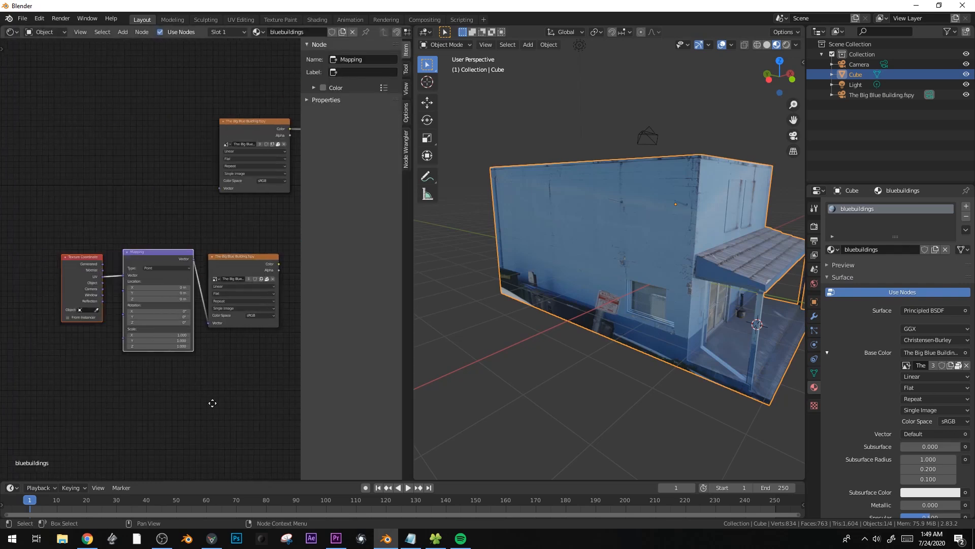
pyautogui.scroll(1, 100, 257)
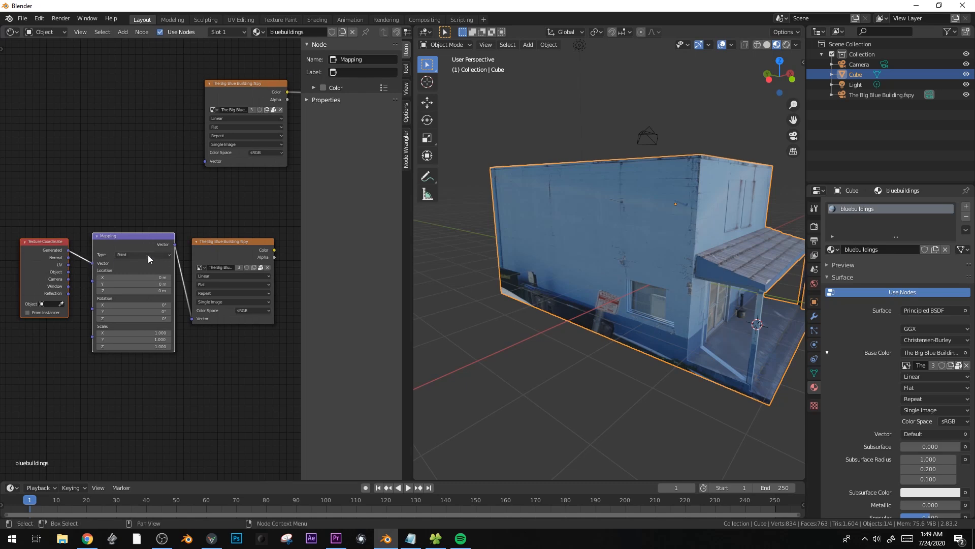
# - Set the duplicate image texture's projection to Box and connect its Color output to the Principled BSDF's Roughness
pyautogui.click(221, 284)
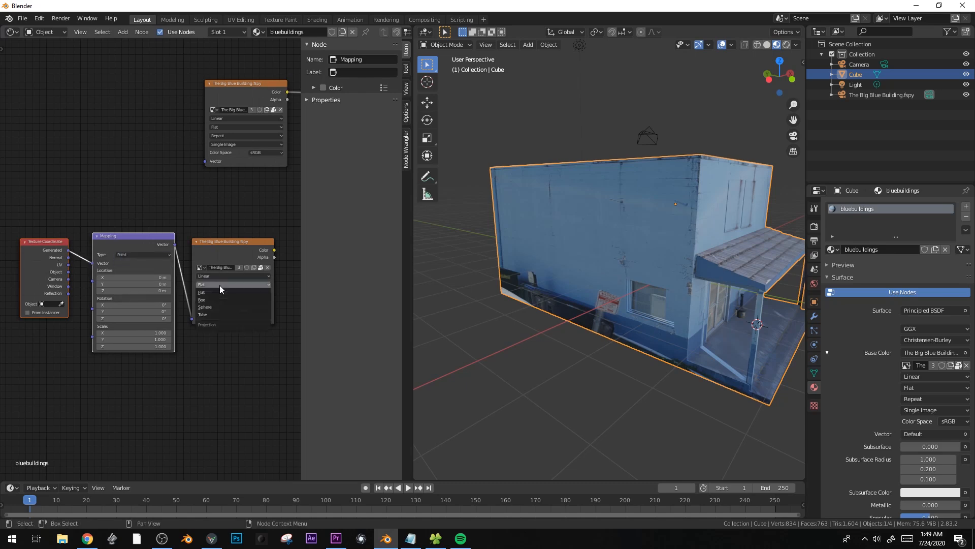
pyautogui.click(219, 299)
pyautogui.moveTo(195, 265); pyautogui.dragTo(280, 162)
# - Replace the duplicate texture node's photo with the ConcreteDirty0324_1 seamless image from the textures folder
pyautogui.click(189, 282)
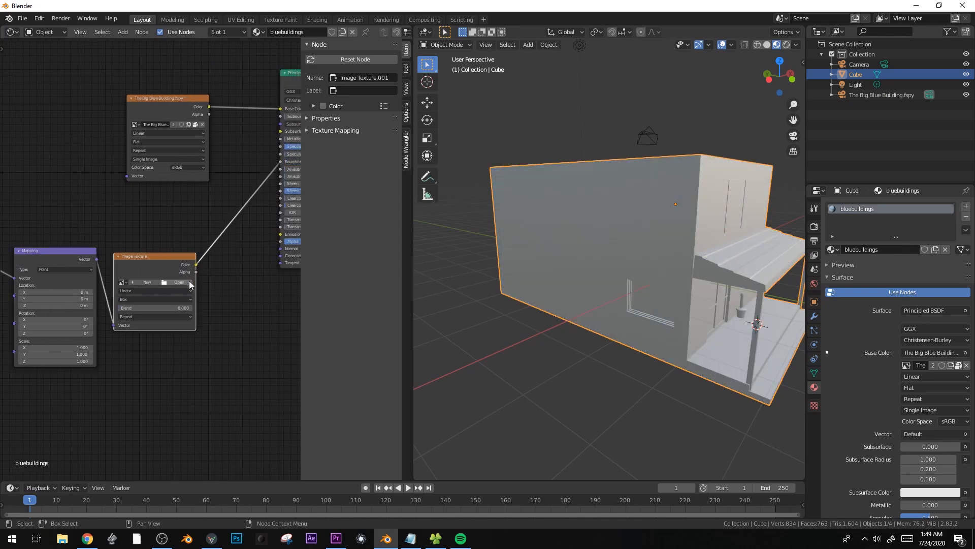
pyautogui.click(180, 282)
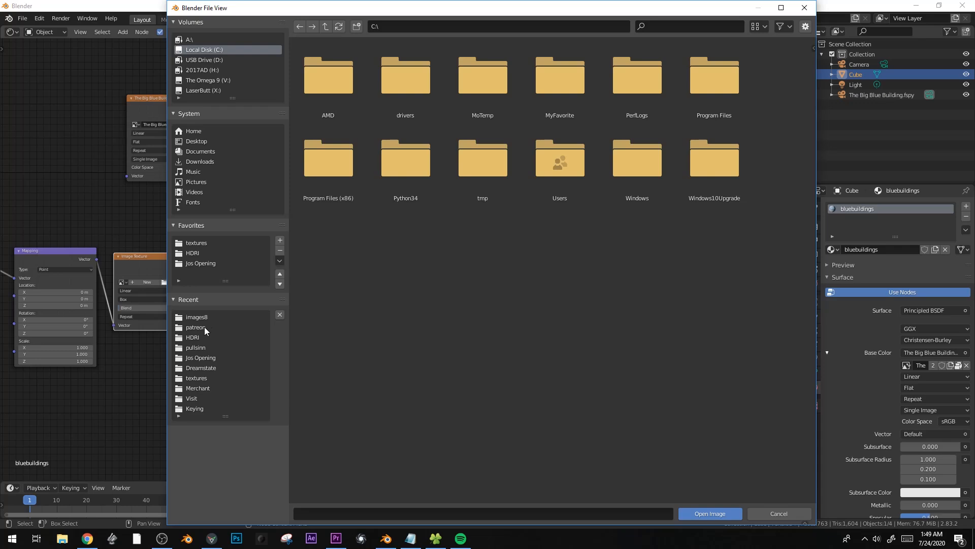
pyautogui.click(196, 243)
pyautogui.scroll(-10, 568, 352)
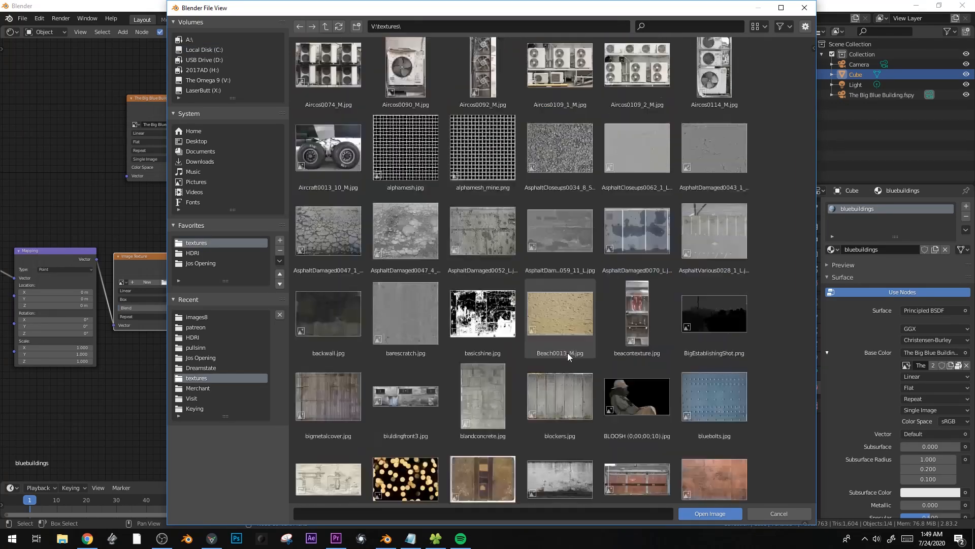
pyautogui.scroll(-15, 567, 352)
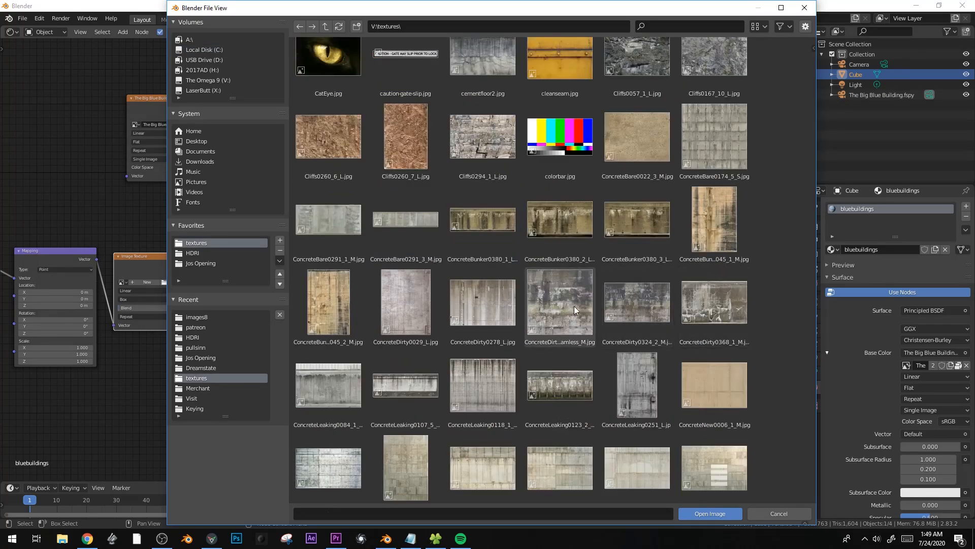
pyautogui.doubleClick(574, 306)
pyautogui.moveTo(142, 381); pyautogui.dragTo(233, 372, button='middle')
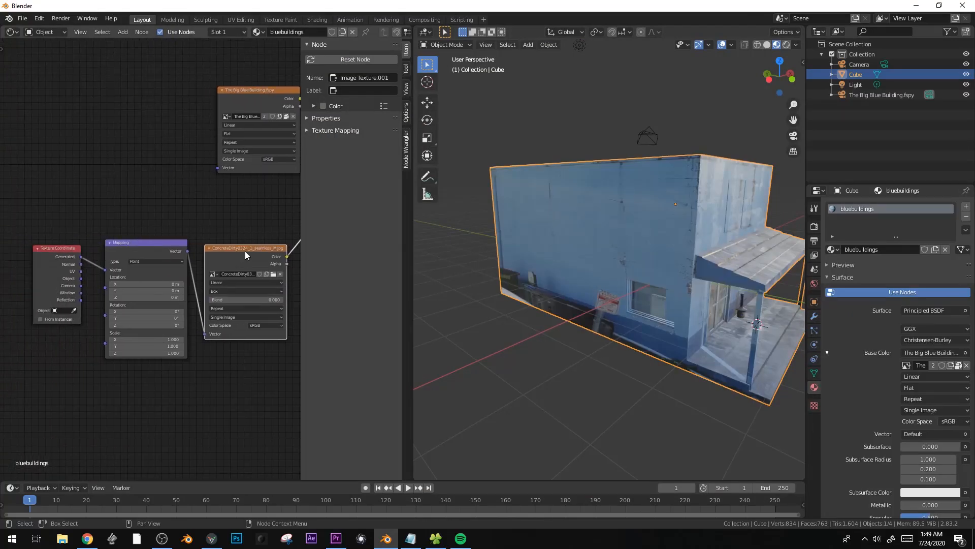
# - Insert a ColorRamp between the concrete texture and the Principled BSDF's Roughness, and lighten its black stop to grey
pyautogui.moveTo(175, 276); pyautogui.dragTo(141, 275, button='middle')
pyautogui.moveTo(653, 252); pyautogui.dragTo(683, 269, button='middle')
pyautogui.moveTo(174, 342); pyautogui.dragTo(133, 401, button='middle')
pyautogui.hotkey('shift', 'a')
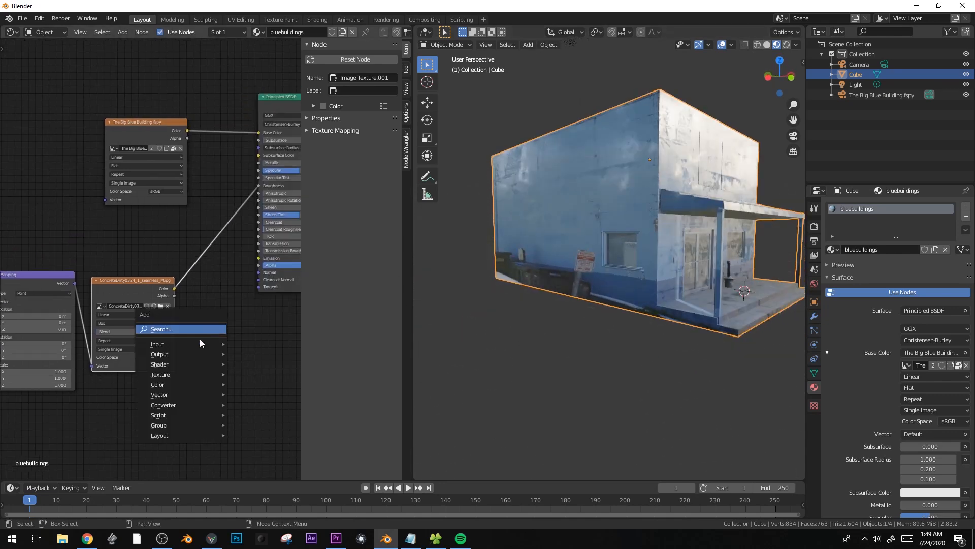
pyautogui.moveTo(176, 387)
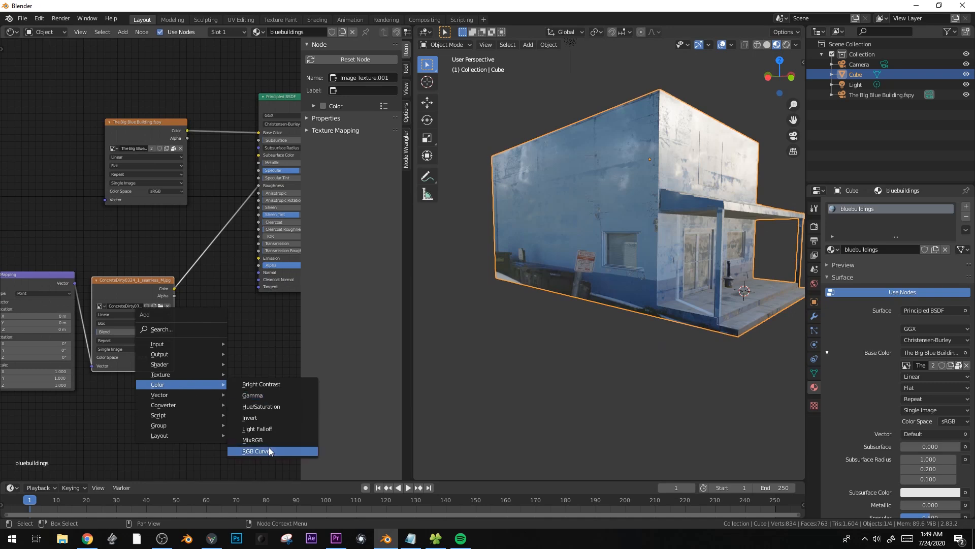
pyautogui.moveTo(190, 408)
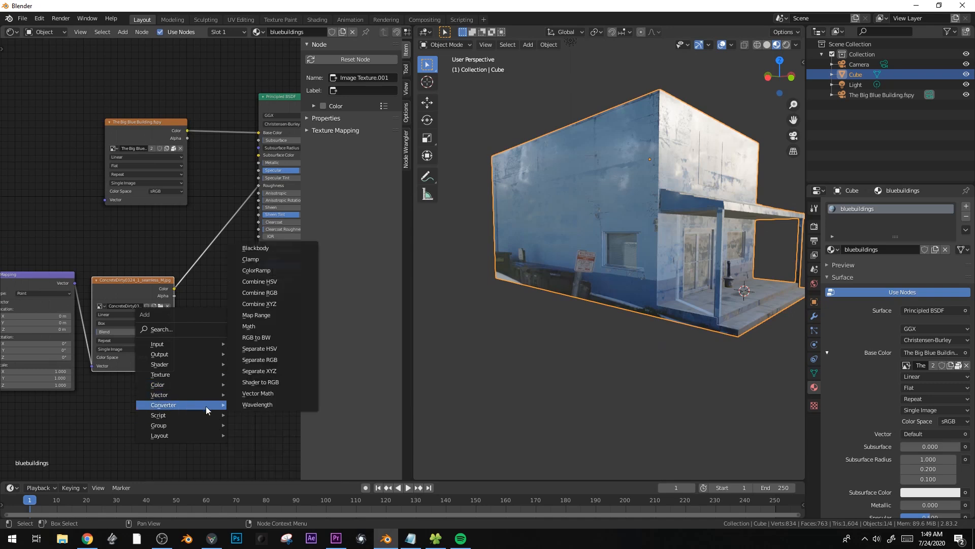
pyautogui.click(282, 271)
pyautogui.click(203, 241)
pyautogui.moveTo(234, 341); pyautogui.dragTo(211, 352, button='middle')
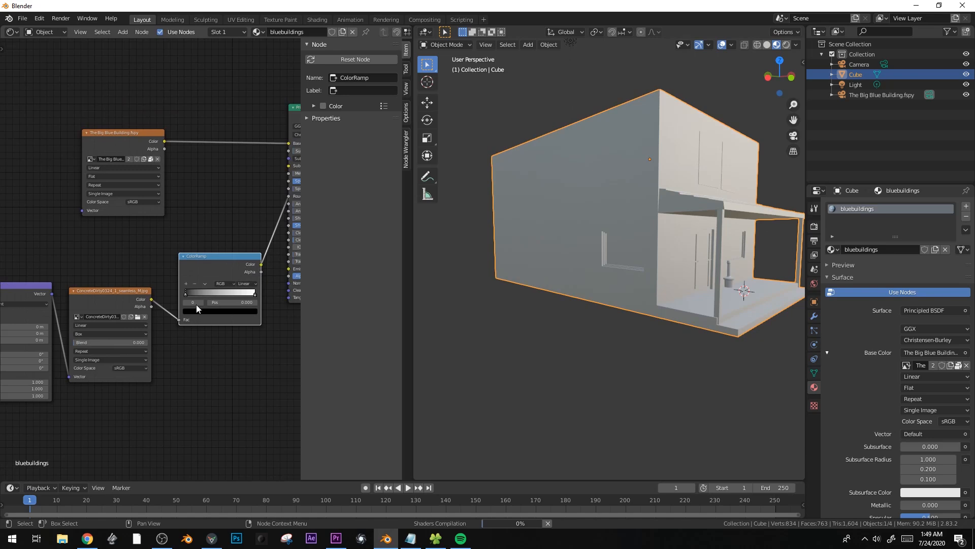
pyautogui.click(198, 310)
pyautogui.moveTo(247, 252); pyautogui.dragTo(242, 236)
pyautogui.moveTo(680, 256)
pyautogui.mouseDown(button='middle')
pyautogui.moveTo(701, 267)
pyautogui.moveTo(696, 249)
pyautogui.moveTo(704, 287)
pyautogui.moveTo(684, 261)
pyautogui.mouseUp(button='middle')
# - Connect the building photo's Color to a new Bump node's Height and feed its output into the Principled BSDF's Normal
pyautogui.keyDown('ctrl'); pyautogui.scroll(-2, 173, 133); pyautogui.keyUp('ctrl')
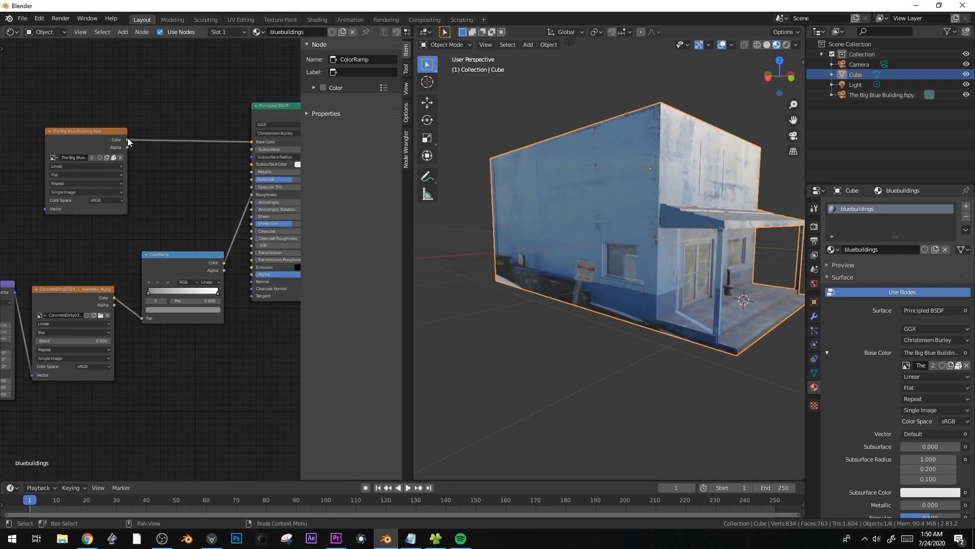
pyautogui.moveTo(259, 284); pyautogui.dragTo(257, 285)
pyautogui.hotkey('shift', 'a')
pyautogui.moveTo(117, 281)
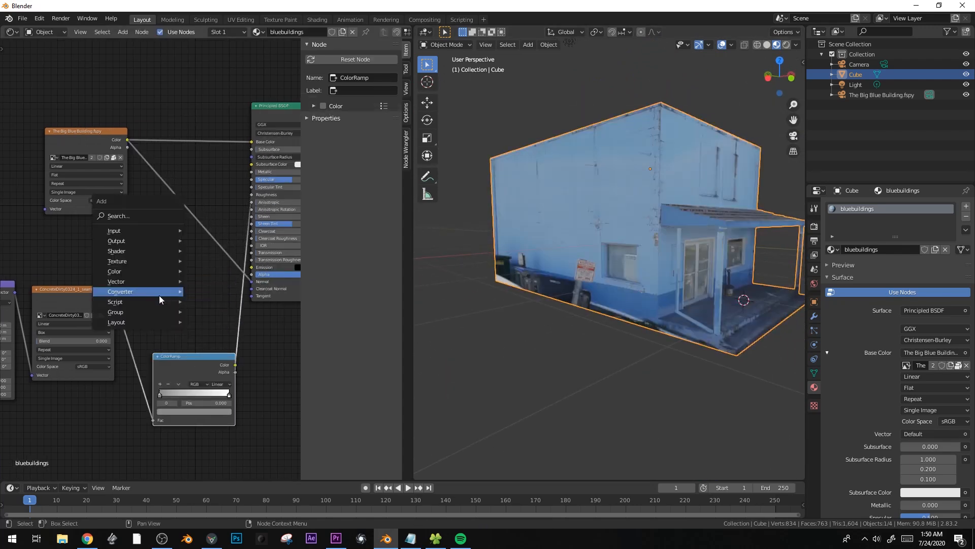
pyautogui.click(206, 281)
pyautogui.click(178, 250)
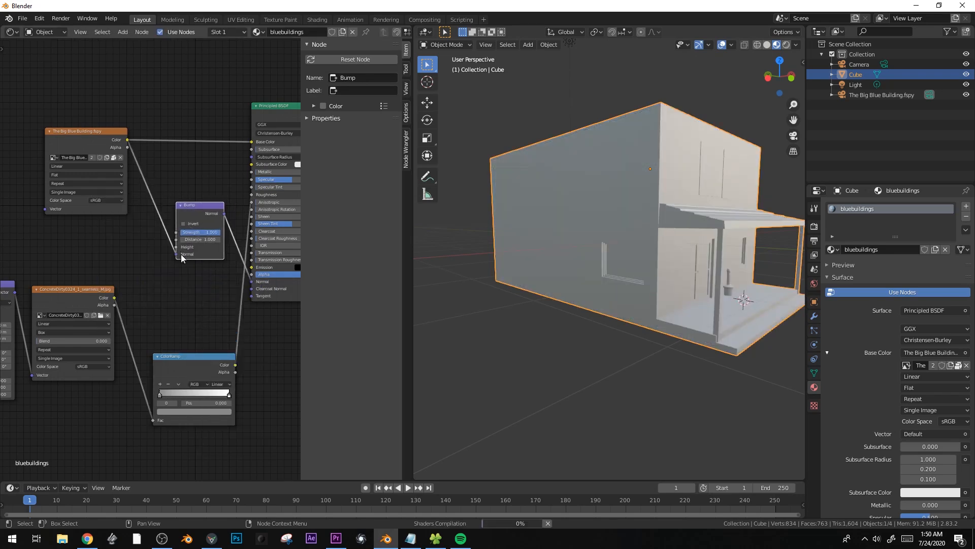
pyautogui.moveTo(180, 248); pyautogui.dragTo(176, 247)
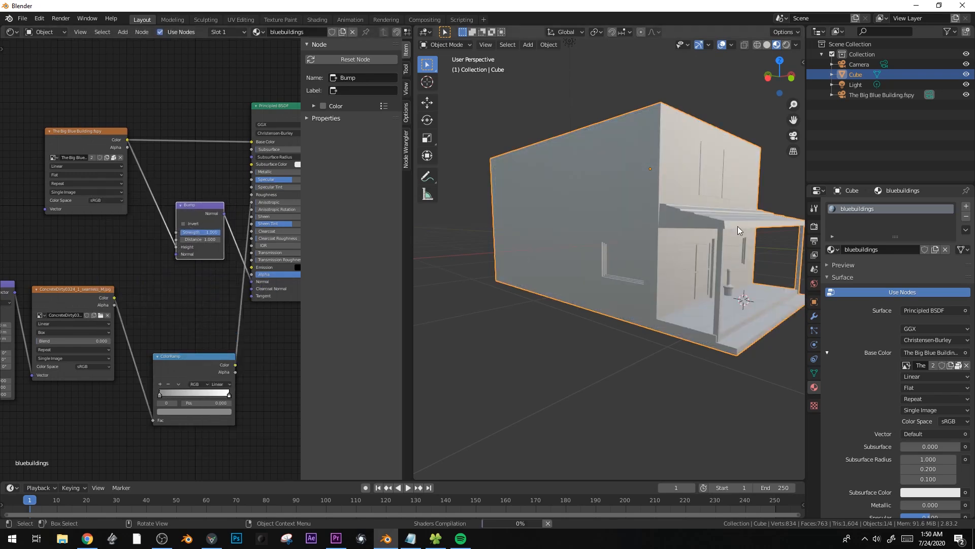
# - Reduce the Bump node's strength to about 0.267
pyautogui.moveTo(736, 227); pyautogui.dragTo(702, 238, button='middle')
pyautogui.scroll(3, 727, 224)
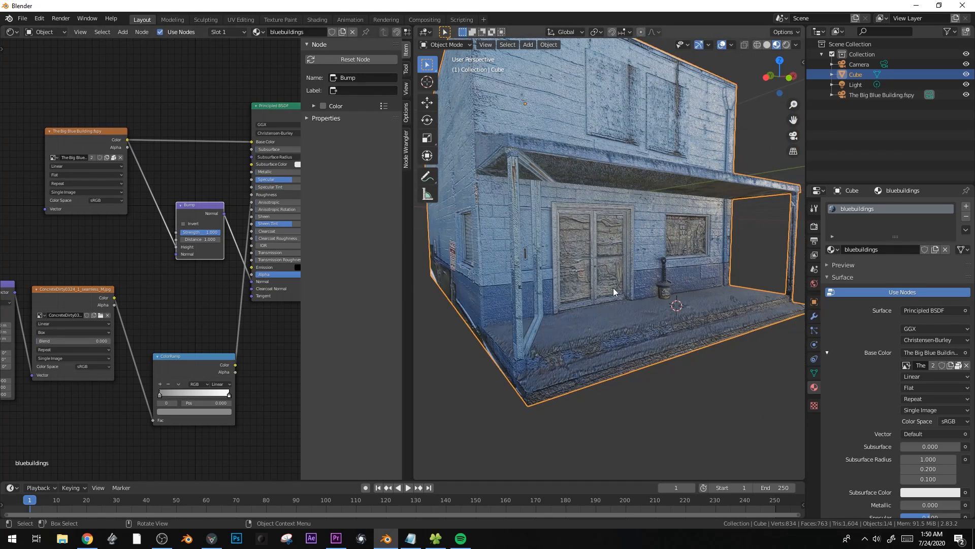
pyautogui.moveTo(213, 233); pyautogui.dragTo(178, 234)
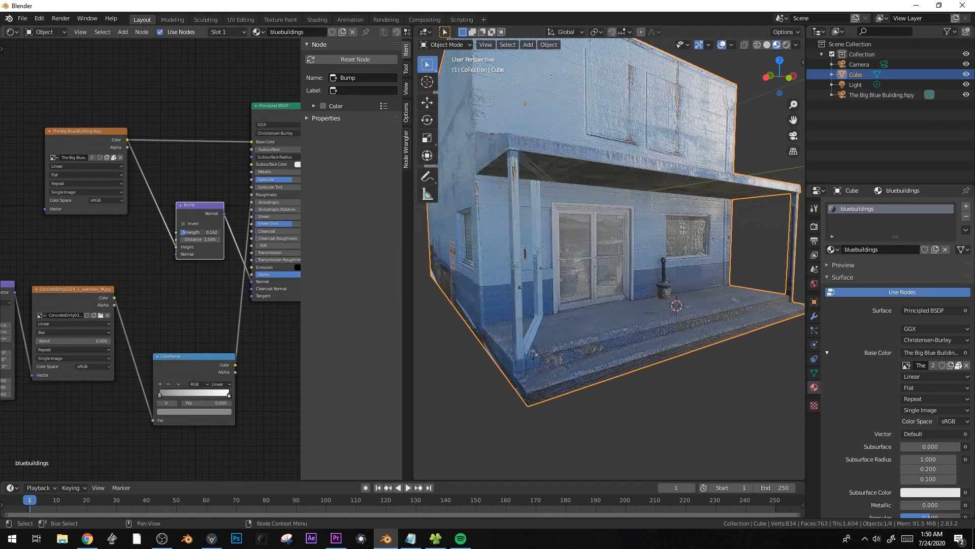
pyautogui.moveTo(588, 249); pyautogui.dragTo(593, 248, button='middle')
# - Select the glass faces of the front doors, the front window and the side window in Edit Mode
pyautogui.press('Tab')
pyautogui.click(628, 235)
pyautogui.keyDown('shift'); pyautogui.click(596, 240); pyautogui.keyUp('shift')
pyautogui.keyDown('shift'); pyautogui.click(605, 278); pyautogui.keyUp('shift')
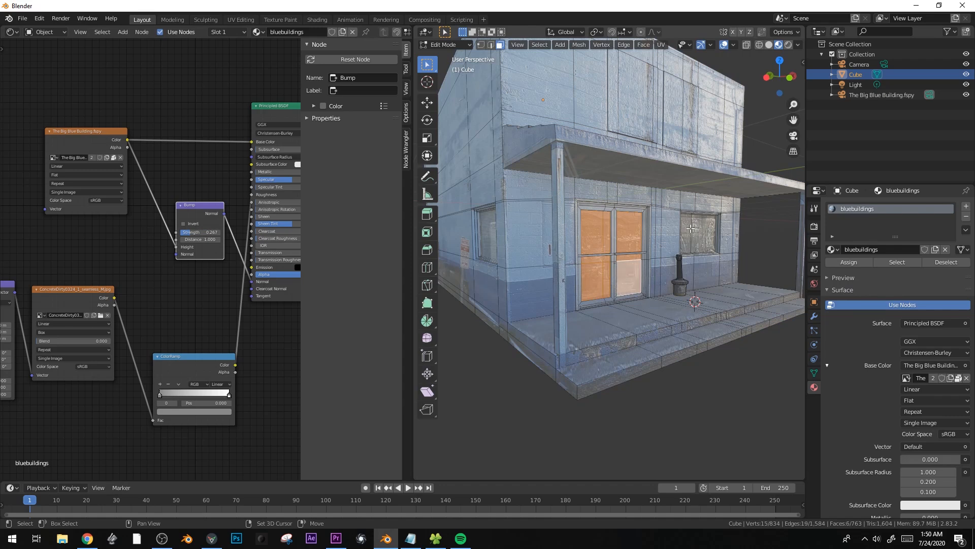
pyautogui.moveTo(597, 236); pyautogui.dragTo(620, 237, button='middle')
pyautogui.keyDown('shift'); pyautogui.click(556, 244); pyautogui.keyUp('shift')
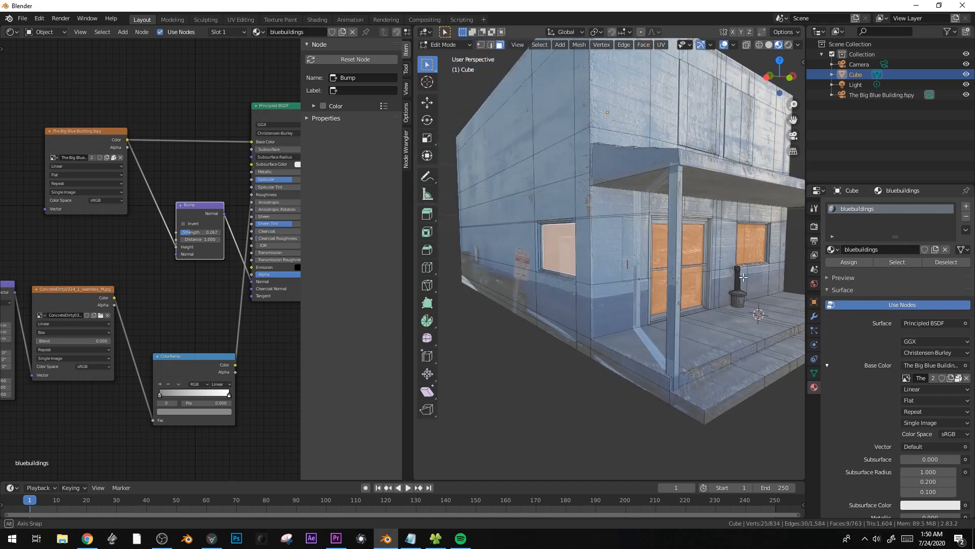
pyautogui.moveTo(744, 277); pyautogui.dragTo(726, 274, button='middle')
# - Add a second material slot with a copy of bluebuildings named "windows" and assign it to the selected glass faces
pyautogui.click(966, 206)
pyautogui.click(831, 269)
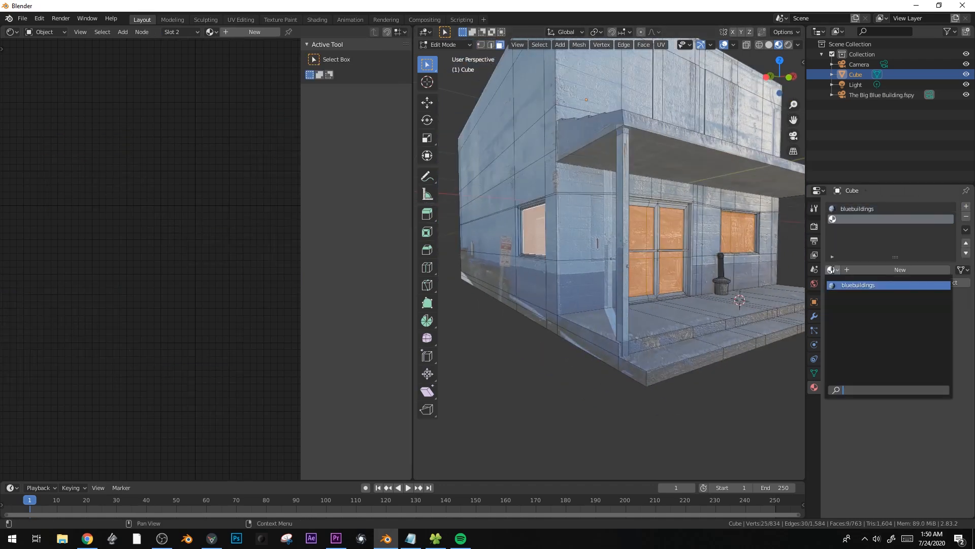
pyautogui.click(858, 285)
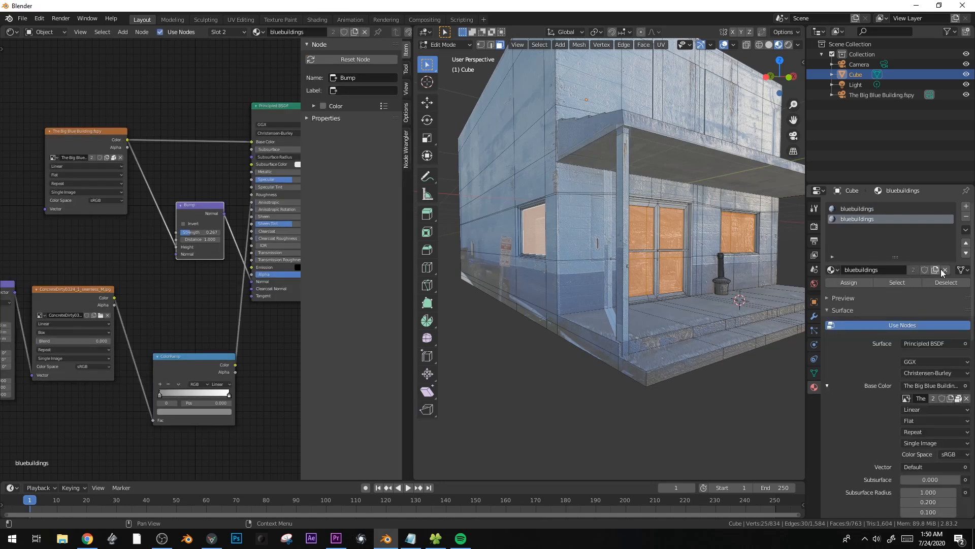
pyautogui.click(899, 270)
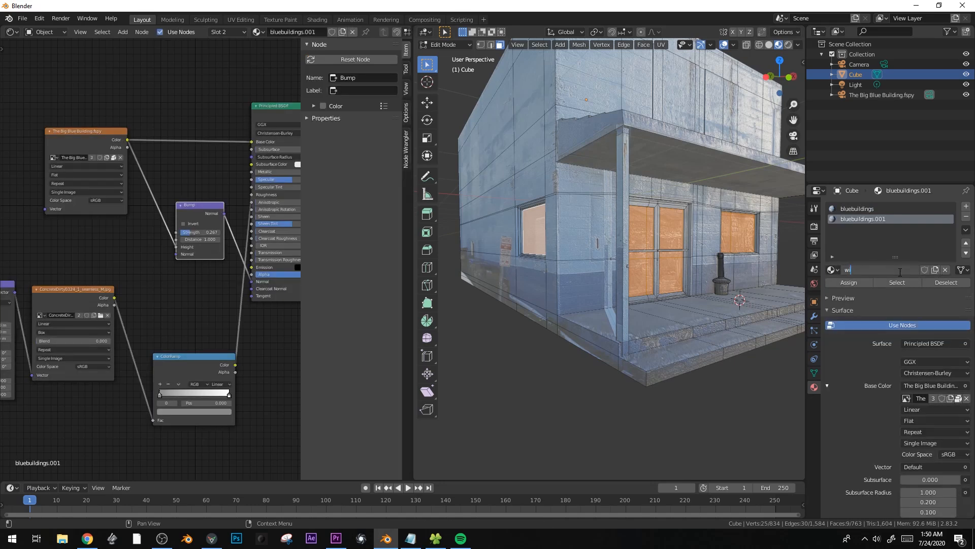
pyautogui.press('Return')
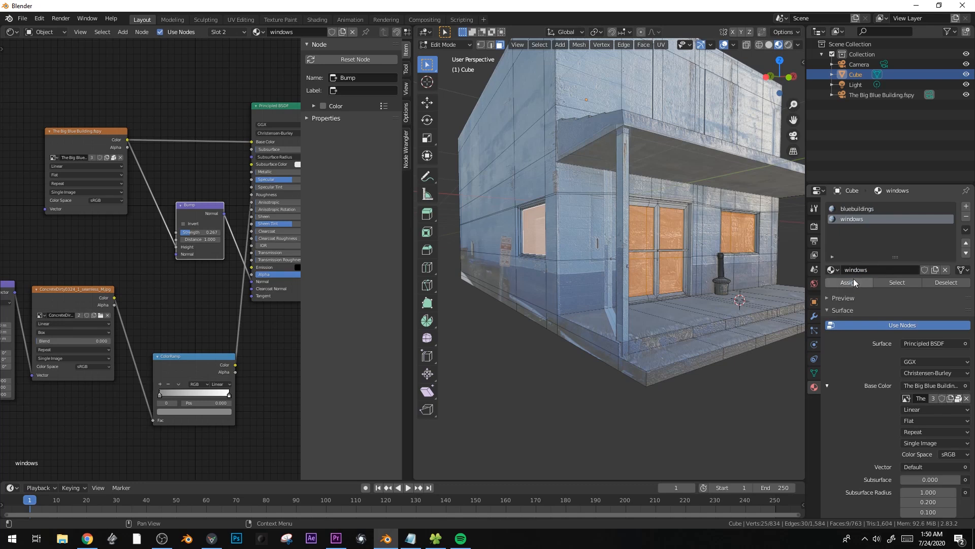
pyautogui.press('Tab')
# - Delete the Bump, ColorRamp, concrete texture, Mapping and Texture Coordinate nodes from the windows material
pyautogui.moveTo(175, 166); pyautogui.dragTo(127, 156, button='middle')
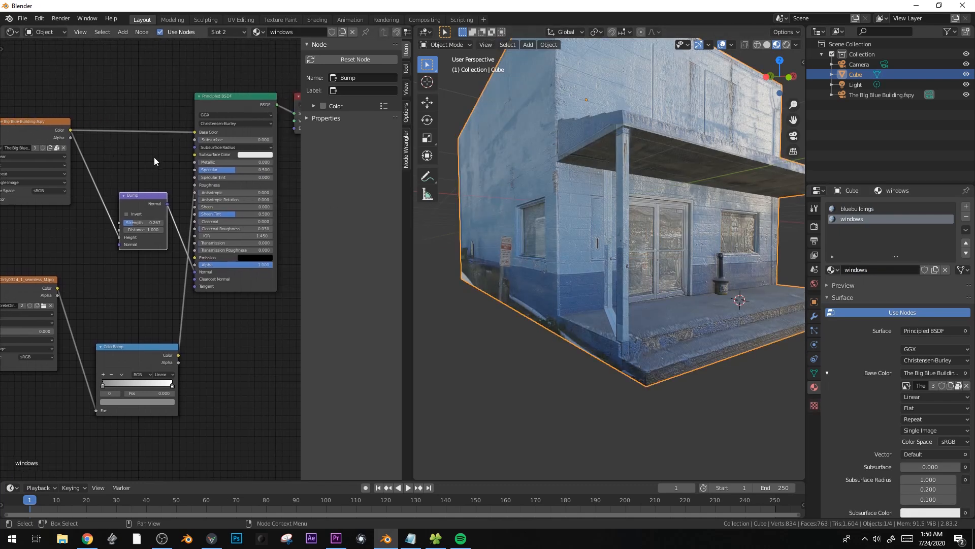
pyautogui.click(134, 352)
pyautogui.scroll(-2, 130, 276)
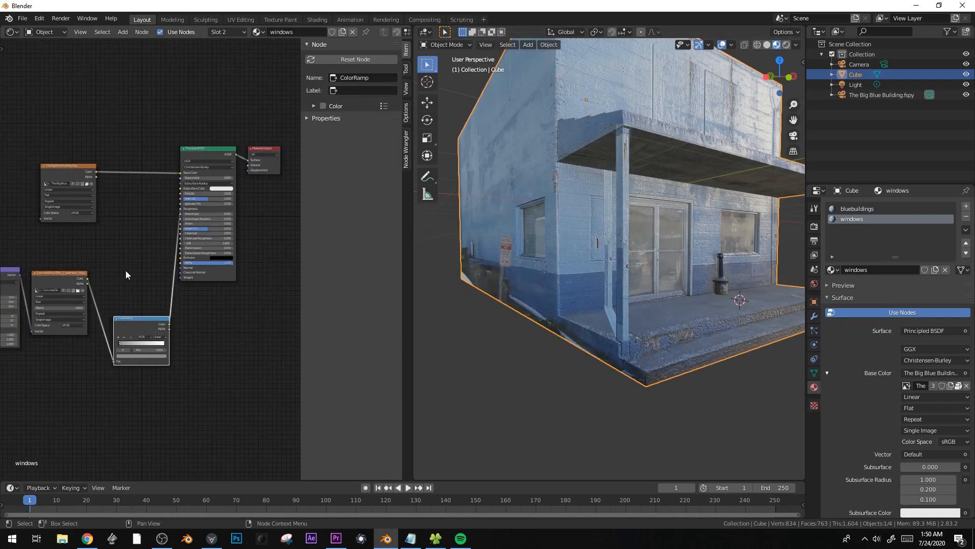
pyautogui.moveTo(129, 276); pyautogui.dragTo(178, 264, button='middle')
pyautogui.moveTo(10, 261); pyautogui.dragTo(196, 361)
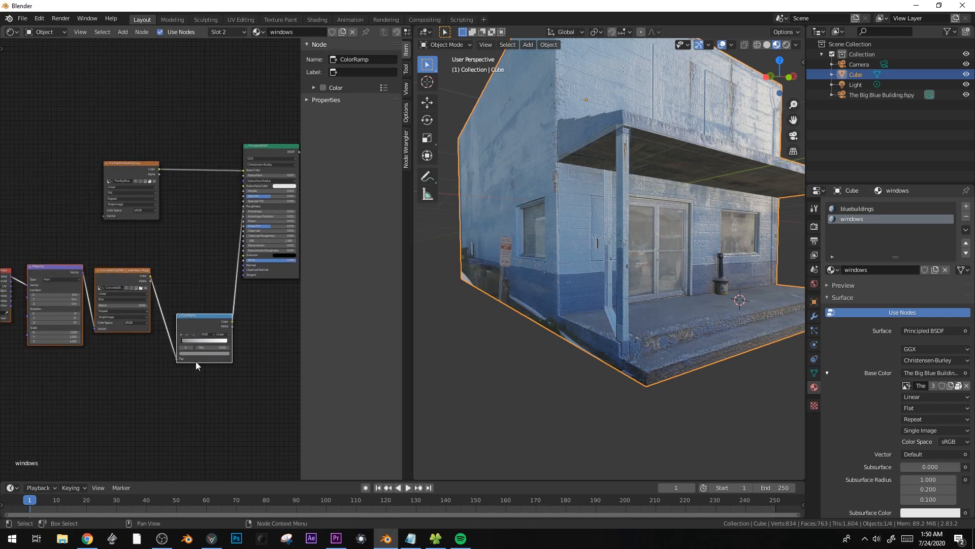
pyautogui.press('x')
# - Add a Glossy BSDF to the windows material and combine it with the Principled BSDF through a Mix Shader
pyautogui.click(244, 170)
pyautogui.moveTo(268, 145); pyautogui.dragTo(208, 212)
pyautogui.hotkey('shift', 'a')
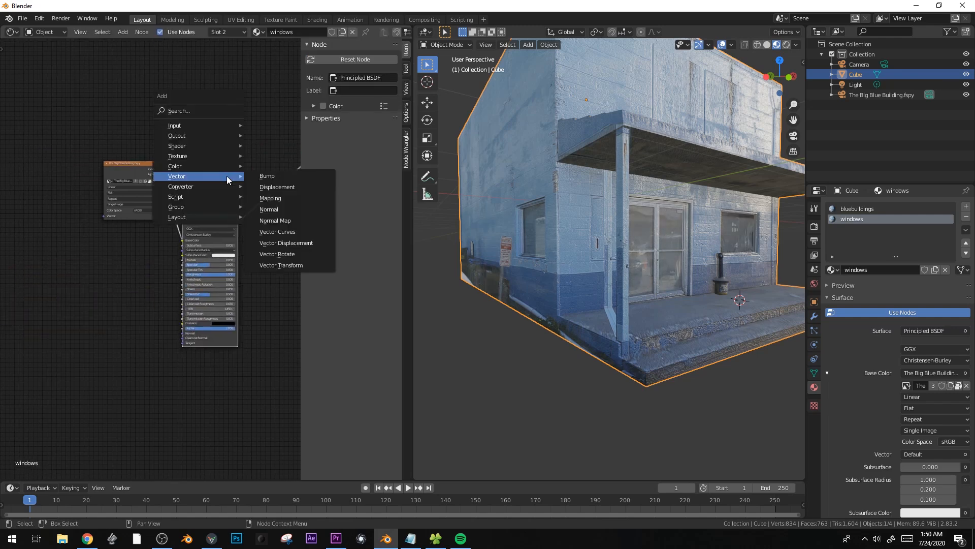
pyautogui.moveTo(213, 148)
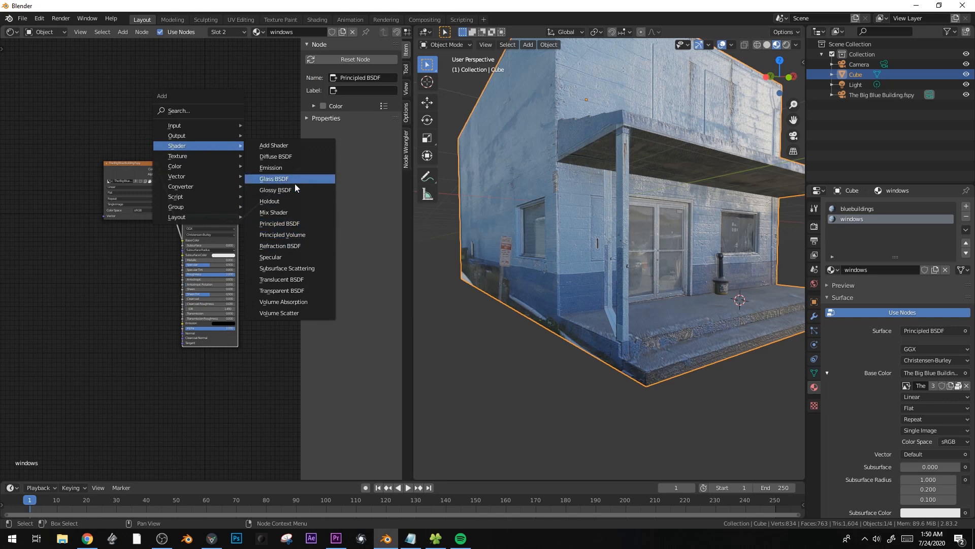
pyautogui.click(275, 190)
pyautogui.click(236, 160)
pyautogui.keyDown('ctrl'); pyautogui.keyDown('shift'); pyautogui.moveTo(189, 249); pyautogui.dragTo(189, 251, button='right'); pyautogui.keyUp('shift'); pyautogui.keyUp('ctrl')
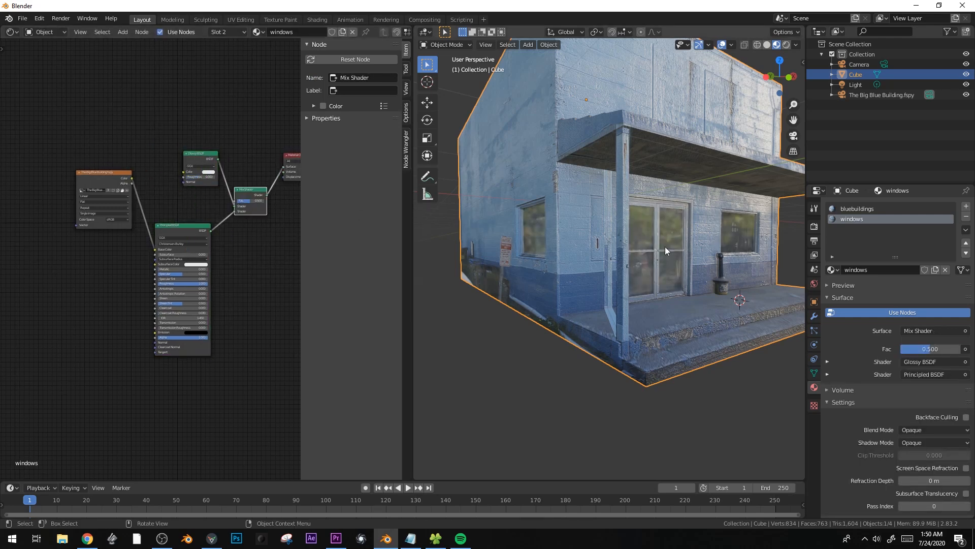
pyautogui.scroll(-5, 666, 246)
pyautogui.moveTo(663, 239); pyautogui.dragTo(693, 276, button='middle')
# - Duplicate the wall face below the side window and move the copy along Y over the photographed clutter on the lower wall
pyautogui.press('Tab')
pyautogui.press('Tab')
pyautogui.press('Tab')
pyautogui.click(734, 308)
pyautogui.scroll(2, 764, 318)
pyautogui.hotkey('shift', 'd')
pyautogui.press('s')
pyautogui.press('x')
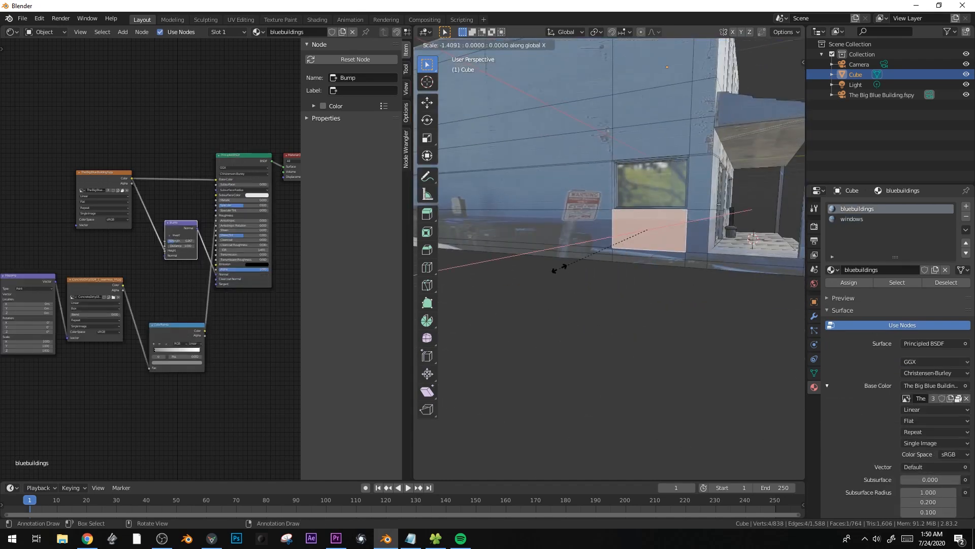
pyautogui.rightClick(571, 275)
pyautogui.moveTo(628, 270); pyautogui.dragTo(643, 283, button='middle')
pyautogui.press('g')
pyautogui.press('y')
pyautogui.click(502, 274)
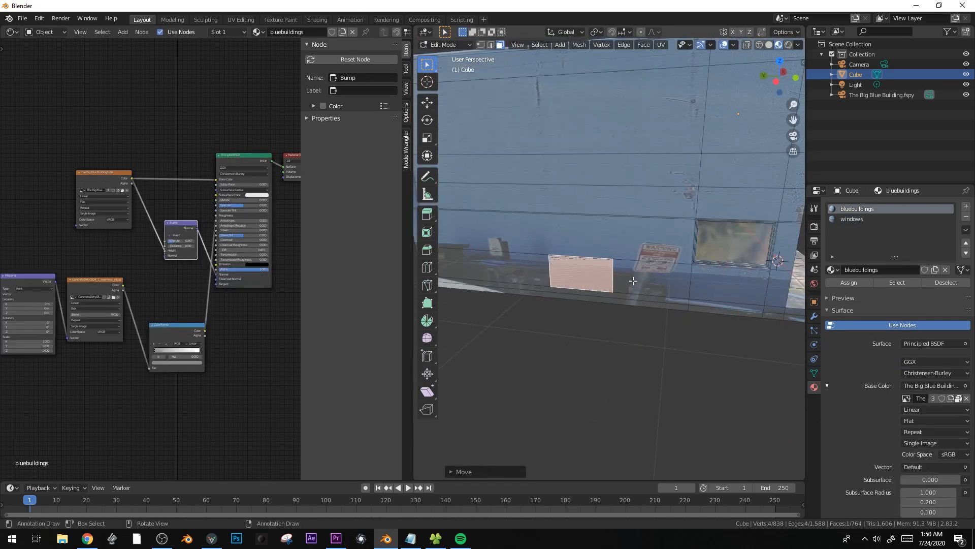
# - Scale up the duplicated wall face and reposition it along Y over the clutter, keeping Material Preview shading
pyautogui.press('s')
pyautogui.click(650, 285)
pyautogui.moveTo(650, 285)
pyautogui.mouseDown(button='middle')
pyautogui.moveTo(661, 294)
pyautogui.moveTo(639, 286)
pyautogui.mouseUp(button='middle')
pyautogui.press('g')
pyautogui.press('y')
pyautogui.click(635, 292)
pyautogui.press('z')
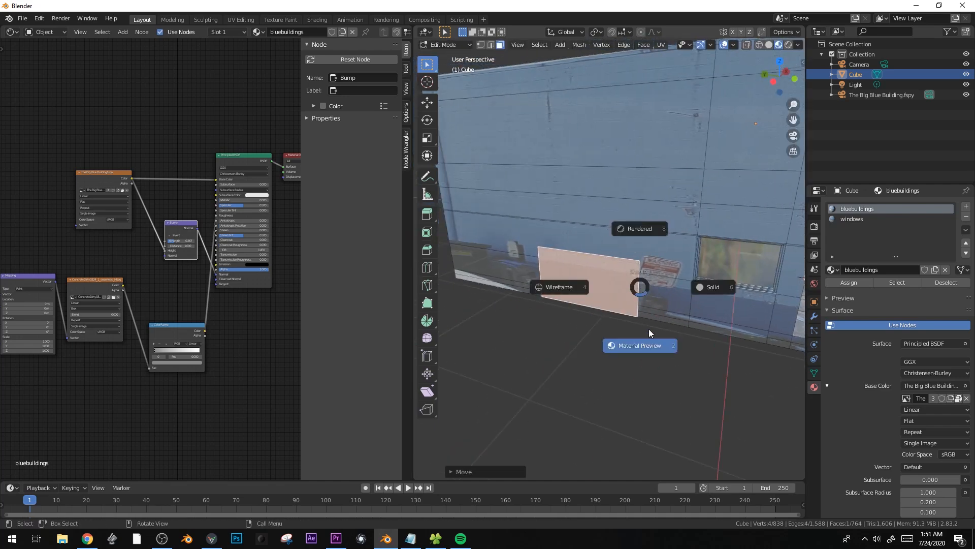
pyautogui.click(650, 341)
# - Enlarge the 3D viewport, stretch the duplicated face along Y across the lower side wall, and raise it about 0.11 m
pyautogui.moveTo(413, 244); pyautogui.dragTo(268, 244)
pyautogui.moveTo(660, 304); pyautogui.dragTo(697, 316, button='middle')
pyautogui.scroll(-1, 695, 318)
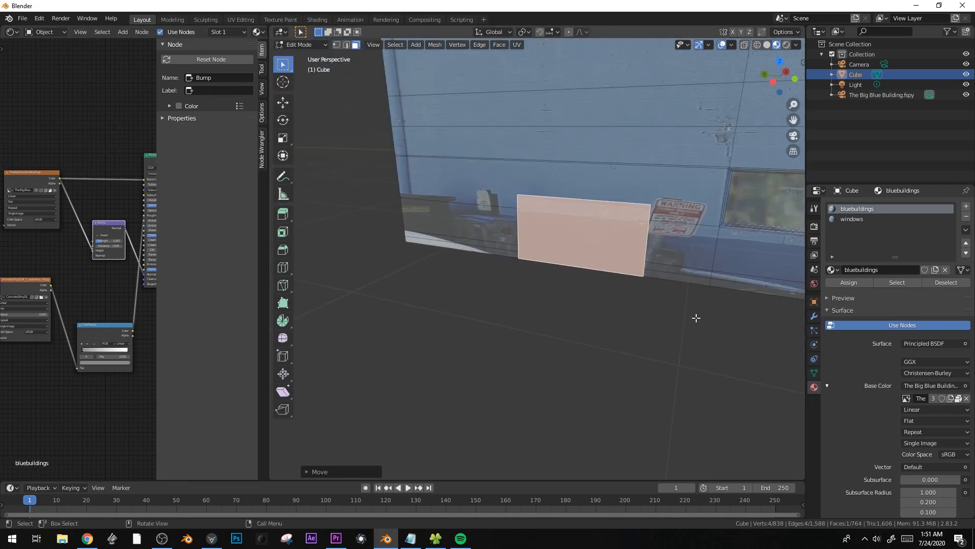
pyautogui.press('s')
pyautogui.press('y')
pyautogui.click(712, 348)
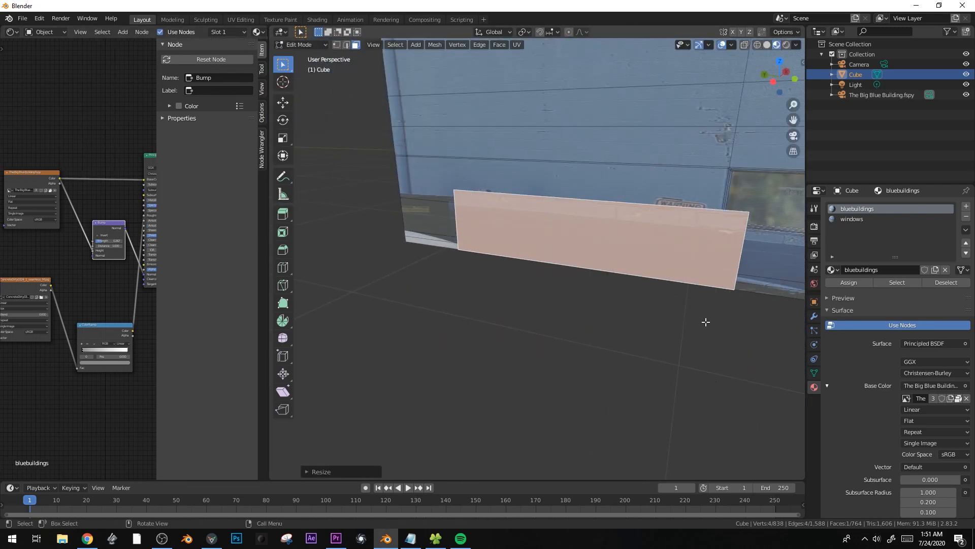
pyautogui.press('g')
pyautogui.press('z')
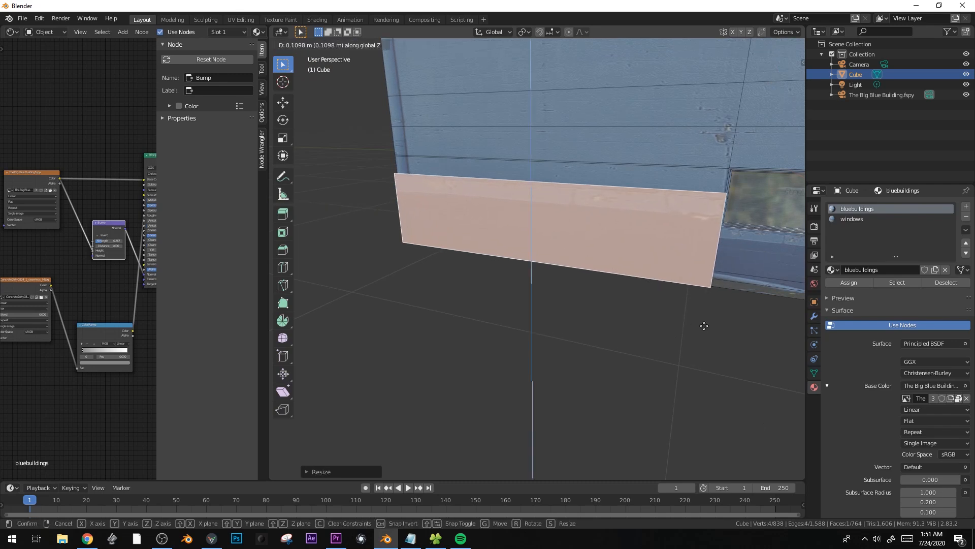
pyautogui.click(704, 326)
# - Extrude the stretched cover face slightly to give it thickness and return to Object Mode
pyautogui.press('e')
pyautogui.click(707, 325)
pyautogui.press('Tab')
pyautogui.scroll(-8, 672, 321)
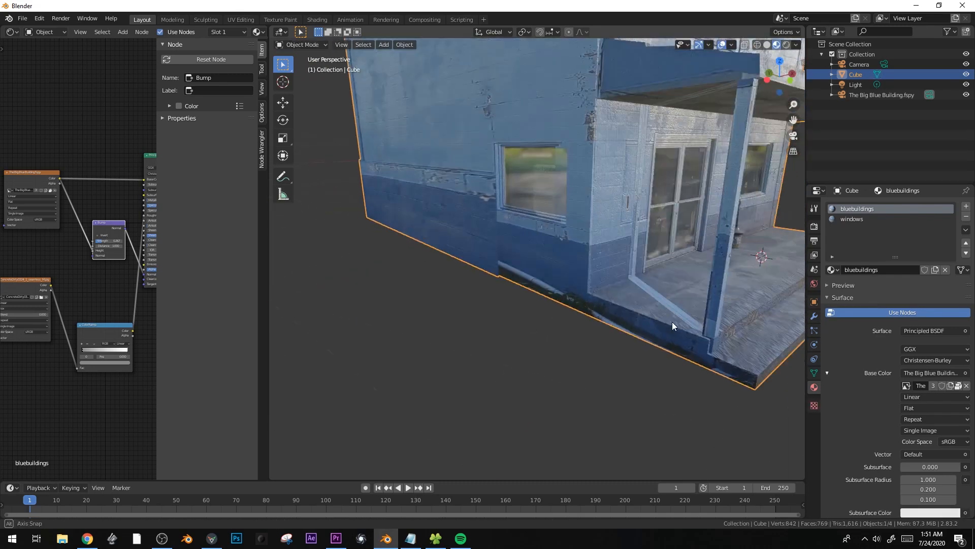
# - Select the four front wall faces between the building corner and the entrance door, and show their UVs over The Big Blue Building photo
pyautogui.moveTo(671, 307)
pyautogui.mouseDown(button='middle')
pyautogui.moveTo(644, 312)
pyautogui.moveTo(650, 330)
pyautogui.moveTo(644, 304)
pyautogui.moveTo(657, 310)
pyautogui.mouseUp(button='middle')
pyautogui.scroll(8, 603, 293)
pyautogui.press('Tab')
pyautogui.click(596, 292)
pyautogui.keyDown('shift'); pyautogui.click(584, 213); pyautogui.keyUp('shift')
pyautogui.keyDown('shift'); pyautogui.click(590, 171); pyautogui.keyUp('shift')
pyautogui.keyDown('shift'); pyautogui.click(587, 169); pyautogui.keyUp('shift')
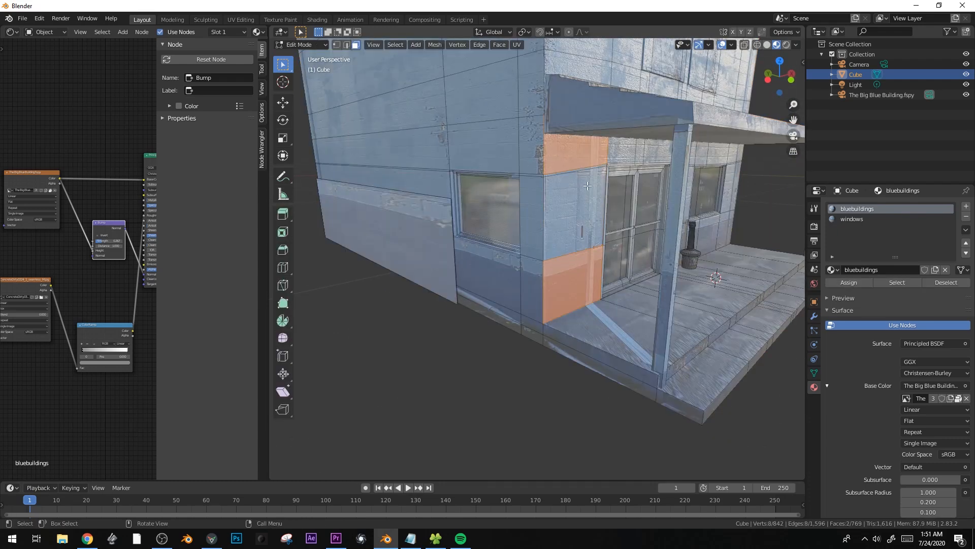
pyautogui.keyDown('shift'); pyautogui.click(587, 186); pyautogui.keyUp('shift')
pyautogui.click(11, 32)
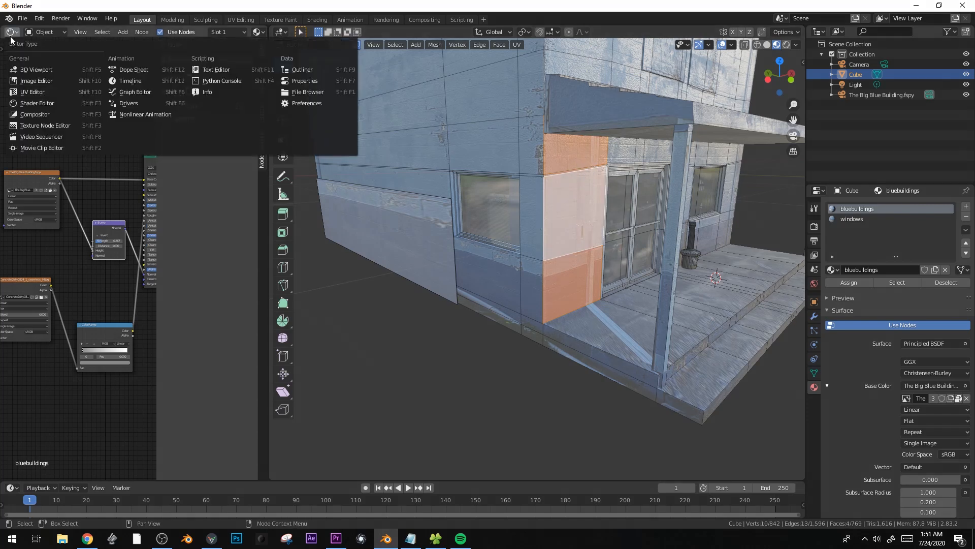
pyautogui.click(23, 92)
pyautogui.scroll(2, 184, 256)
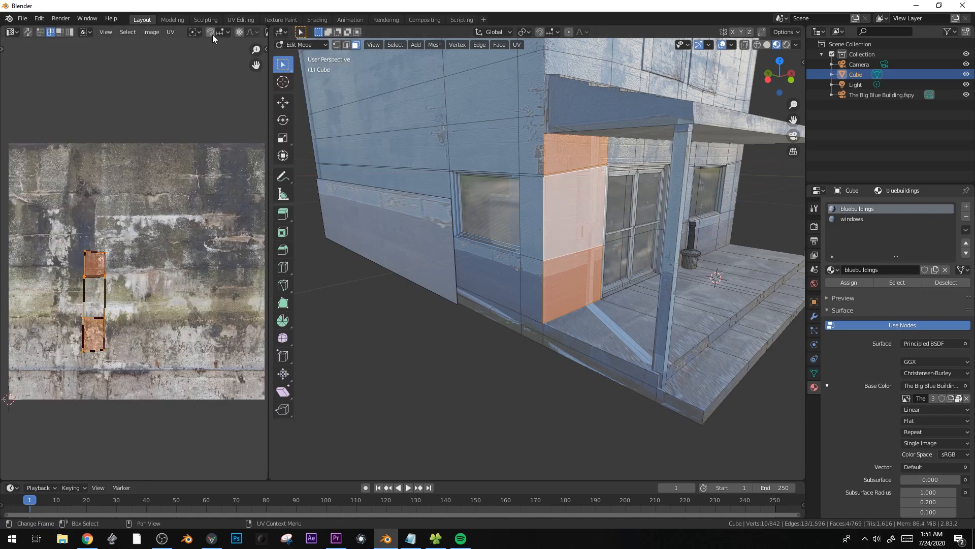
pyautogui.click(180, 32)
pyautogui.click(191, 66)
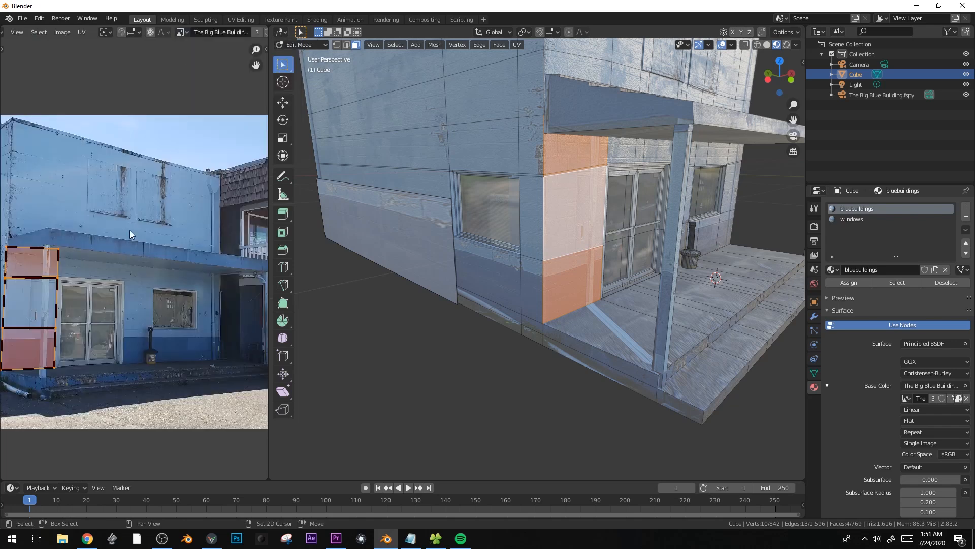
# - Scale the selected wall faces' UVs along X, shift them along X on the photo, and return to Object Mode
pyautogui.scroll(3, 197, 221)
pyautogui.press('s')
pyautogui.press('x')
pyautogui.click(155, 258)
pyautogui.press('g')
pyautogui.press('x')
pyautogui.click(150, 257)
pyautogui.press('Tab')
# - Select the porch floor face at the corner beside the side wall and move its UVs onto the photographed porch floor
pyautogui.moveTo(678, 240); pyautogui.dragTo(584, 237, button='middle')
pyautogui.scroll(-5, 629, 238)
pyautogui.press('Tab')
pyautogui.click(450, 277)
pyautogui.moveTo(238, 401); pyautogui.dragTo(136, 396, button='middle')
pyautogui.press('g')
pyautogui.click(191, 397)
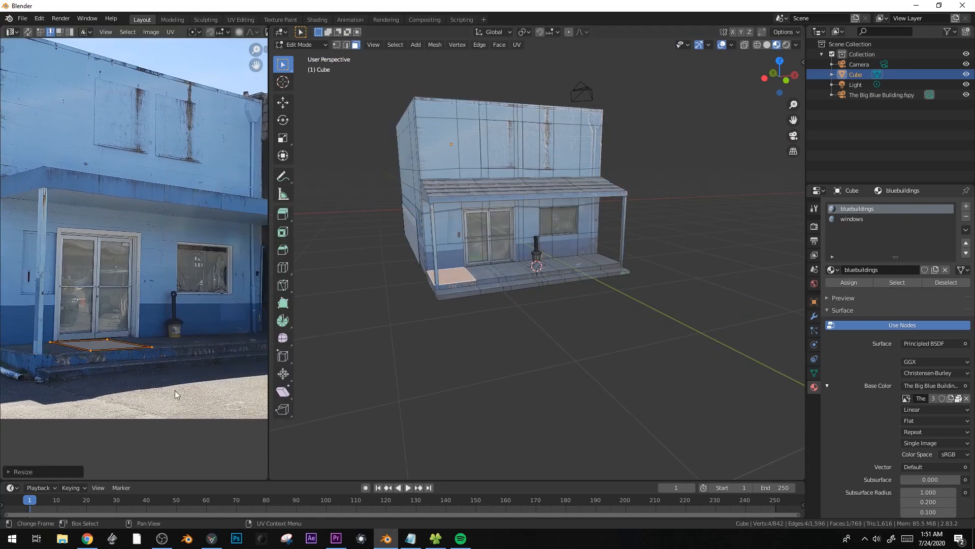
# - Return to Object Mode, preview the building in Rendered shading, switch the render engine to Cycles, and go back to Material Preview
pyautogui.press('Tab')
pyautogui.press('z')
pyautogui.click(574, 235)
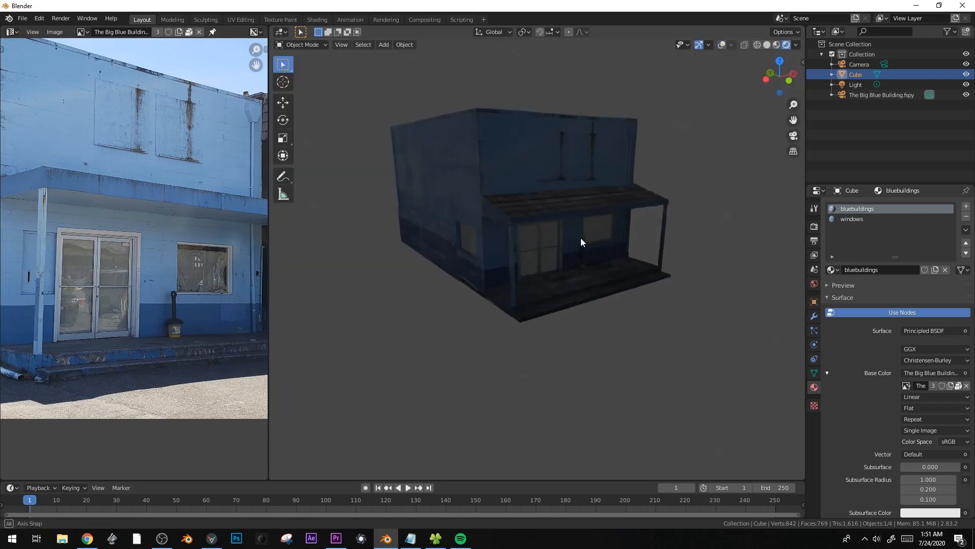
pyautogui.click(815, 226)
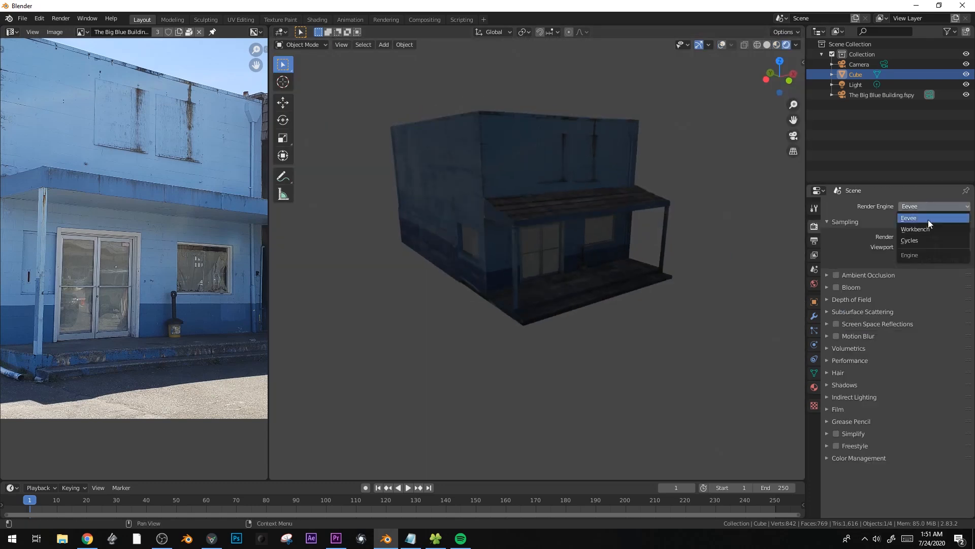
pyautogui.click(928, 240)
pyautogui.press('z')
pyautogui.click(584, 278)
# - Set the world colour to an Environment Texture using the_lost_city_2k.hdr from the HDRI folder
pyautogui.click(814, 284)
pyautogui.click(965, 267)
pyautogui.click(715, 314)
pyautogui.click(957, 280)
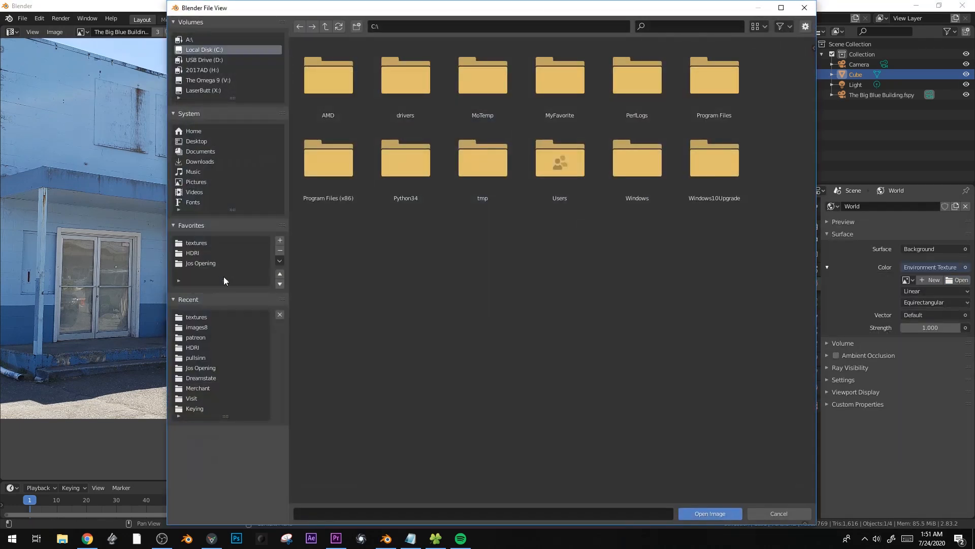
pyautogui.click(216, 254)
pyautogui.scroll(-5, 323, 449)
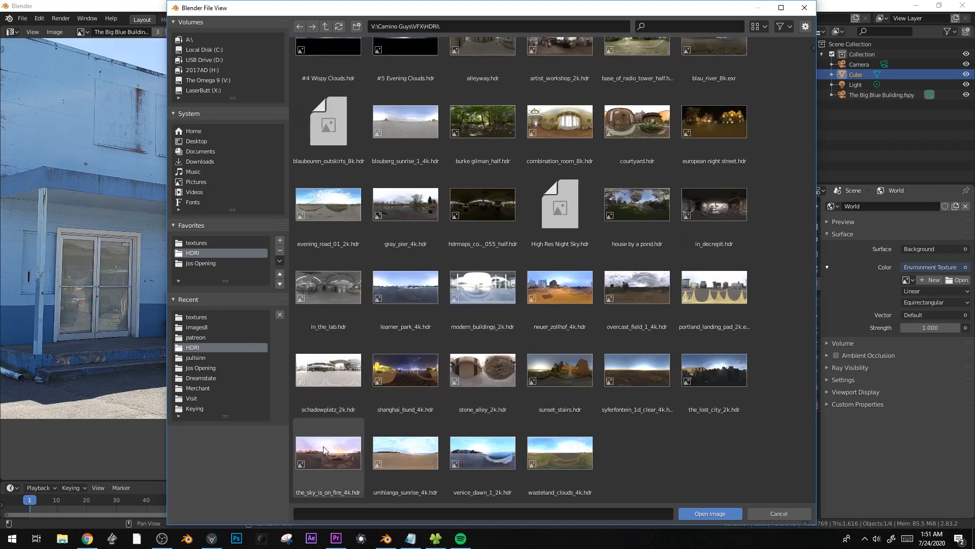
pyautogui.doubleClick(733, 383)
# - Examine the building under the HDRI in Rendered shading and its other side in Material Preview, ending in Rendered shading
pyautogui.press('z')
pyautogui.click(585, 191)
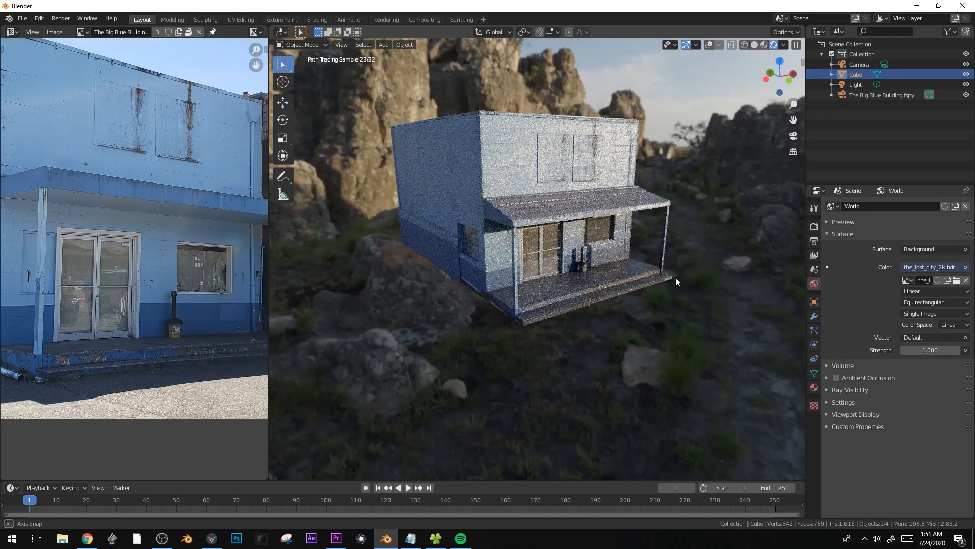
pyautogui.moveTo(676, 278)
pyautogui.mouseDown(button='middle')
pyautogui.moveTo(619, 278)
pyautogui.moveTo(645, 288)
pyautogui.moveTo(594, 297)
pyautogui.mouseUp(button='middle')
pyautogui.press('z')
pyautogui.click(483, 282)
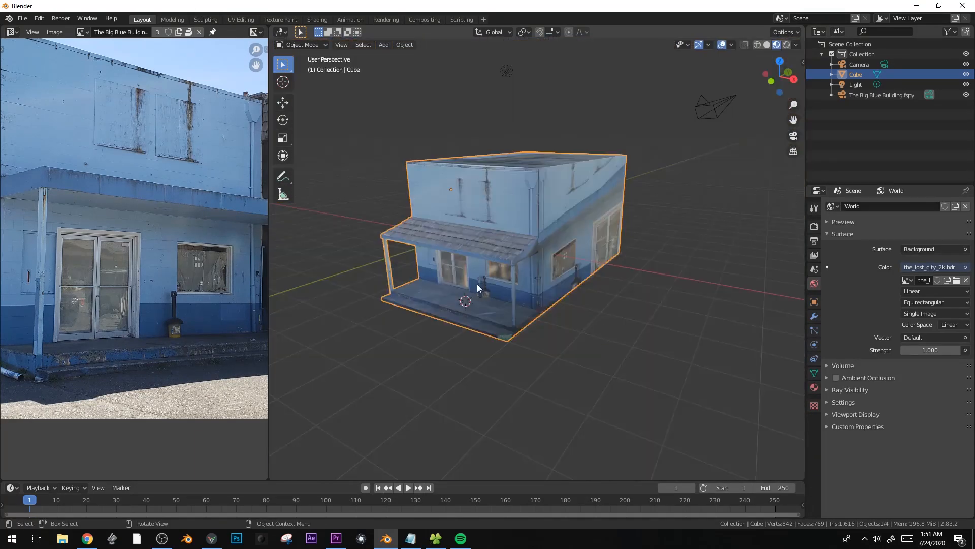
pyautogui.moveTo(483, 281); pyautogui.dragTo(561, 287, button='middle')
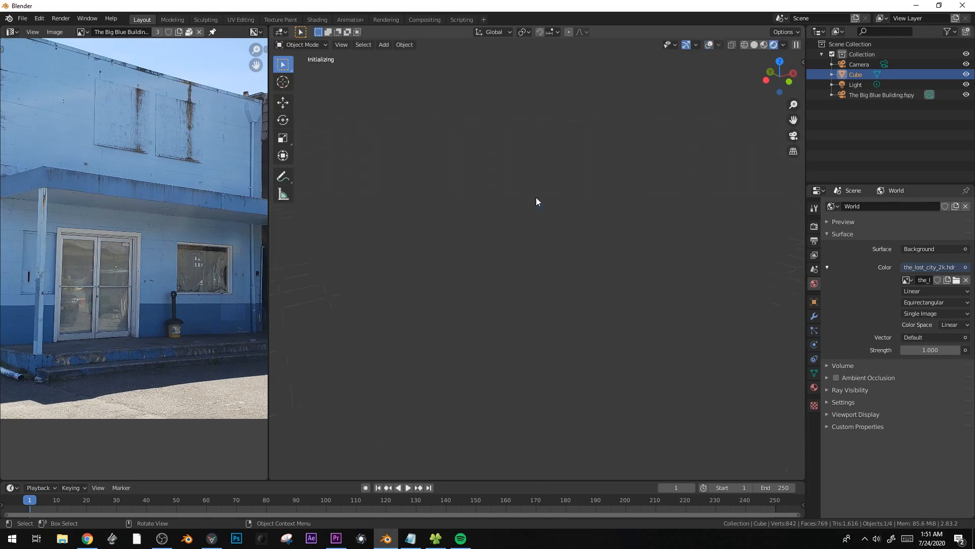
pyautogui.click(536, 198)
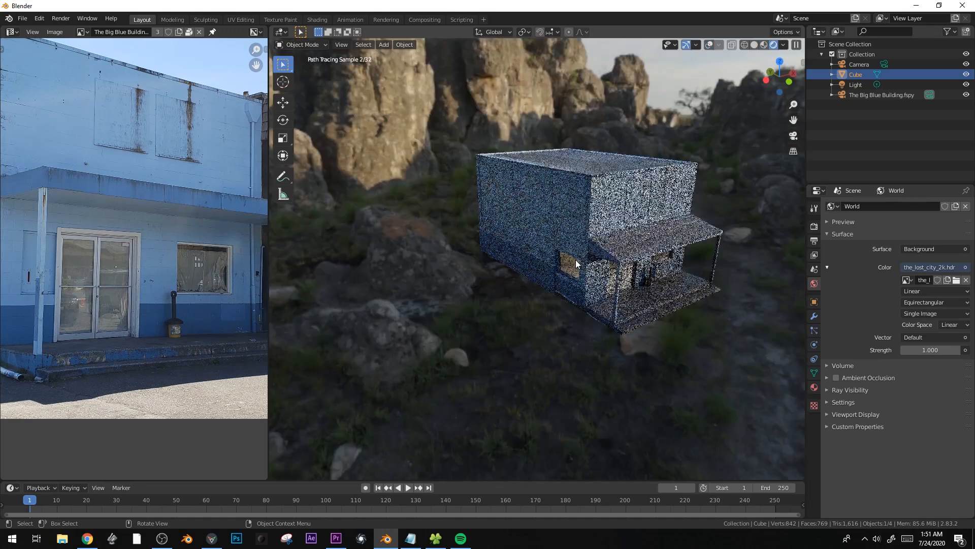
# - Show the world's shader nodes and add Texture Coordinate and Mapping nodes to the environment texture
pyautogui.click(12, 32)
pyautogui.click(35, 102)
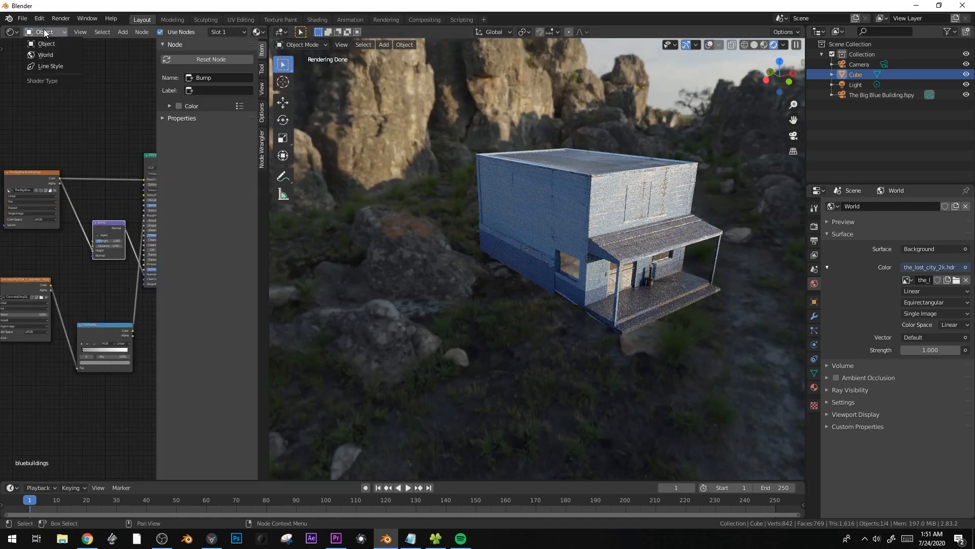
pyautogui.click(53, 57)
pyautogui.press('n')
pyautogui.moveTo(176, 245); pyautogui.dragTo(222, 255, button='middle')
pyautogui.hotkey('ctrl', 't')
pyautogui.moveTo(50, 220); pyautogui.dragTo(110, 241, button='middle')
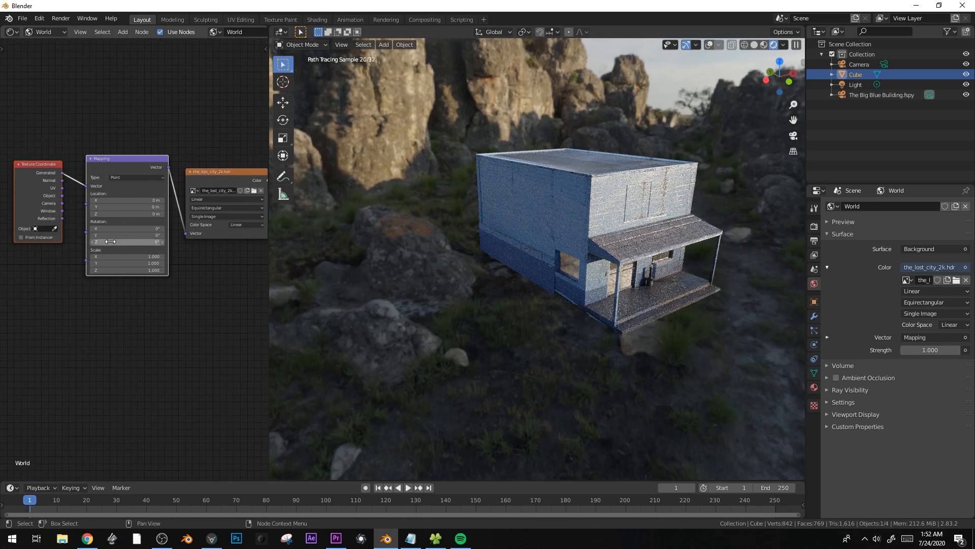
# - Rotate the environment texture's mapping about Z to -14.5° while checking the light on the building
pyautogui.moveTo(118, 242); pyautogui.dragTo(102, 242)
pyautogui.moveTo(537, 288); pyautogui.dragTo(486, 276, button='middle')
pyautogui.moveTo(127, 242); pyautogui.dragTo(134, 242)
pyautogui.moveTo(680, 316); pyautogui.dragTo(669, 330, button='middle')
# - Add a ground plane, scale it by 10, and lower it about 0.2 m along Z
pyautogui.hotkey('shift', 'a')
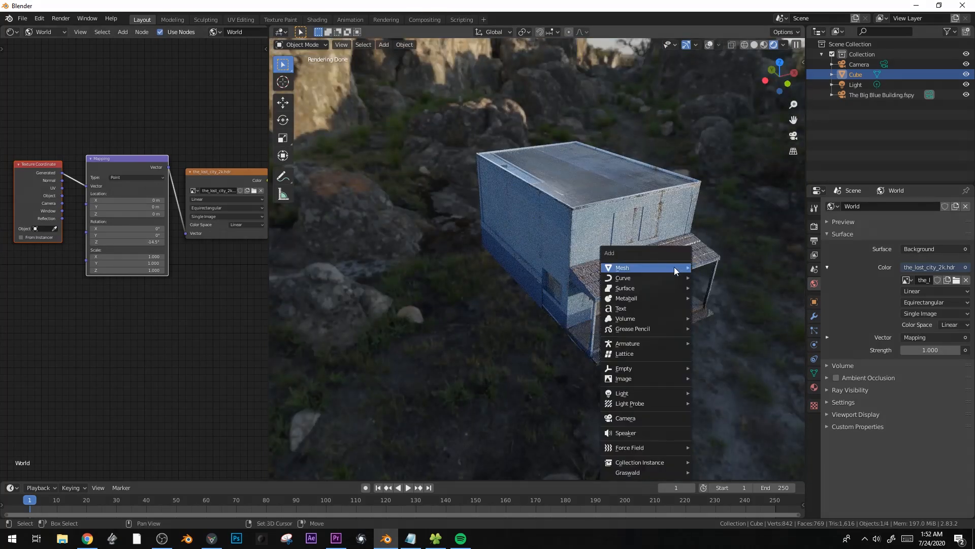
pyautogui.moveTo(675, 266)
pyautogui.click(721, 270)
pyautogui.write('s10')
pyautogui.press('Return')
pyautogui.moveTo(600, 251); pyautogui.dragTo(658, 223, button='middle')
pyautogui.press('g')
pyautogui.press('z')
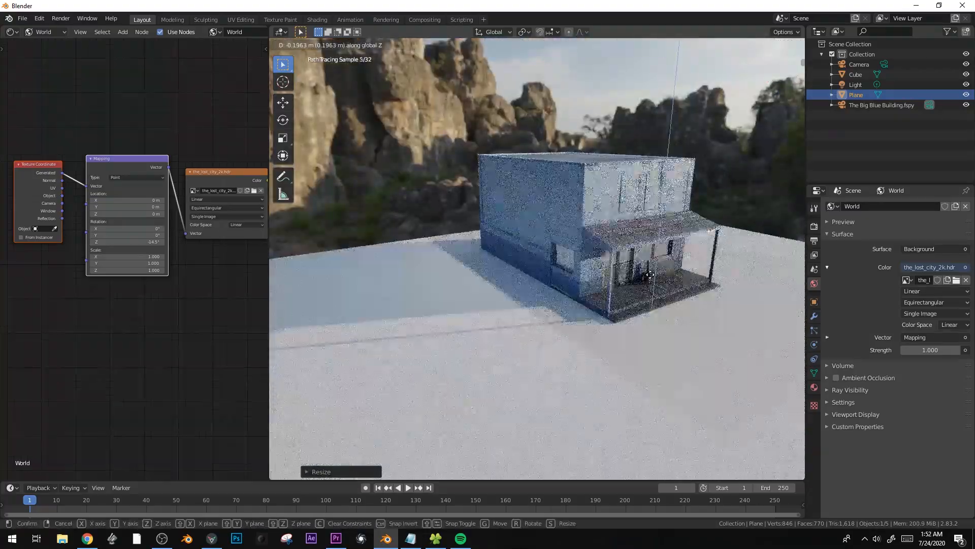
pyautogui.click(650, 274)
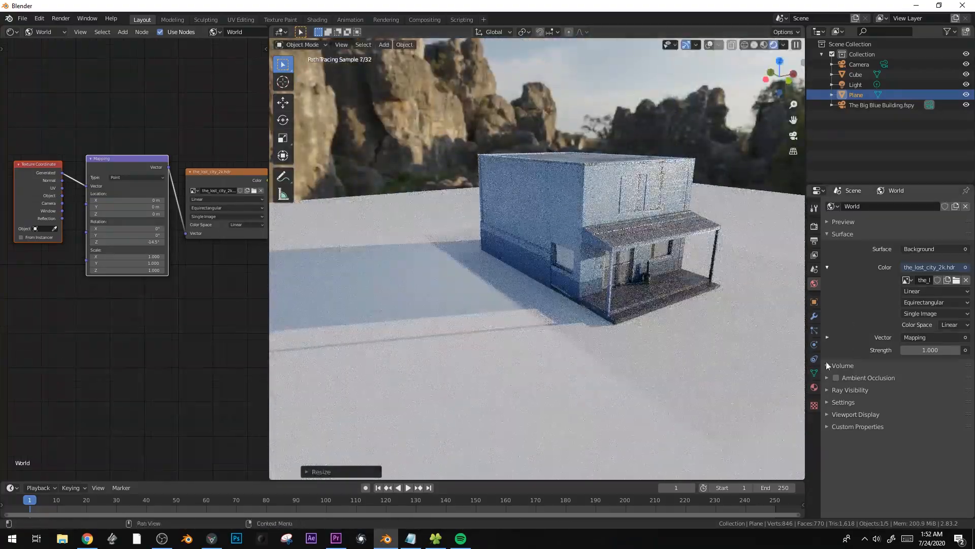
# - Give the ground plane a new material with an orange base colour of hue 0.053, saturation 0.818 and value 0.906
pyautogui.click(814, 387)
pyautogui.click(895, 238)
pyautogui.click(929, 309)
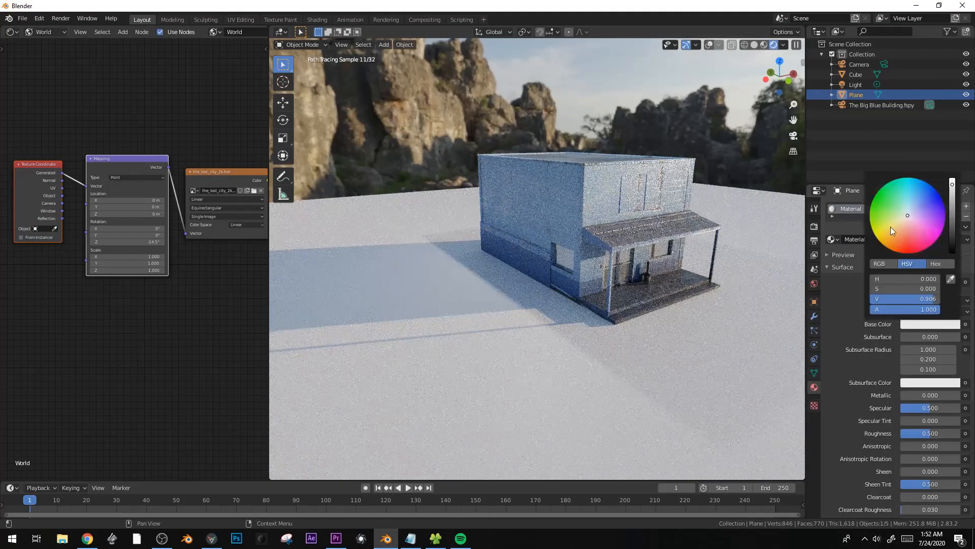
pyautogui.click(897, 245)
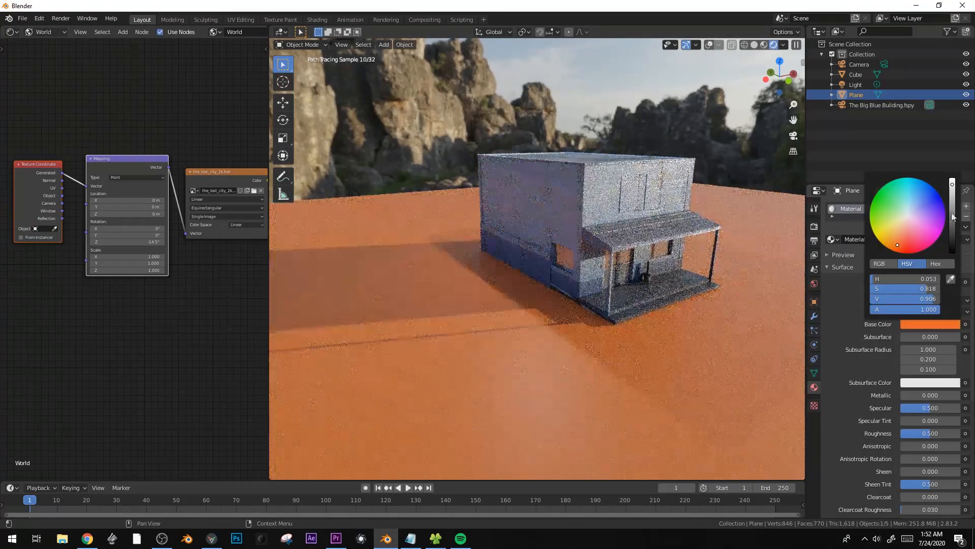
# - Select the building, show the scene in Solid shading, and set the render engine to Eevee
pyautogui.click(627, 260)
pyautogui.press('z')
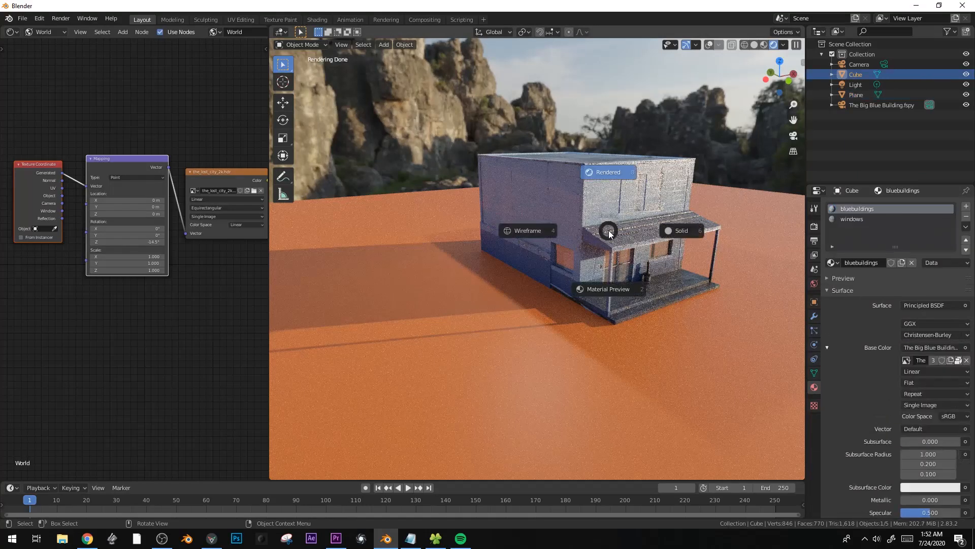
pyautogui.click(679, 233)
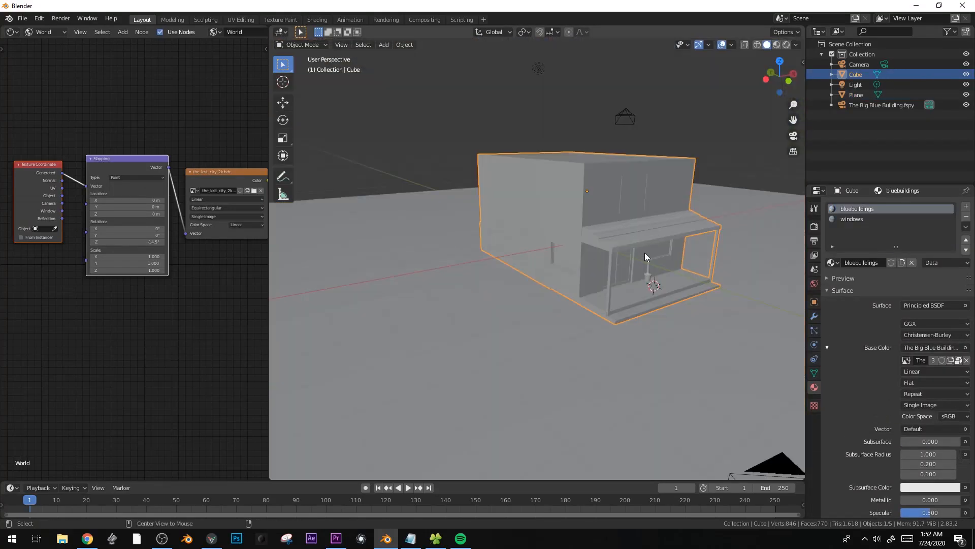
pyautogui.click(814, 226)
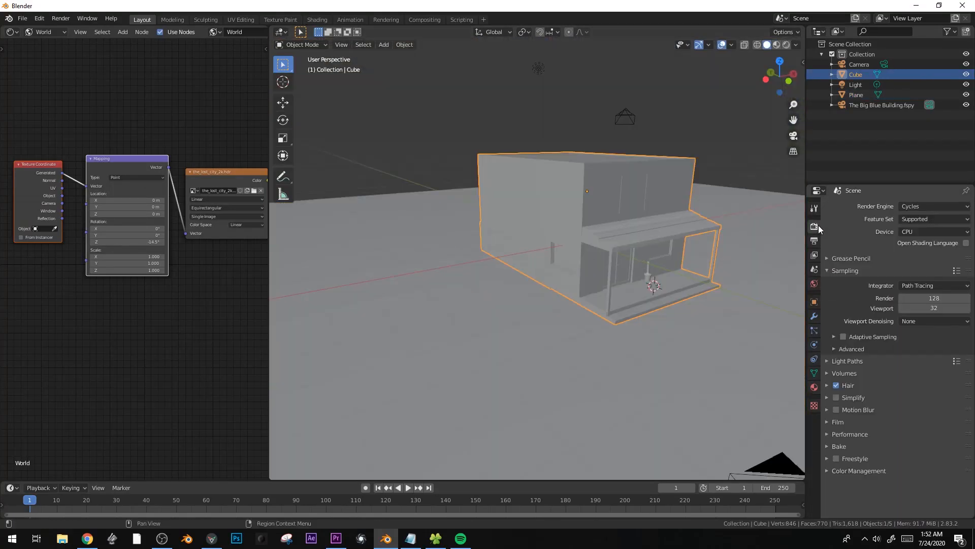
pyautogui.click(931, 209)
pyautogui.click(931, 216)
pyautogui.click(916, 202)
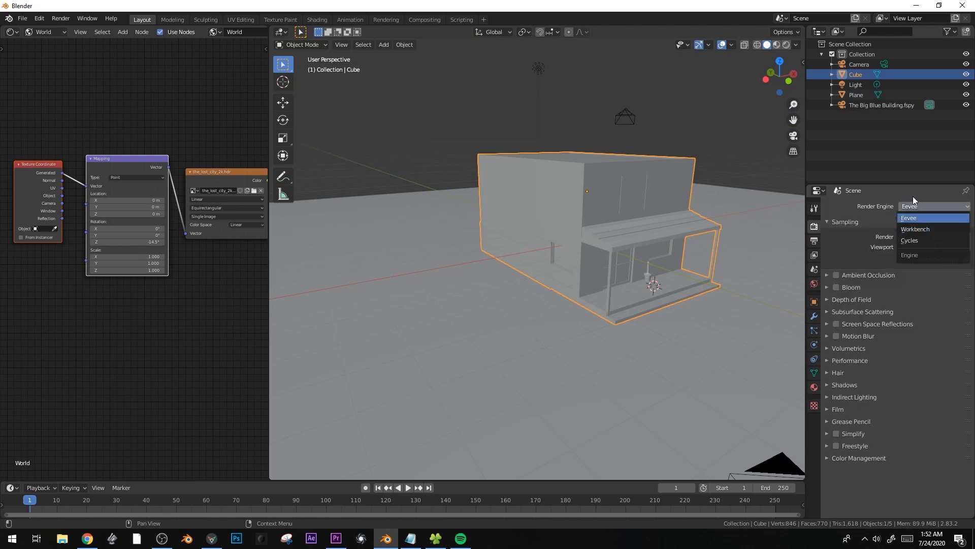
# - Make a linked duplicate of the building and stack it on top along Z
pyautogui.hotkey('alt', 'd')
pyautogui.press('z')
pyautogui.click(709, 117)
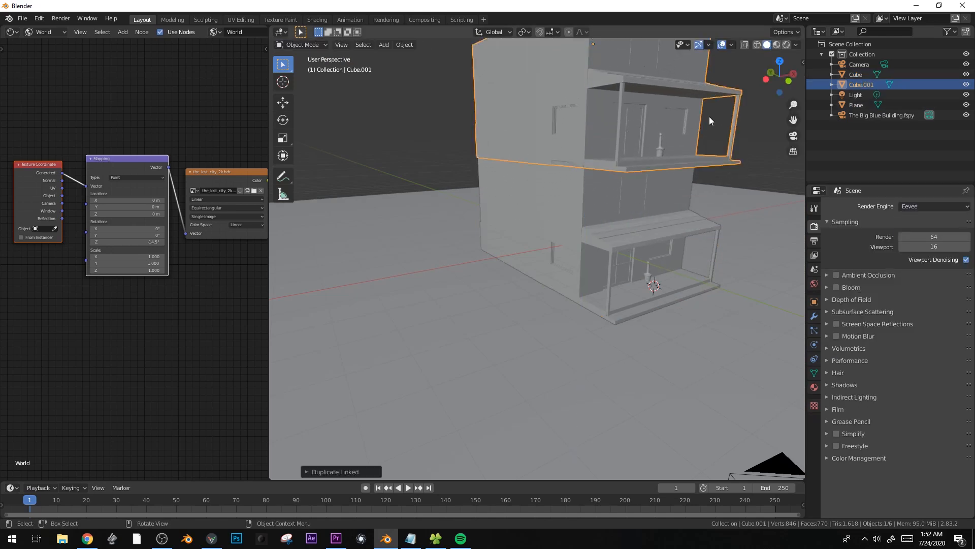
# - Select both stacked buildings and place linked duplicates of them above along Z to form a four-building tower
pyautogui.keyDown('shift'); pyautogui.moveTo(771, 207); pyautogui.dragTo(727, 266, button='middle'); pyautogui.keyUp('shift')
pyautogui.keyDown('shift'); pyautogui.click(598, 292); pyautogui.keyUp('shift')
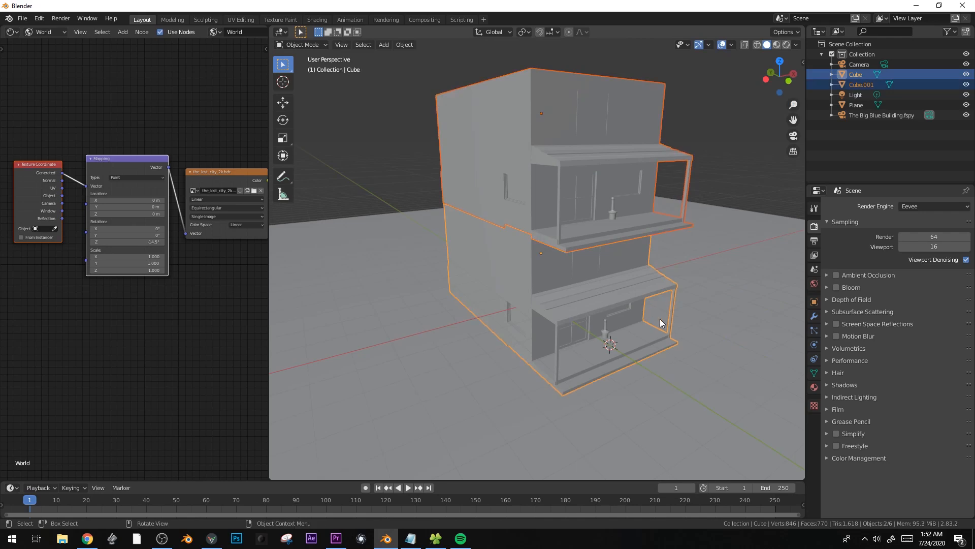
pyautogui.hotkey('alt', 'd')
pyautogui.press('z')
pyautogui.click(672, 395)
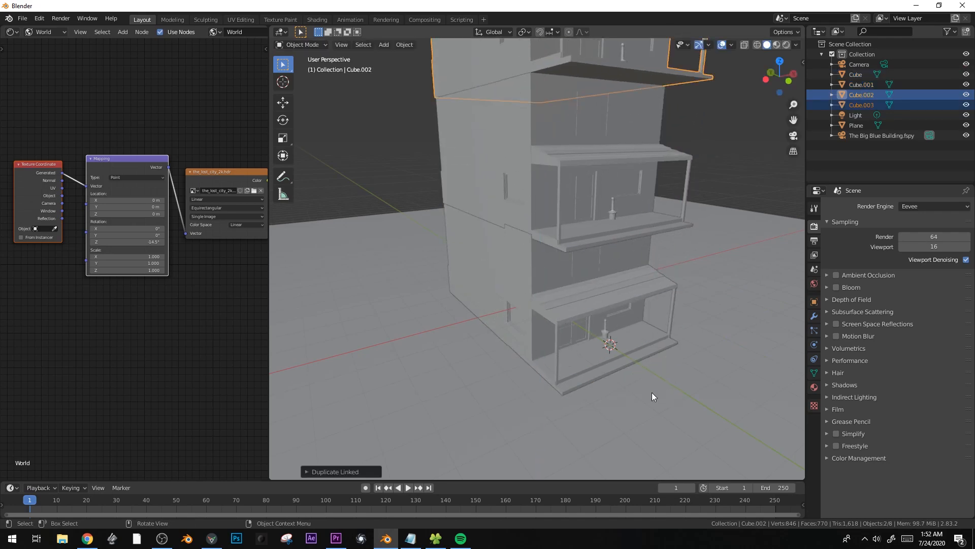
# - Select all four stacked buildings and place a linked duplicate of the tower beside it along X in top view
pyautogui.scroll(-5, 673, 395)
pyautogui.keyDown('shift'); pyautogui.click(541, 203); pyautogui.keyUp('shift')
pyautogui.keyDown('shift'); pyautogui.click(515, 259); pyautogui.keyUp('shift')
pyautogui.press('KP_7')
pyautogui.hotkey('alt', 'd')
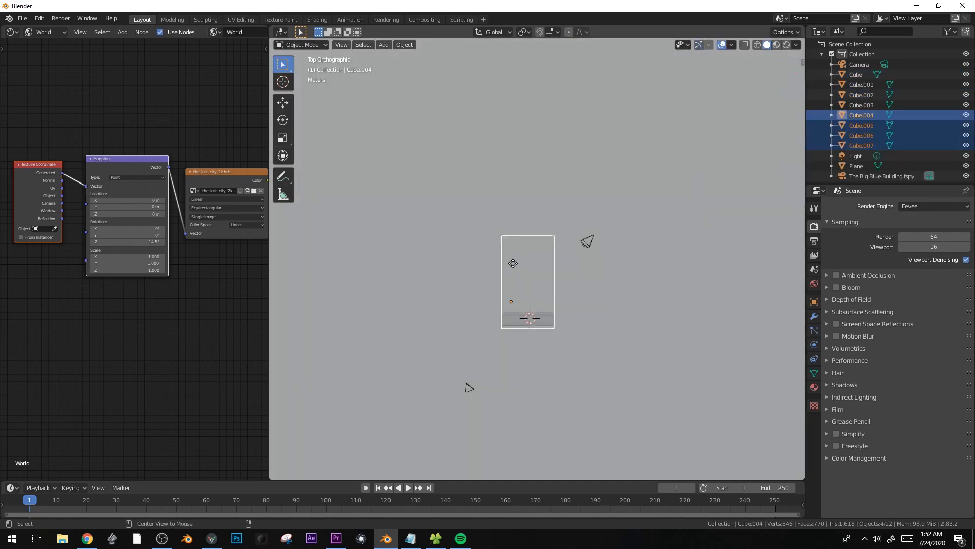
pyautogui.click(615, 269)
# - Make another linked duplicate of the tower, rotate it a quarter turn, and position it behind the original with porches facing outward
pyautogui.hotkey('alt', 'd')
pyautogui.press('r')
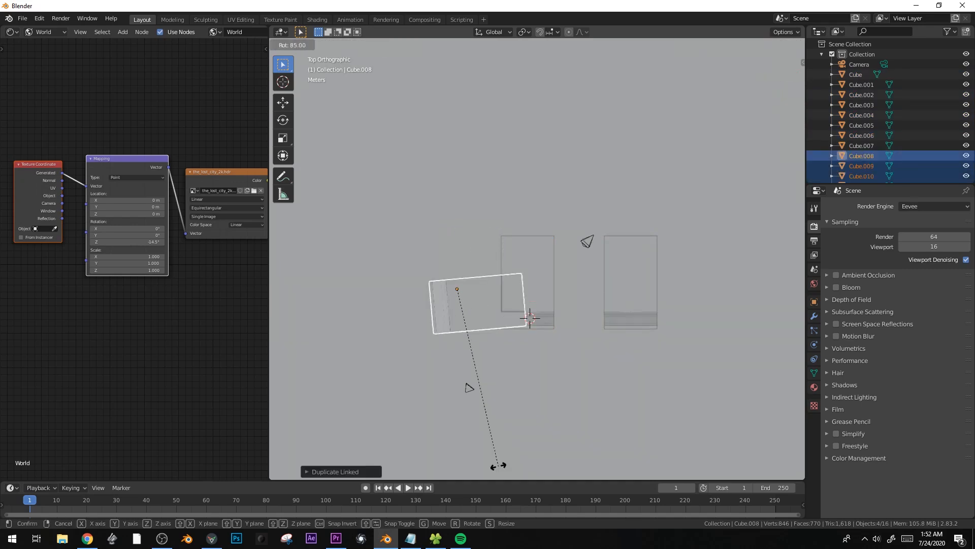
pyautogui.click(491, 439)
pyautogui.press('g')
pyautogui.click(508, 373)
# - Place a linked duplicate of the rotated tower at the opposite end of the group, turned so its porches face outward along X
pyautogui.hotkey('alt', 'd')
pyautogui.press('r')
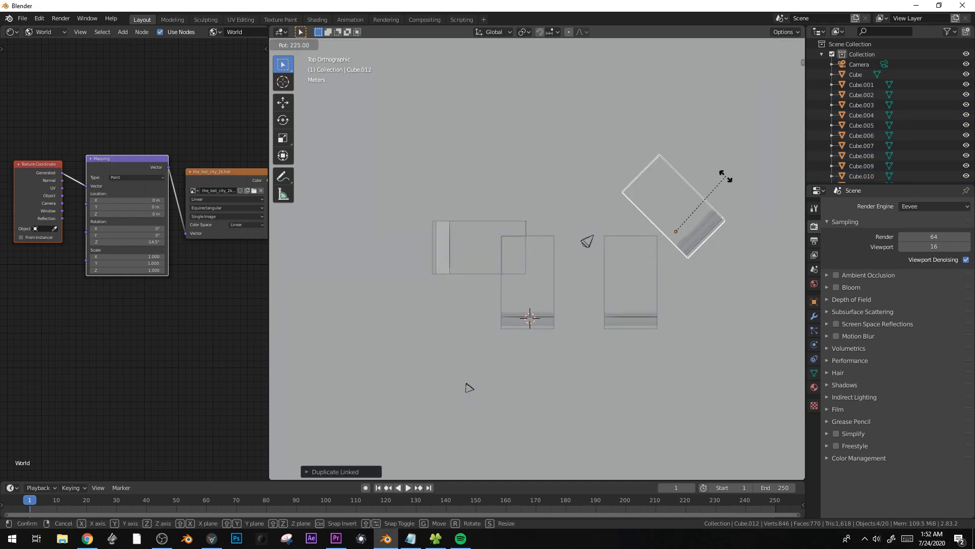
pyautogui.press('s')
pyautogui.press('x')
pyautogui.press('Return')
pyautogui.press('g')
pyautogui.press('x')
pyautogui.click(683, 238)
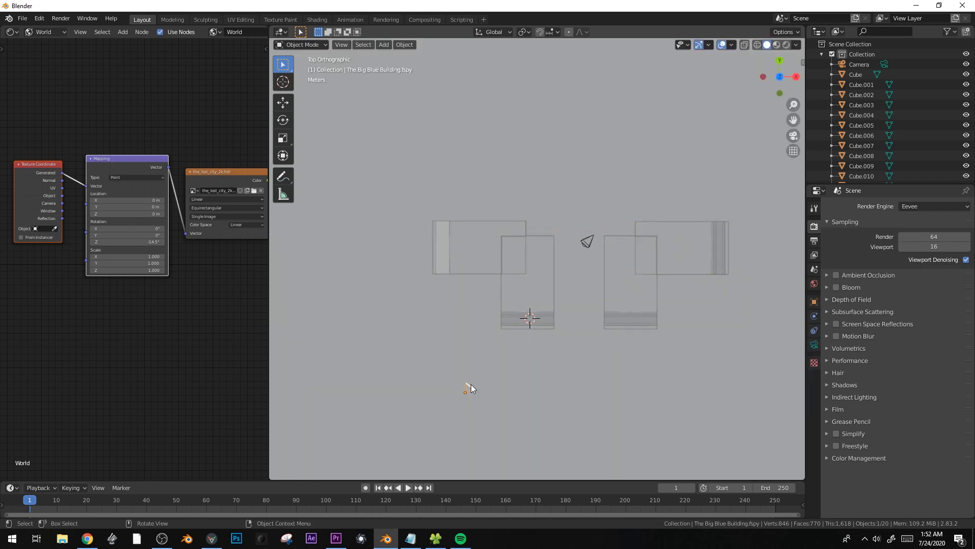
# - Look through the photo-matched camera and move it back along its local Z axis
pyautogui.press('KP_0')
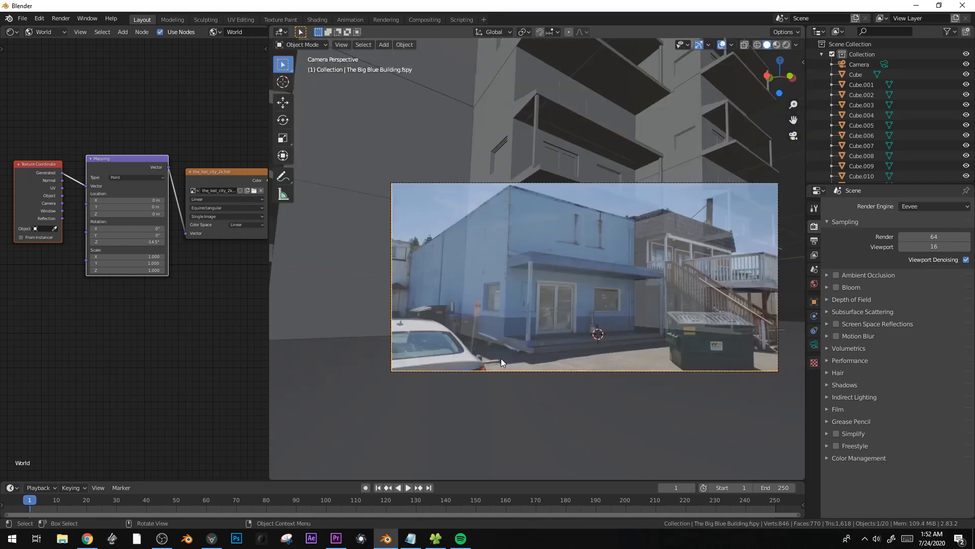
pyautogui.press('g')
pyautogui.press('z')
pyautogui.press('z')
pyautogui.click(643, 277)
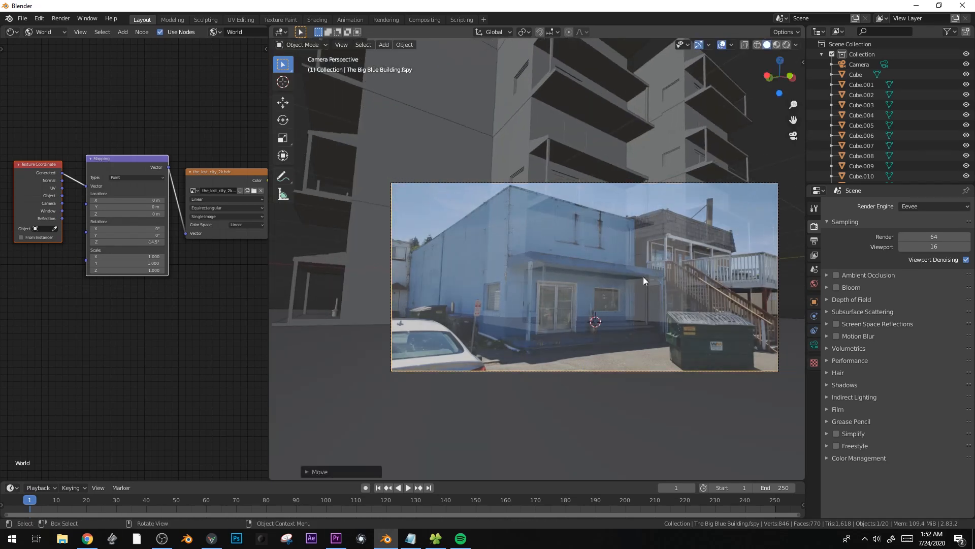
# - Turn off the camera's background images and move the camera about 7.7 m further back along its local Z
pyautogui.click(814, 345)
pyautogui.click(836, 370)
pyautogui.press('g')
pyautogui.press('z')
pyautogui.press('z')
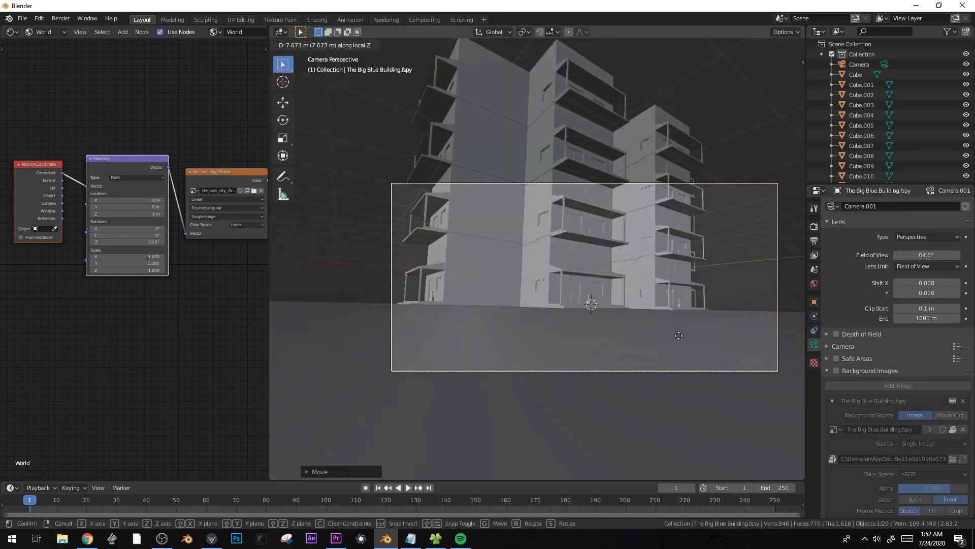
pyautogui.click(678, 335)
# - Reposition the camera and trackball-rotate it to bring the tower group back into frame
pyautogui.press('g')
pyautogui.click(653, 213)
pyautogui.press('r')
pyautogui.press('r')
pyautogui.click(655, 204)
# - Move the camera farther back along its local Z and trackball-rotate it until all the towers fit within the frame
pyautogui.press('g')
pyautogui.press('z')
pyautogui.press('z')
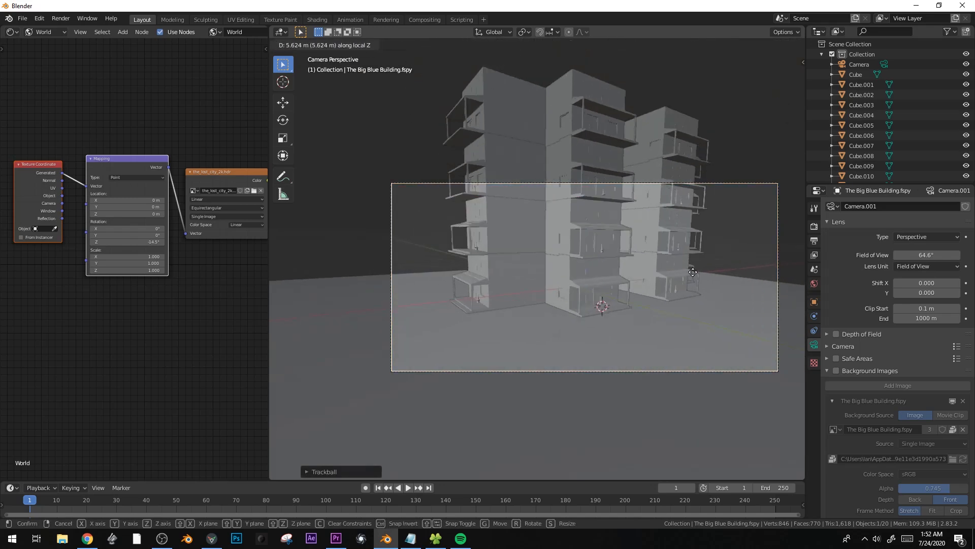
pyautogui.click(677, 308)
pyautogui.press('r')
pyautogui.press('r')
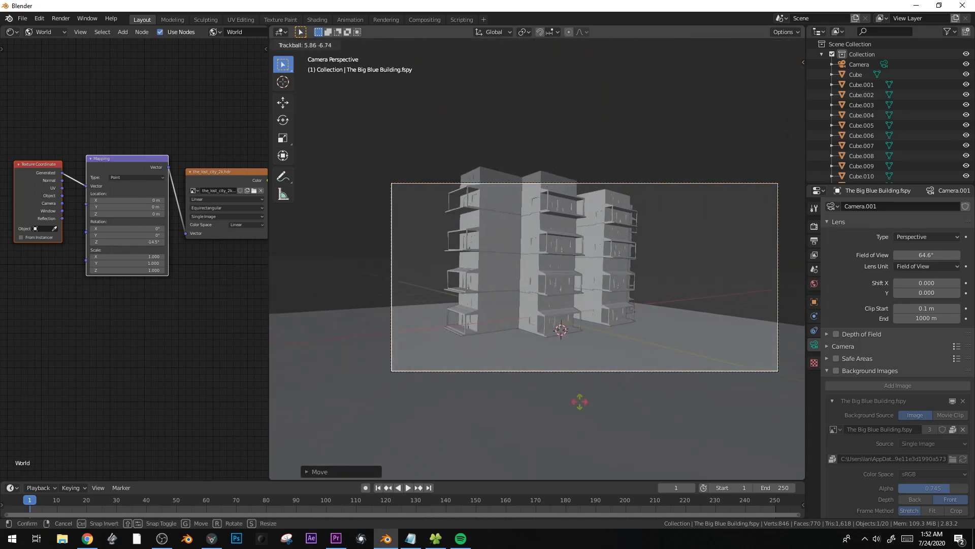
pyautogui.click(660, 349)
# - Scale up the ground plane so it extends farther toward the horizon
pyautogui.click(659, 349)
pyautogui.press('s')
pyautogui.click(341, 131)
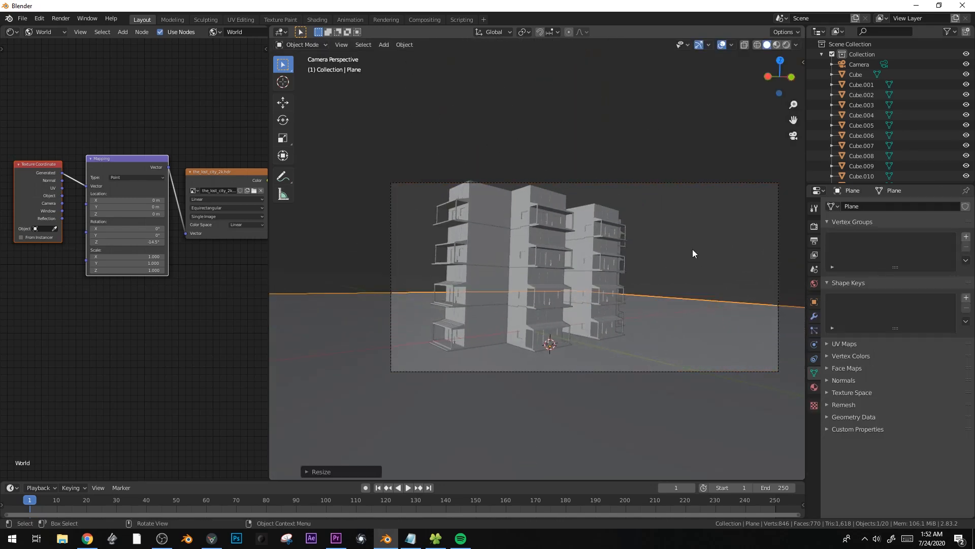
# - Set the render engine to Cycles, check the rendered viewport, and return to Material Preview shading
pyautogui.click(684, 166)
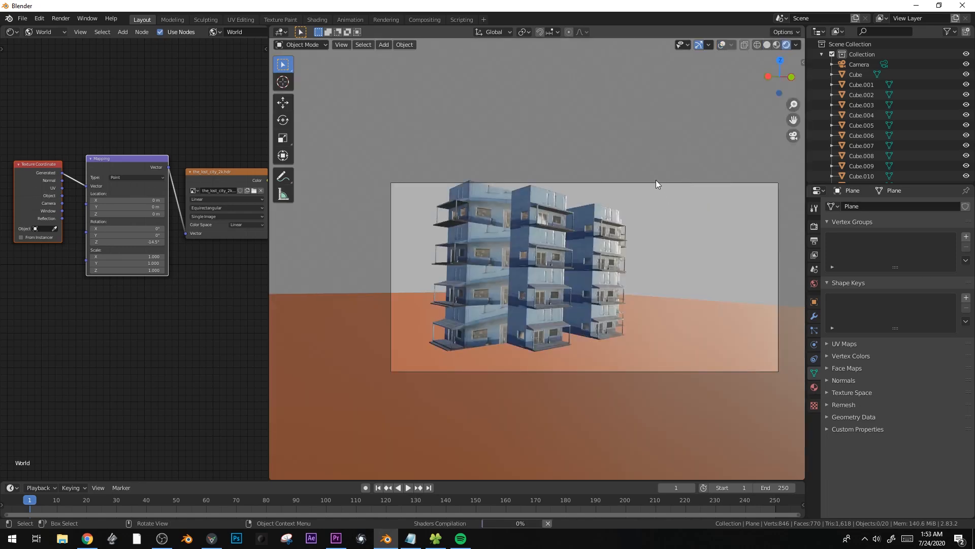
pyautogui.click(815, 228)
pyautogui.click(933, 241)
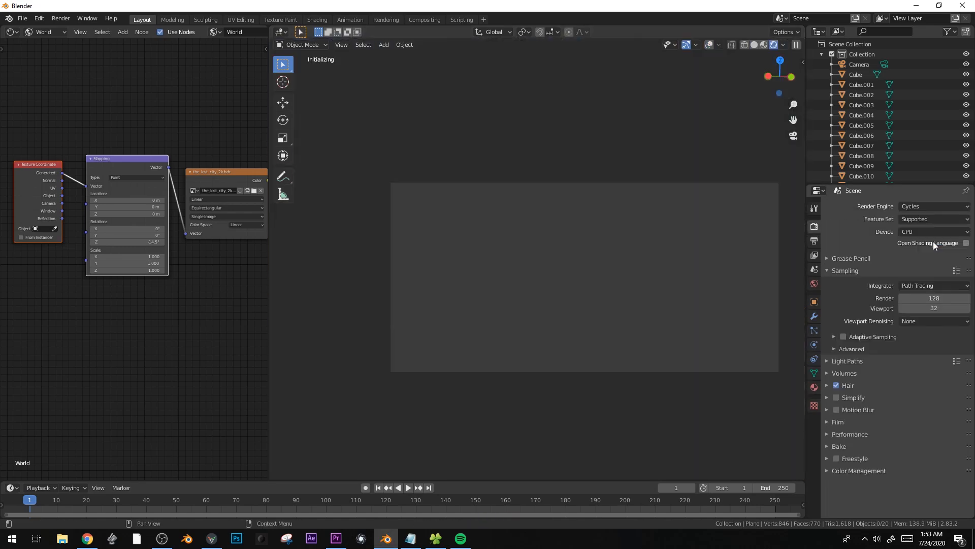
pyautogui.press('z')
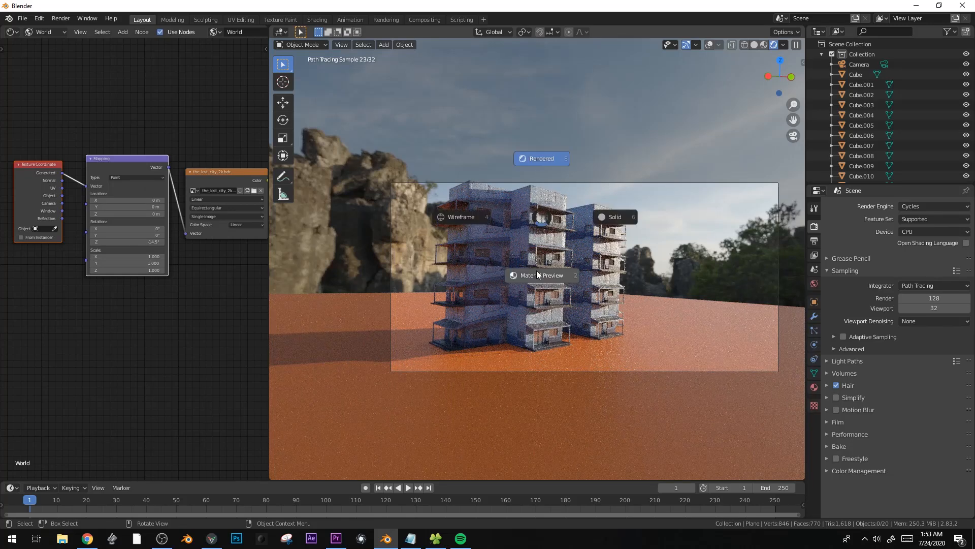
pyautogui.click(536, 270)
# - Mirror the four storeys of the end tower with a negative scale along Y, and move them along Y against the middle tower
pyautogui.click(465, 205)
pyautogui.keyDown('shift'); pyautogui.click(459, 248); pyautogui.keyUp('shift')
pyautogui.keyDown('shift'); pyautogui.click(455, 284); pyautogui.keyUp('shift')
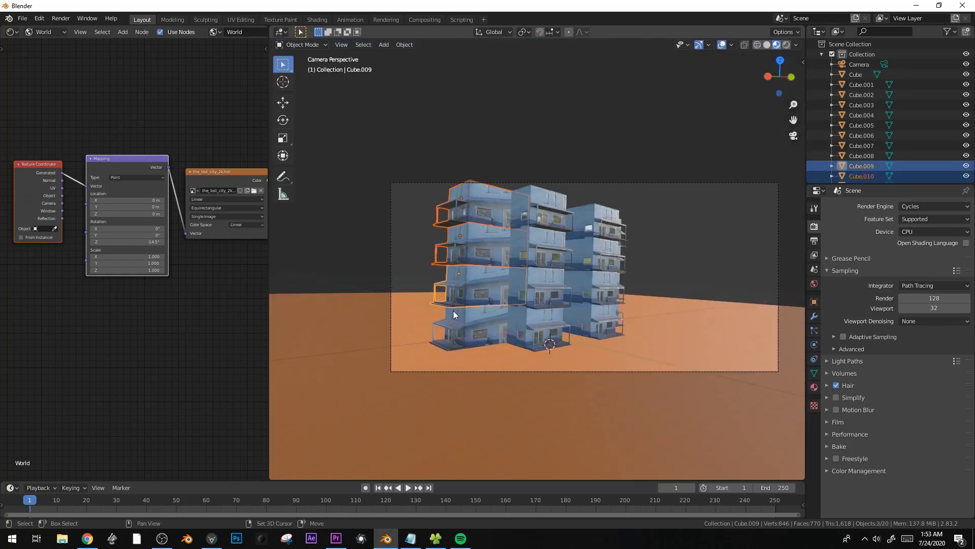
pyautogui.keyDown('shift'); pyautogui.click(453, 312); pyautogui.keyUp('shift')
pyautogui.press('s')
pyautogui.press('x')
pyautogui.press('y')
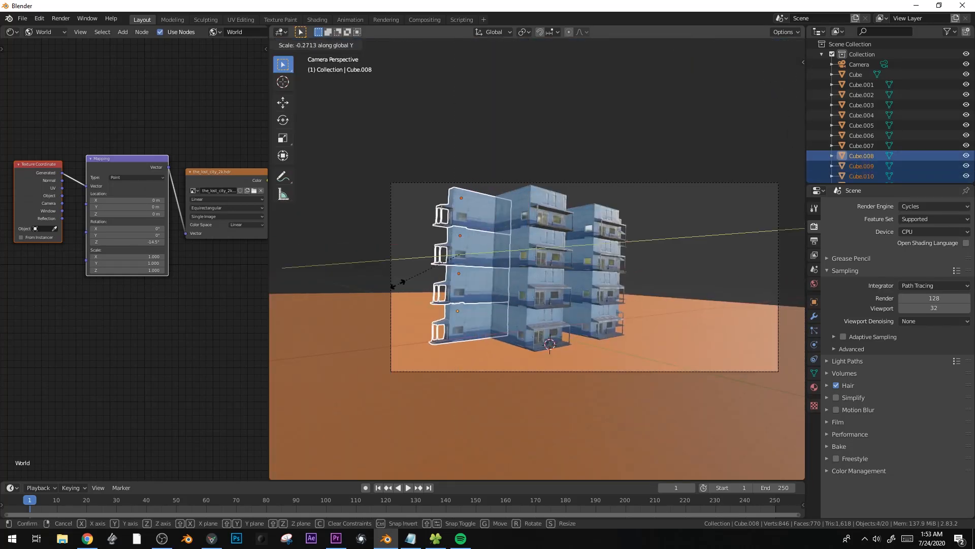
pyautogui.click(398, 283)
pyautogui.press('g')
pyautogui.press('y')
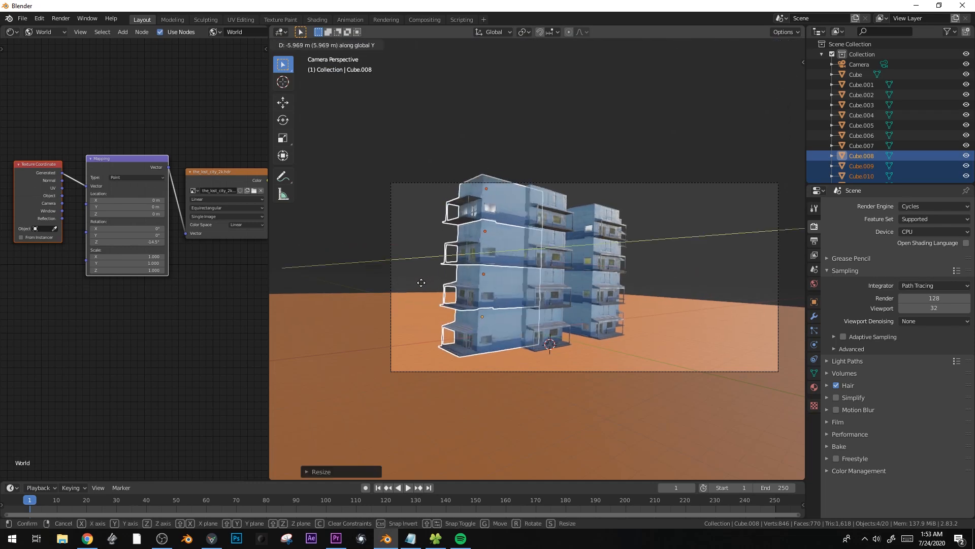
pyautogui.click(444, 283)
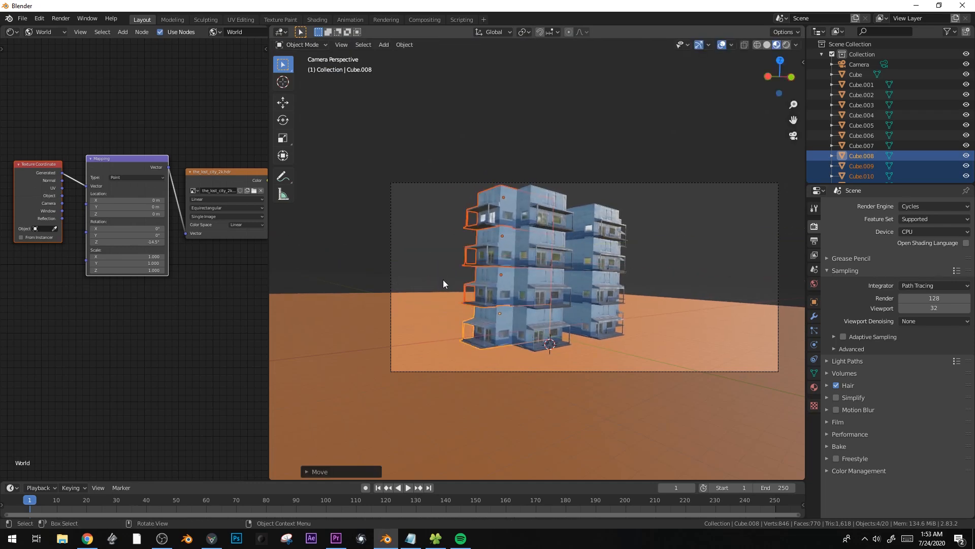
# - Trackball-rotate the camera and move it along its local Z to reframe the towers
pyautogui.click(632, 237)
pyautogui.click(638, 180)
pyautogui.press('r')
pyautogui.press('r')
pyautogui.click(635, 183)
pyautogui.press('g')
pyautogui.press('z')
pyautogui.press('z')
pyautogui.click(593, 228)
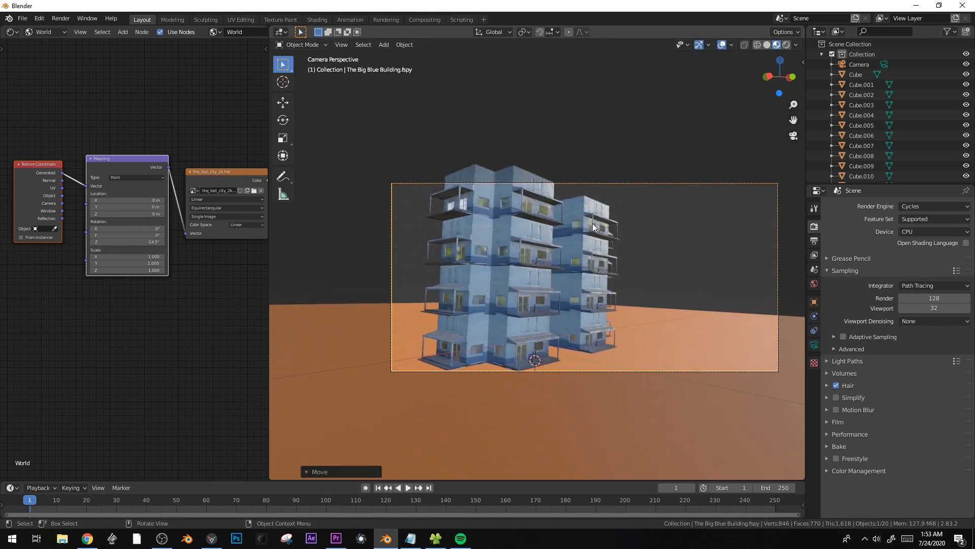
# - Place a linked duplicate of the rear tower's ground-floor unit alone on the ground beyond it, and show the scene in Rendered shading
pyautogui.click(598, 207)
pyautogui.click(590, 339)
pyautogui.hotkey('alt', 'd')
pyautogui.click(674, 316)
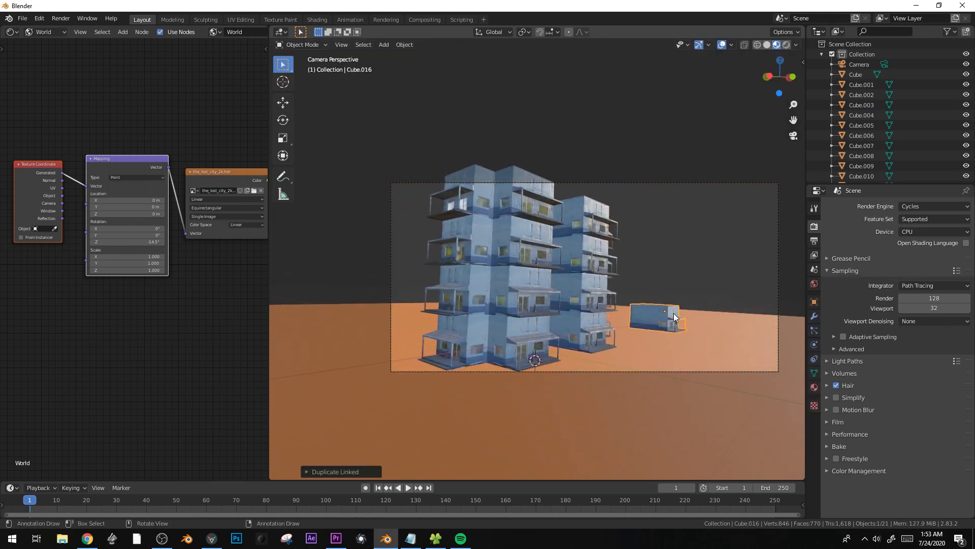
pyautogui.click(673, 254)
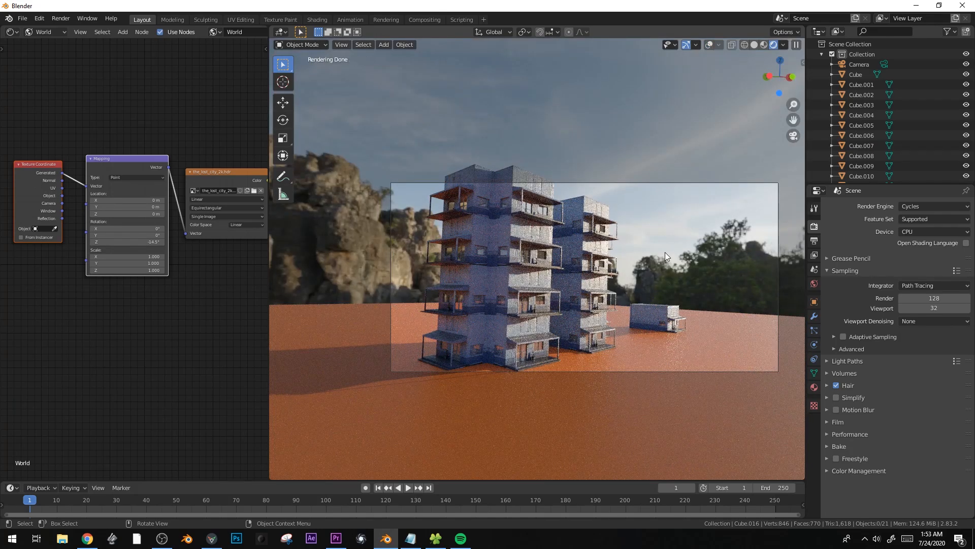
# - Raise the camera along global Z and tilt it down with a trackball rotation to view the towers from above
pyautogui.click(635, 184)
pyautogui.press('g')
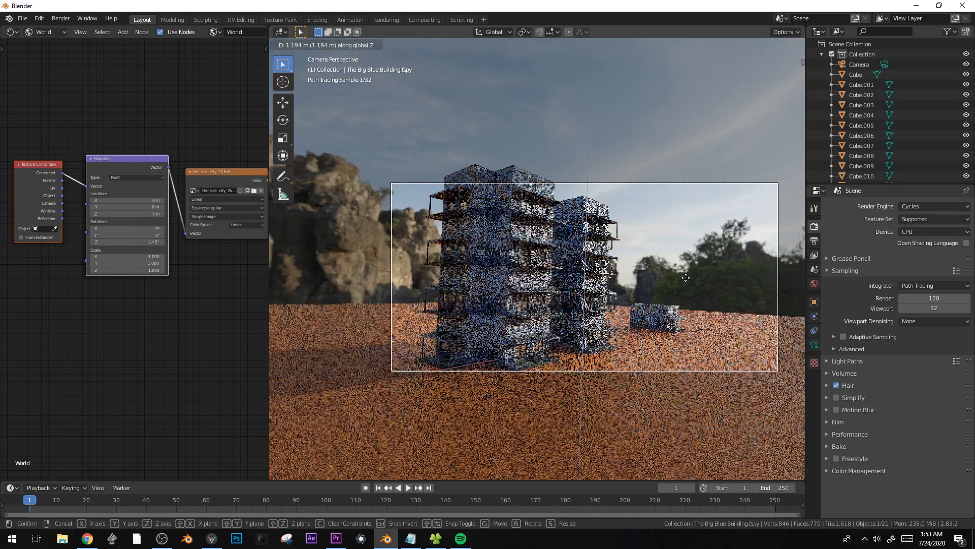
pyautogui.click(589, 265)
pyautogui.press('r')
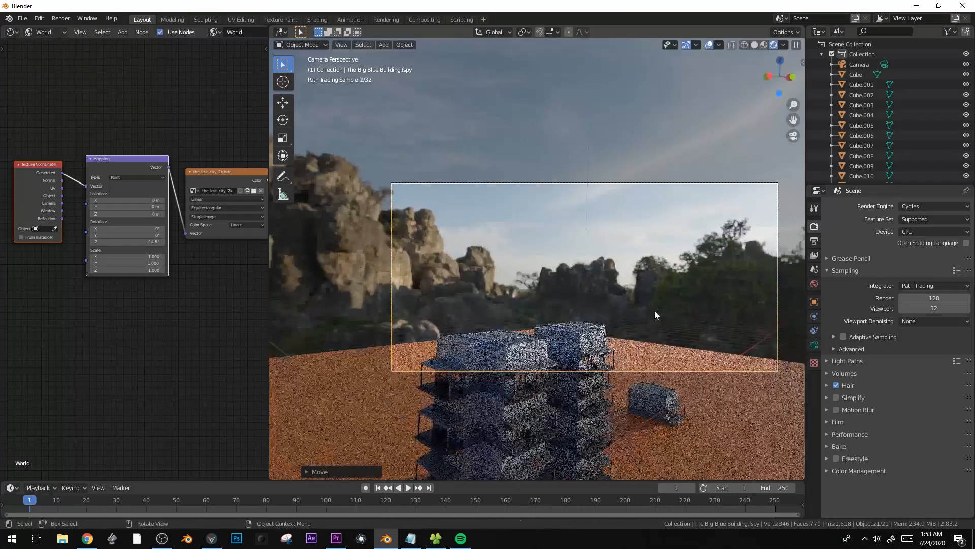
pyautogui.press('r')
pyautogui.click(703, 333)
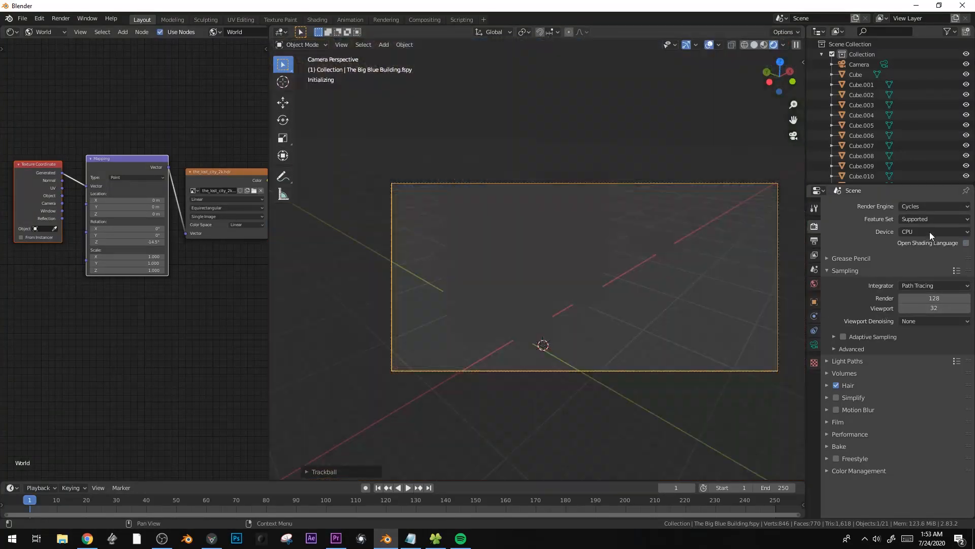
# - Set the Cycles device to GPU Compute and viewport denoising to OptiX AI-Accelerated
pyautogui.click(929, 231)
pyautogui.click(922, 254)
pyautogui.click(957, 297)
pyautogui.click(918, 320)
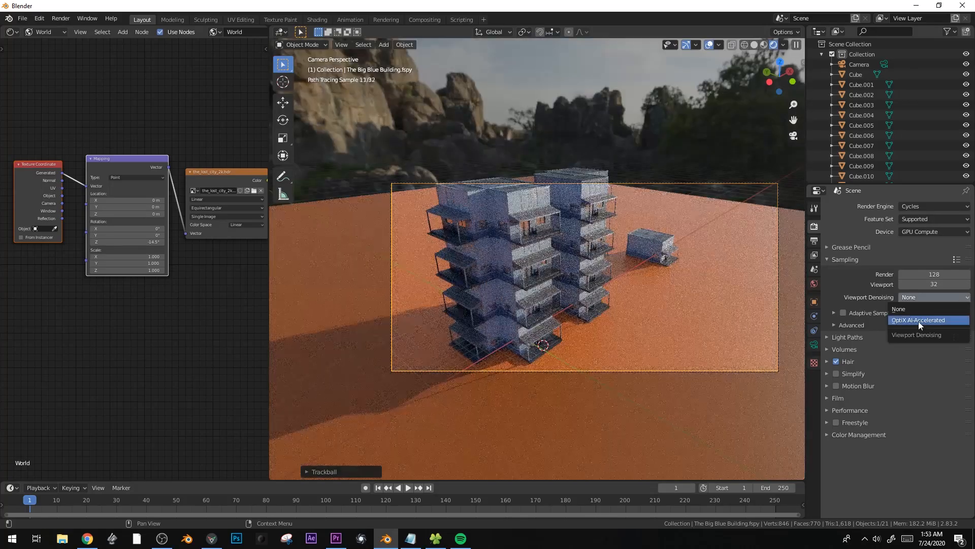
# - Increase the vertical render resolution to 2459 px and rotate and move the camera to center the towers in the frame
pyautogui.press('r')
pyautogui.press('r')
pyautogui.click(784, 339)
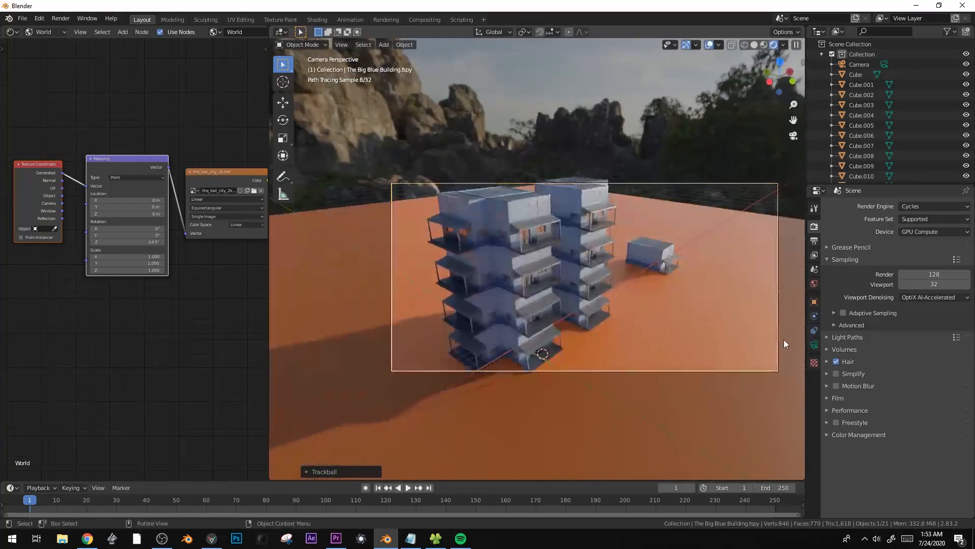
pyautogui.click(814, 241)
pyautogui.moveTo(932, 228); pyautogui.dragTo(965, 228)
pyautogui.press('g')
pyautogui.click(571, 218)
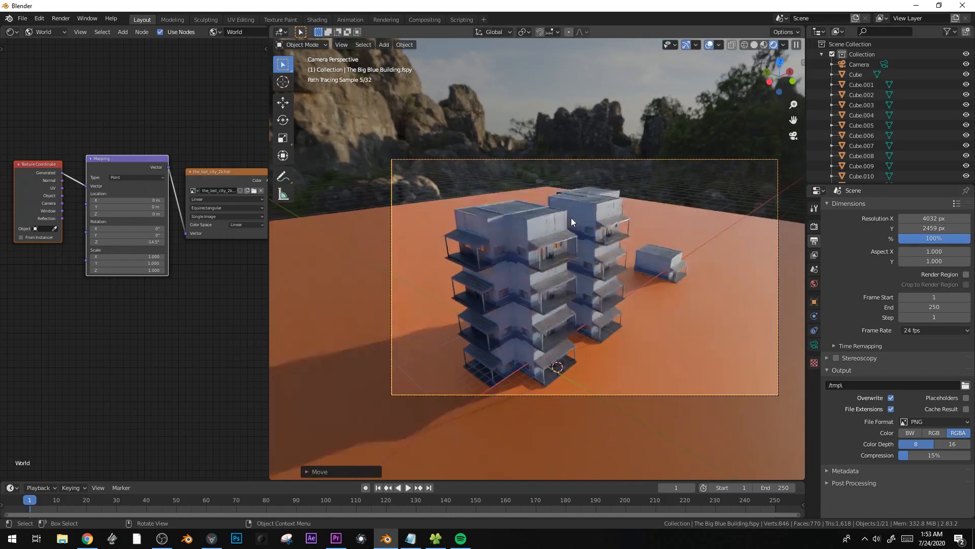
pyautogui.scroll(2, 589, 286)
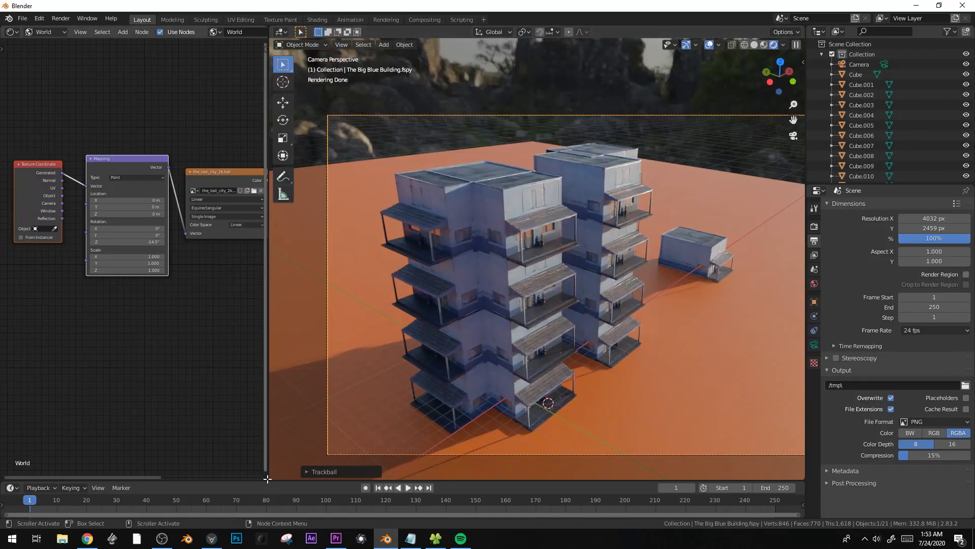
pyautogui.click(199, 542)
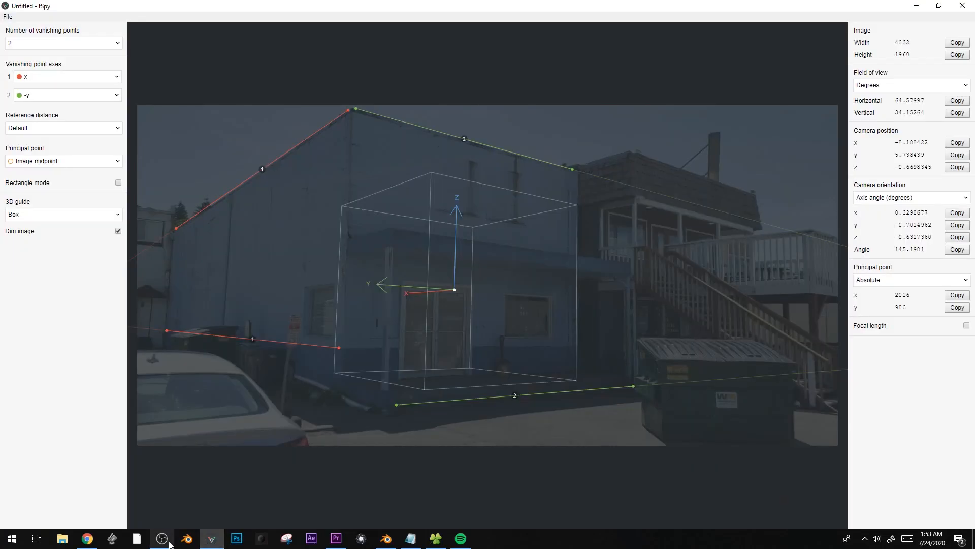